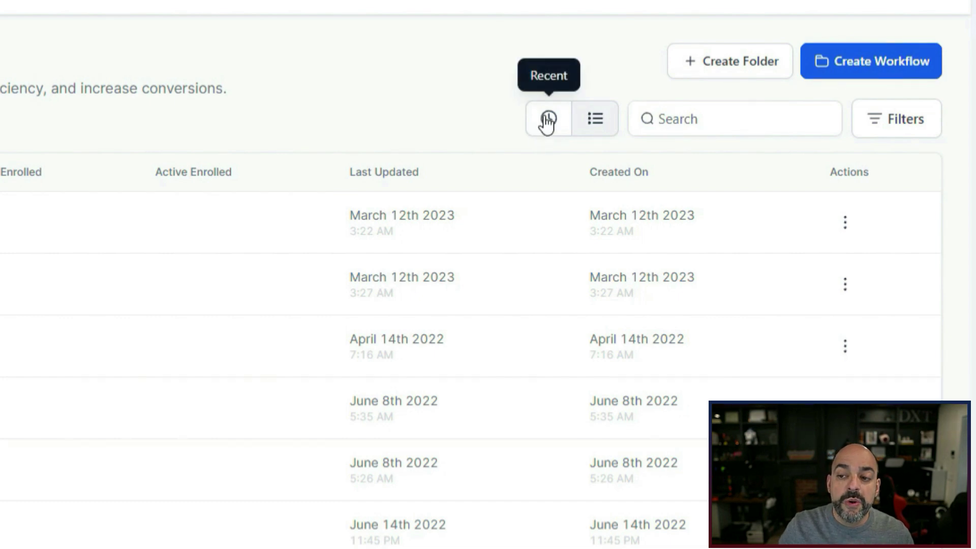
Keep the workflows in list view and review the status filter without changing it.
click(598, 130)
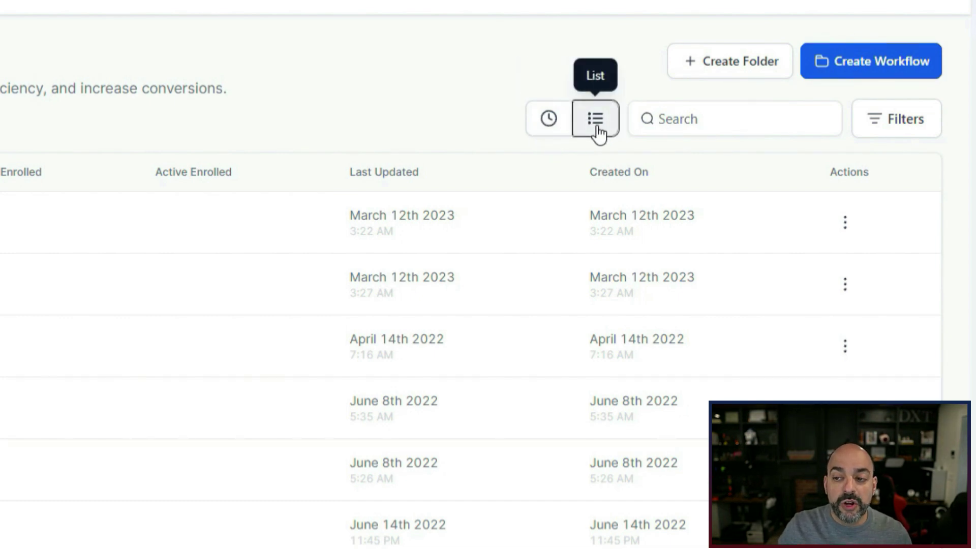
click(879, 133)
click(727, 195)
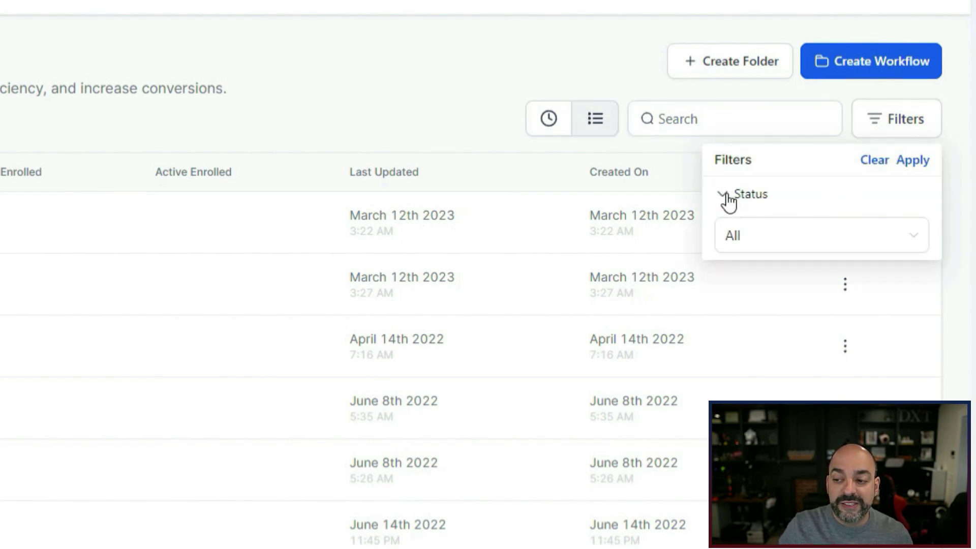
click(888, 250)
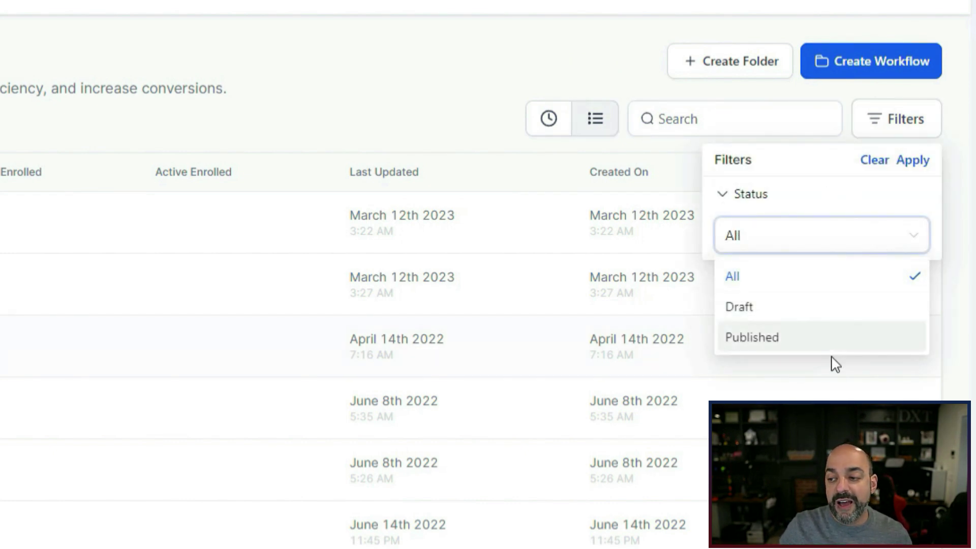
click(638, 95)
click(683, 118)
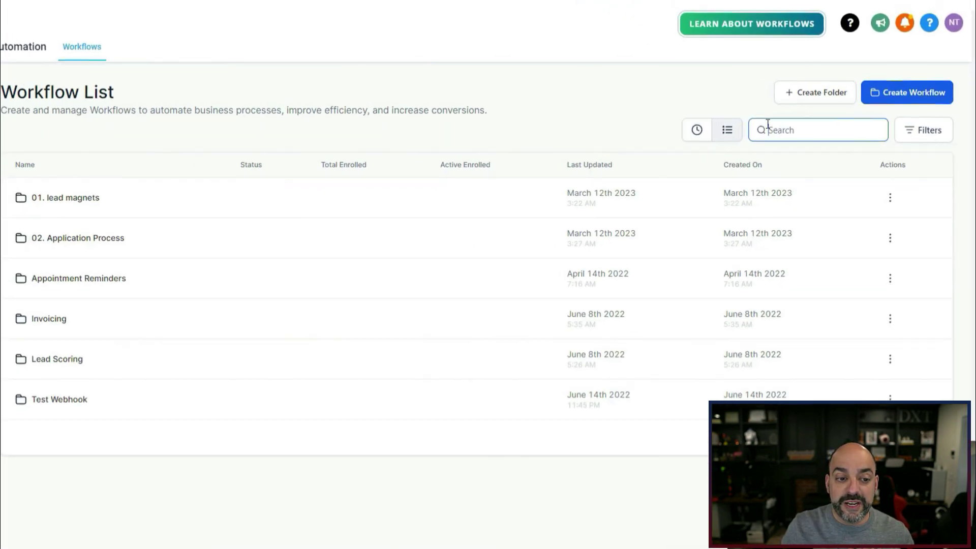
Back out of a new workflow and create the folder '1. Appointment Reminders'.
click(897, 96)
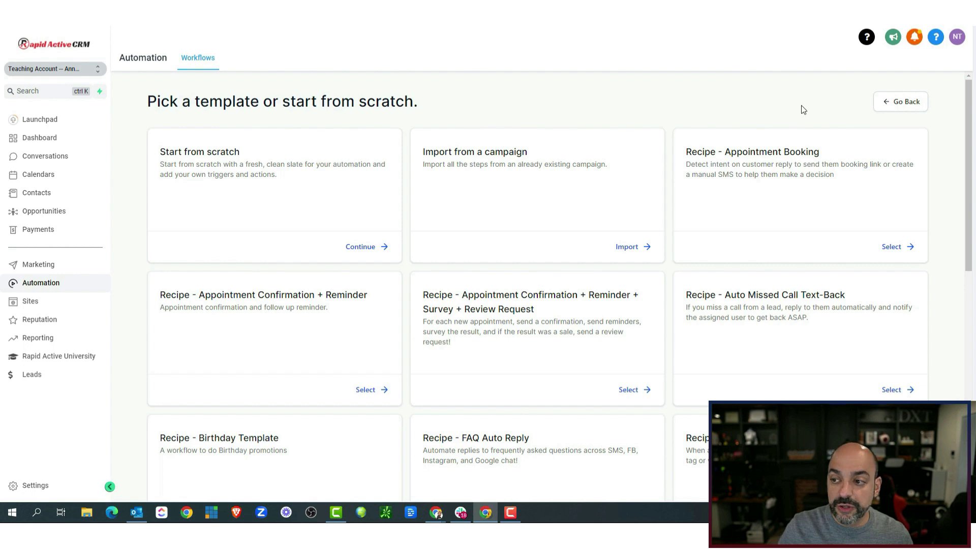
click(910, 102)
click(836, 98)
click(499, 299)
text(1)
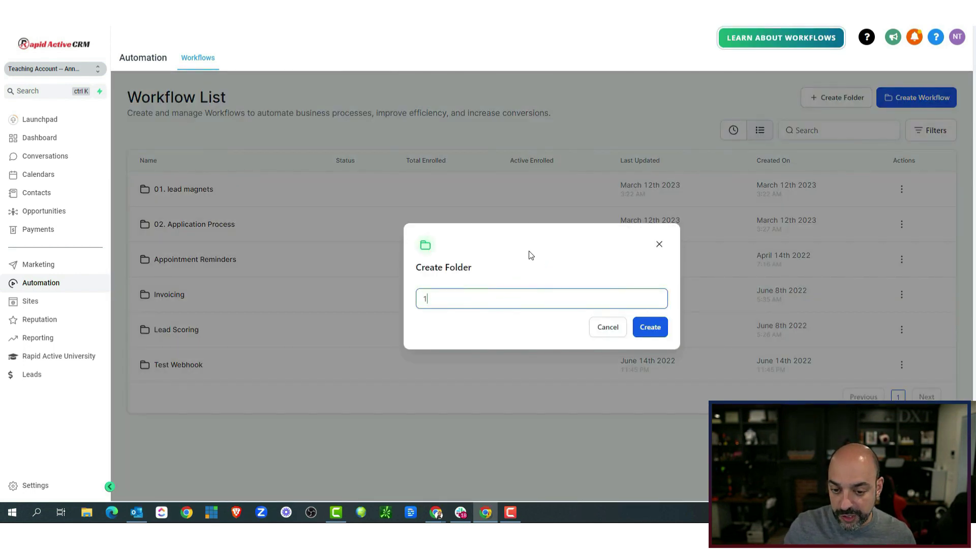
text(. )
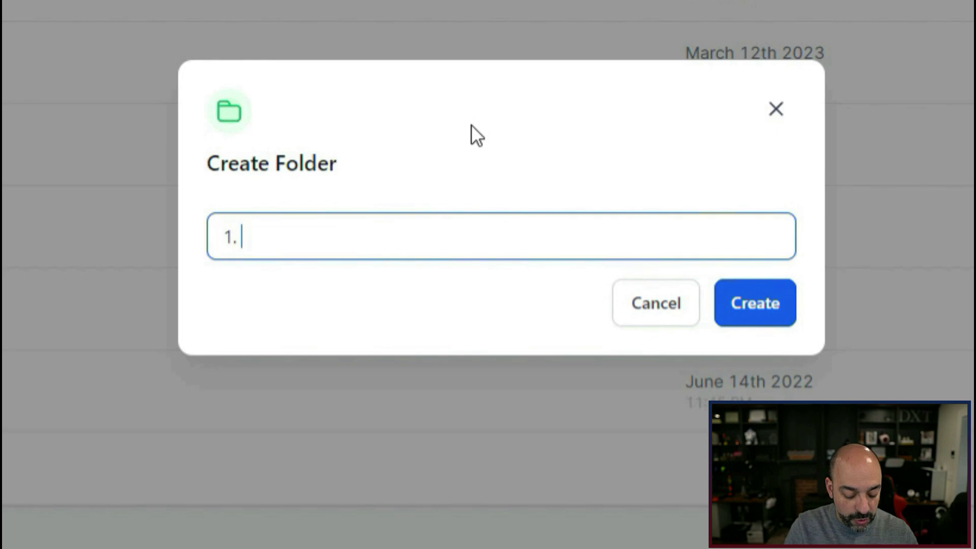
text(Appointment Re)
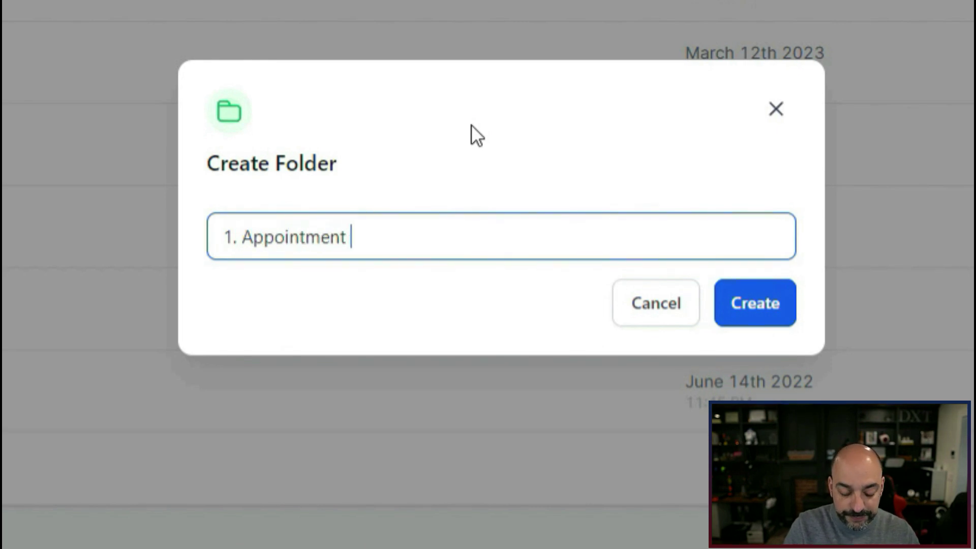
text(minders)
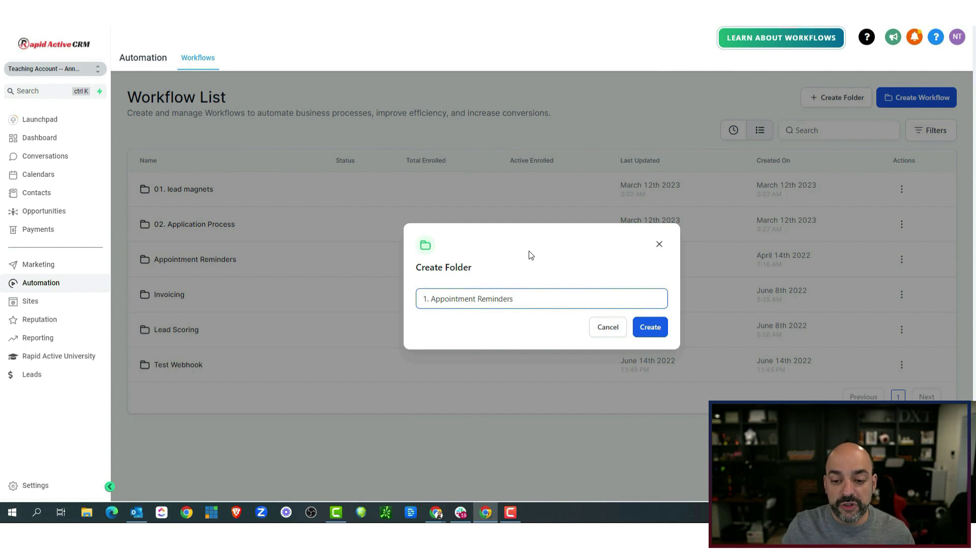
click(646, 327)
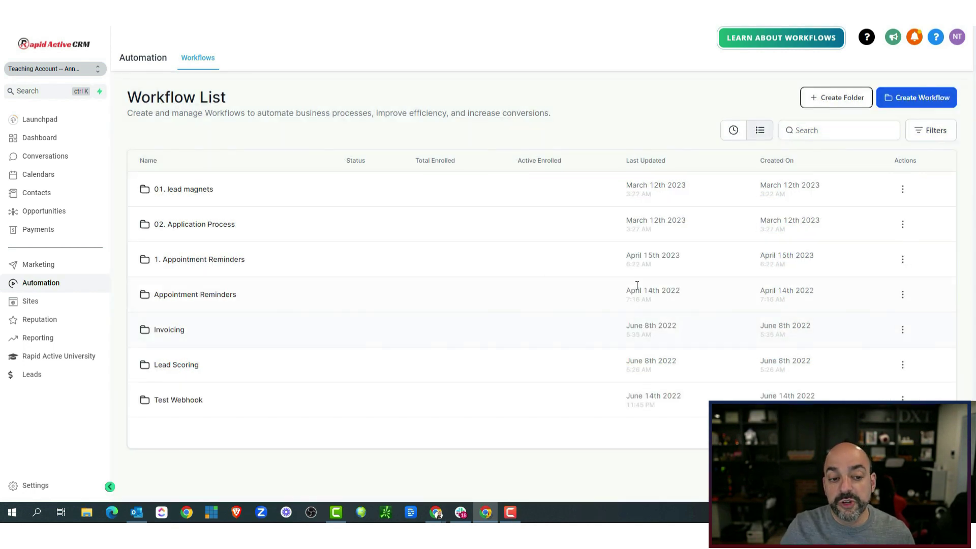
Inside '1. Appointment Reminders', browse the workflow templates, then choose Start from scratch.
click(194, 260)
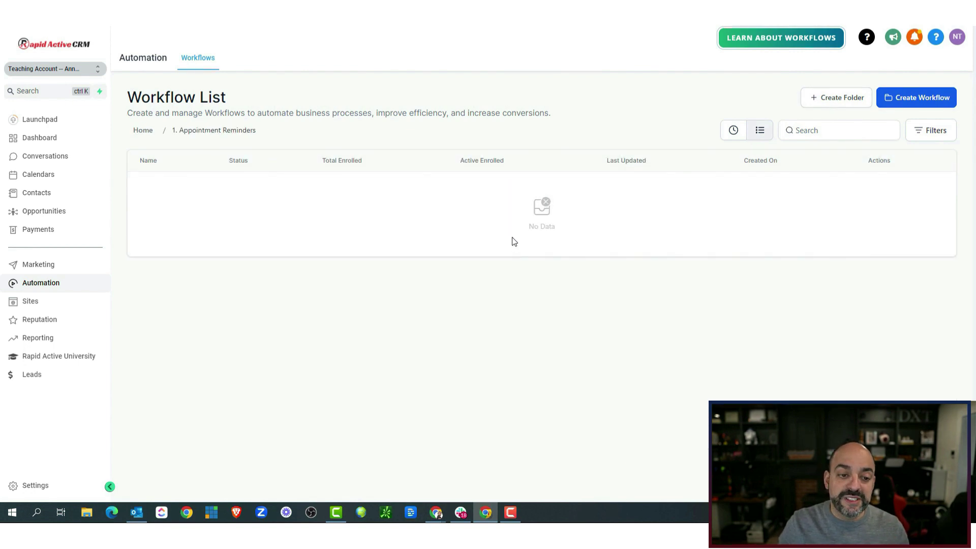
click(924, 104)
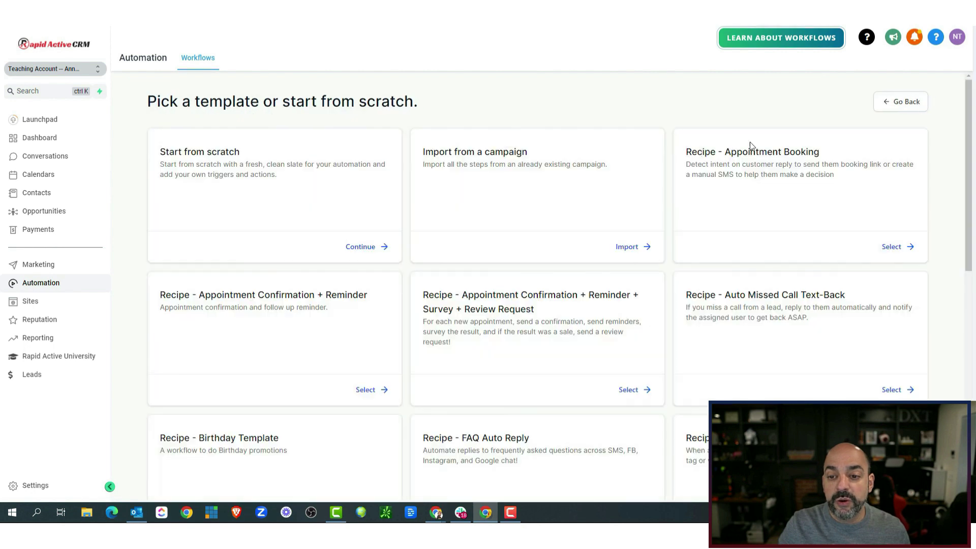
scroll(419, 200, down, 5)
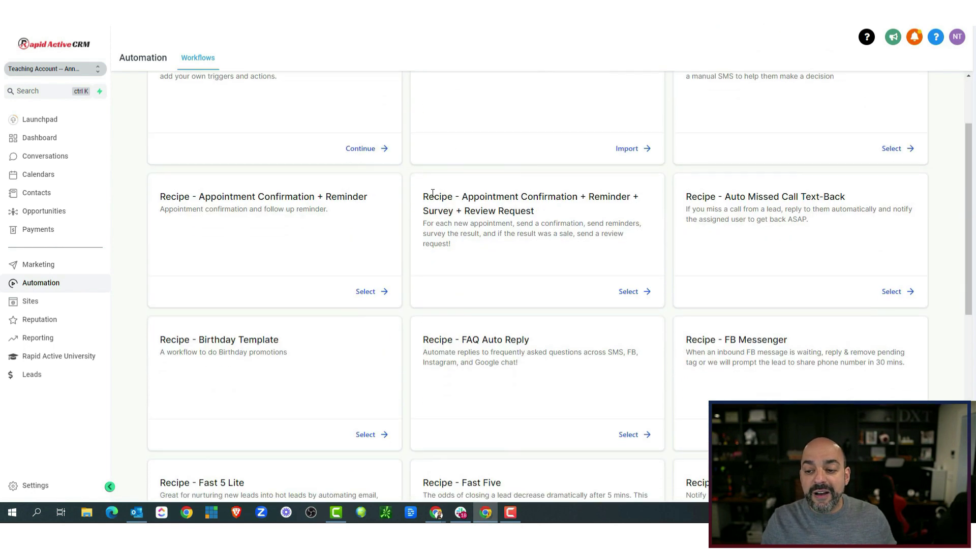
scroll(429, 201, down, 3)
scroll(433, 205, up, 8)
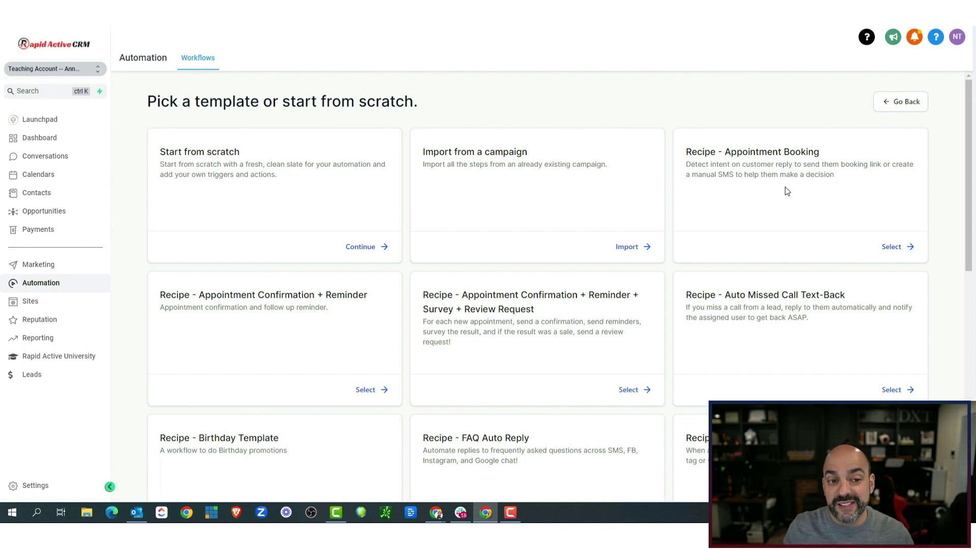
click(373, 246)
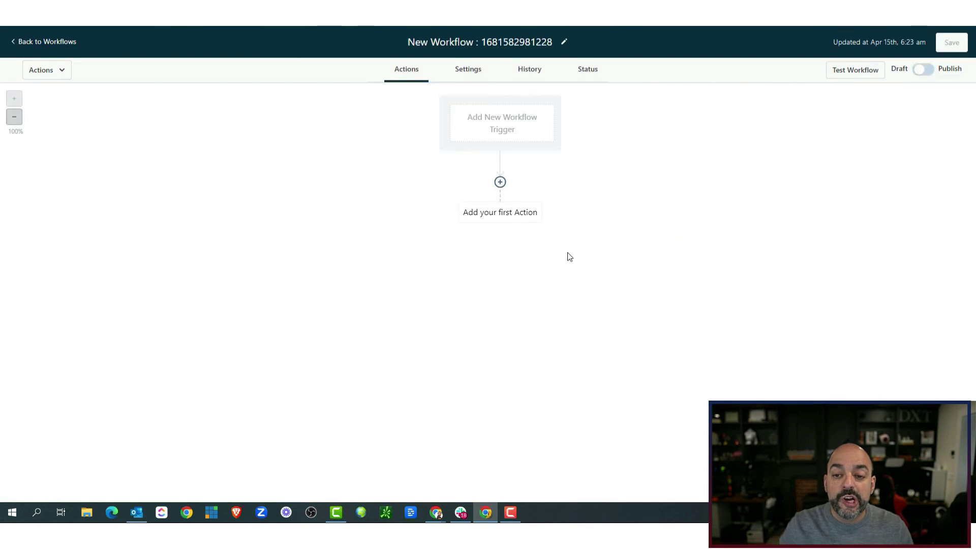
Retitle the workflow to 'A1. General Appointments', correcting typos along the way.
click(552, 42)
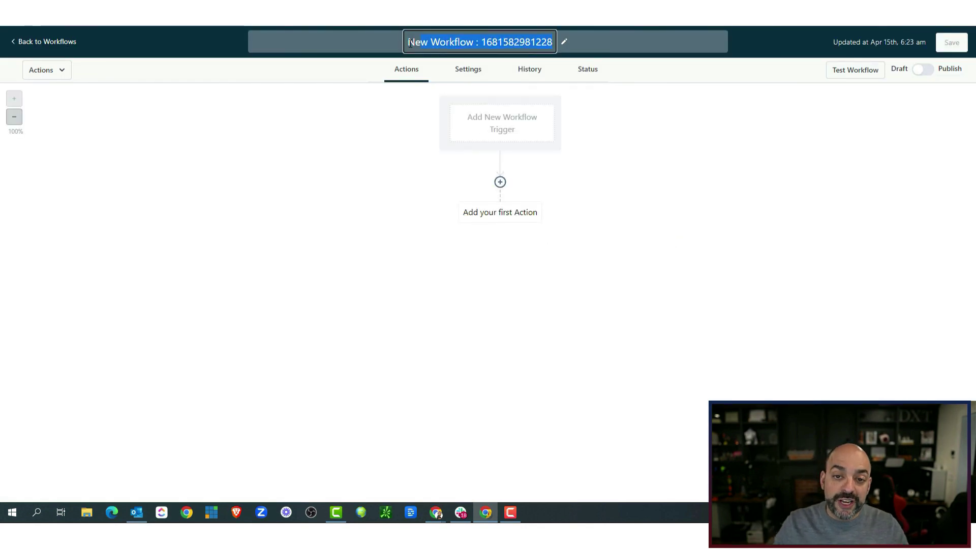
text(1)
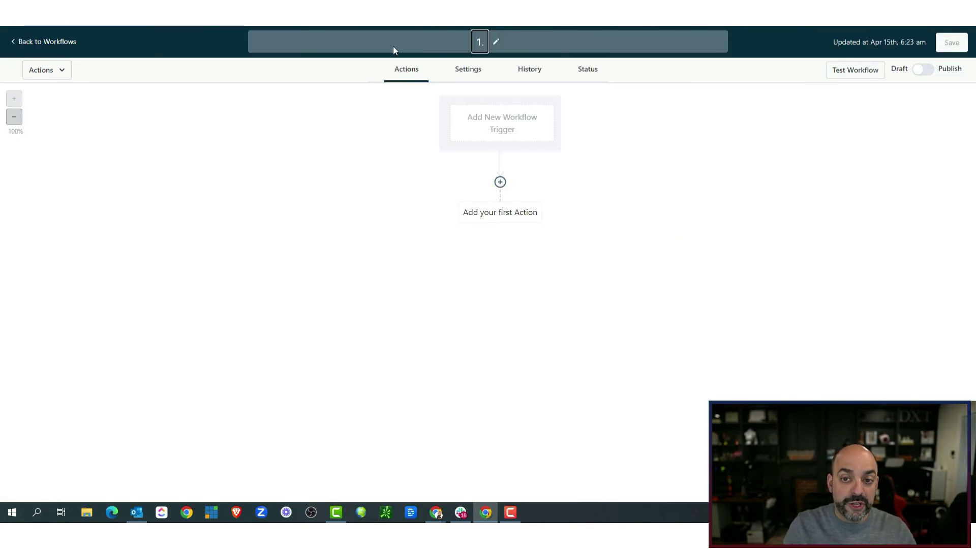
text(.)
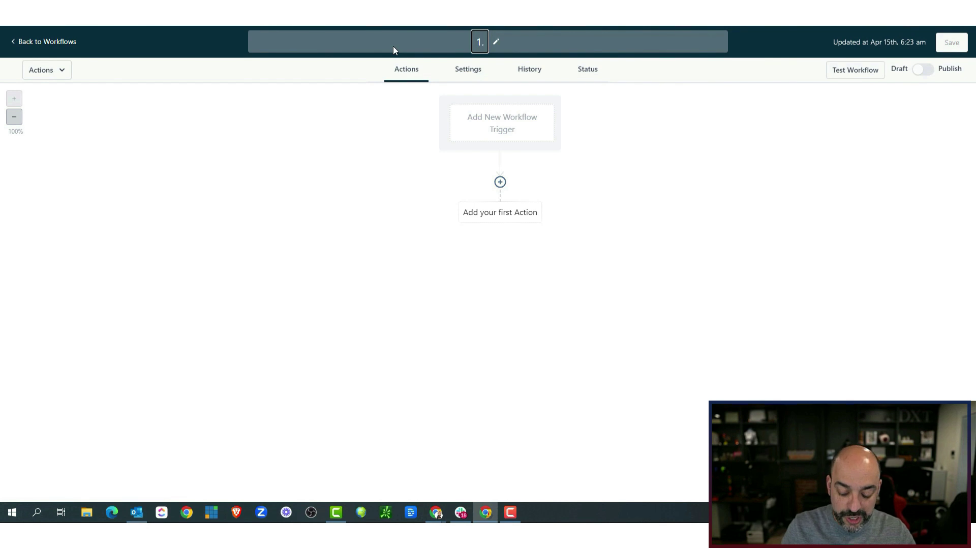
key(BackSpace)
key(BackSpace)
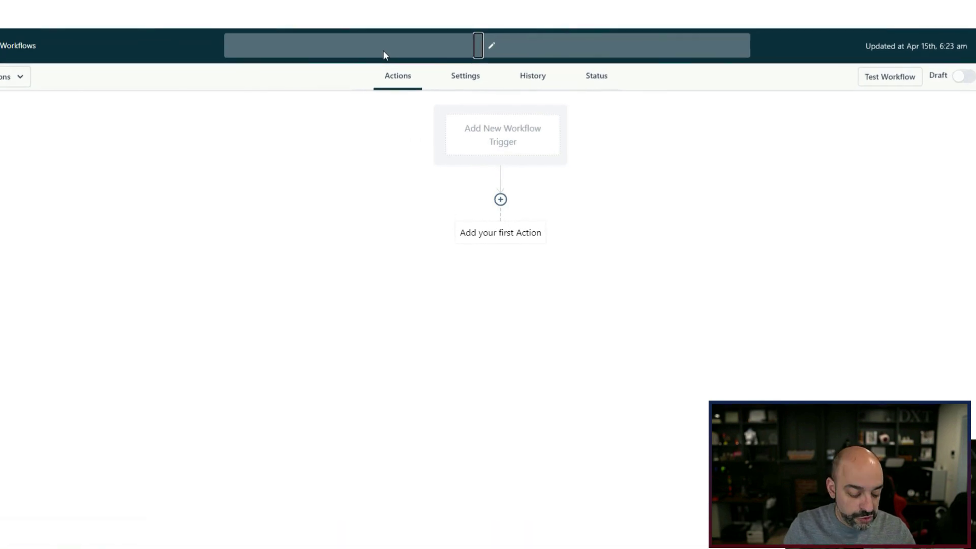
text(A1)
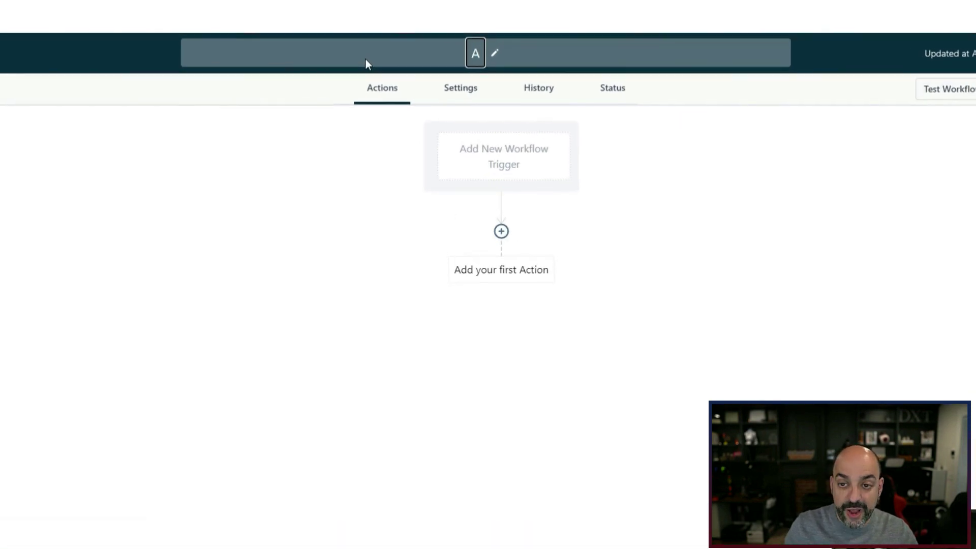
text(.)
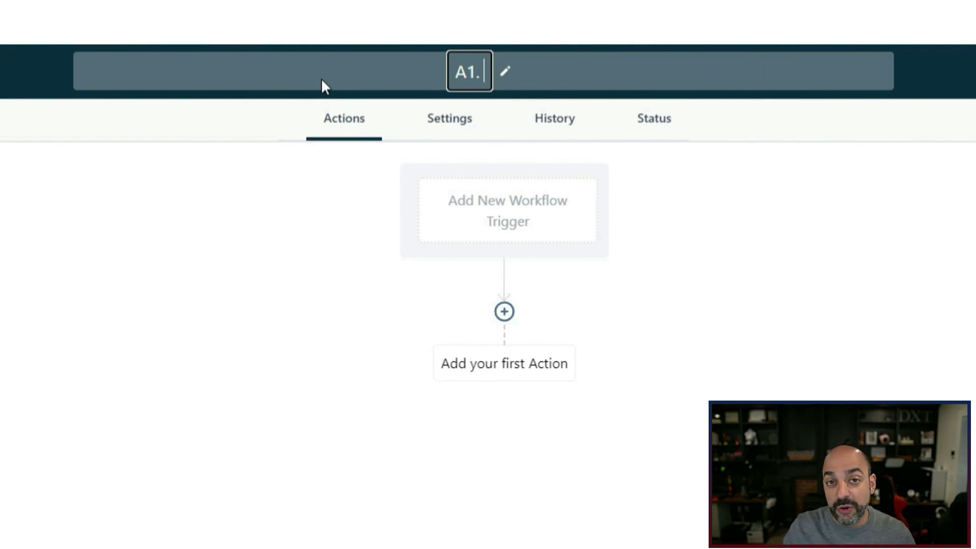
text( A)
key(BackSpace)
key(BackSpace)
text(General app)
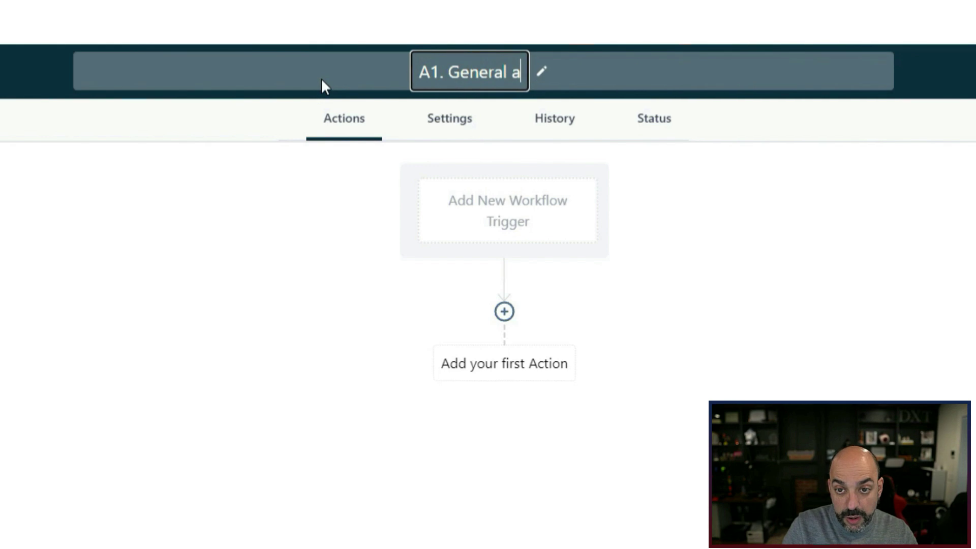
key(BackSpace)
key(BackSpace)
key(BackSpace)
text(Ap)
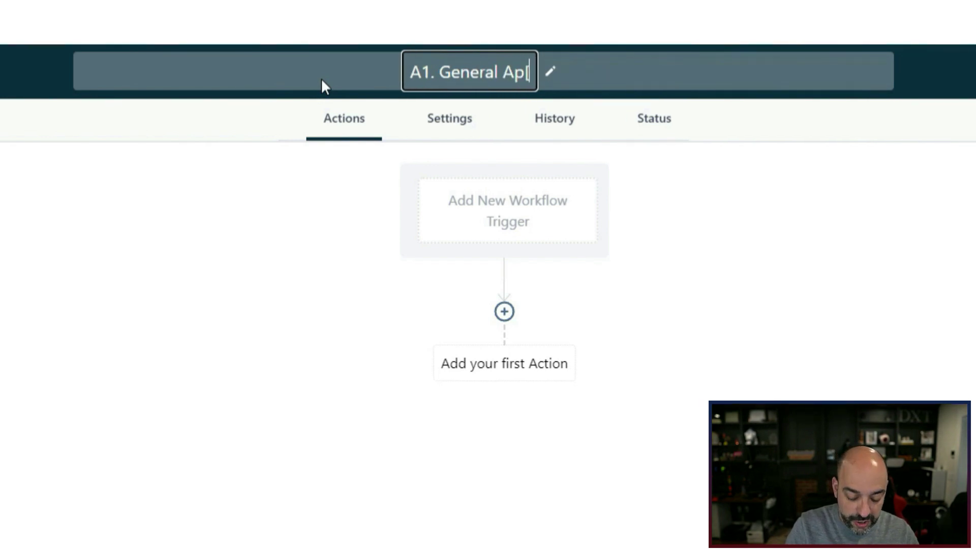
text(poi)
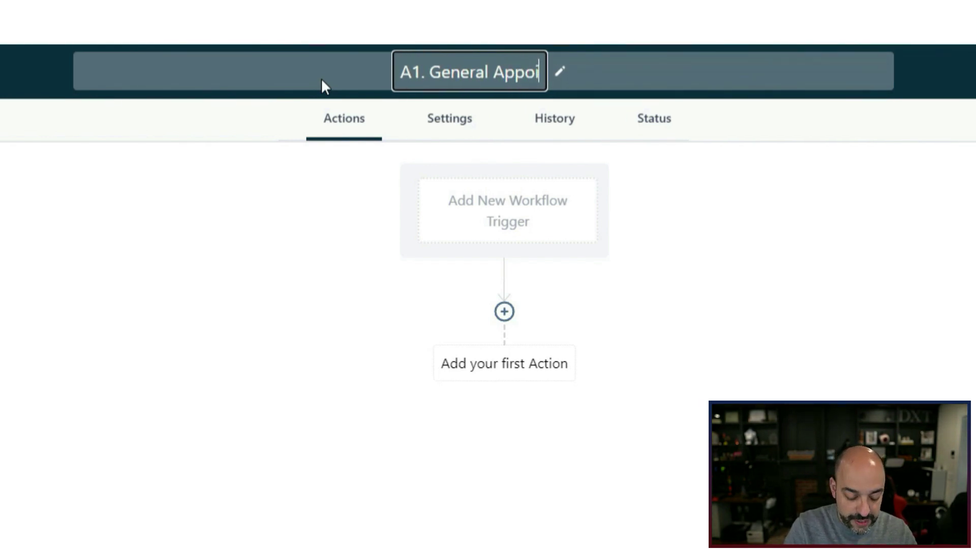
text(ntments)
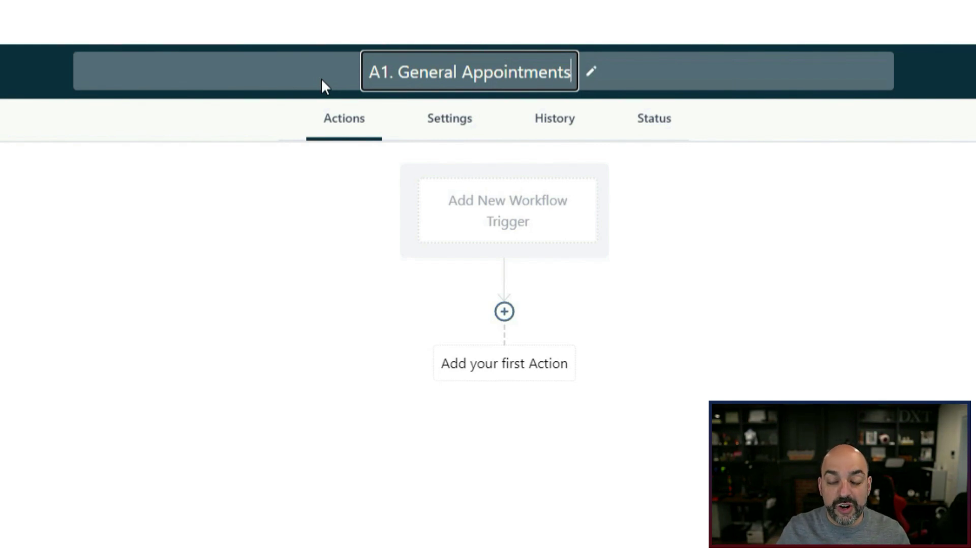
Append 'Reminders' with a capital R and confirm the workflow title.
click(551, 87)
text(reminders)
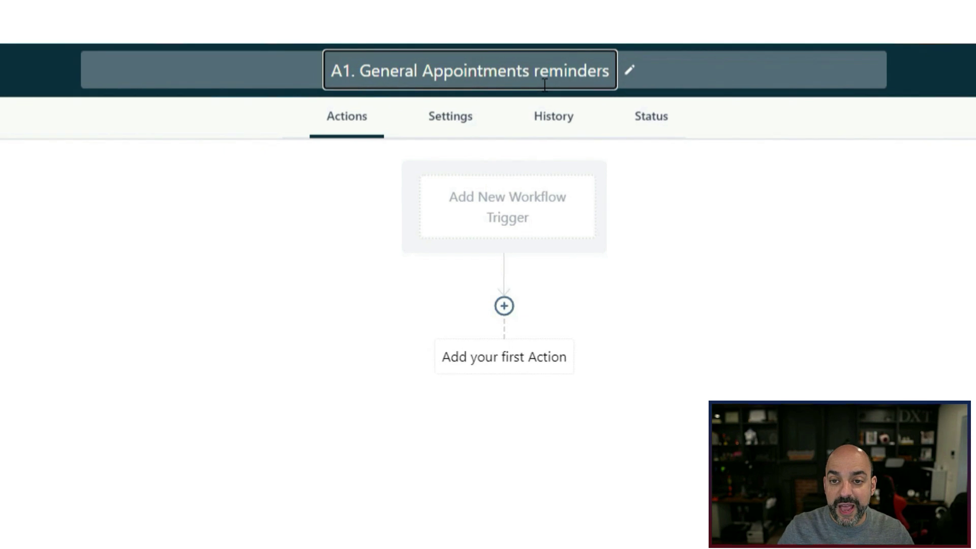
click(541, 74)
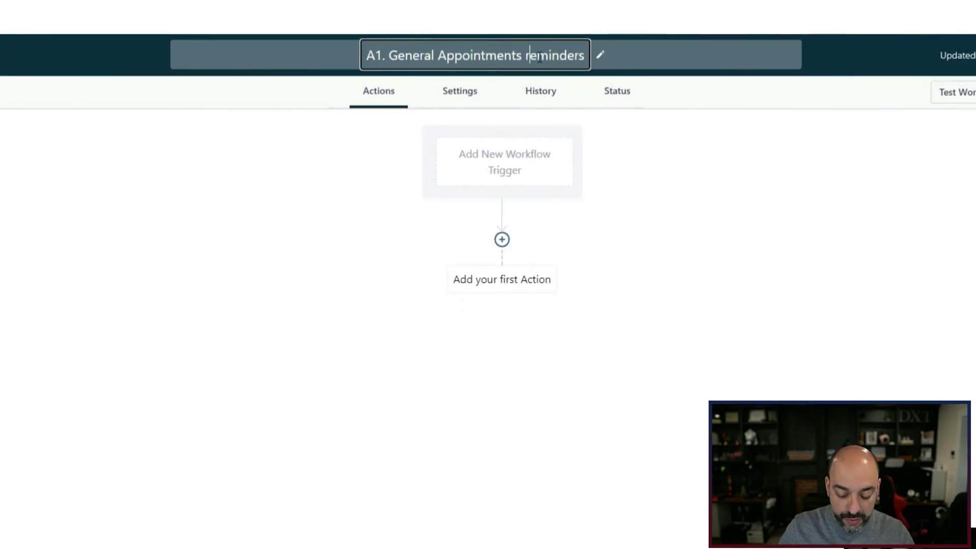
key(BackSpace)
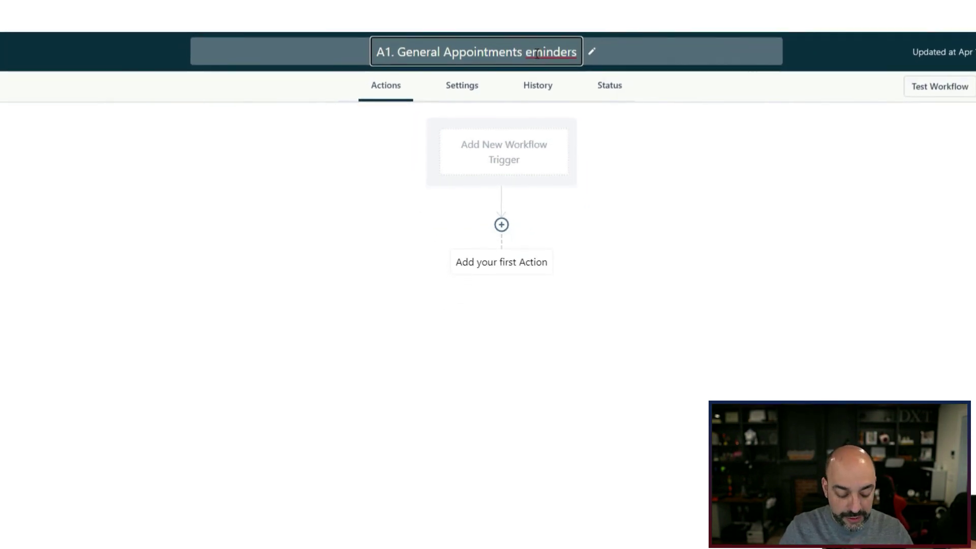
text(R)
key(Return)
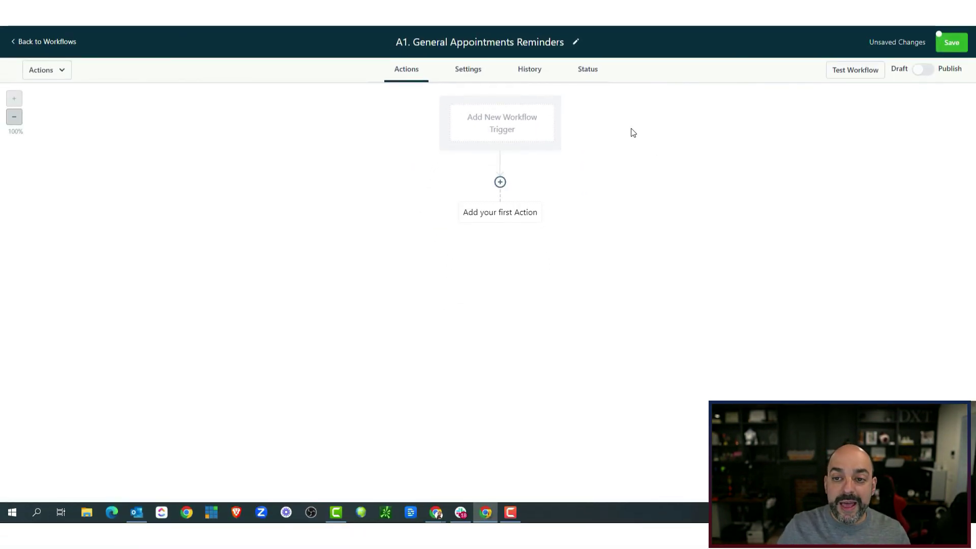
Save the workflow and check the extra workflow options menu.
click(956, 42)
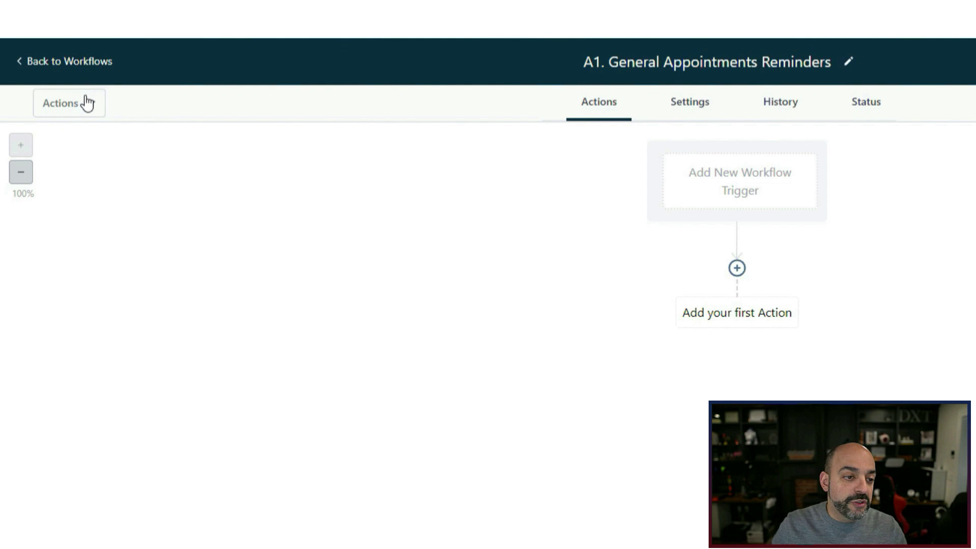
click(89, 104)
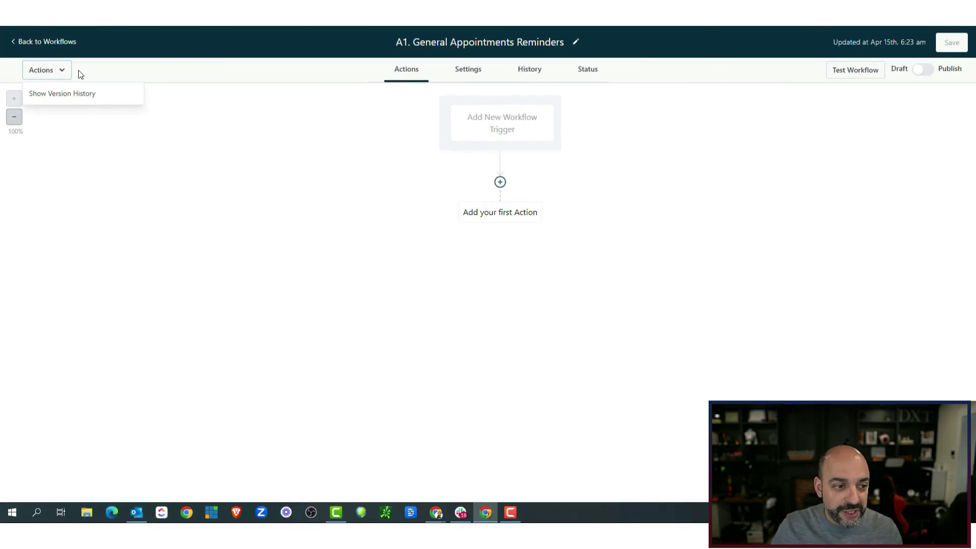
click(170, 152)
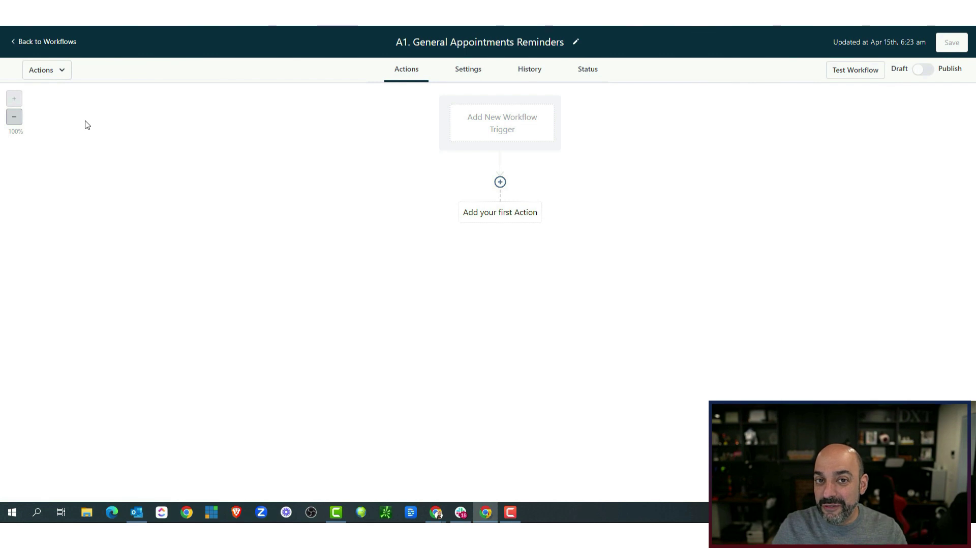
Zoom the workflow canvas out twice, then back to 100%.
click(15, 117)
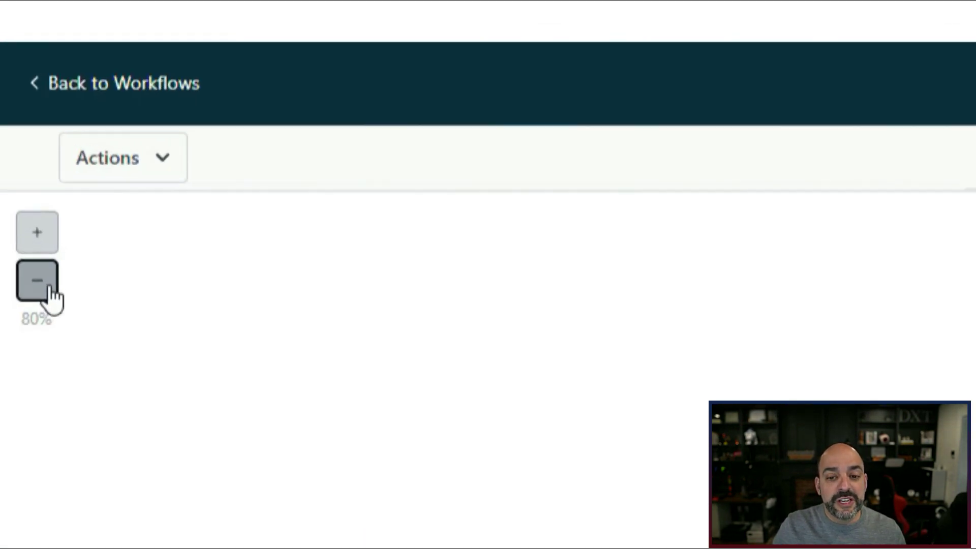
click(15, 117)
click(55, 313)
click(55, 312)
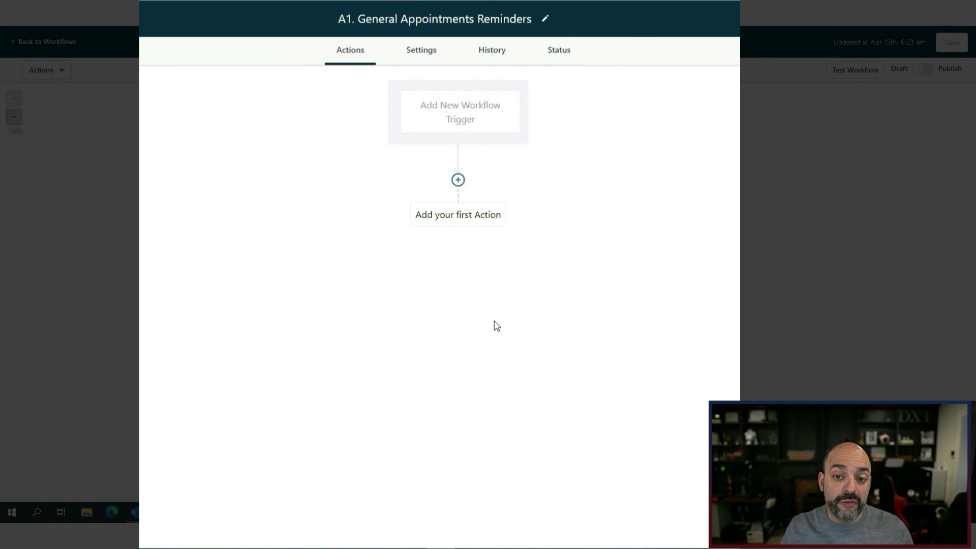
In workflow Settings, enter the sender's full name as From Name and their email as From Email.
click(420, 53)
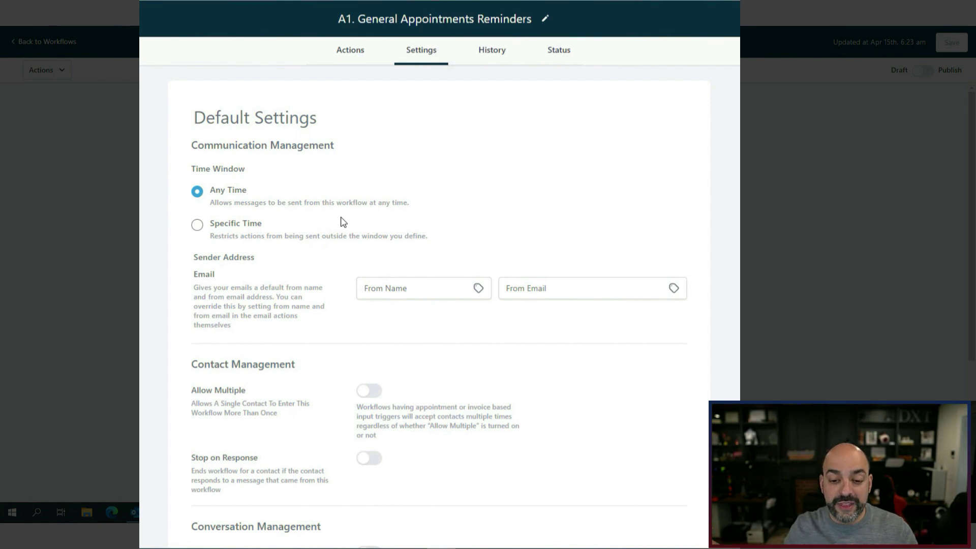
click(409, 283)
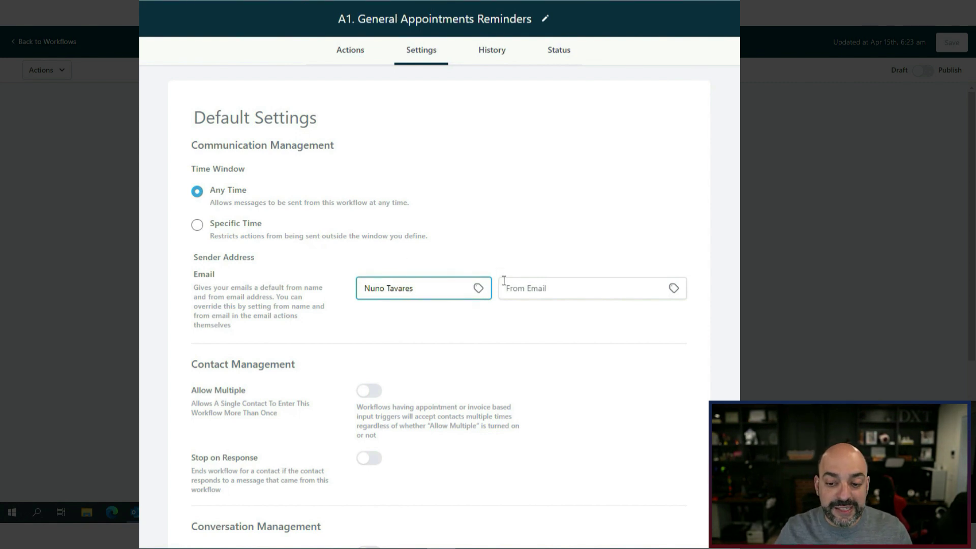
click(547, 277)
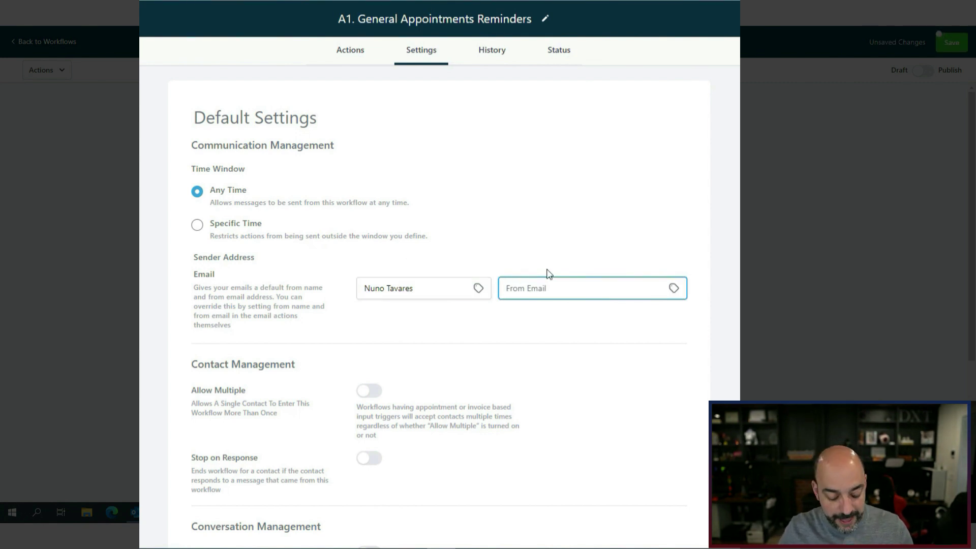
scroll(459, 290, down, 2)
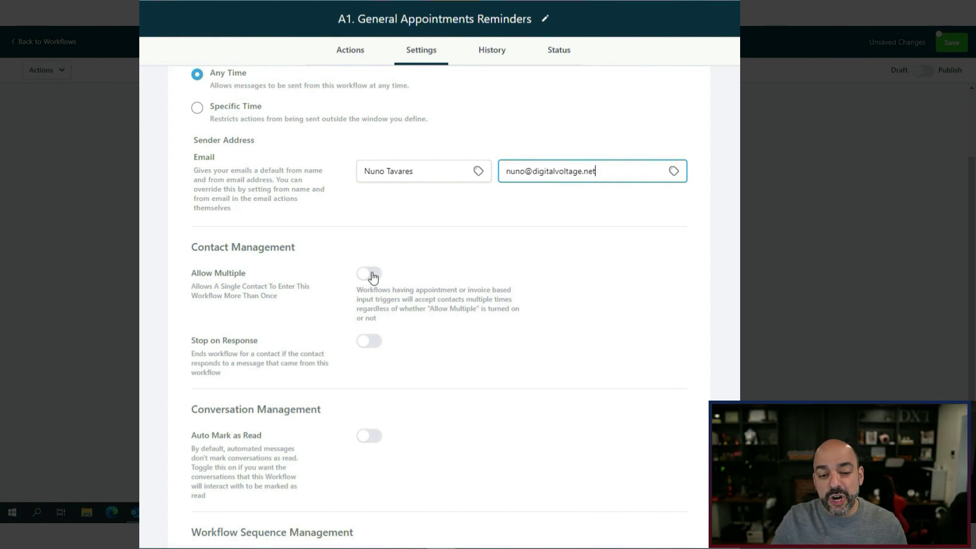
Turn on the Allow Multiple and Auto Mark as Read toggles in workflow settings.
click(375, 276)
scroll(495, 364, down, 3)
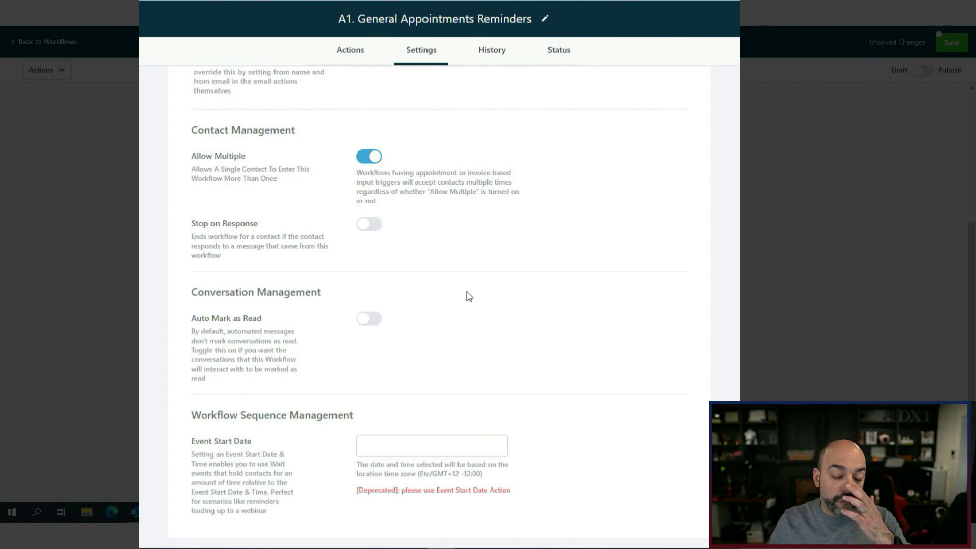
click(371, 321)
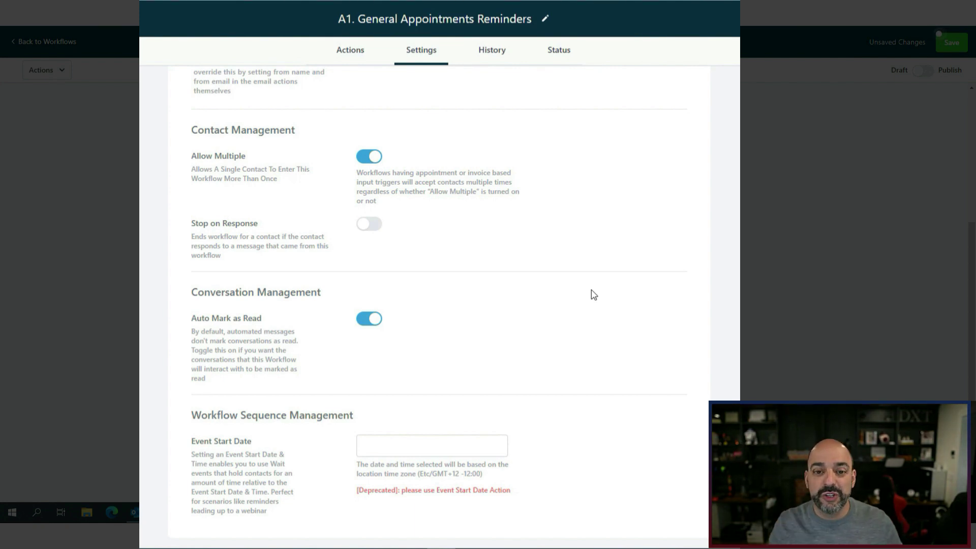
scroll(593, 295, down, 1)
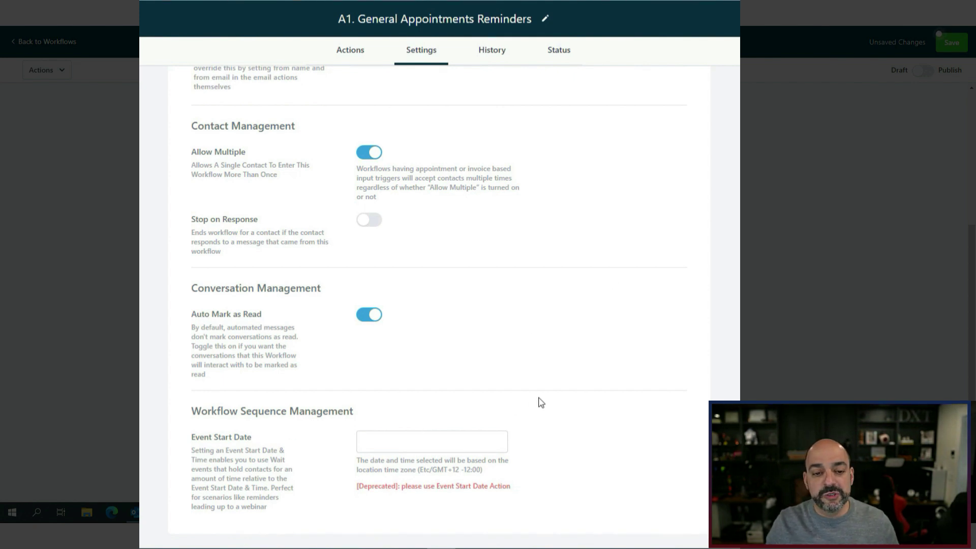
scroll(546, 400, up, 3)
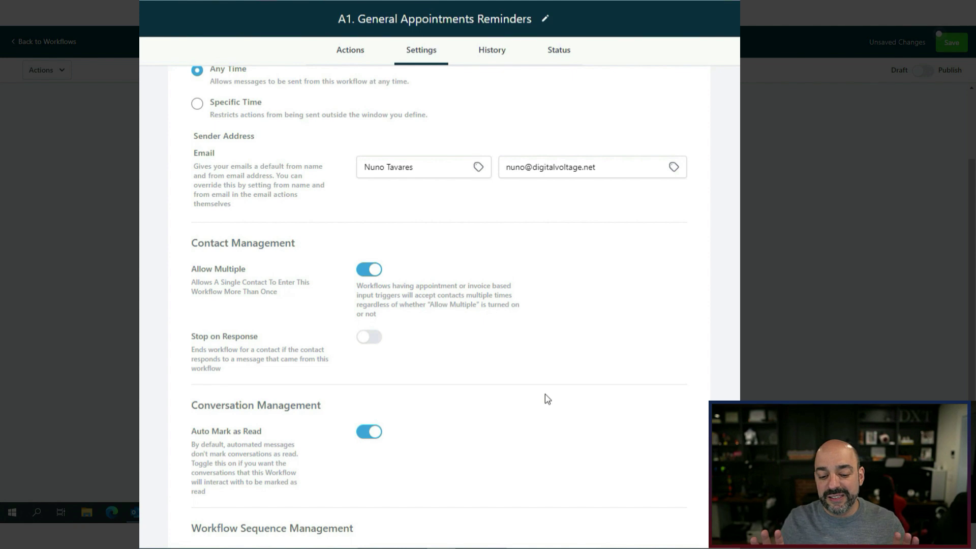
scroll(539, 404, down, 2)
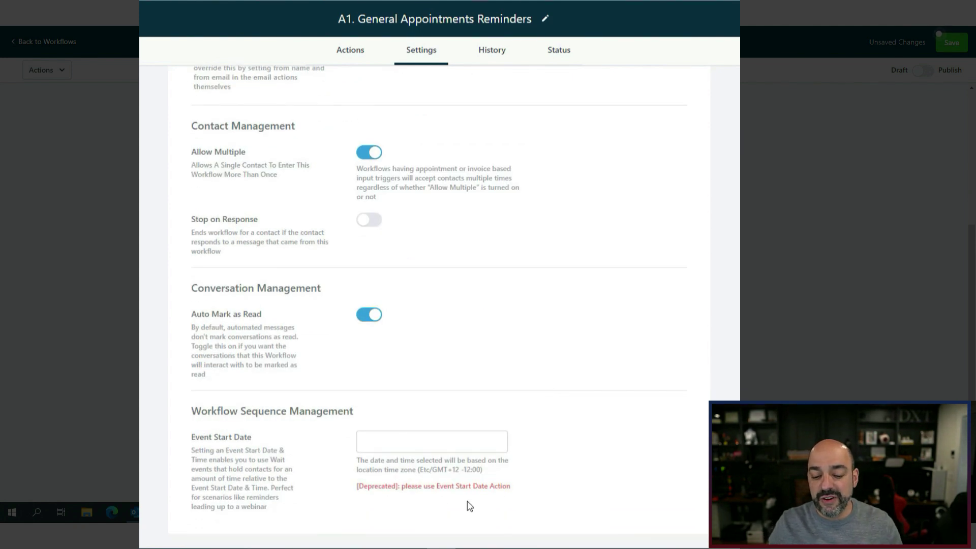
scroll(532, 341, up, 2)
scroll(533, 340, up, 3)
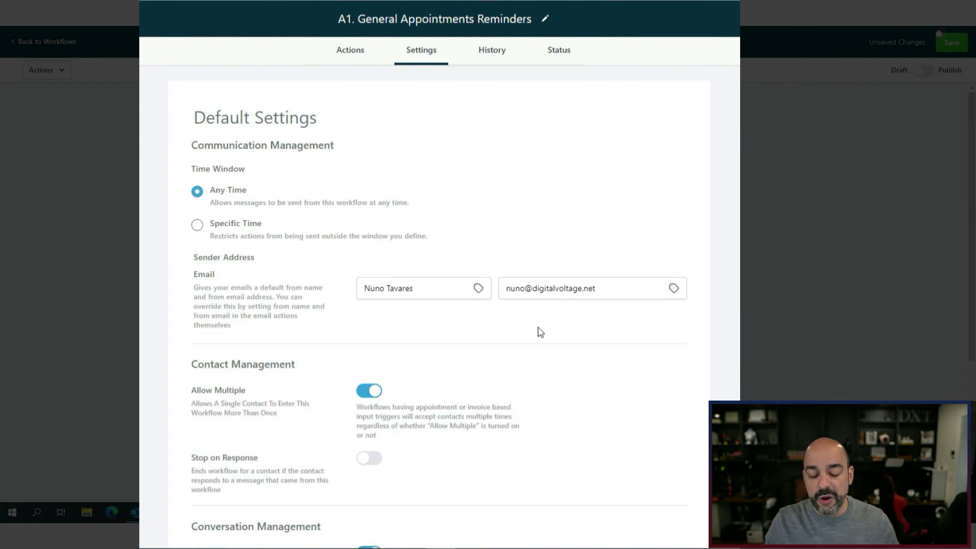
Keep sending at Any Time rather than Specific Time, and view the empty History action log.
click(196, 228)
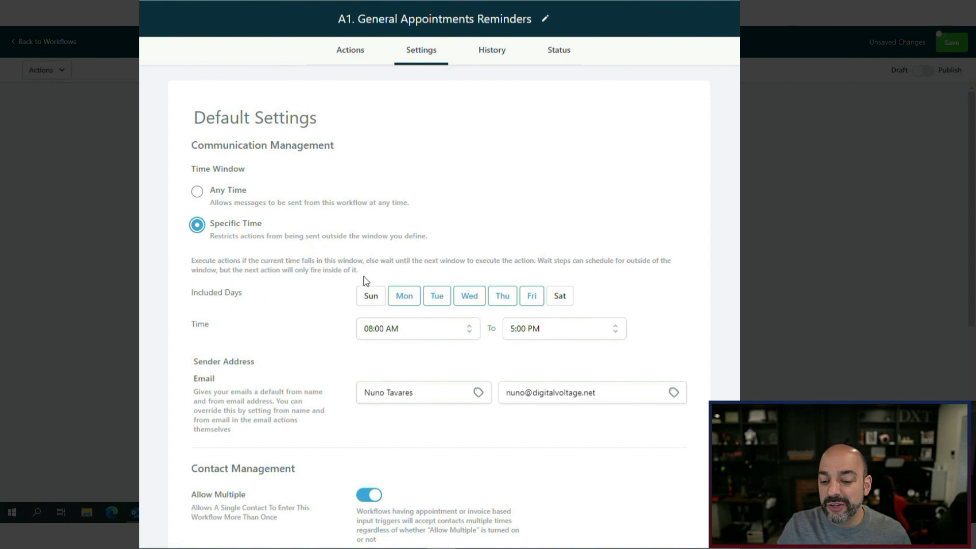
click(202, 194)
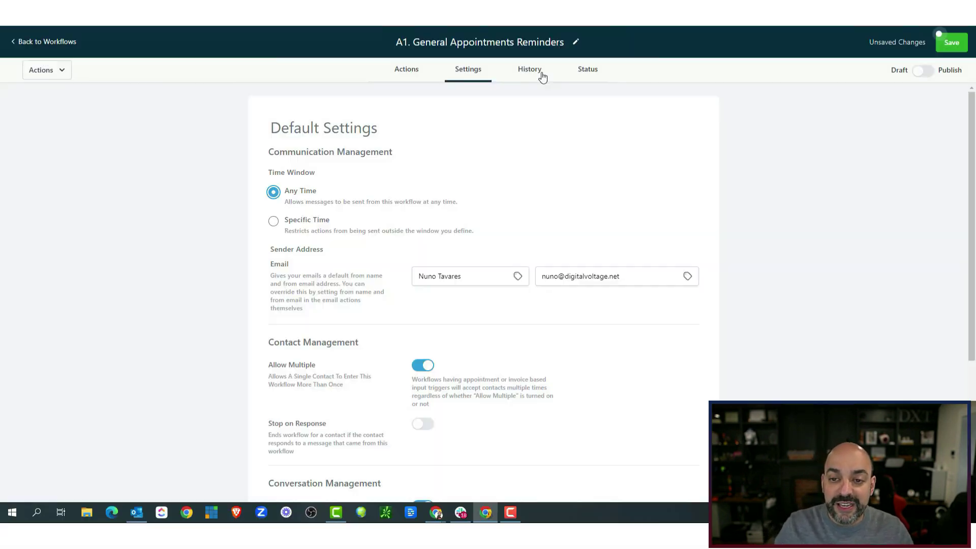
click(529, 69)
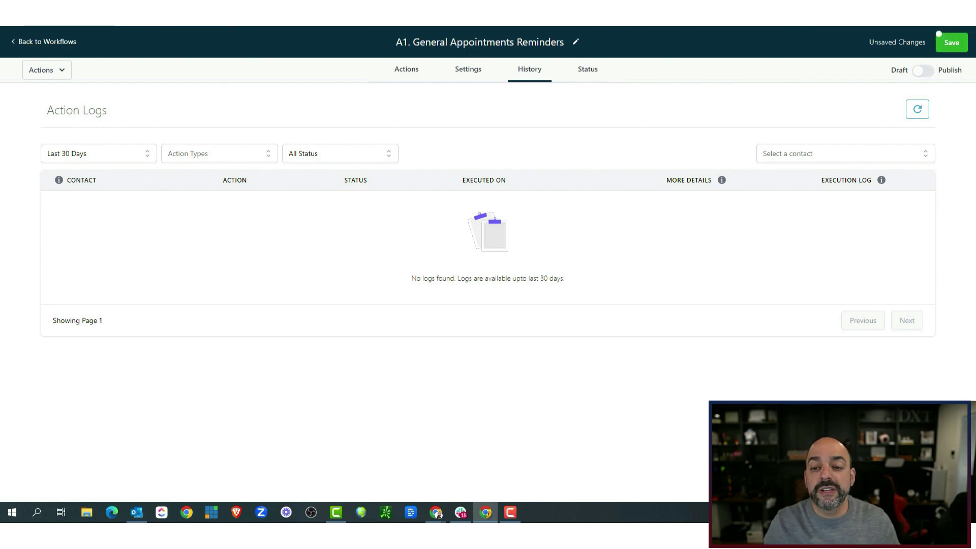
Open the Status tab to see the Current Workflow Status with no contacts.
click(598, 73)
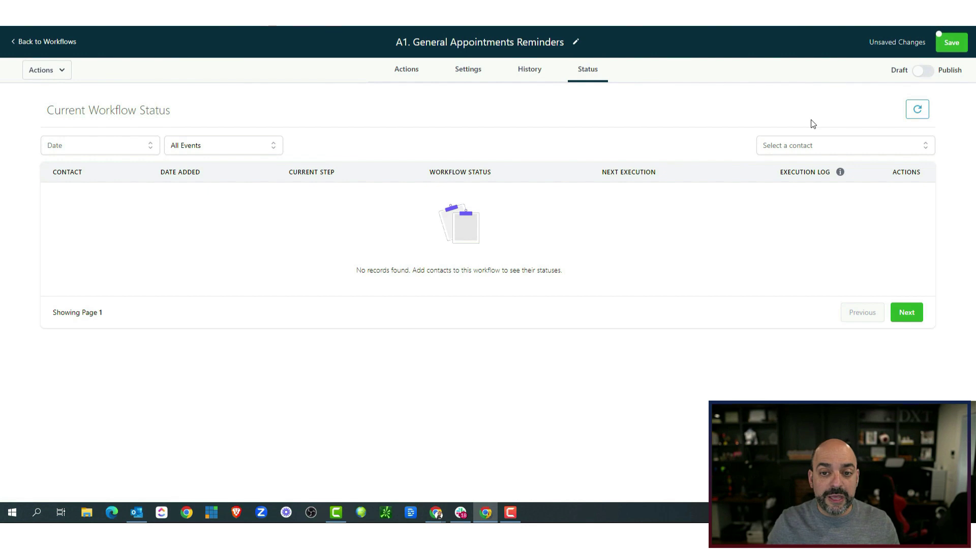
Go back to the Actions canvas with its empty trigger and action slots.
click(409, 77)
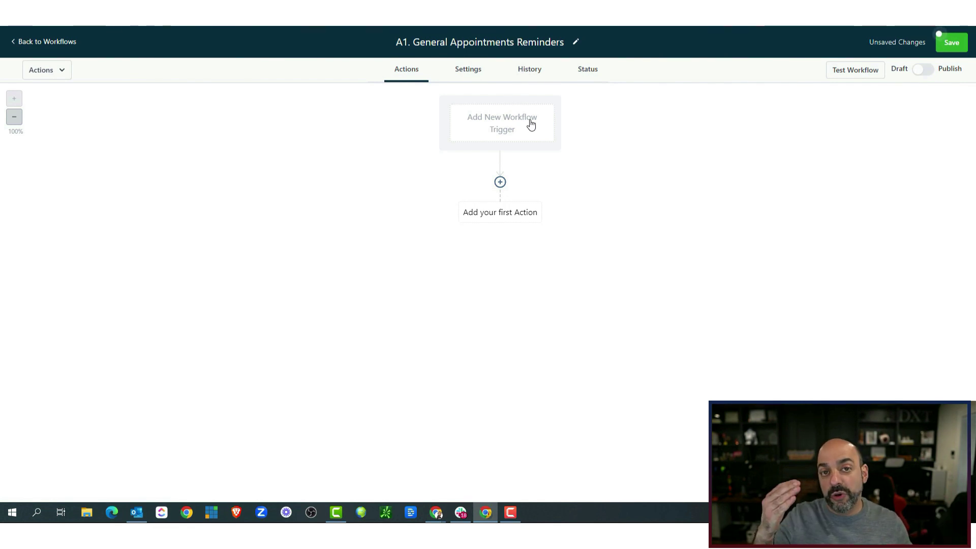
Open the Workflow Trigger panel from the 'Add New Workflow Trigger' box.
click(489, 121)
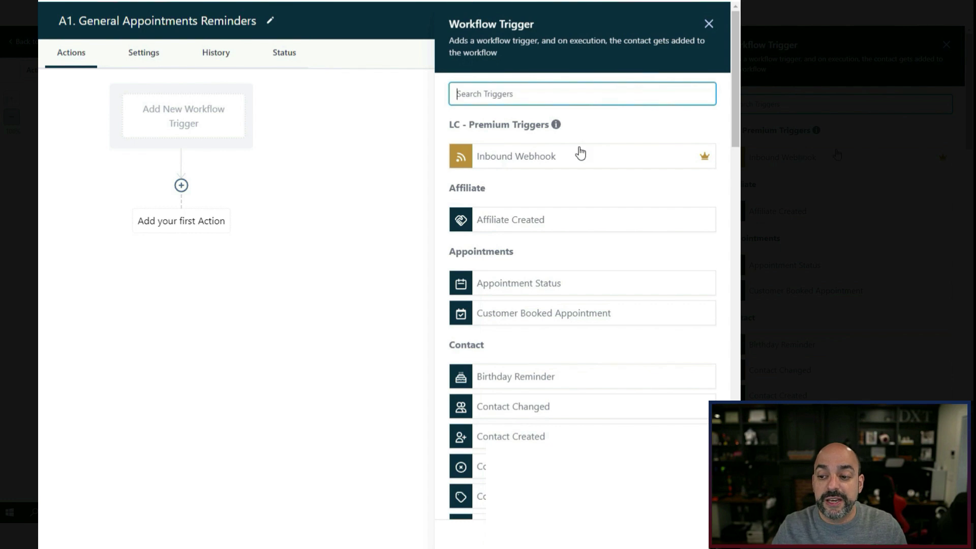
scroll(579, 158, down, 3)
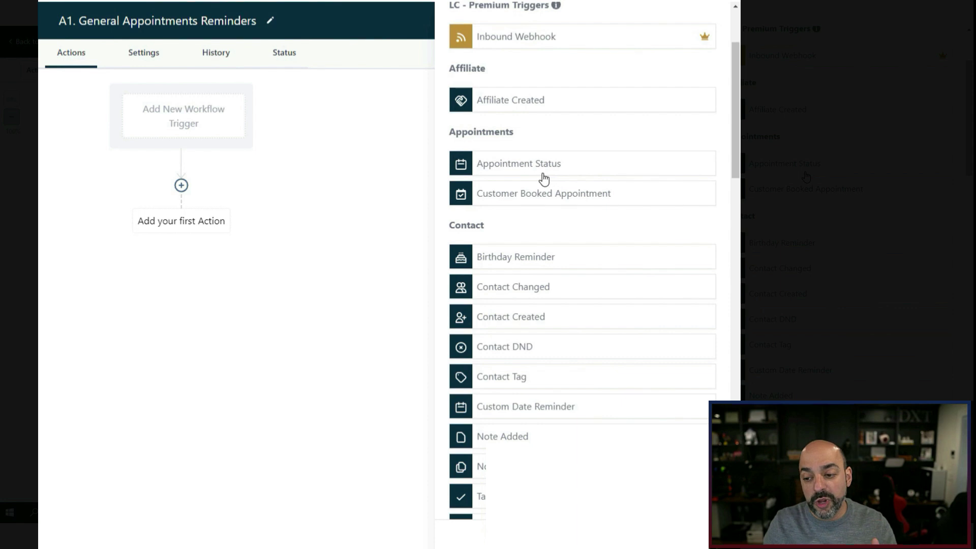
scroll(546, 179, down, 2)
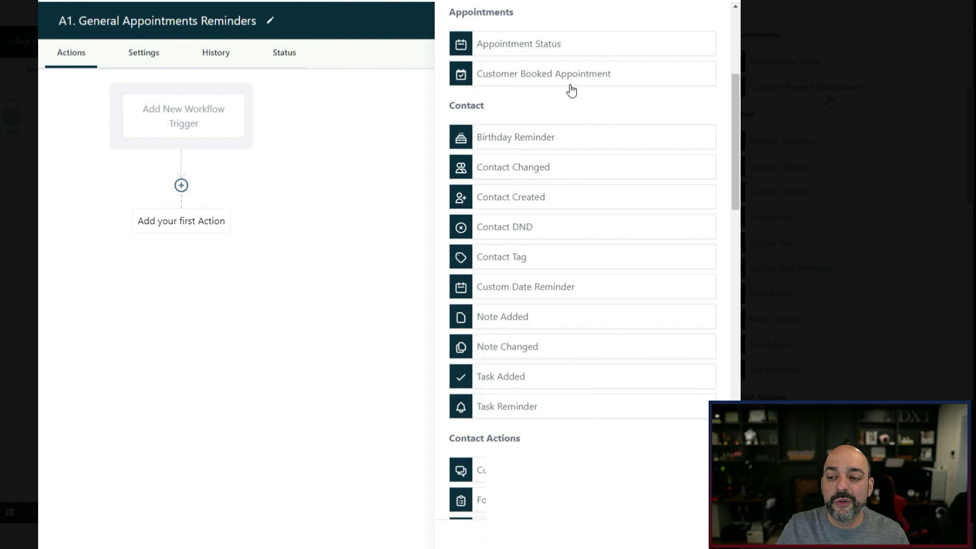
scroll(558, 163, down, 2)
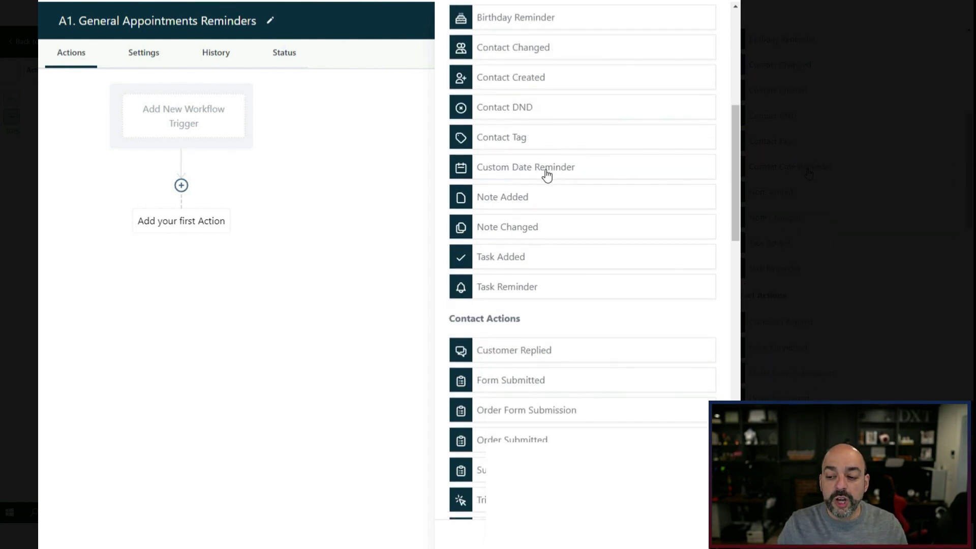
scroll(545, 175, up, 1)
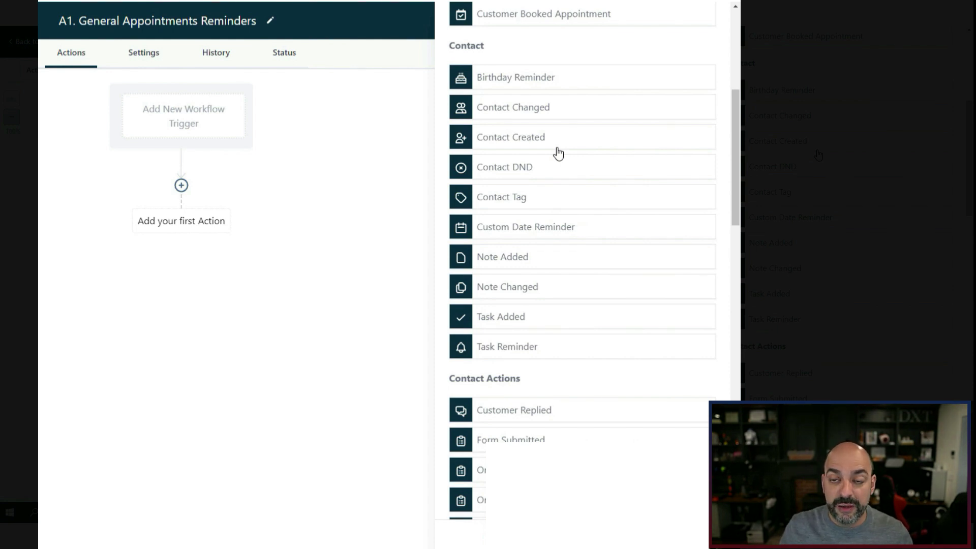
scroll(558, 152, up, 5)
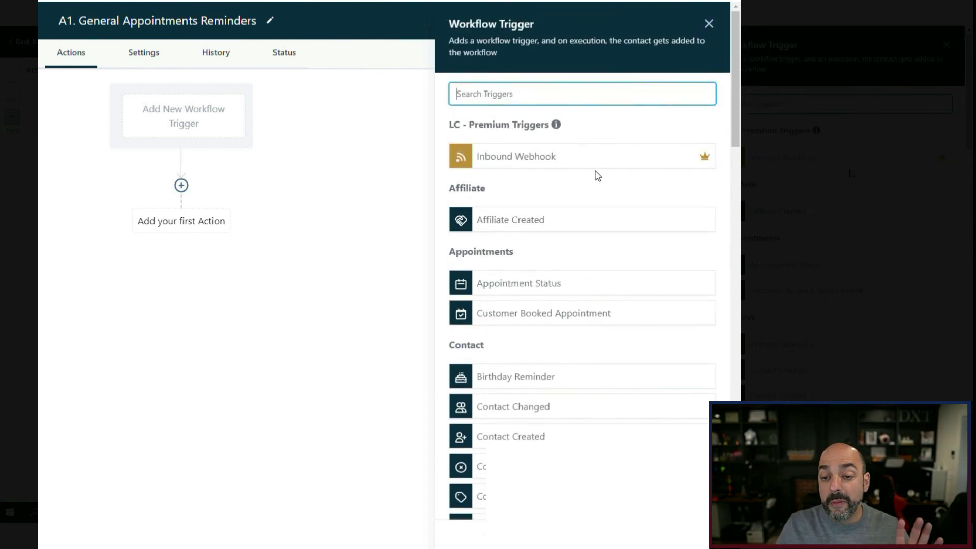
scroll(607, 170, down, 1)
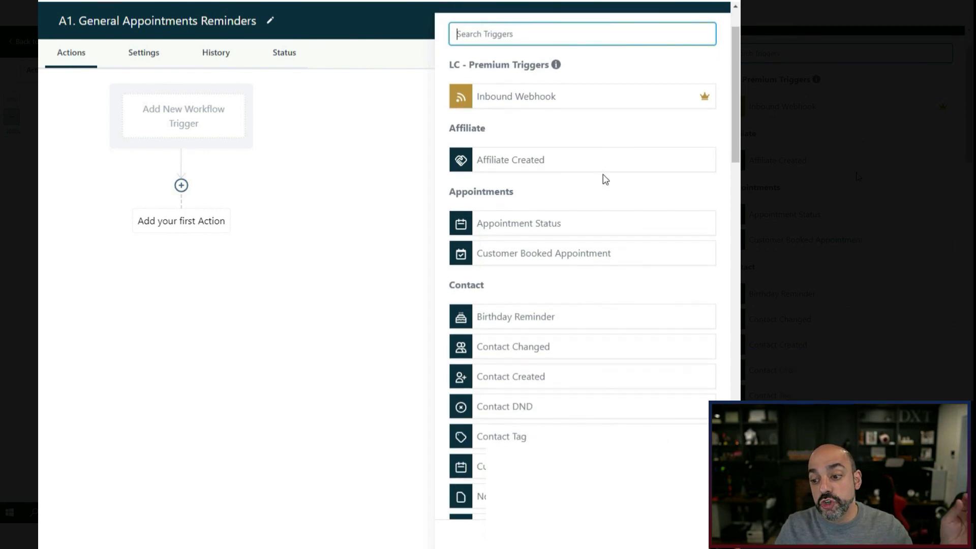
scroll(606, 178, down, 3)
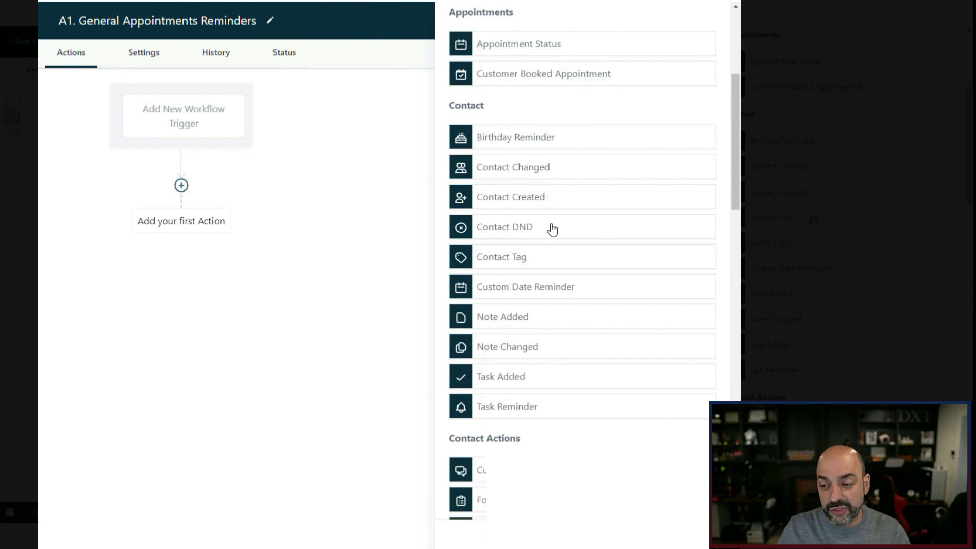
scroll(553, 230, down, 3)
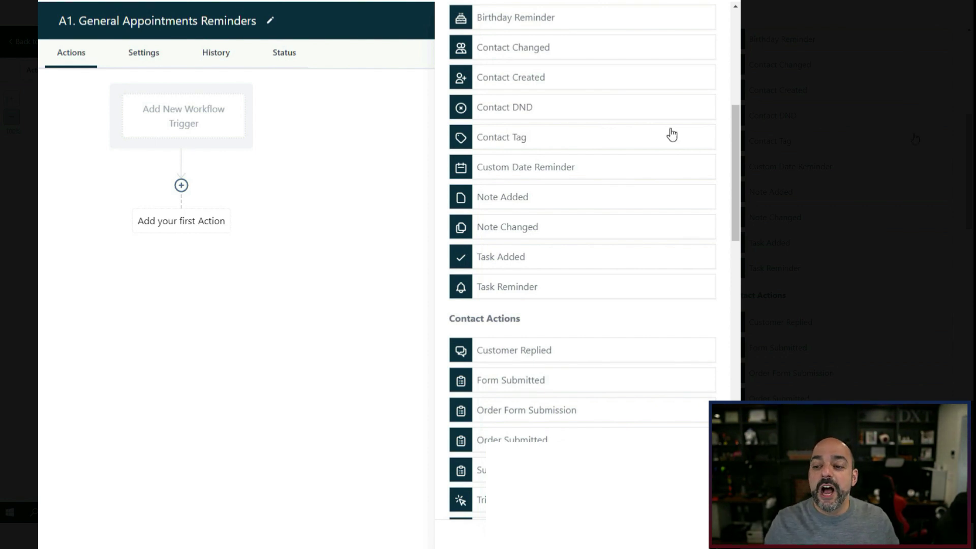
scroll(636, 172, down, 2)
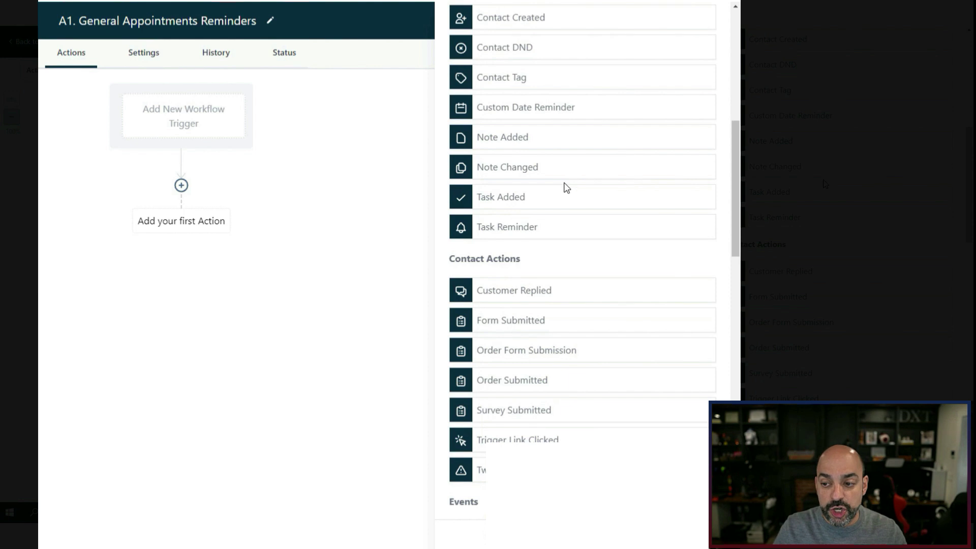
scroll(570, 176, down, 1)
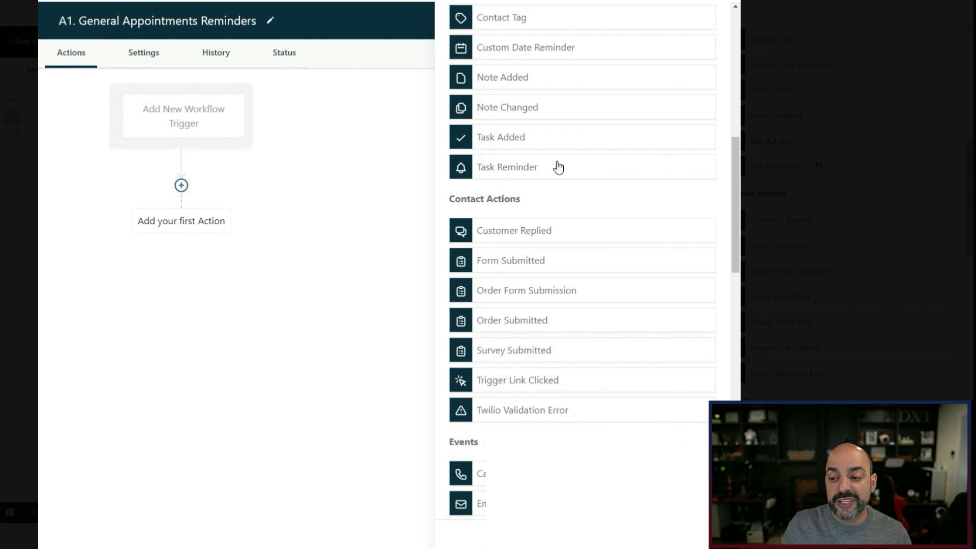
scroll(558, 166, down, 2)
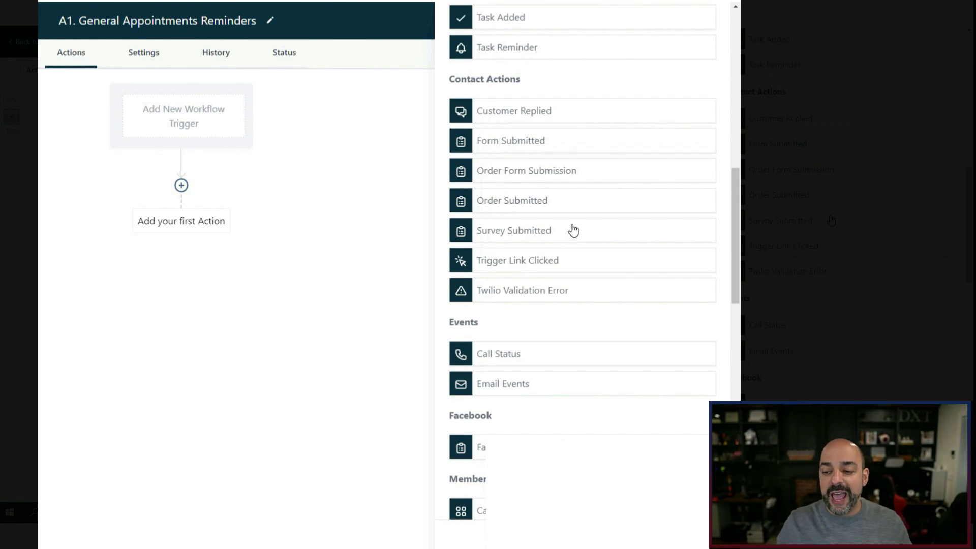
scroll(566, 249, down, 2)
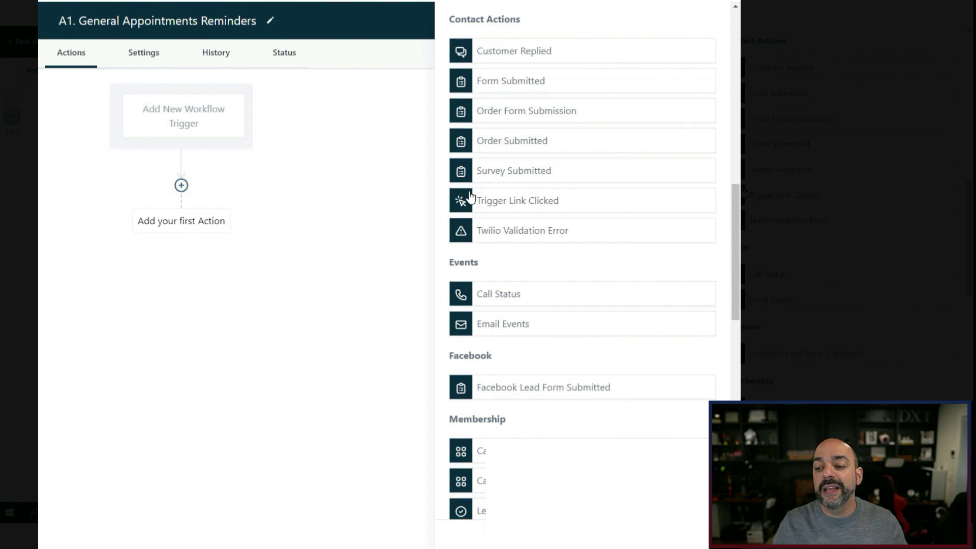
scroll(605, 215, down, 1)
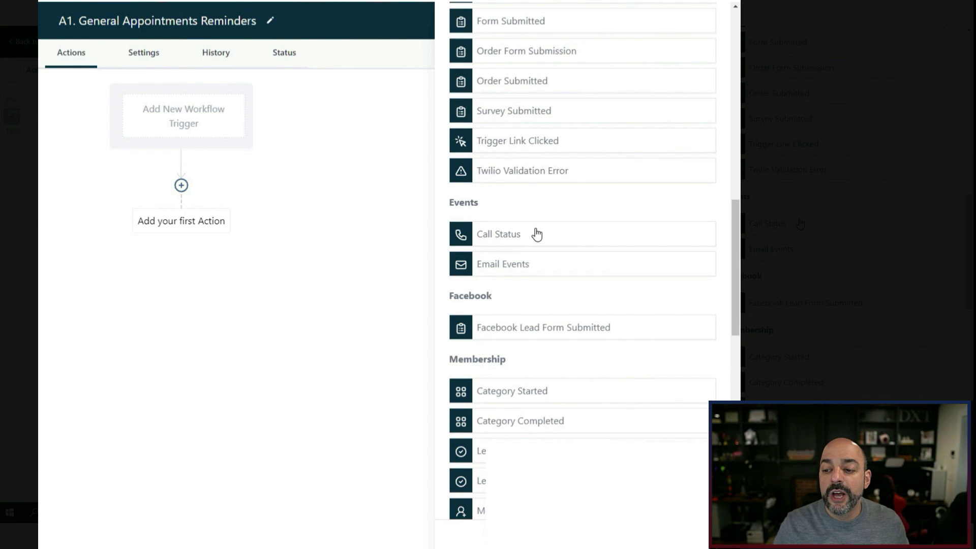
scroll(531, 177, down, 1)
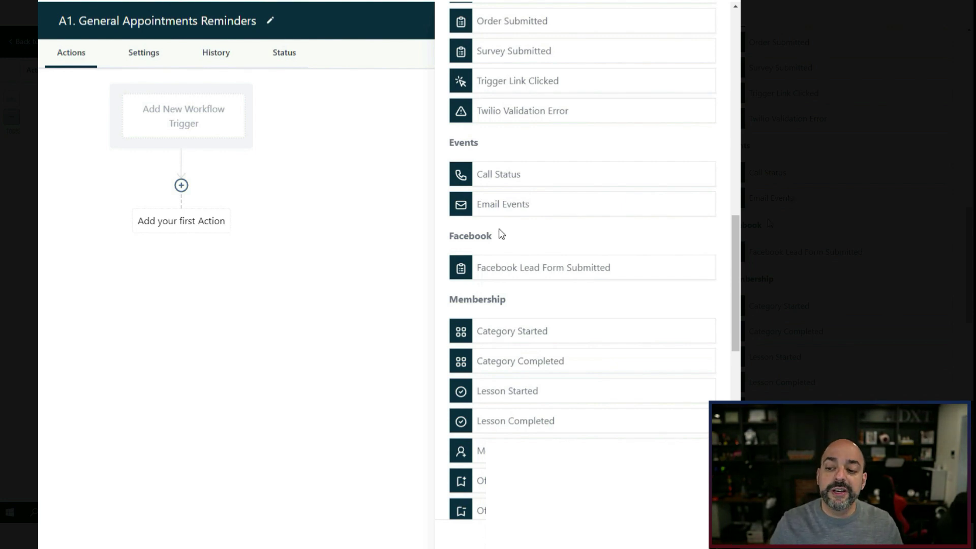
scroll(547, 224, down, 1)
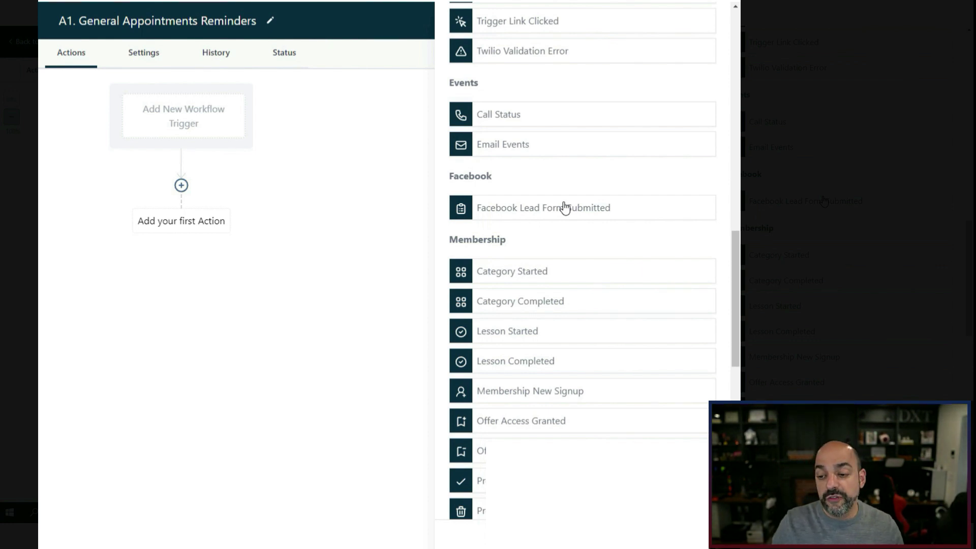
scroll(546, 193, down, 3)
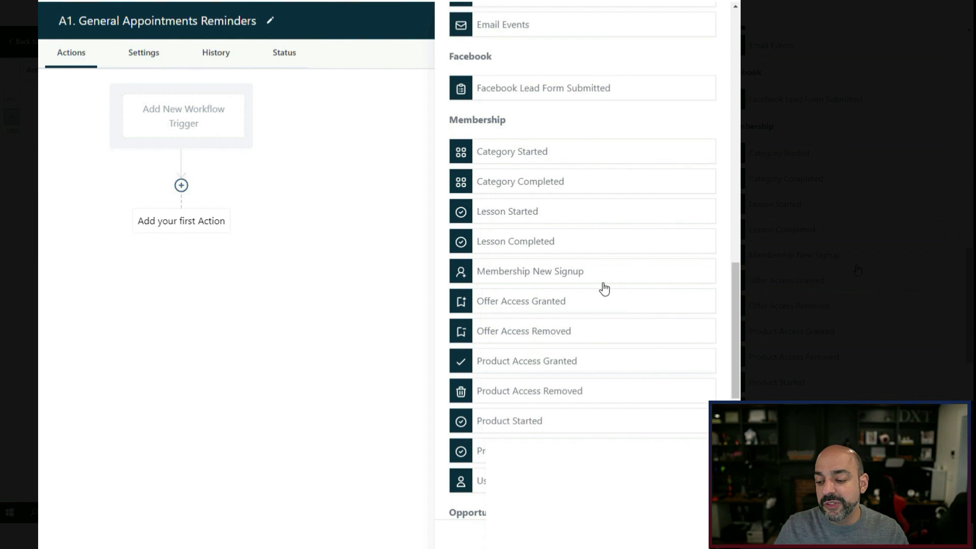
scroll(588, 301, down, 2)
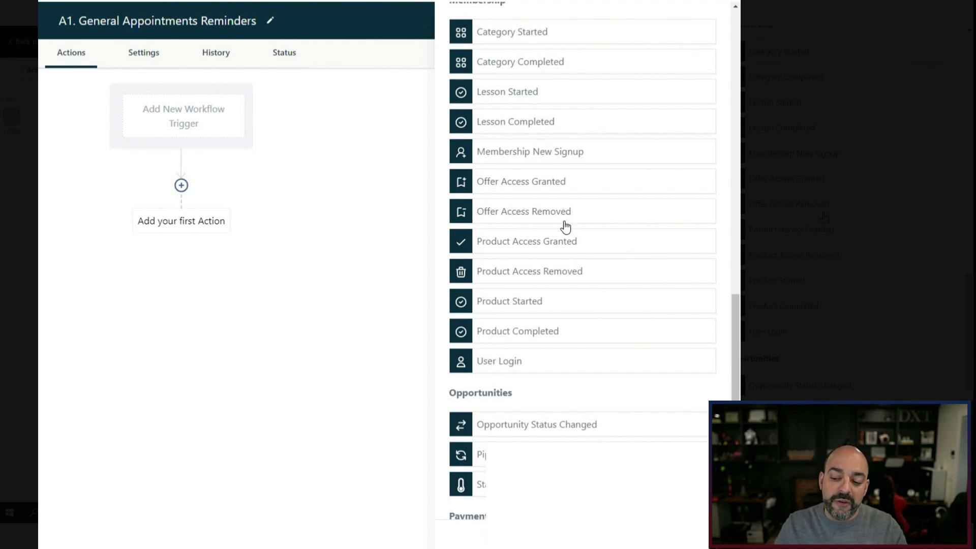
scroll(542, 226, down, 1)
scroll(542, 226, down, 3)
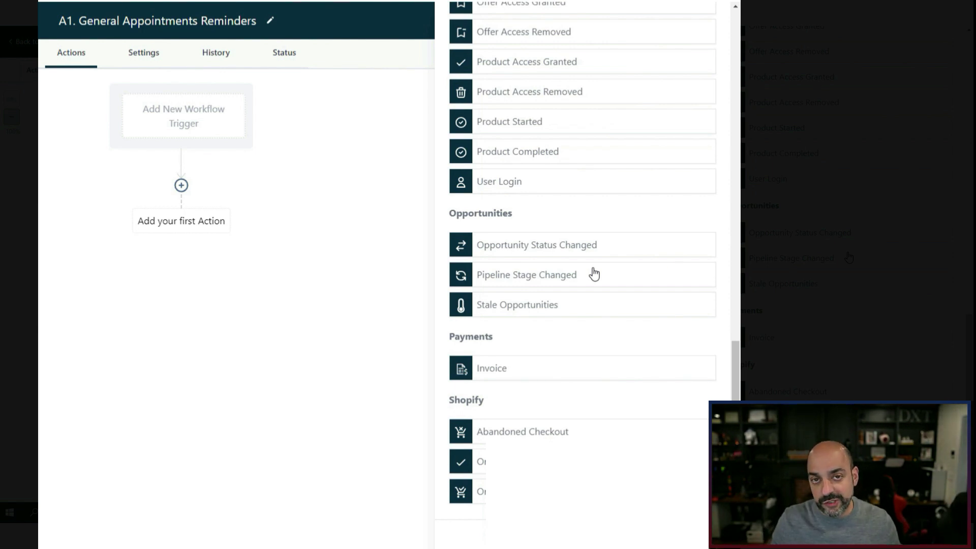
scroll(585, 282, down, 1)
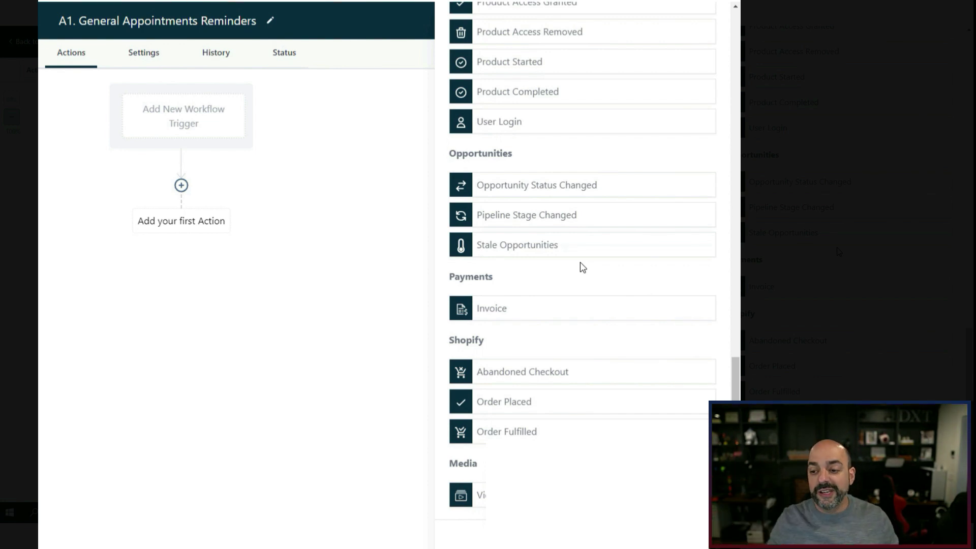
scroll(559, 244, down, 1)
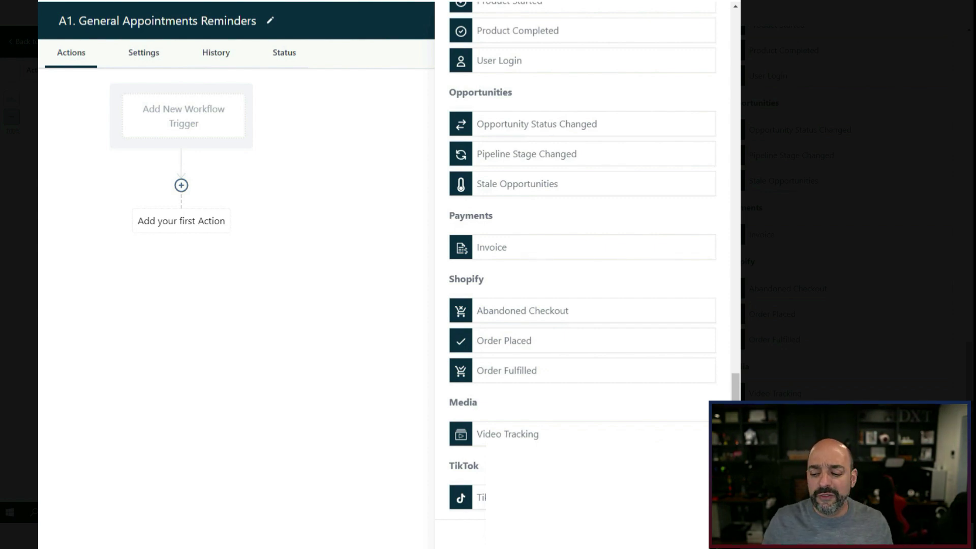
scroll(614, 431, up, 20)
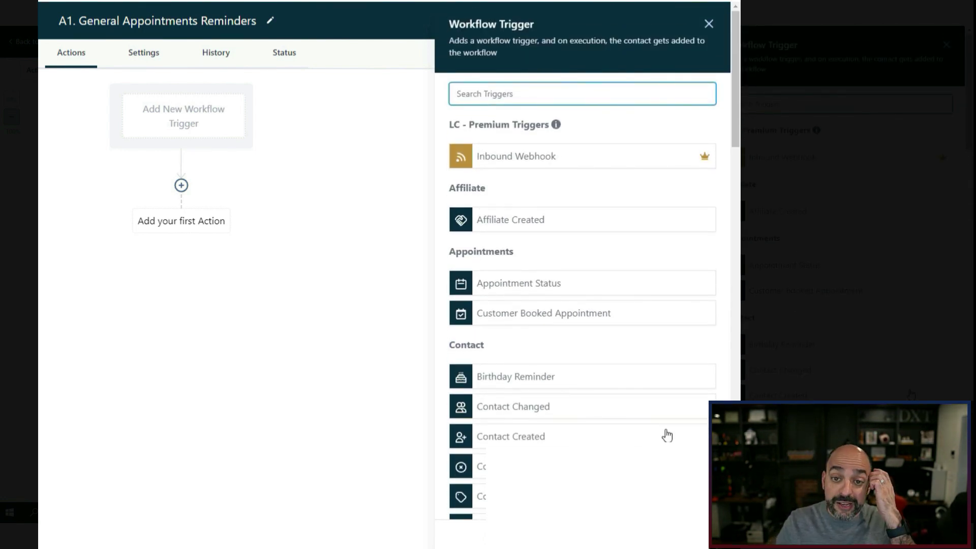
Pick Appointment Status as the workflow trigger, keeping the Event Type filter at Normal.
click(566, 289)
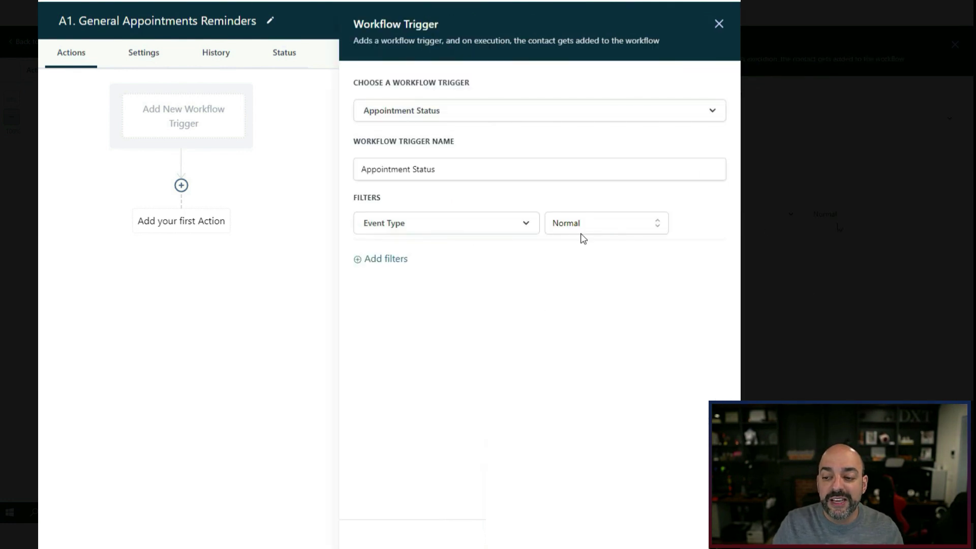
click(584, 233)
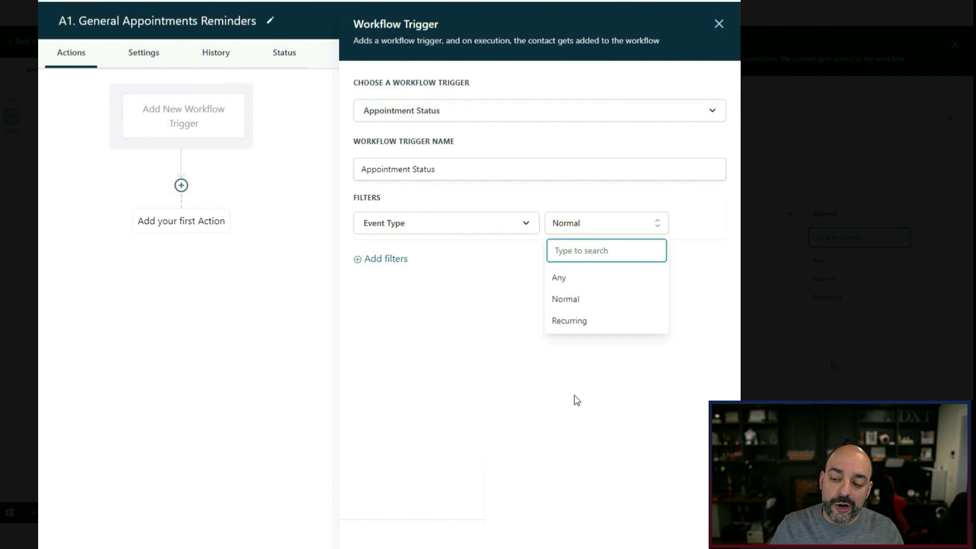
click(692, 220)
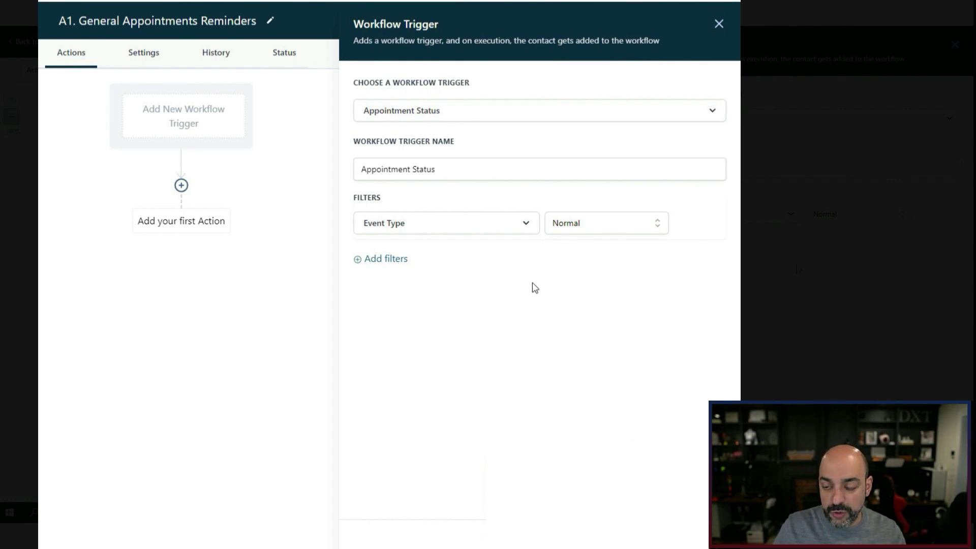
Add a second trigger filter, 'Appointment status is' confirmed.
click(388, 261)
click(390, 264)
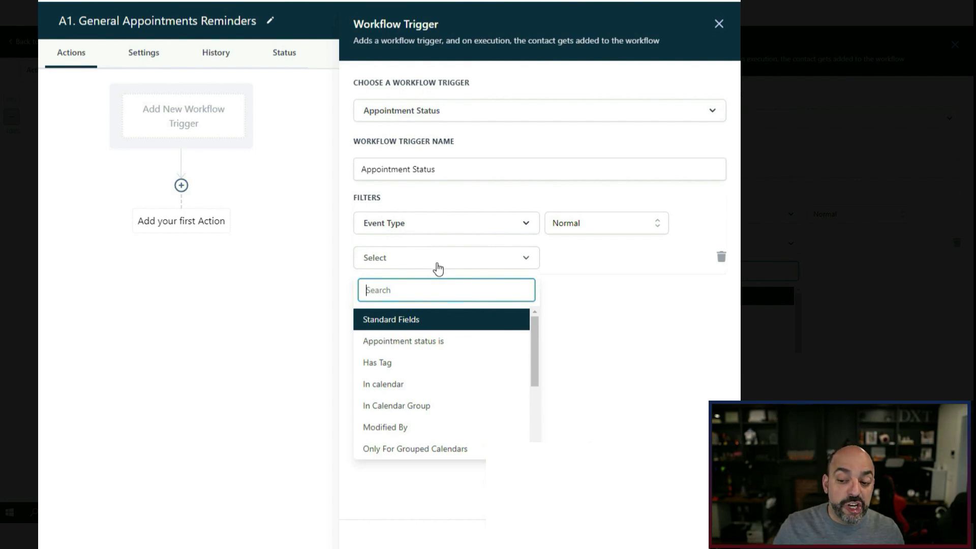
scroll(460, 356, down, 2)
scroll(461, 370, up, 2)
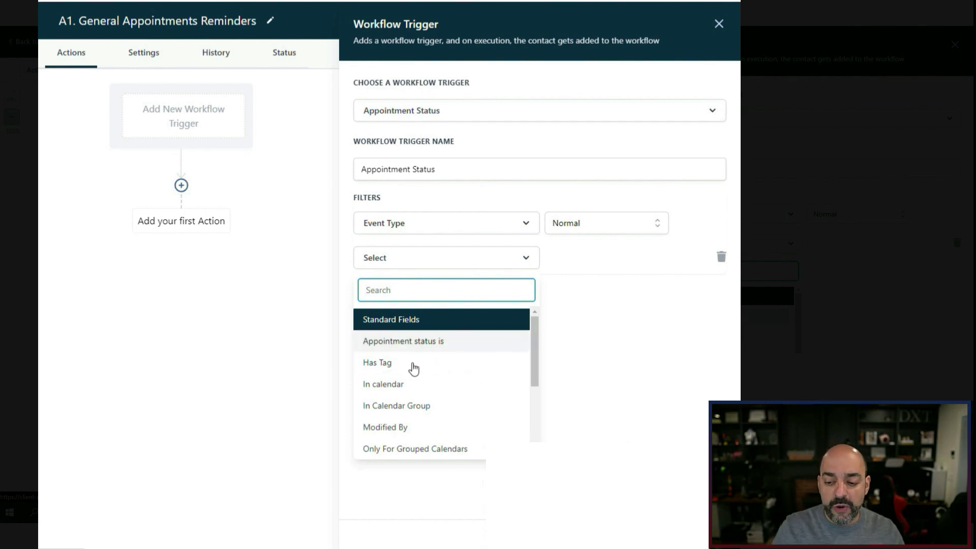
click(436, 342)
click(618, 262)
click(610, 333)
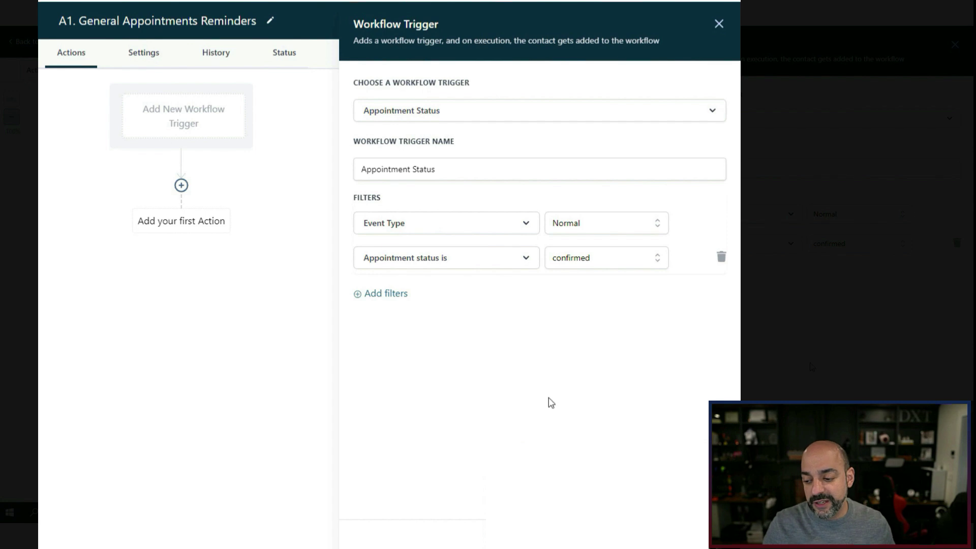
Add the Appointment Status trigger to the canvas, then start and abandon an internal notification action.
click(692, 539)
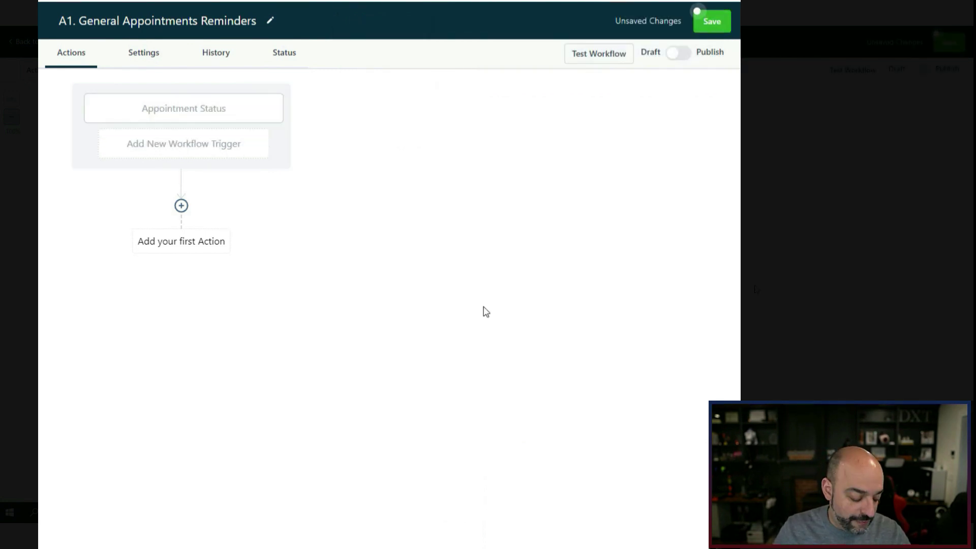
click(181, 206)
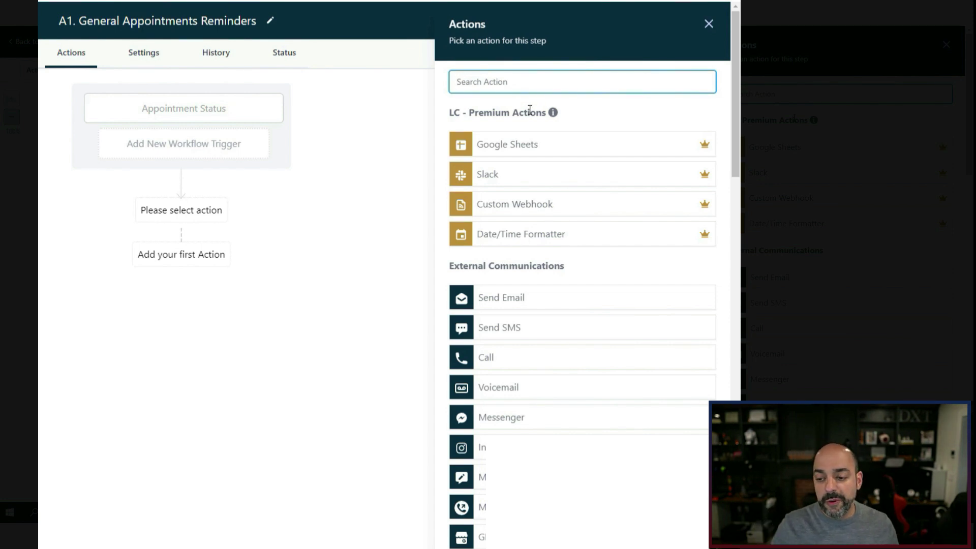
text(intern)
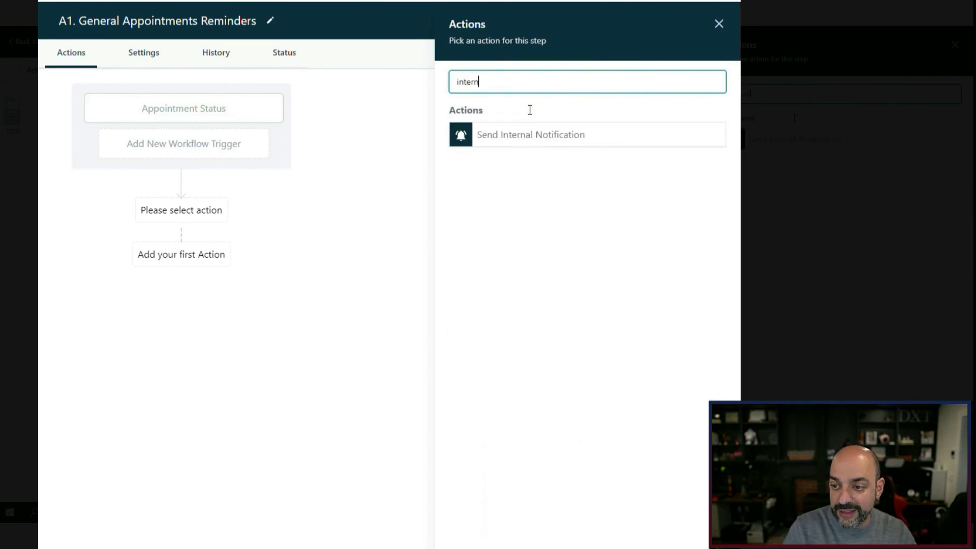
click(558, 139)
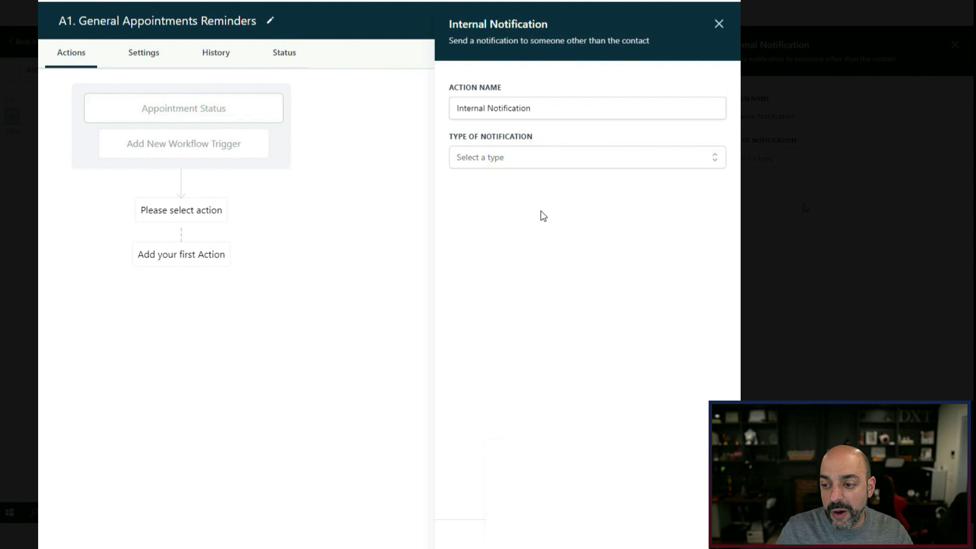
click(509, 155)
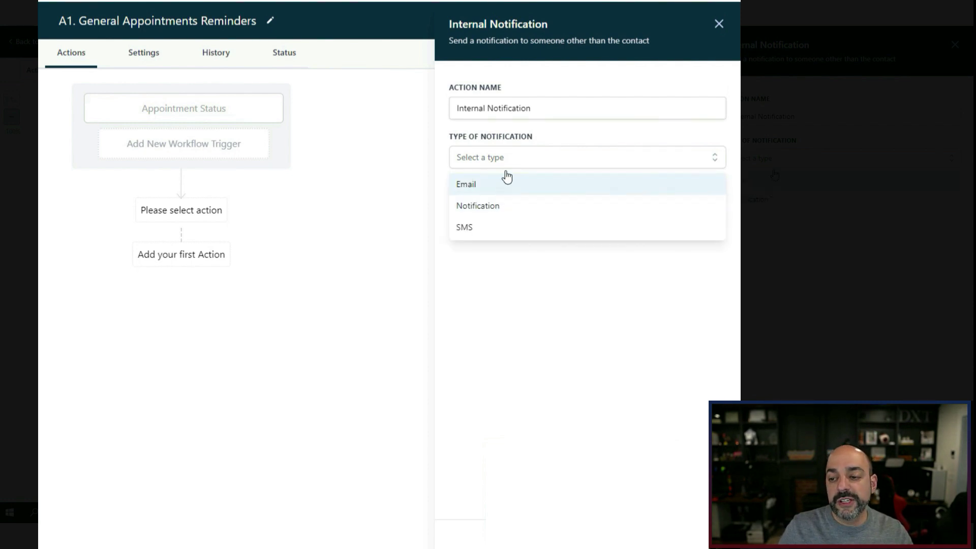
click(718, 24)
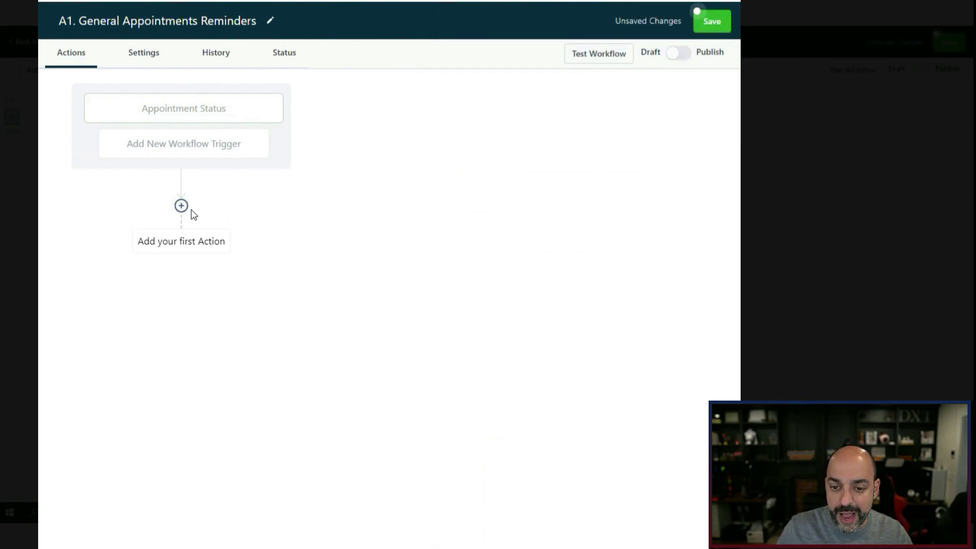
Open the action picker below the trigger and browse the External Communications actions.
click(181, 205)
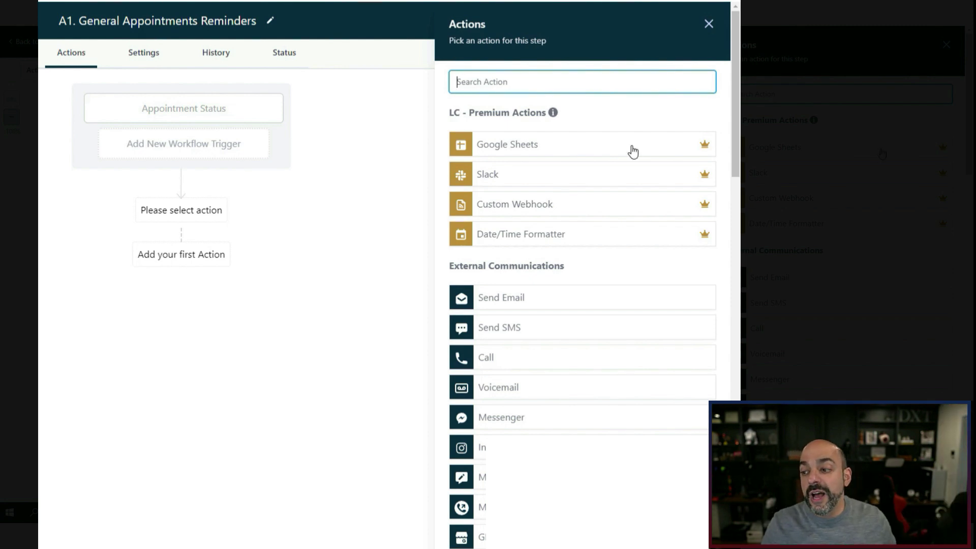
scroll(580, 204, down, 10)
scroll(564, 233, down, 13)
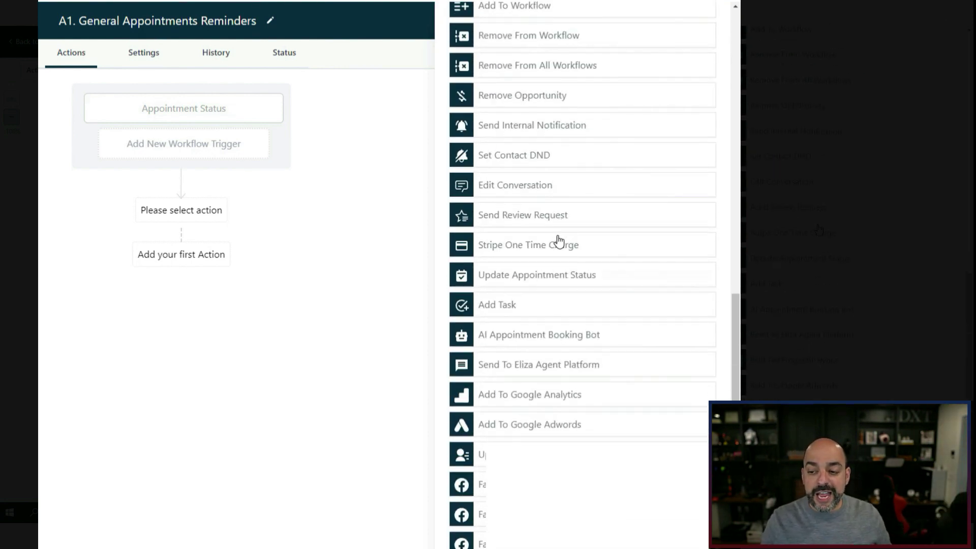
scroll(569, 213, up, 20)
scroll(570, 193, up, 10)
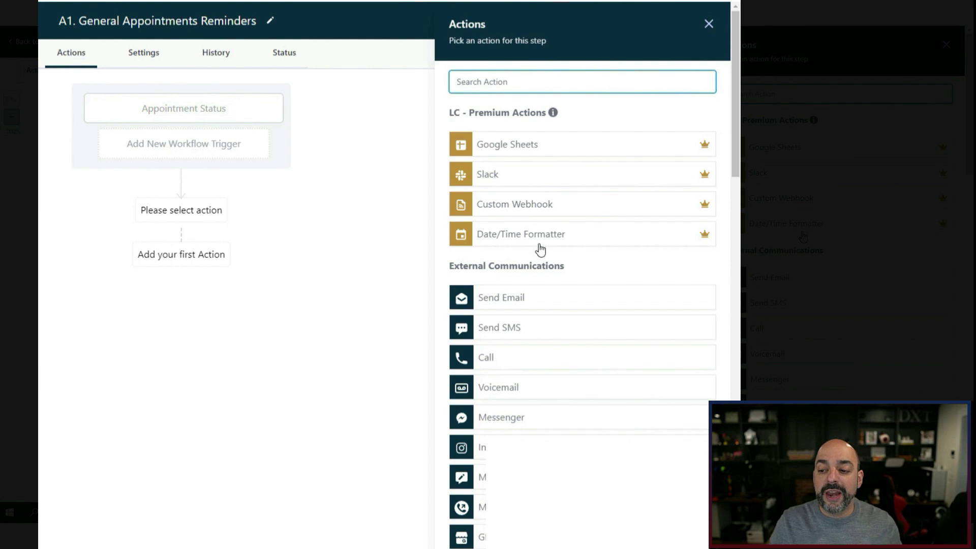
scroll(553, 230, down, 2)
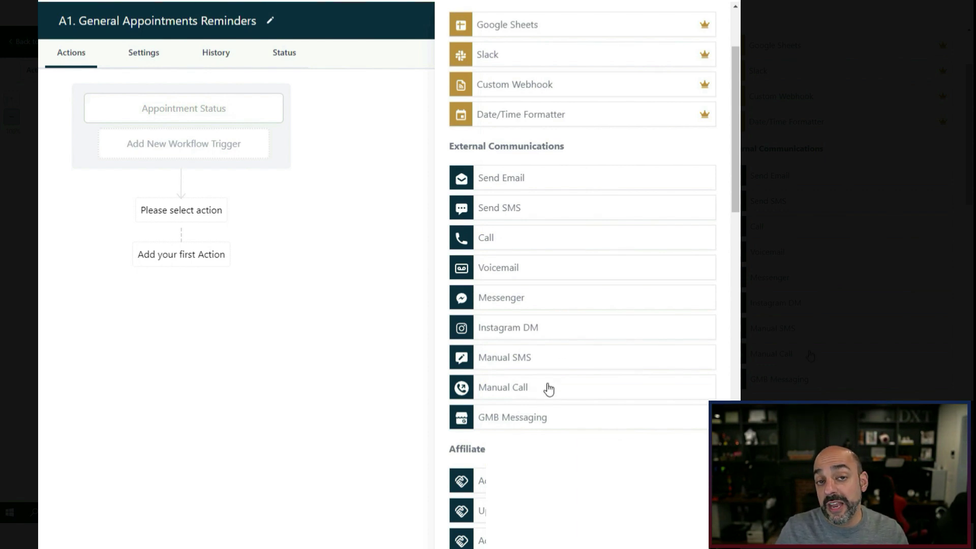
scroll(560, 397, down, 1)
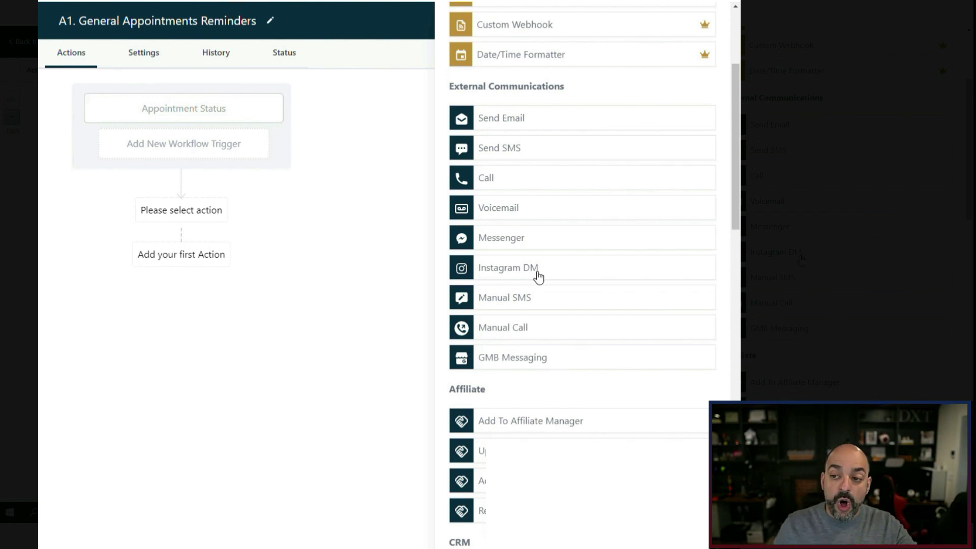
scroll(543, 280, down, 4)
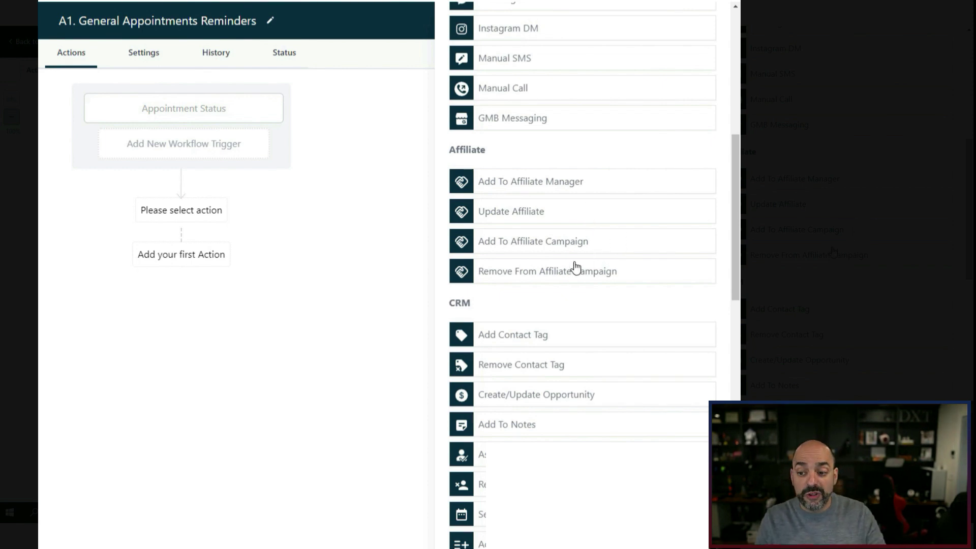
scroll(584, 236, down, 4)
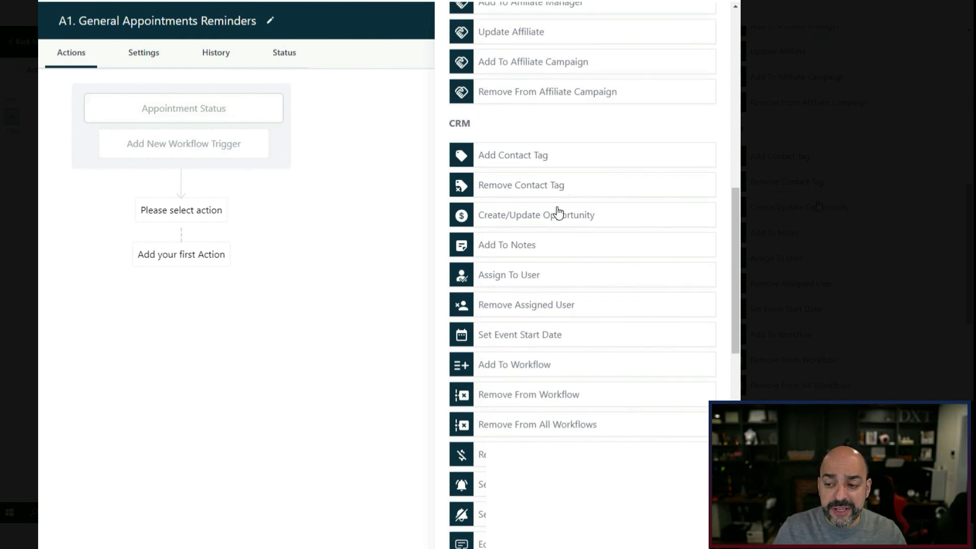
scroll(554, 226, down, 1)
scroll(544, 203, down, 1)
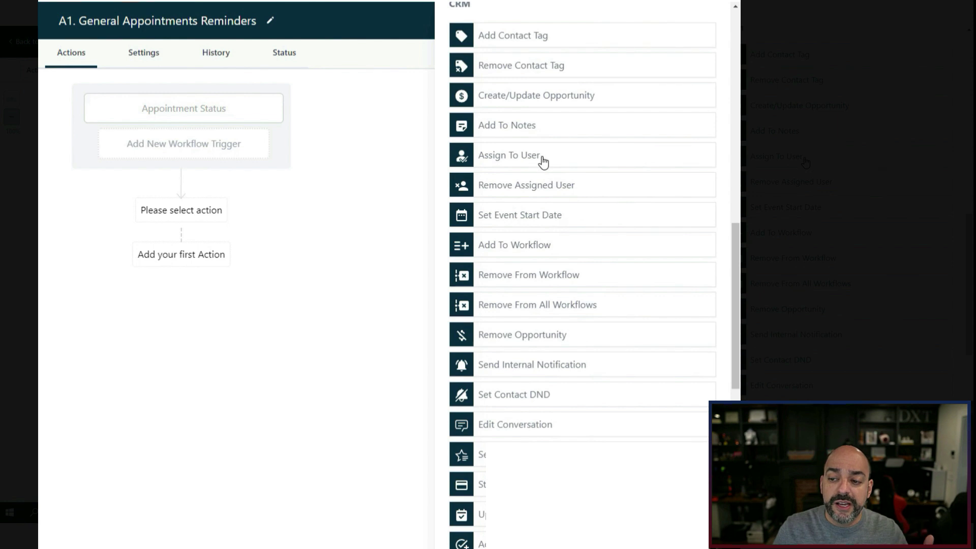
scroll(542, 166, down, 1)
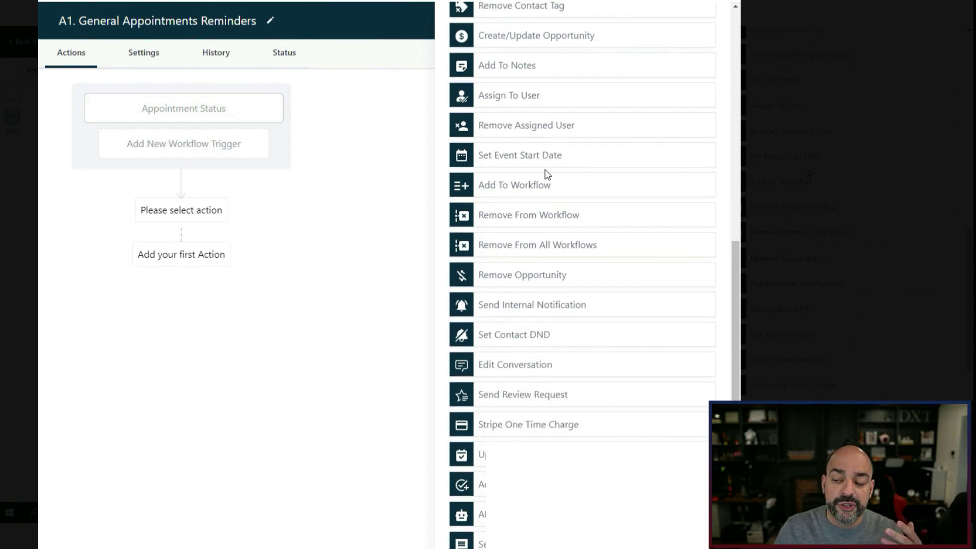
scroll(544, 176, down, 2)
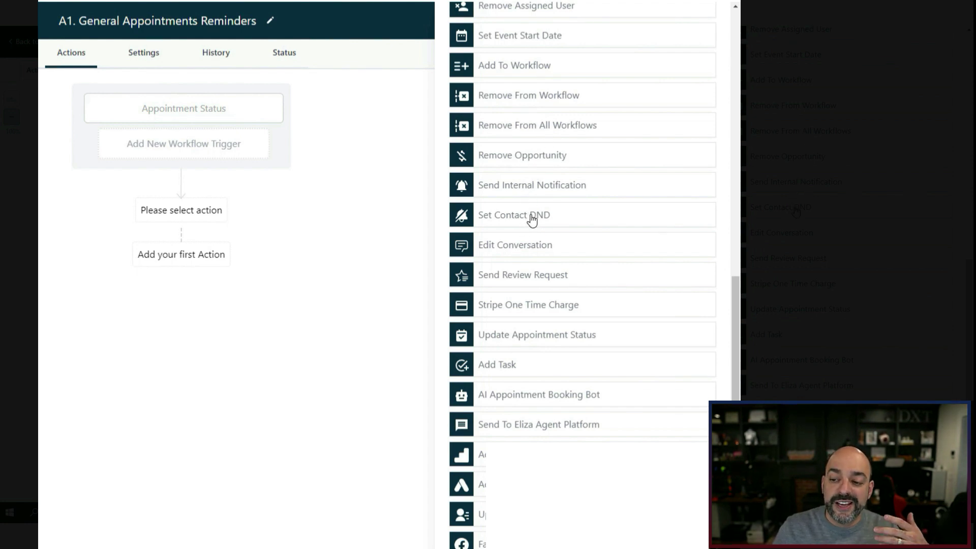
scroll(530, 218, down, 1)
scroll(531, 203, down, 1)
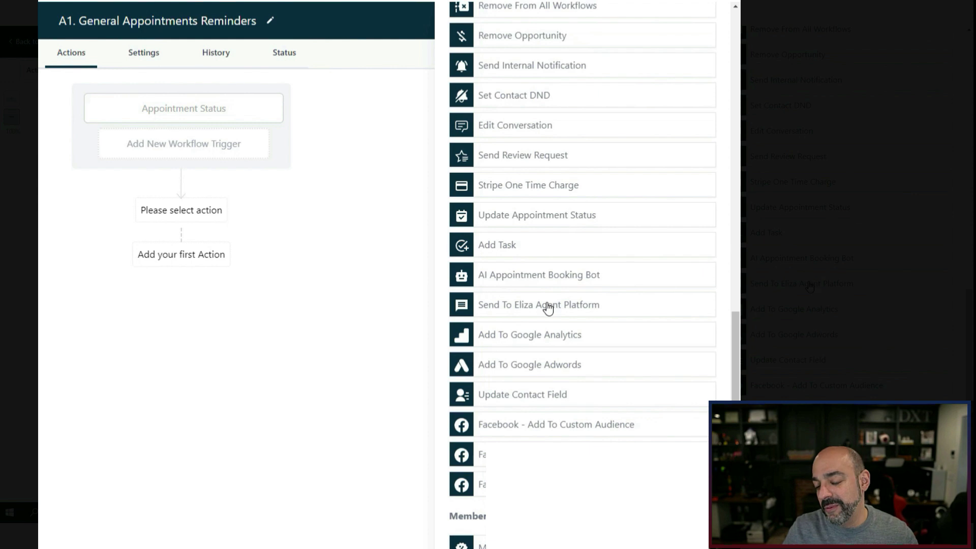
scroll(556, 290, down, 3)
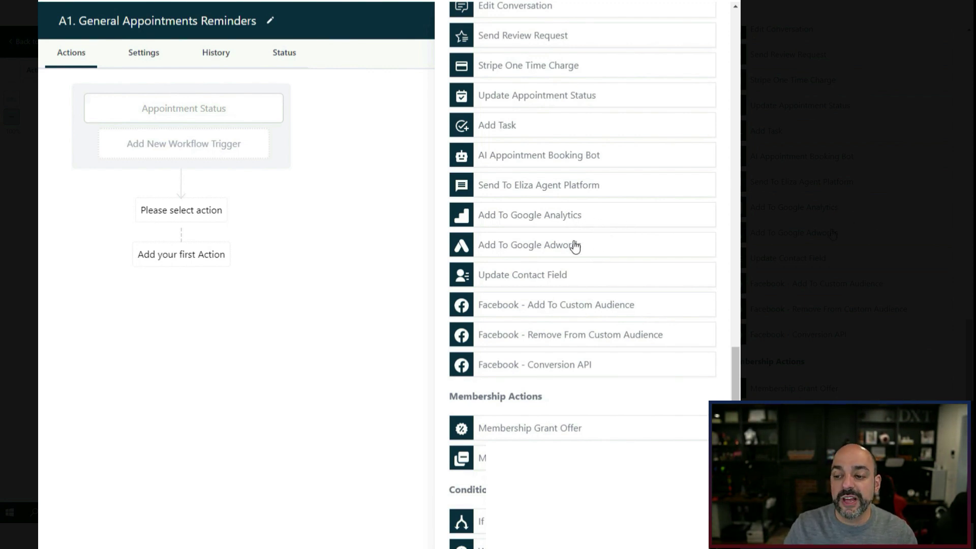
scroll(584, 239, down, 3)
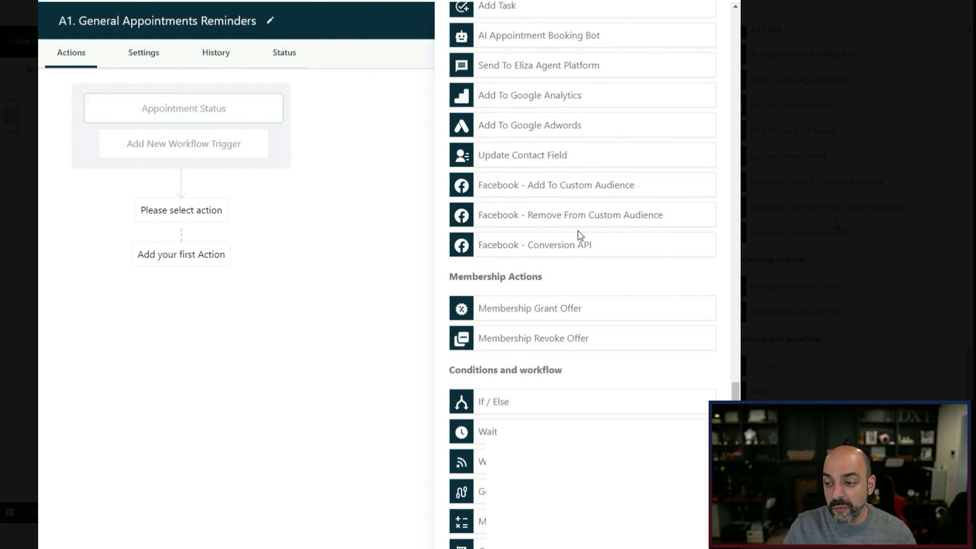
scroll(579, 228, down, 1)
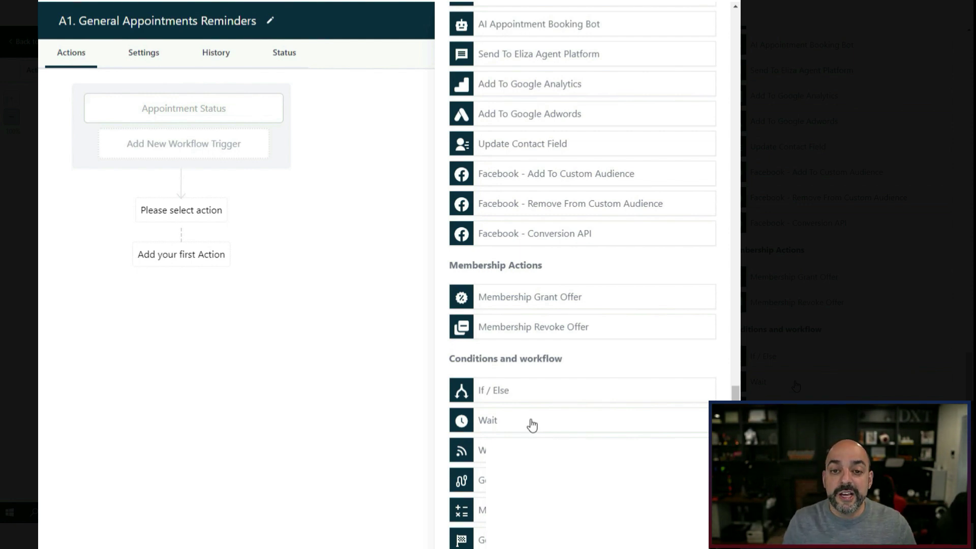
scroll(532, 425, up, 7)
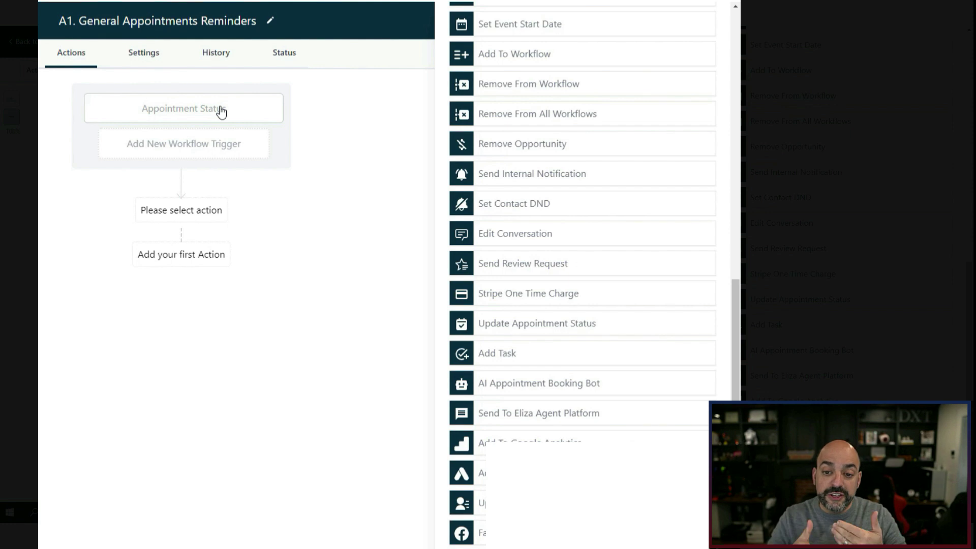
scroll(675, 315, up, 15)
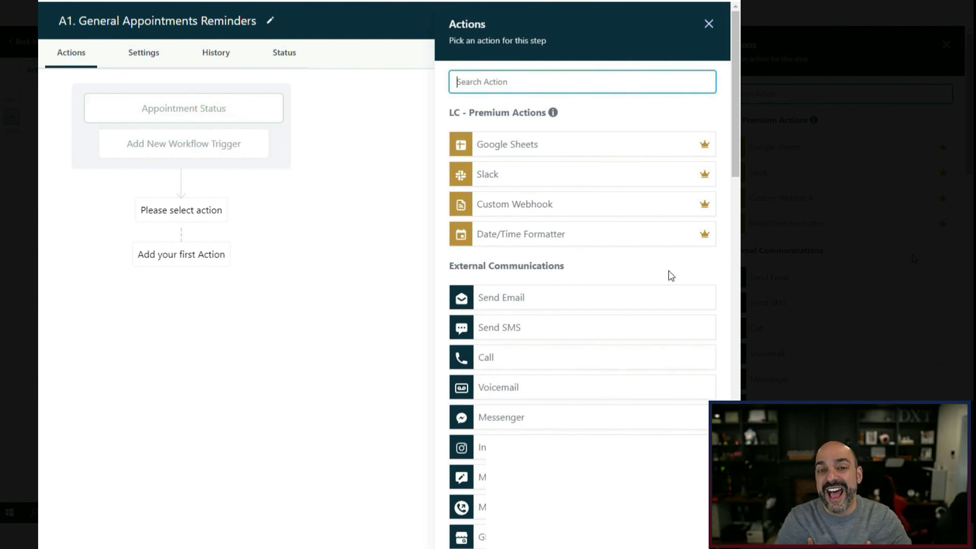
scroll(610, 279, down, 2)
scroll(553, 143, up, 2)
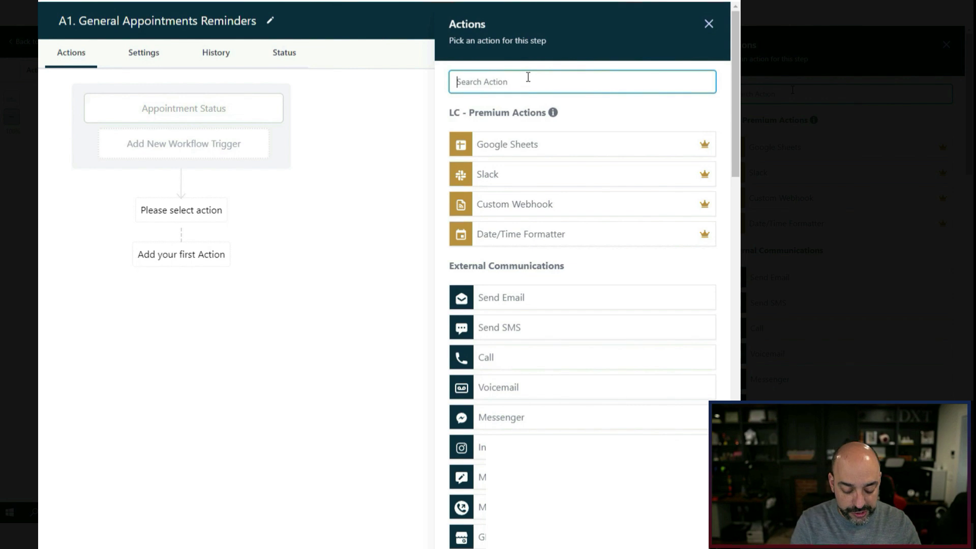
Add a Send Internal Notification action of type Email, addressed to the Assigned User.
text(internal)
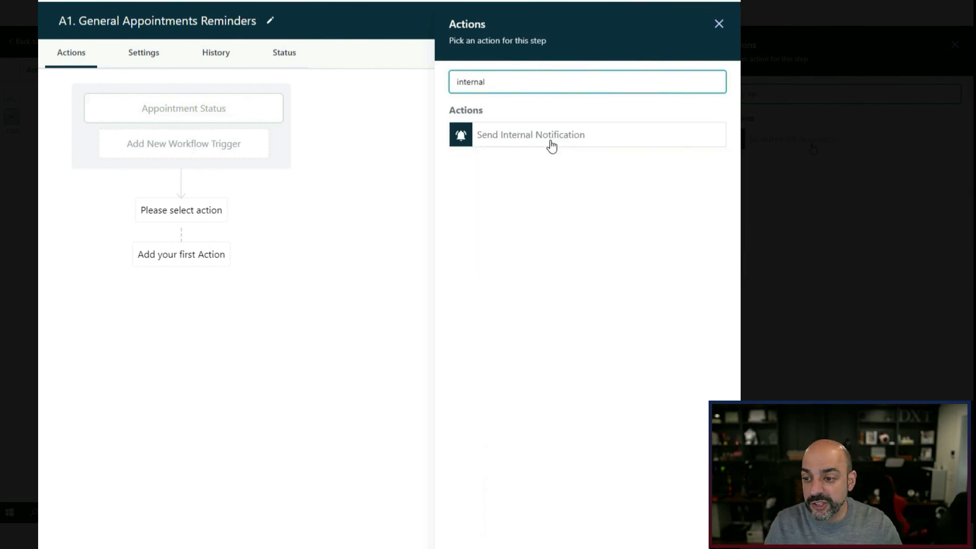
click(549, 143)
click(556, 160)
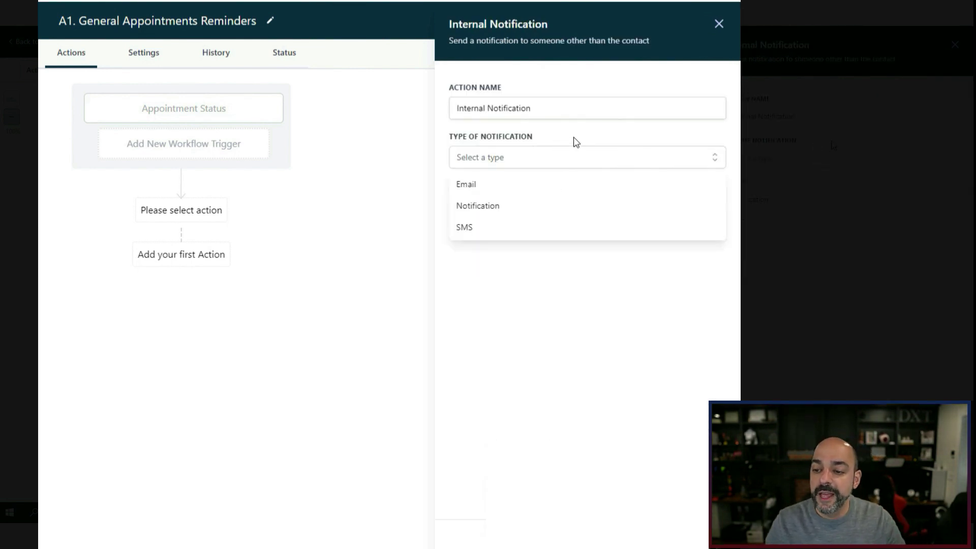
click(533, 188)
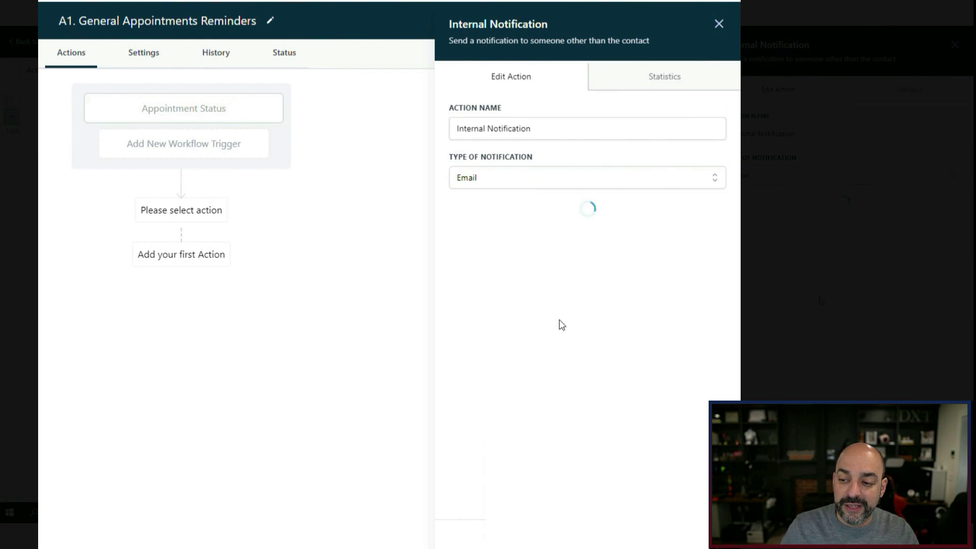
click(560, 329)
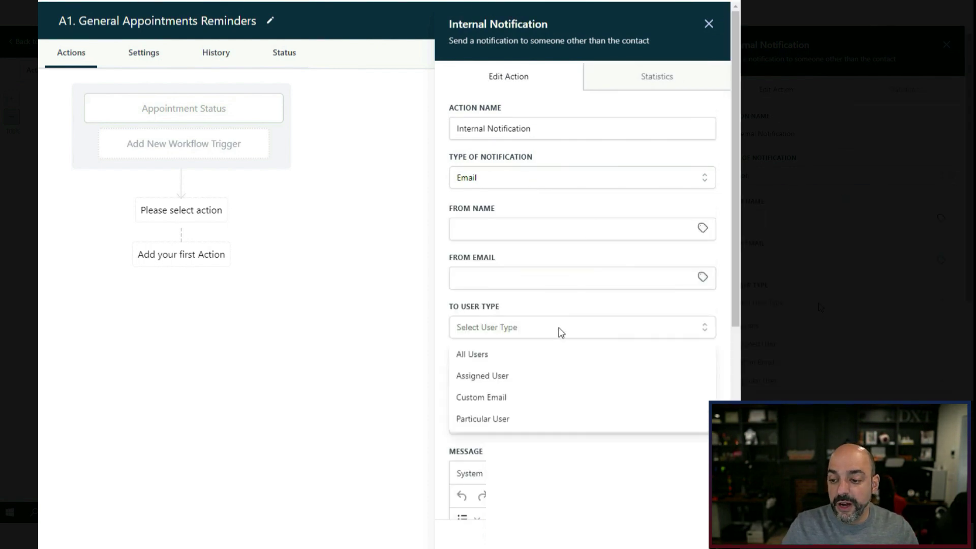
click(530, 383)
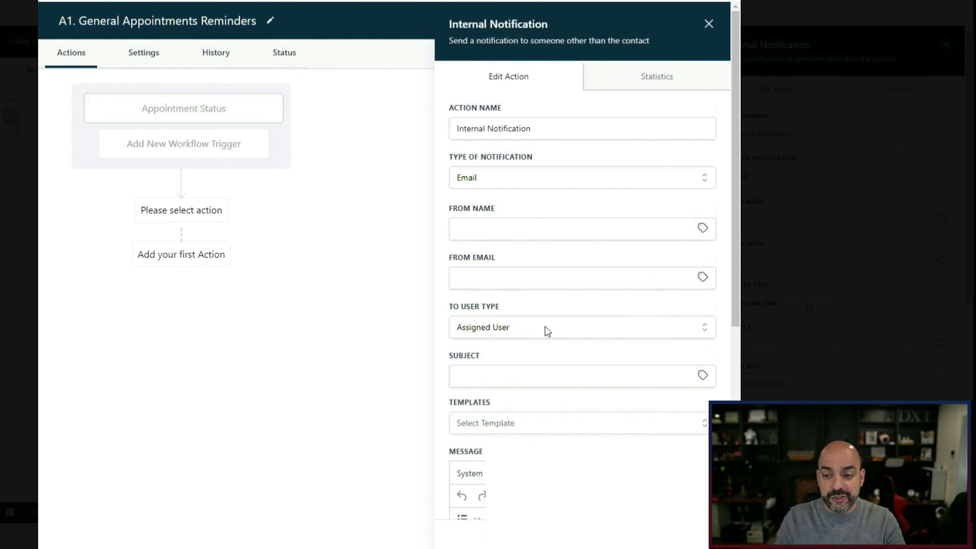
Enter the subject 'You have a new appointment with {{contact.name}}' using the Contact Full Name tag.
scroll(607, 331, down, 3)
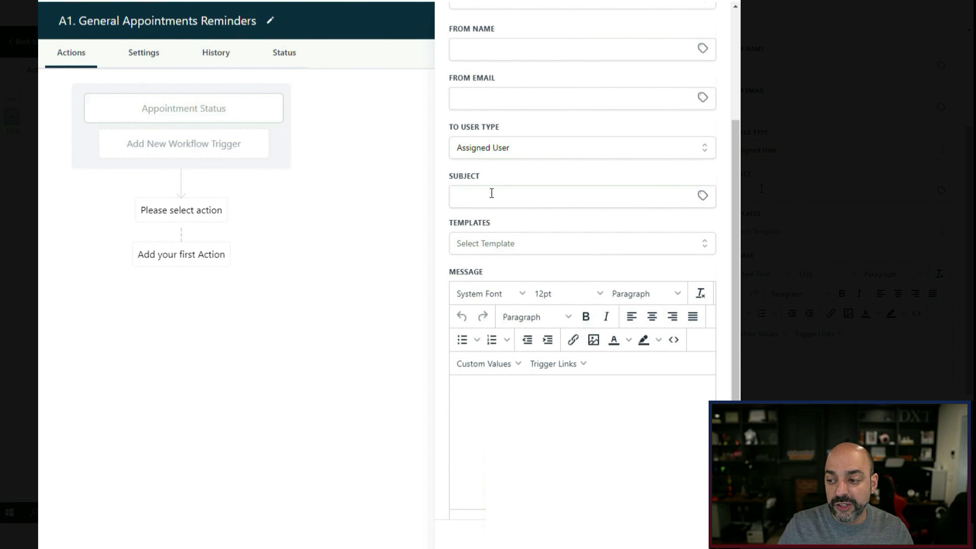
click(492, 194)
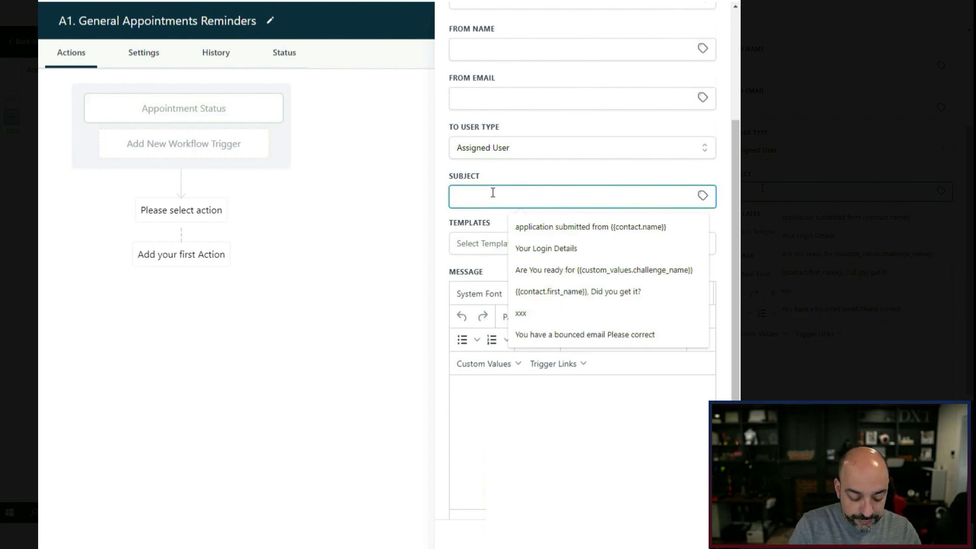
text(You an)
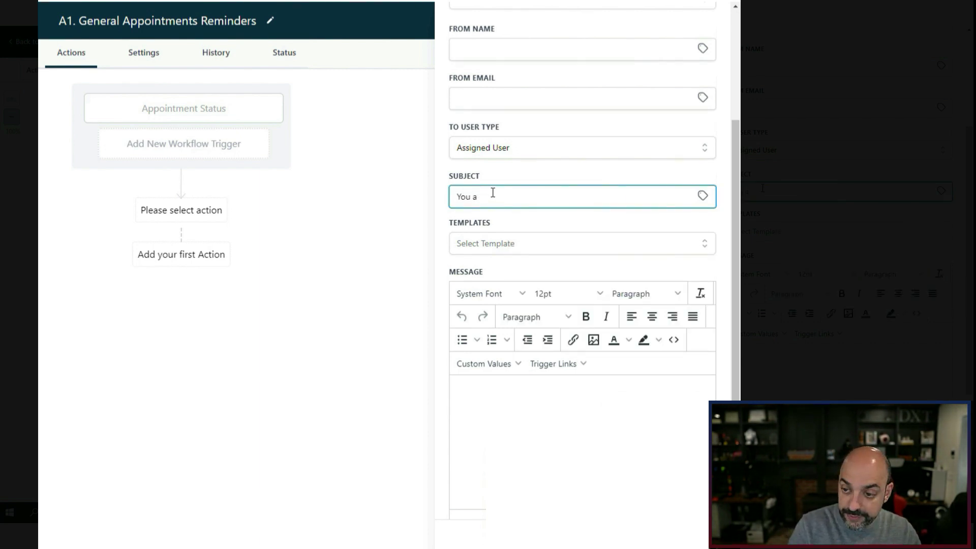
key(BackSpace)
text(have a new appointment with)
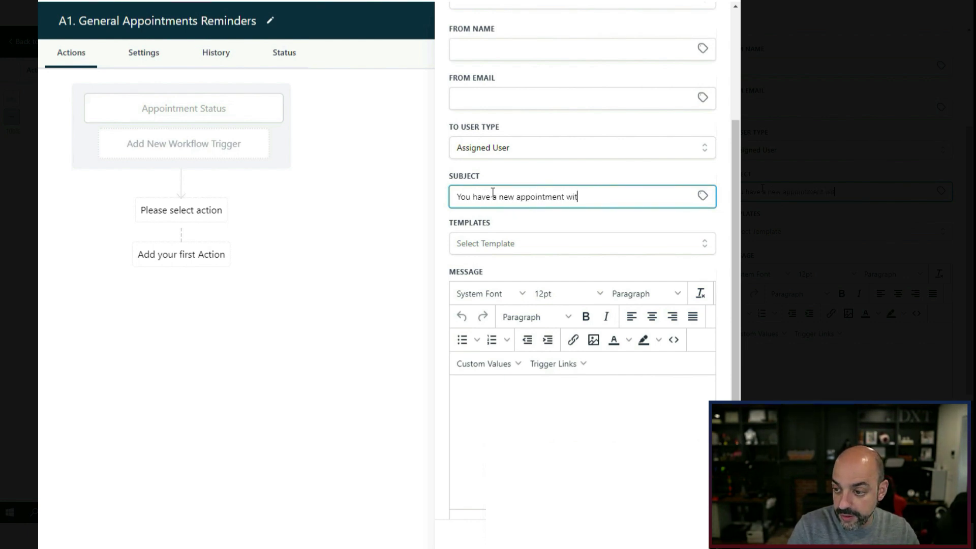
click(701, 202)
click(691, 212)
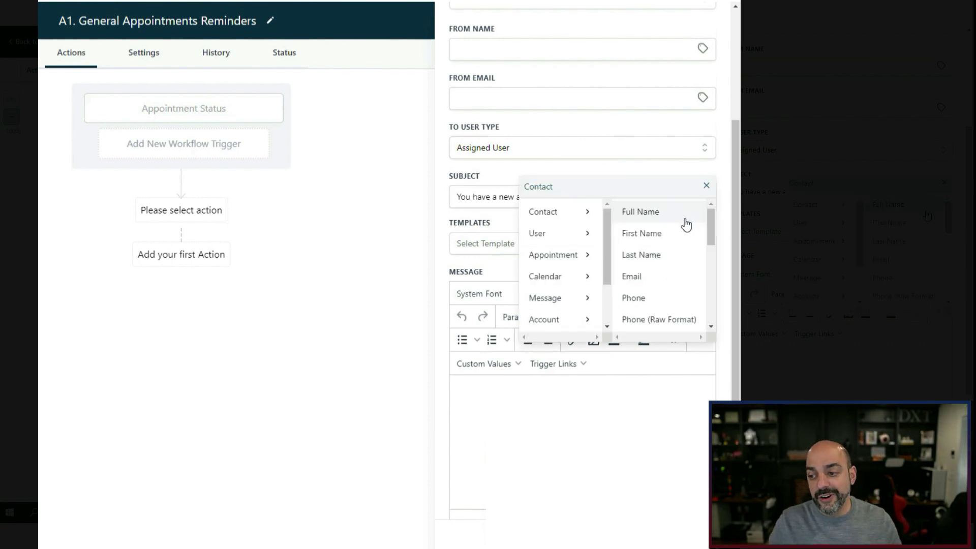
click(686, 223)
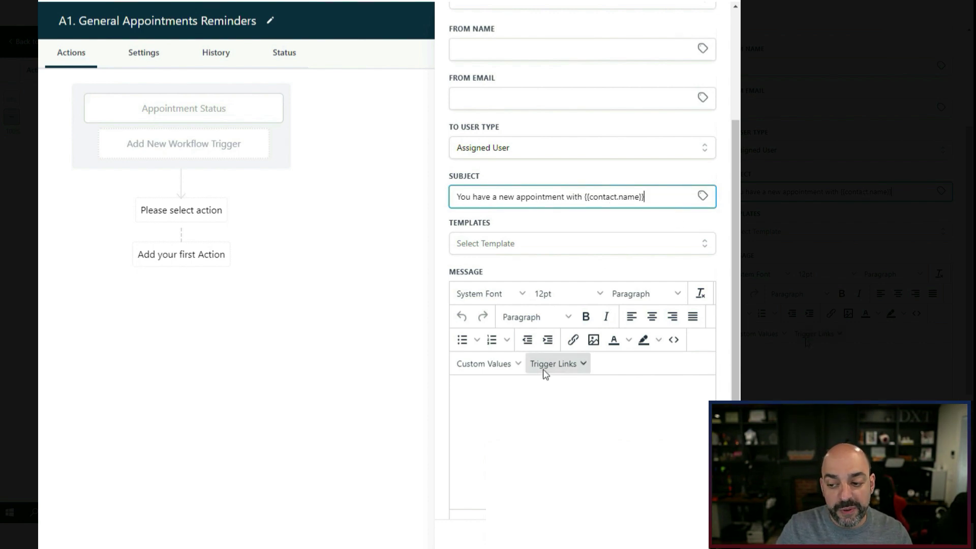
scroll(523, 356, down, 2)
Paste the subject sentence into the message and append the appointment start date/time.
click(493, 265)
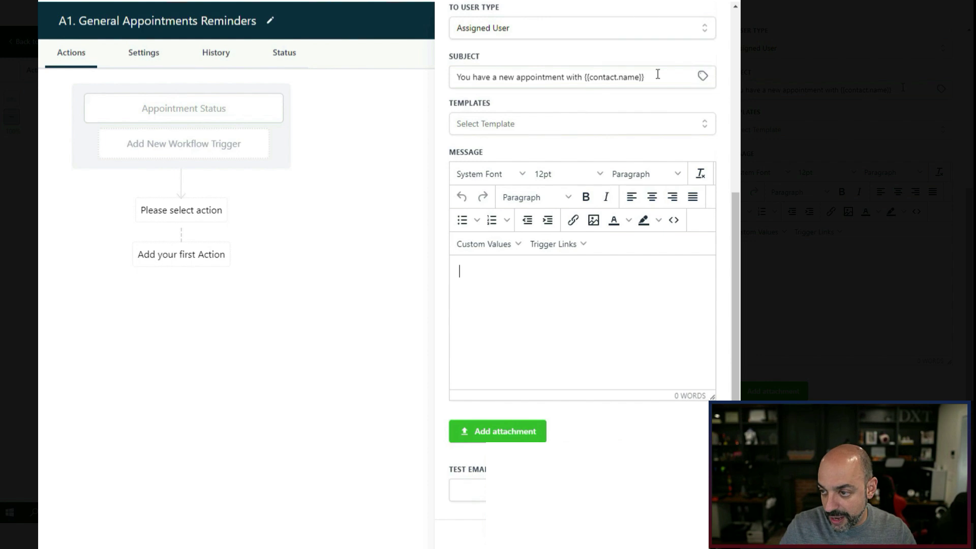
drag(657, 75, 420, 86)
key(ctrl+c)
click(464, 283)
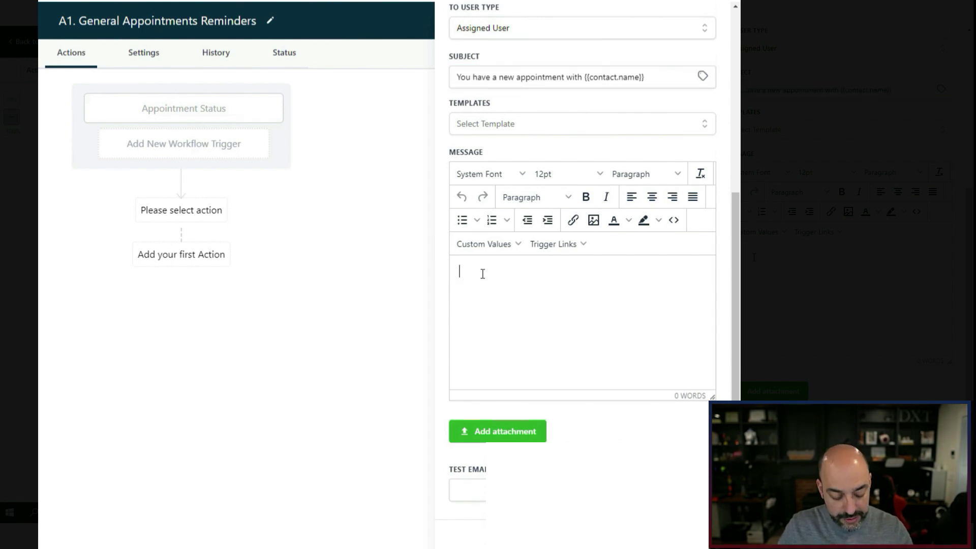
key(ctrl+v)
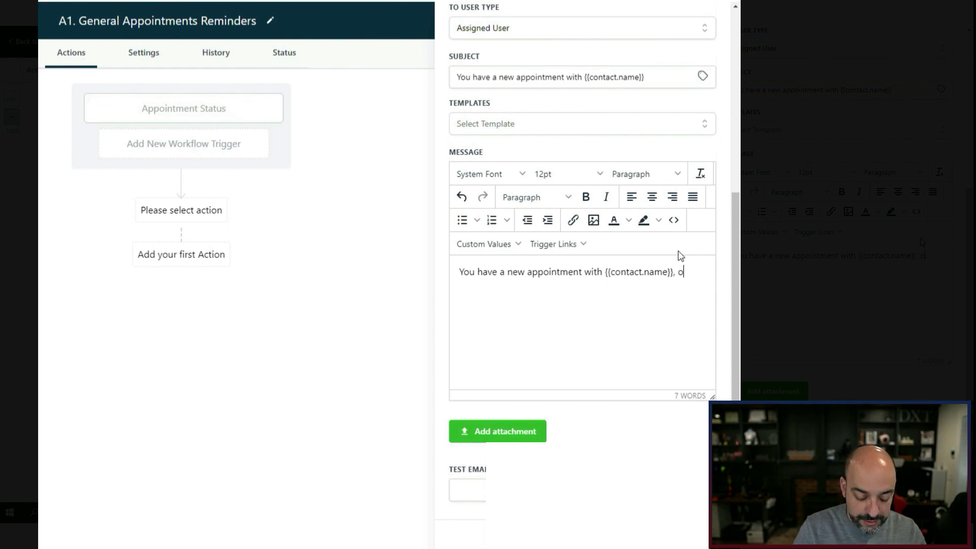
click(495, 243)
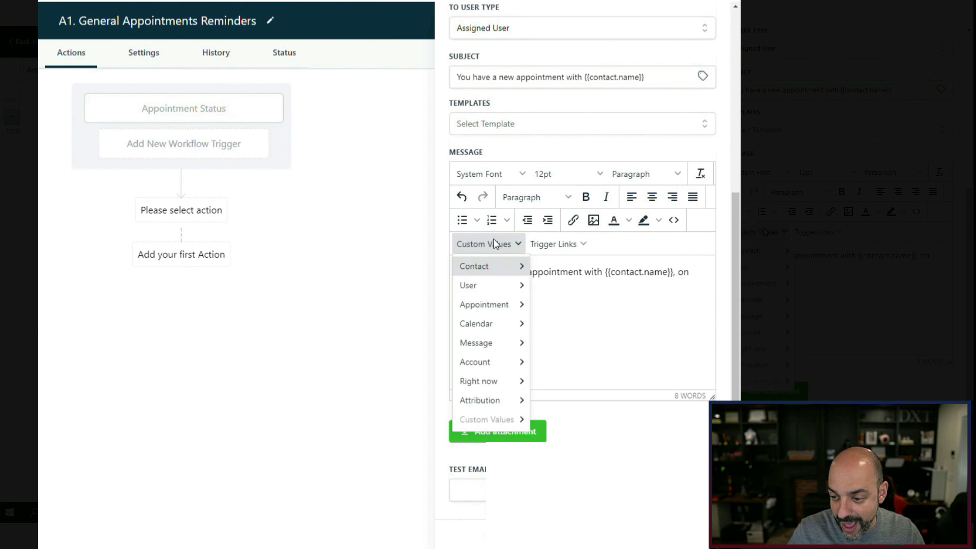
mouse_move(502, 306)
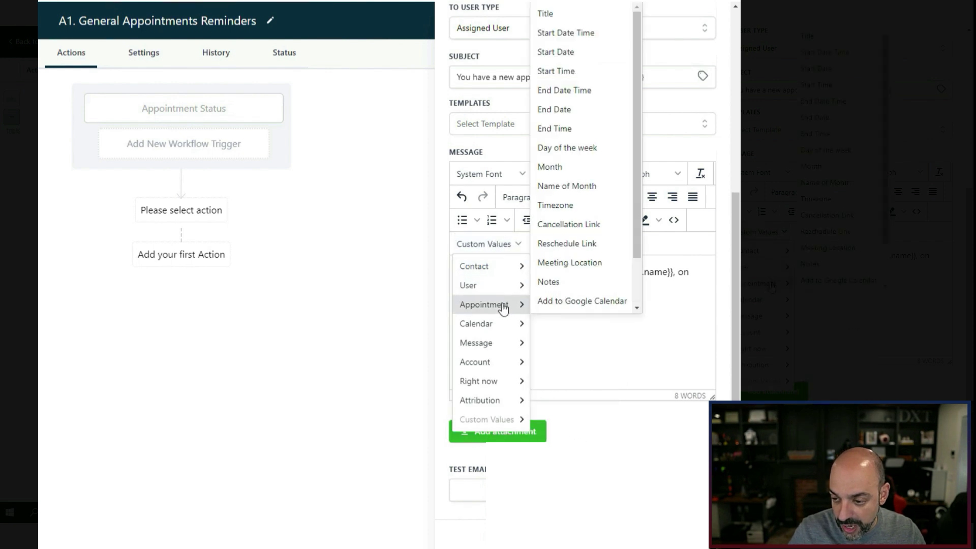
click(599, 36)
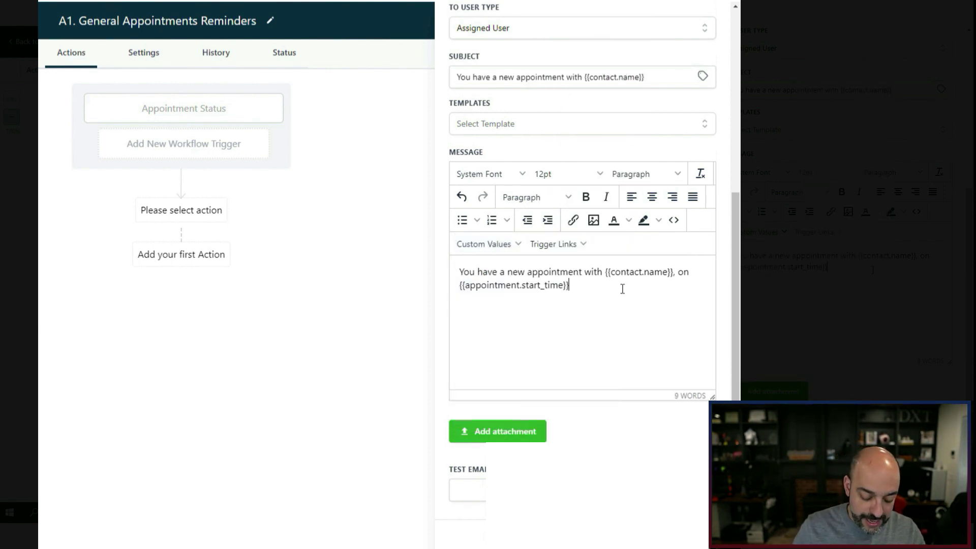
Add 'here is the contact information:' and a 'Contact Name:' line with the contact's full name.
text(here is the conta)
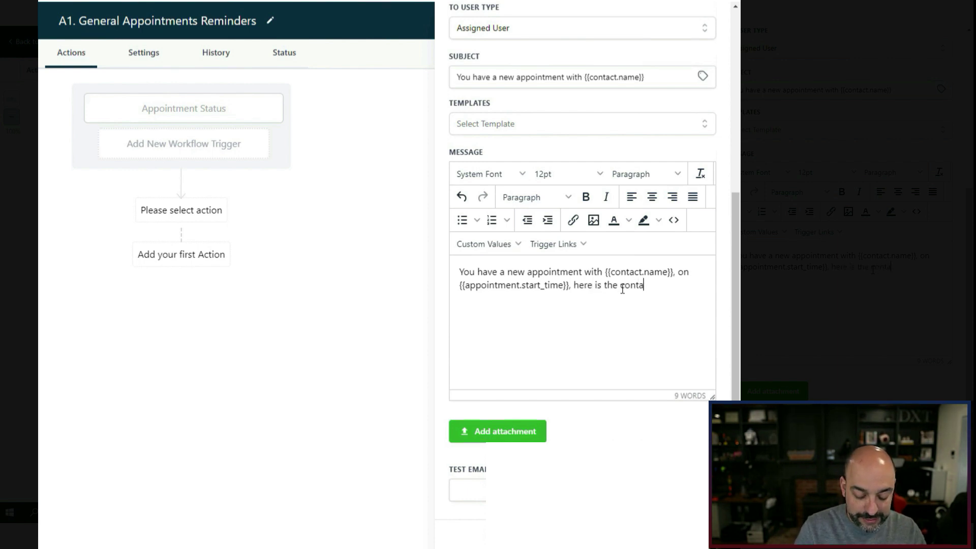
text(ct information:)
key(Return)
text(Contact Name:)
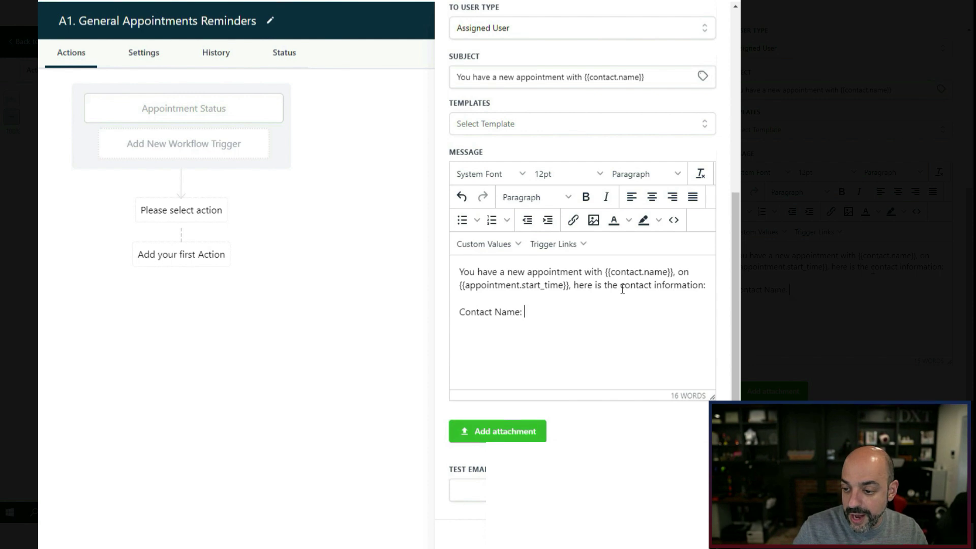
click(503, 244)
mouse_move(528, 266)
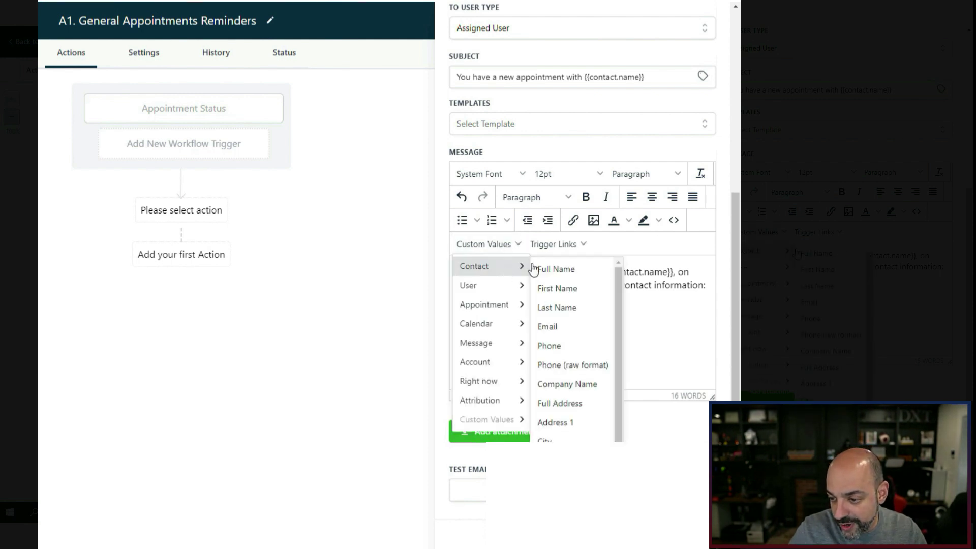
click(581, 272)
Add a 'Contact Email' line followed by the contact email placeholder.
key(Return)
text(Contact Ema)
click(497, 272)
click(484, 244)
mouse_move(477, 263)
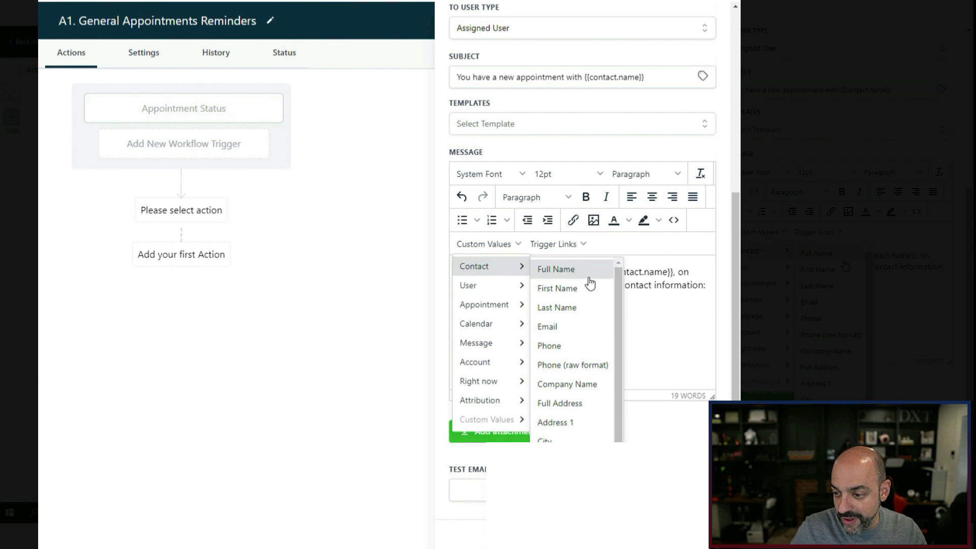
click(572, 326)
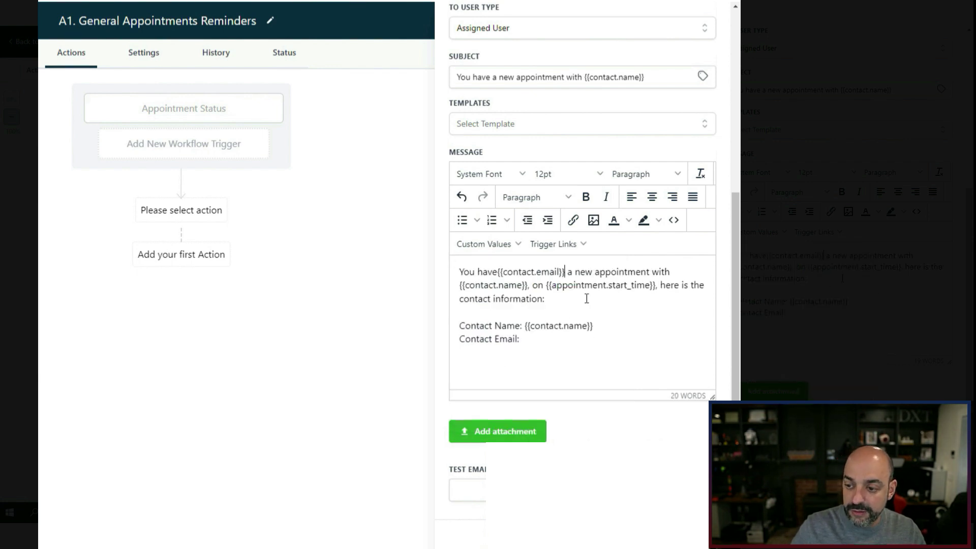
drag(569, 274, 496, 275)
key(ctrl+c)
key(BackSpace)
click(554, 326)
key(ctrl+v)
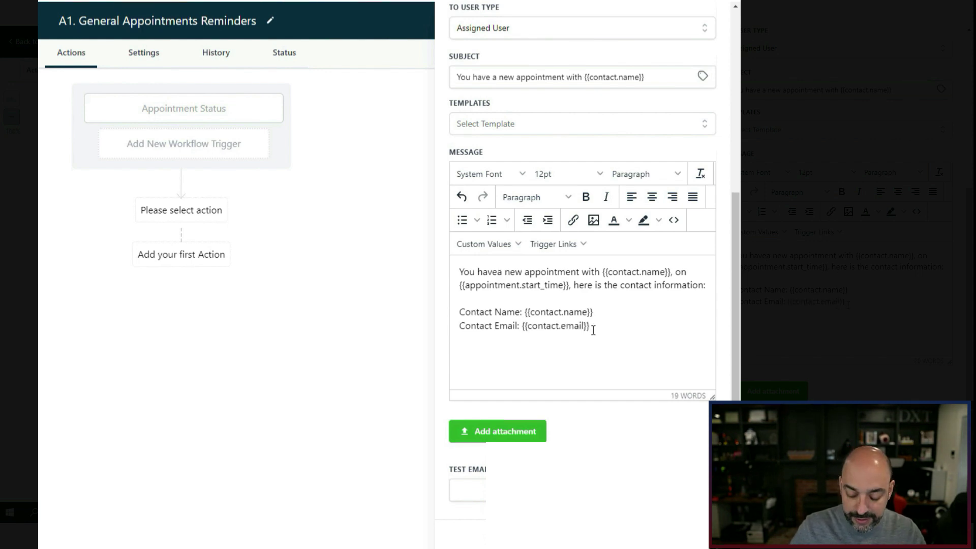
Add a 'Contact Phone:' line with the contact's phone placeholder.
text(Contact Phone:)
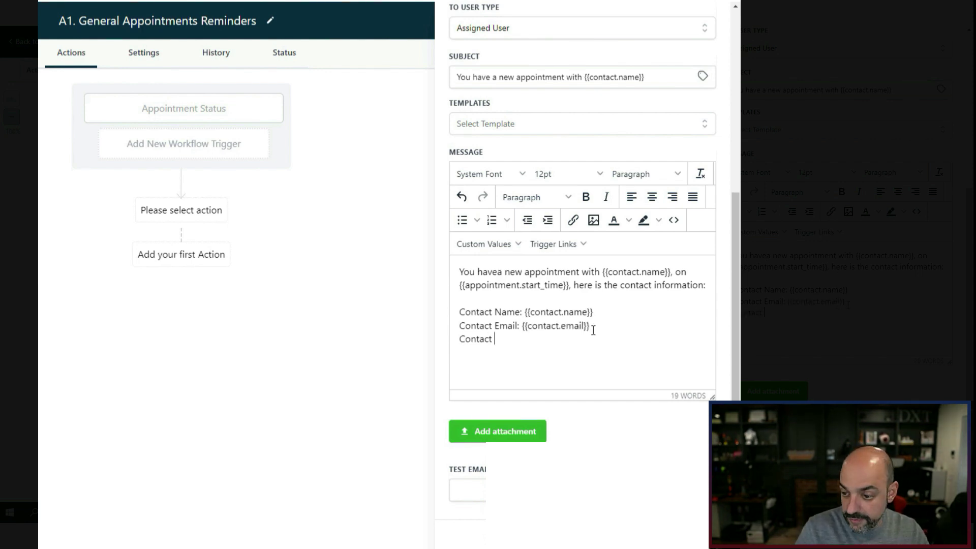
click(502, 245)
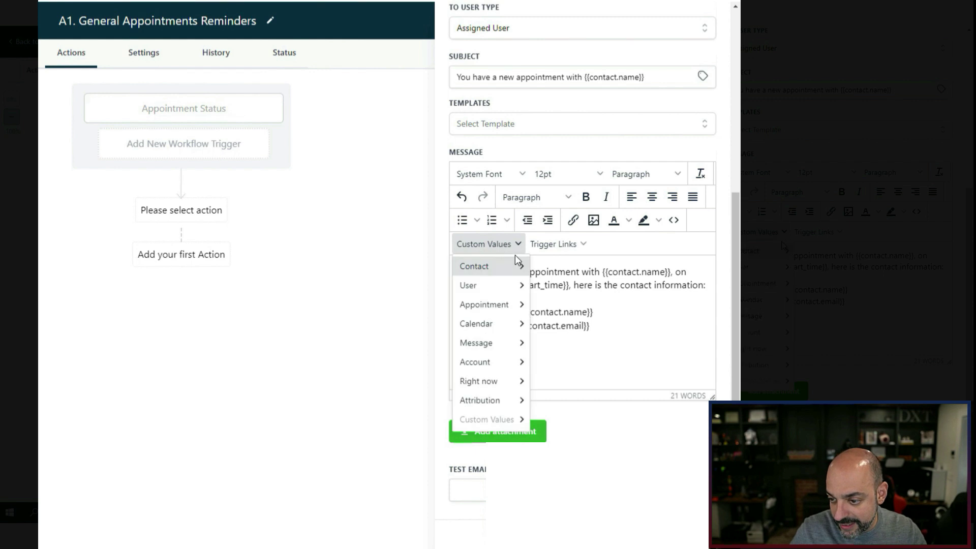
mouse_move(510, 287)
mouse_move(517, 266)
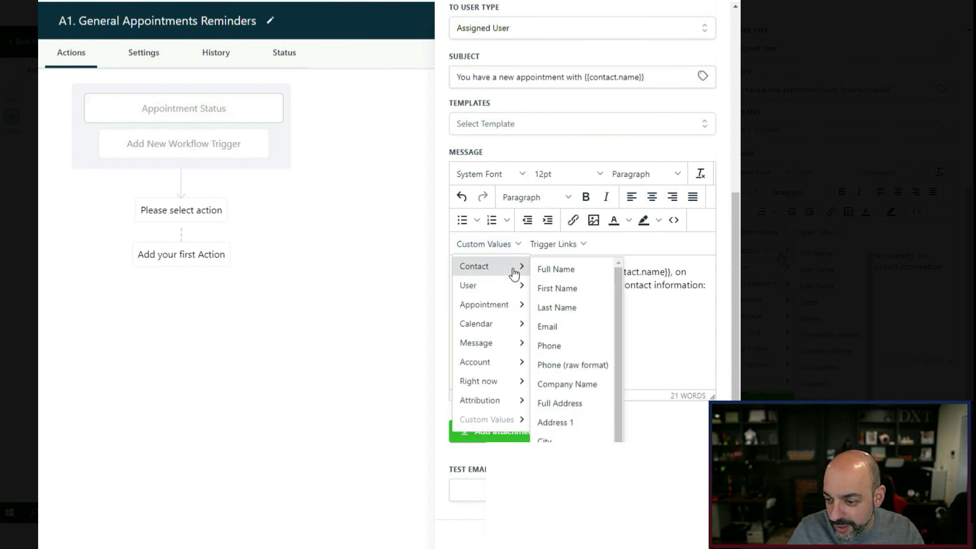
click(579, 342)
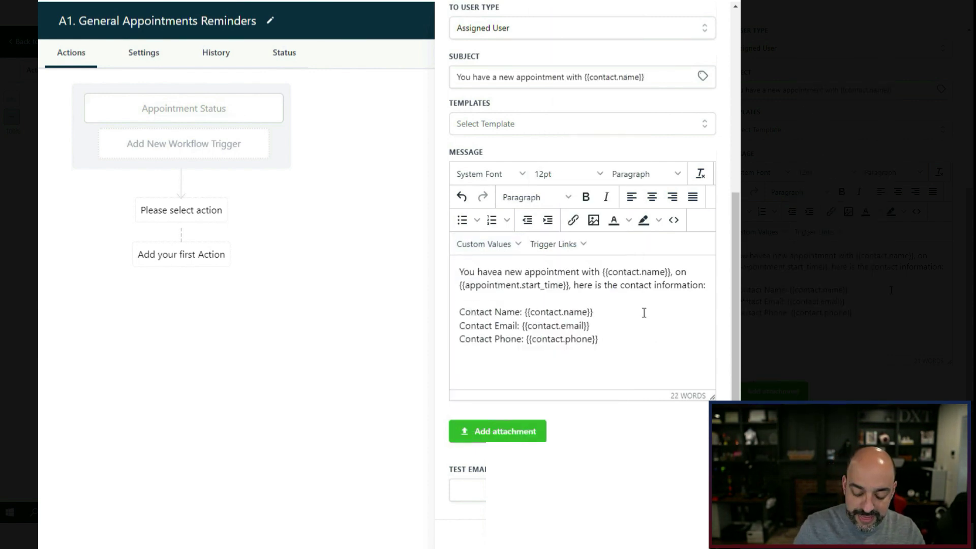
Add an 'Appointment Location:' line with the appointment's meeting location placeholder.
text(poiintme)
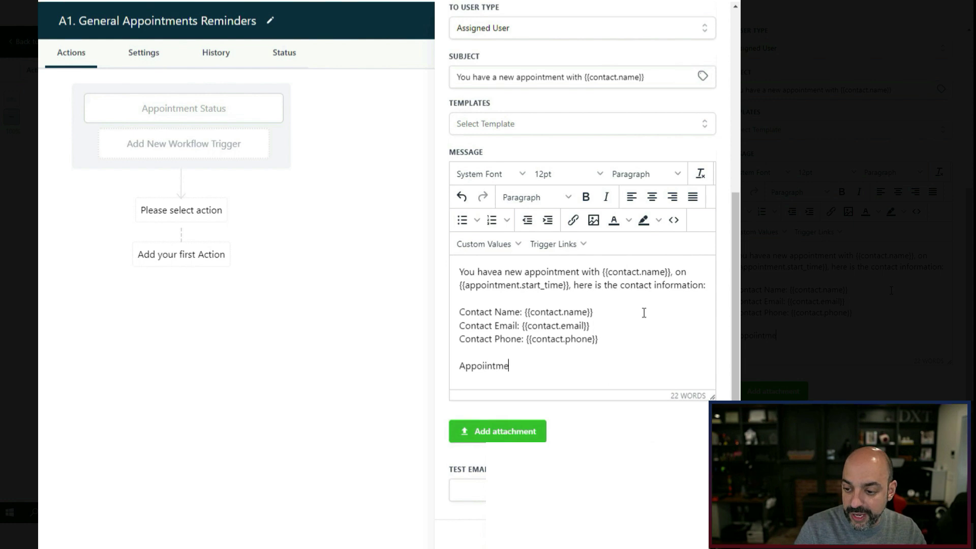
key(BackSpace)
key(BackSpace)
key(BackSpace)
key(BackSpace)
key(BackSpace)
text(ntment)
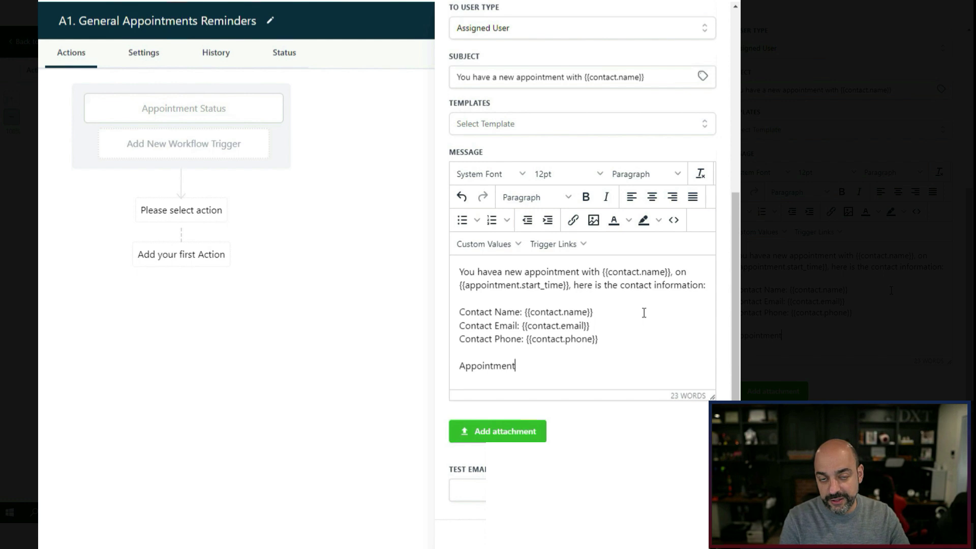
text( Location:)
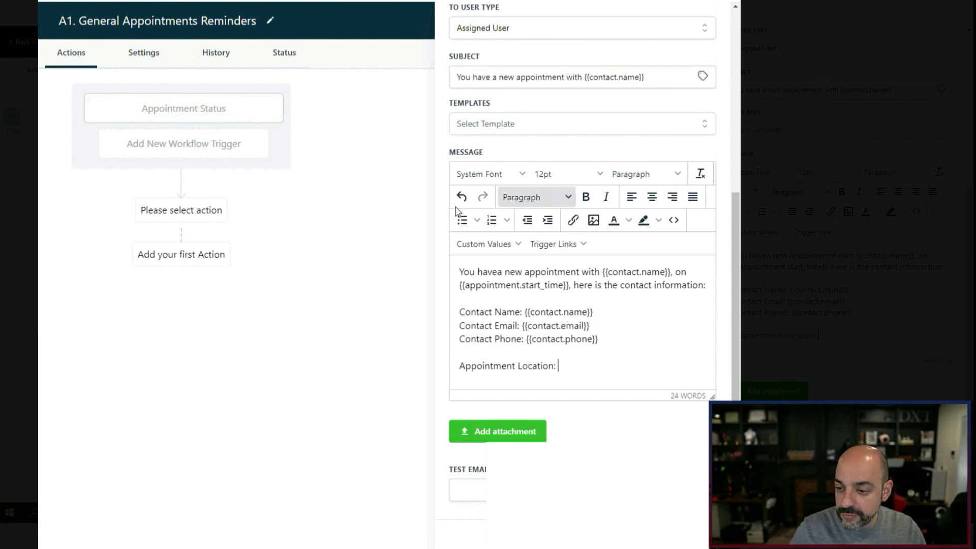
click(480, 244)
mouse_move(490, 303)
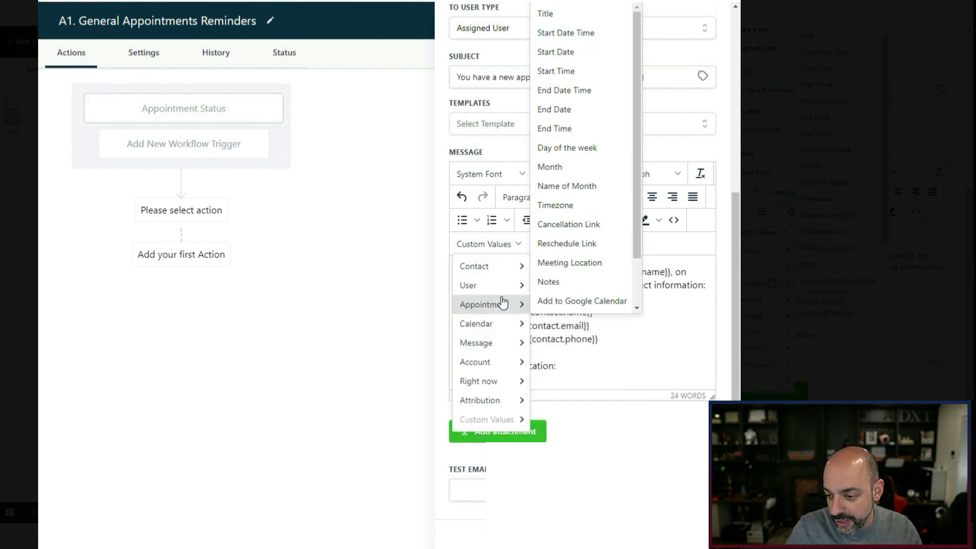
scroll(584, 214, down, 1)
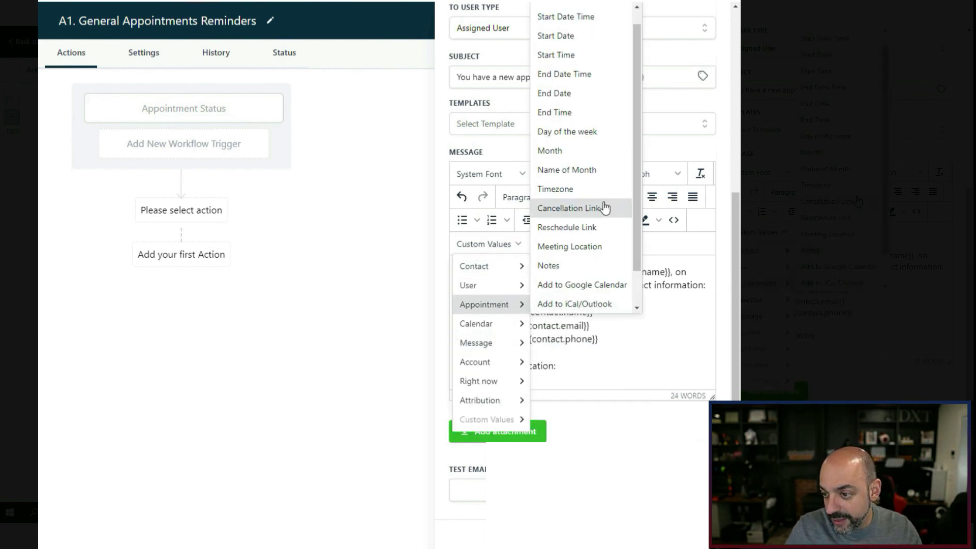
click(598, 246)
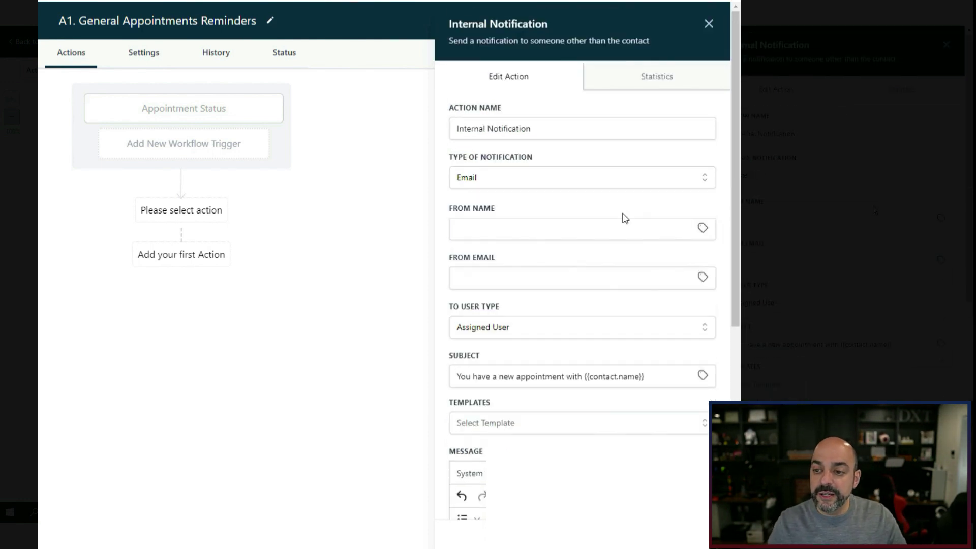
Finish the internal notification step and save the workflow.
scroll(623, 218, up, 5)
scroll(584, 239, down, 5)
scroll(523, 178, up, 5)
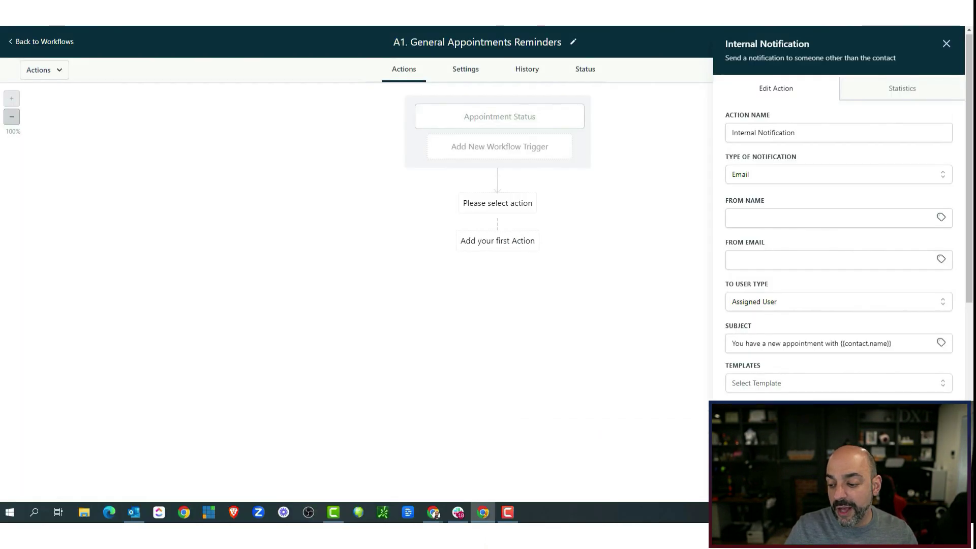
click(931, 485)
click(465, 69)
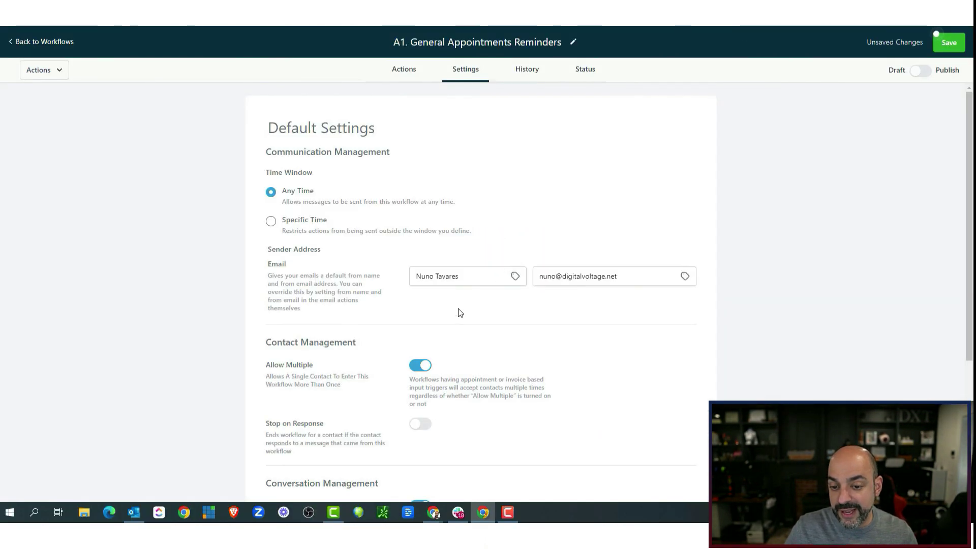
click(948, 47)
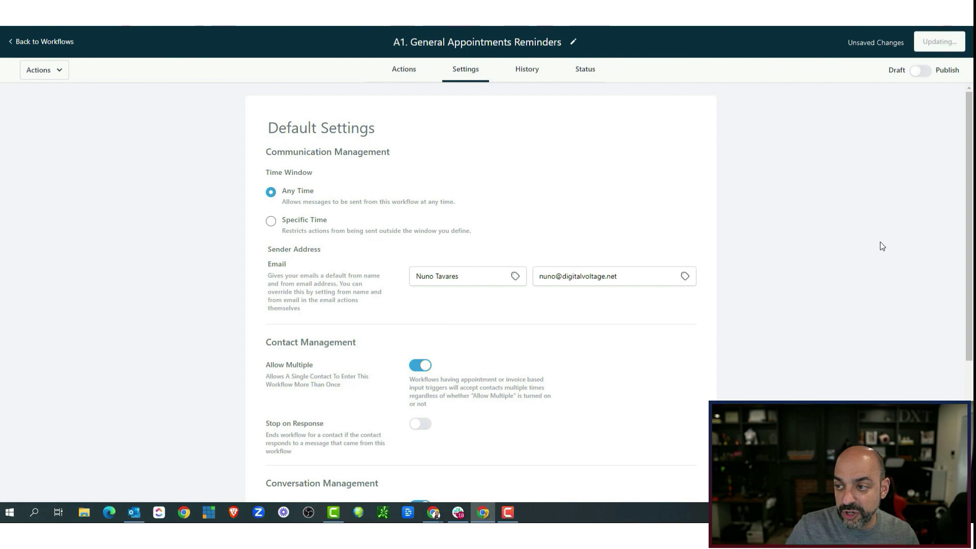
Back on the workflow steps, open the Internal Notification node and close its settings.
click(409, 71)
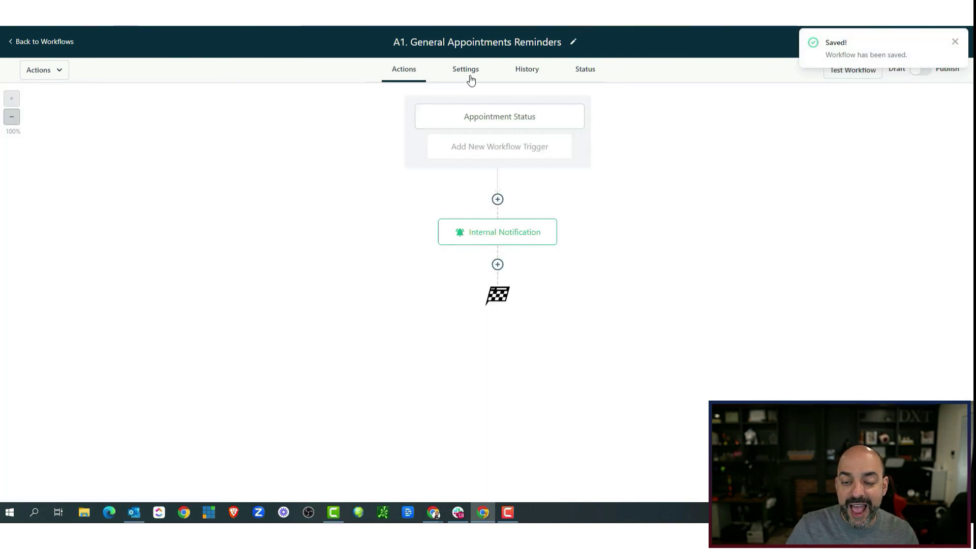
click(514, 235)
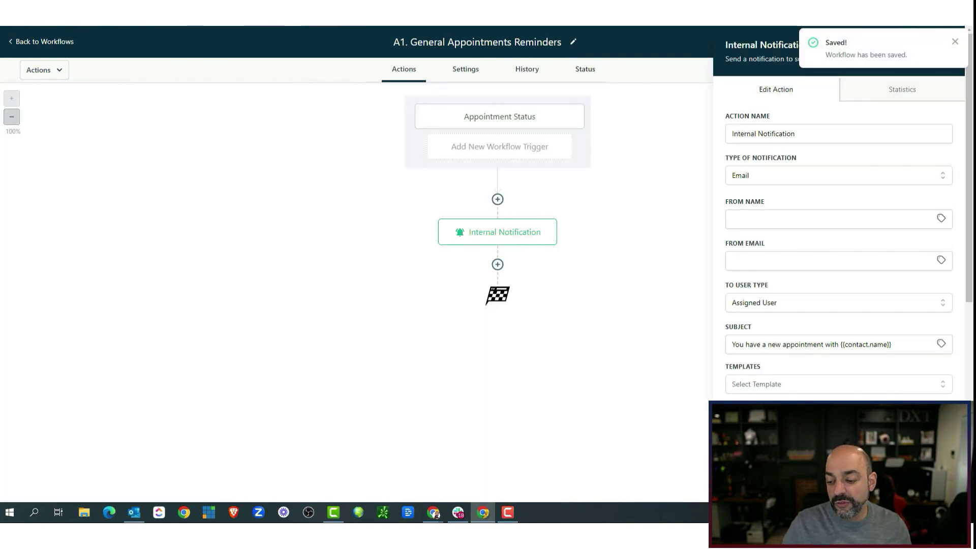
click(562, 298)
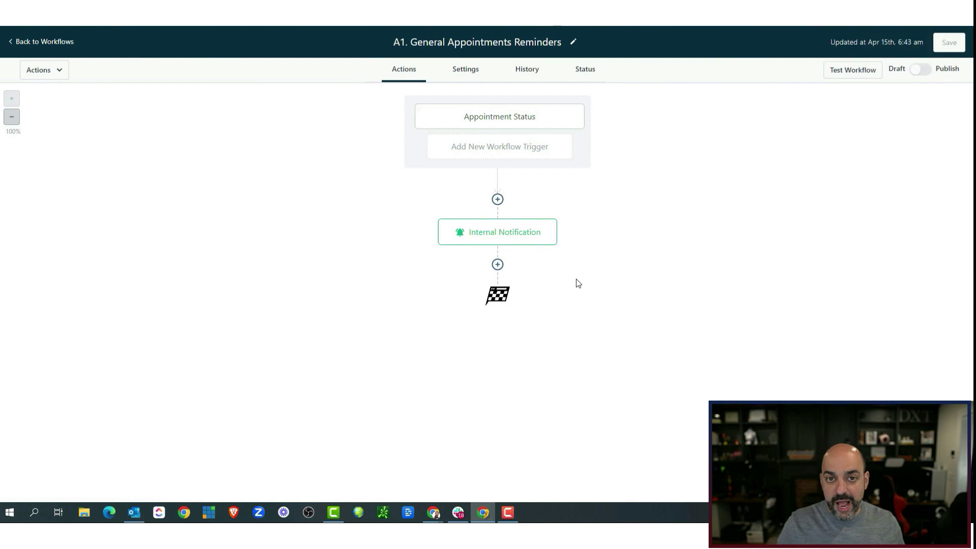
Add a Send Email step after the internal notification, then view the workflow's Default Settings.
click(498, 265)
text(send)
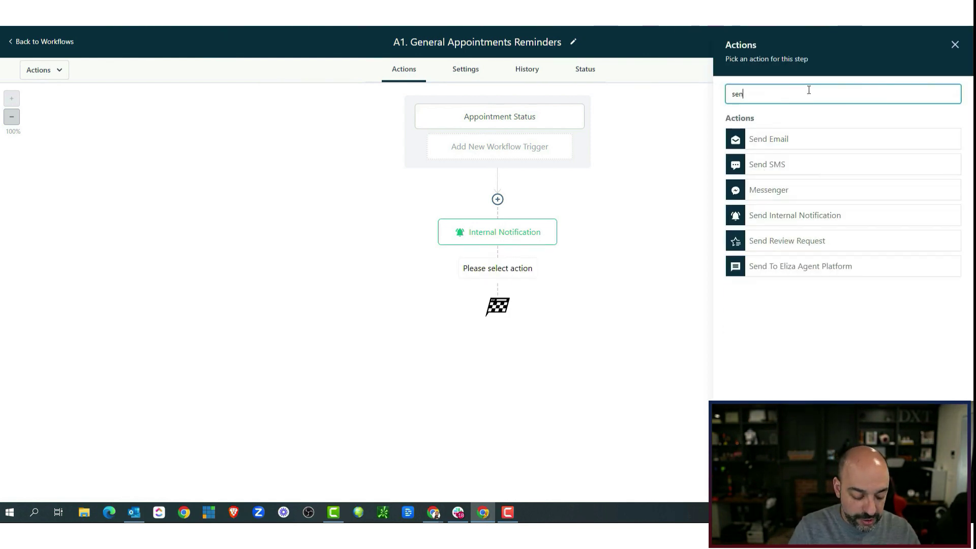
click(760, 139)
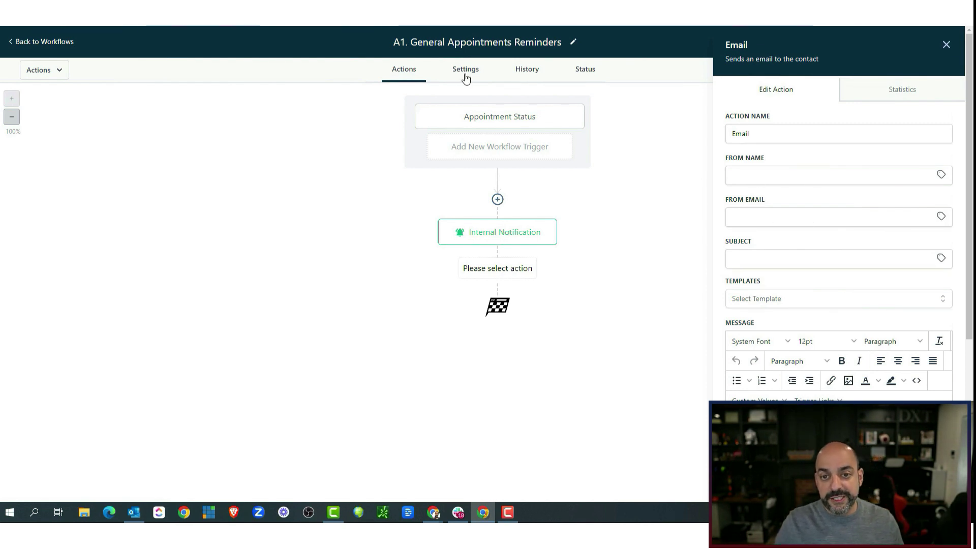
click(822, 258)
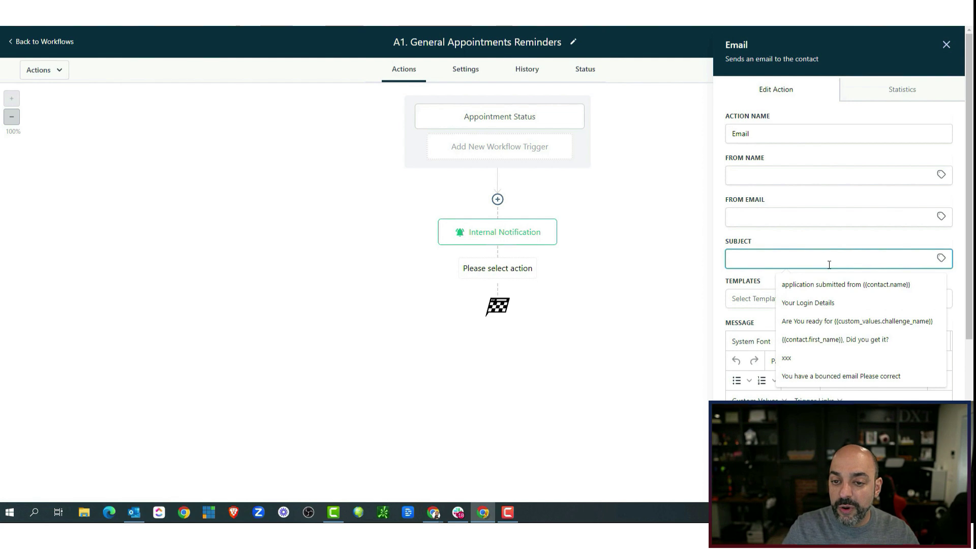
click(475, 67)
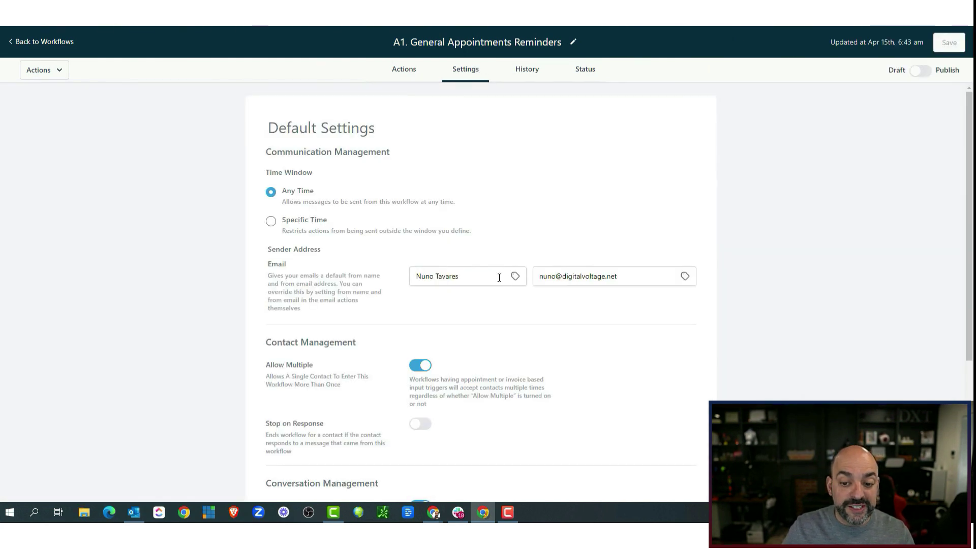
Clear both default sender fields and set From Name to {{user.name}}.
drag(499, 277, 255, 266)
key(BackSpace)
key(Tab)
key(BackSpace)
click(516, 277)
click(500, 319)
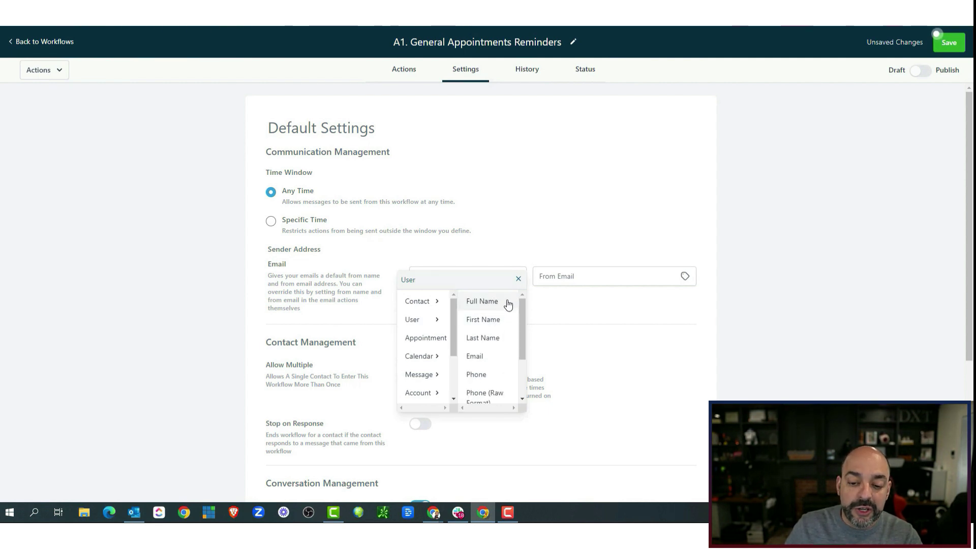
scroll(507, 315, down, 2)
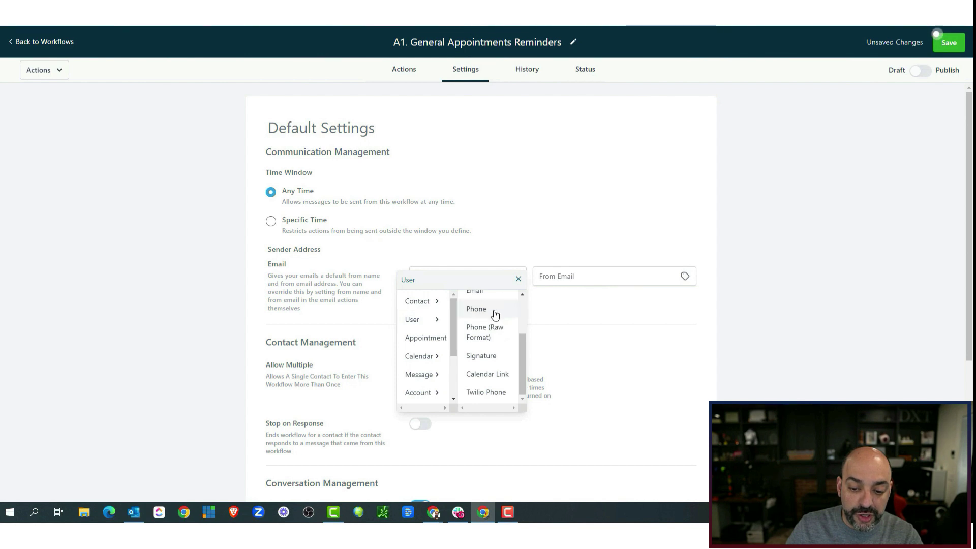
scroll(496, 316, up, 3)
click(490, 302)
Set From Email to {{user.email}} and go back to the workflow steps.
click(563, 277)
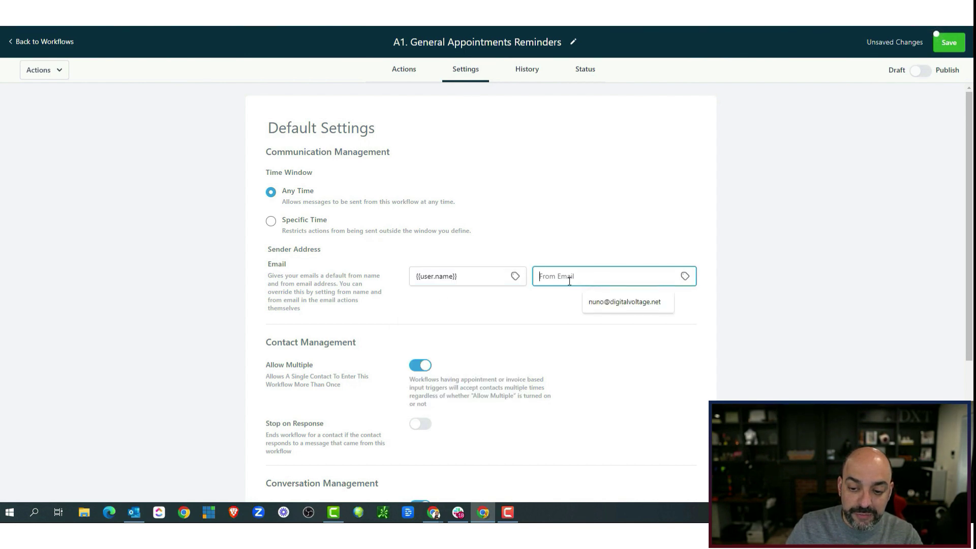
click(687, 277)
mouse_move(660, 320)
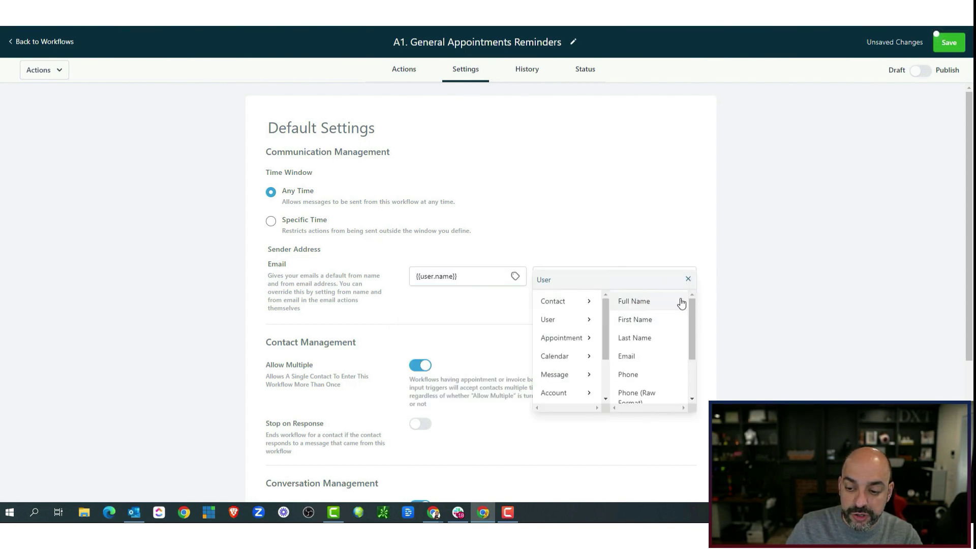
click(656, 357)
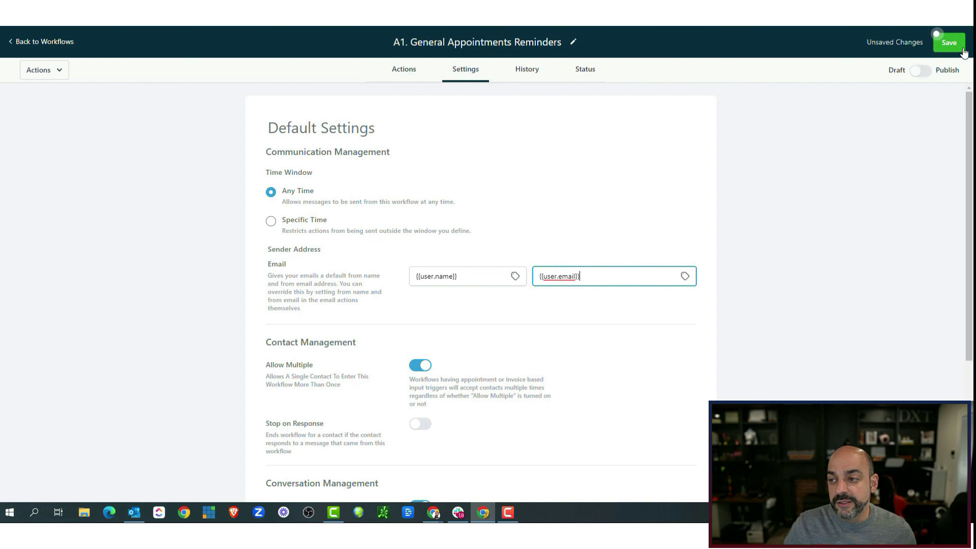
click(403, 71)
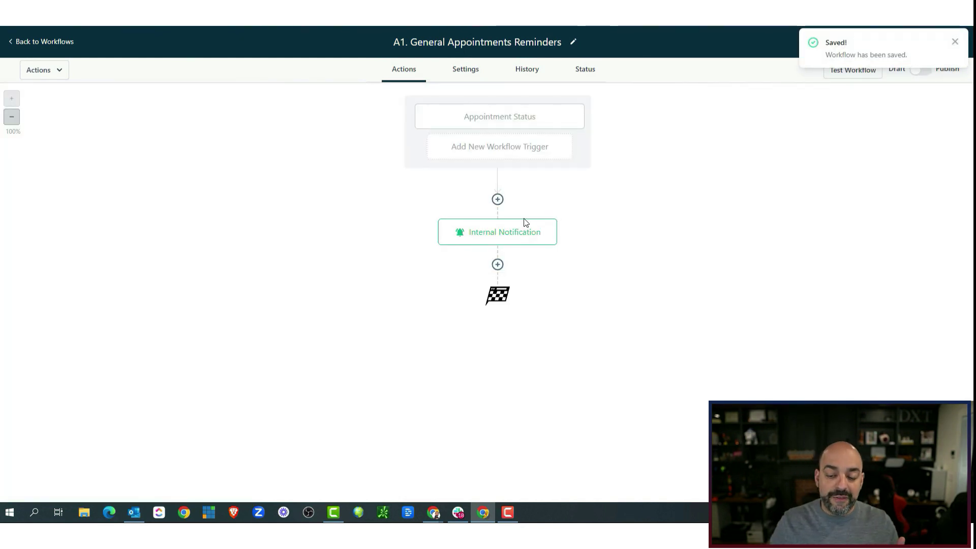
Add a Send Email step below the Internal Notification step.
click(523, 237)
scroll(786, 222, down, 5)
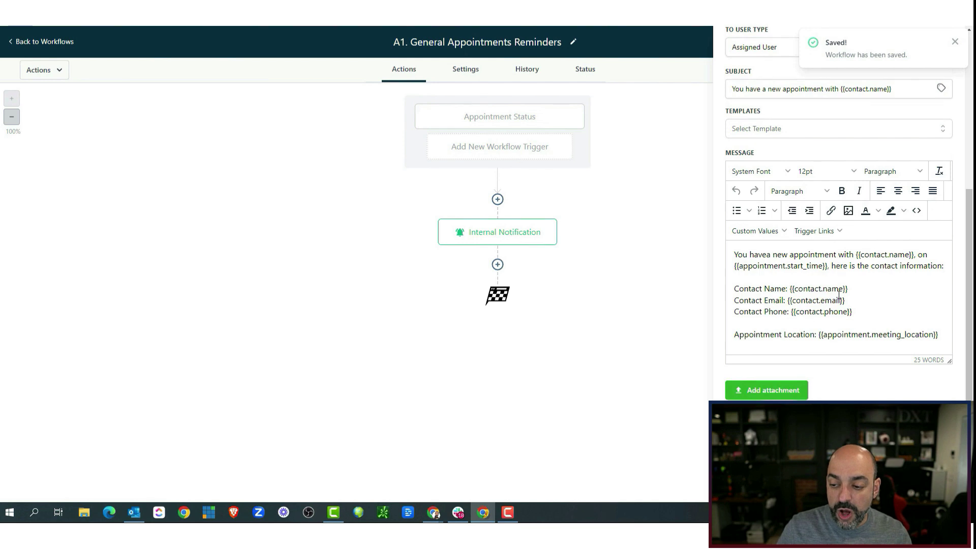
click(497, 264)
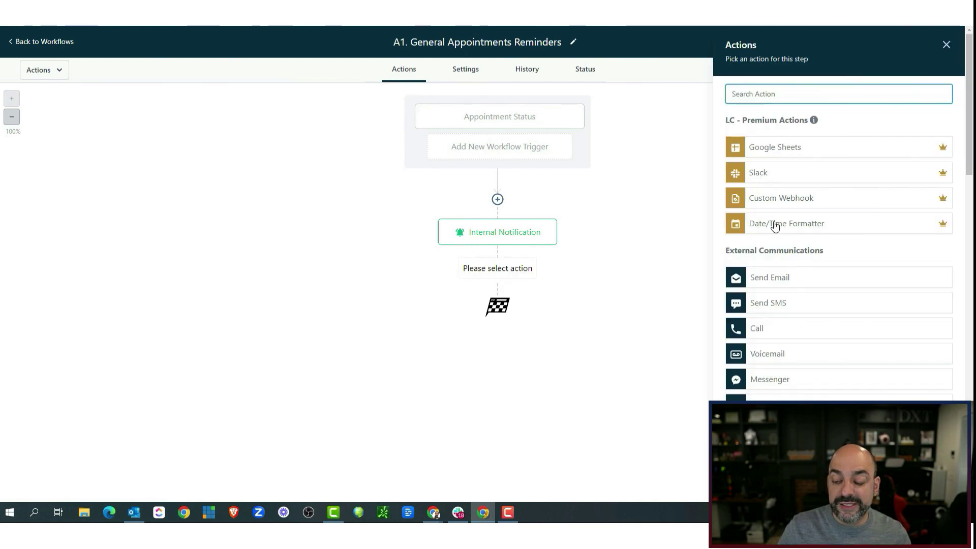
click(802, 284)
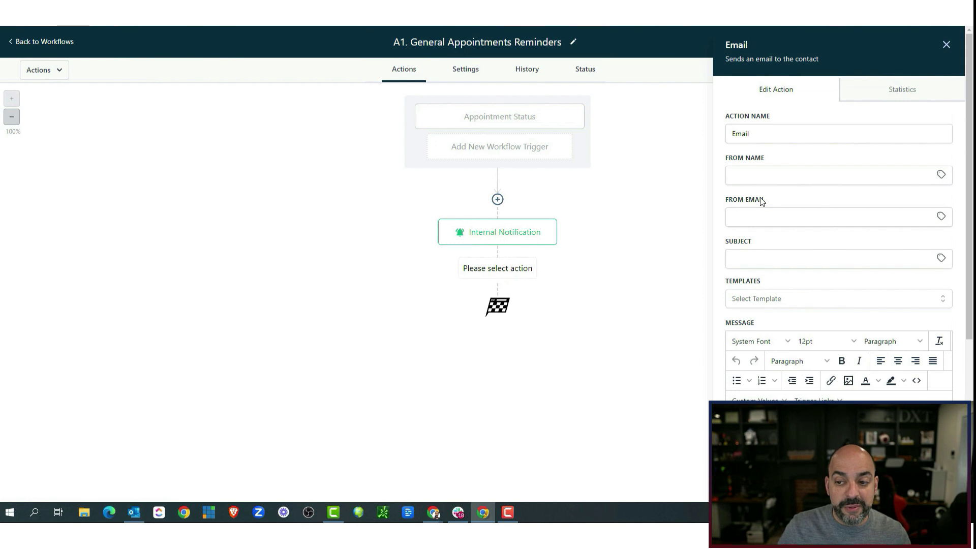
Enter the subject 'Your appointment is booked {{contact.first_name}}.' using the Contact First Name tag.
click(753, 256)
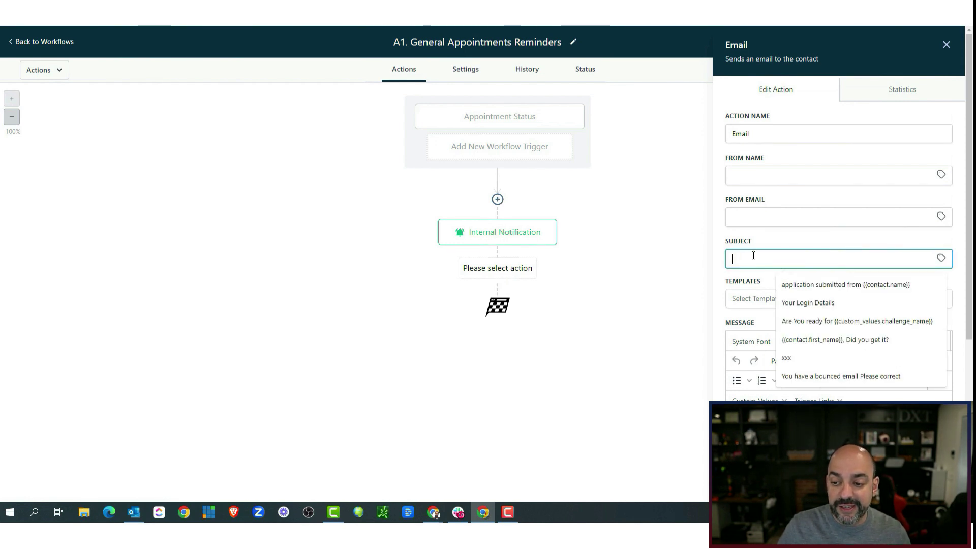
text(Yo)
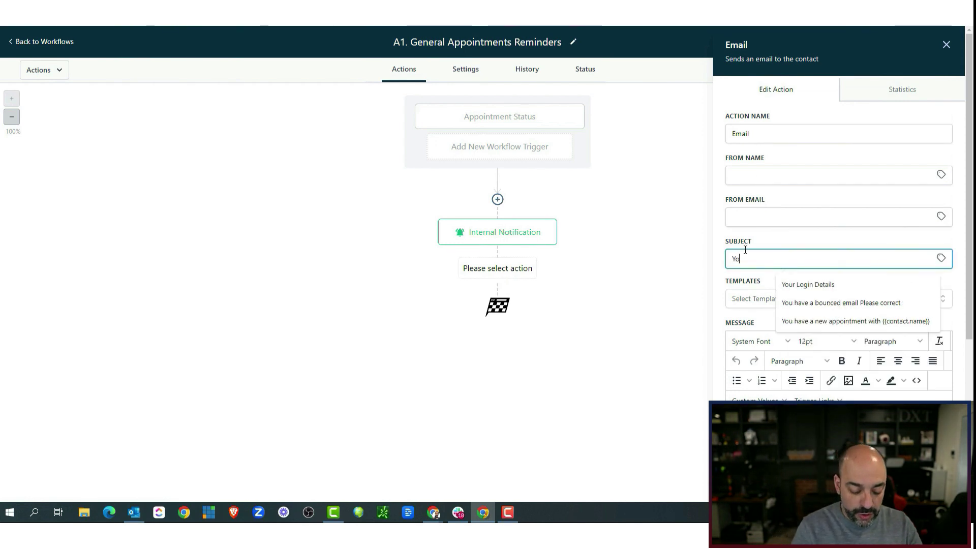
text(ur appointment isd)
key(BackSpace)
key(BackSpace)
key(BackSpace)
text(s booked)
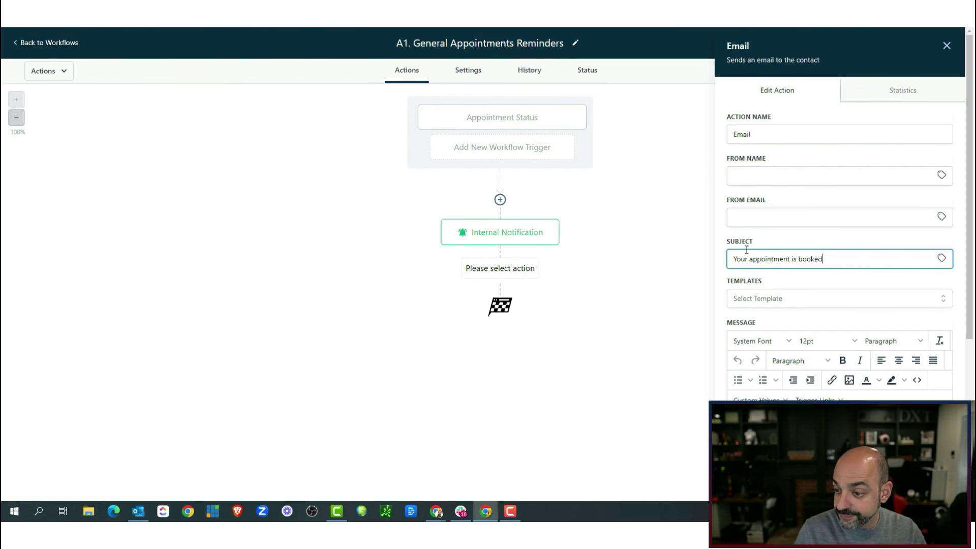
click(941, 258)
click(930, 273)
click(923, 294)
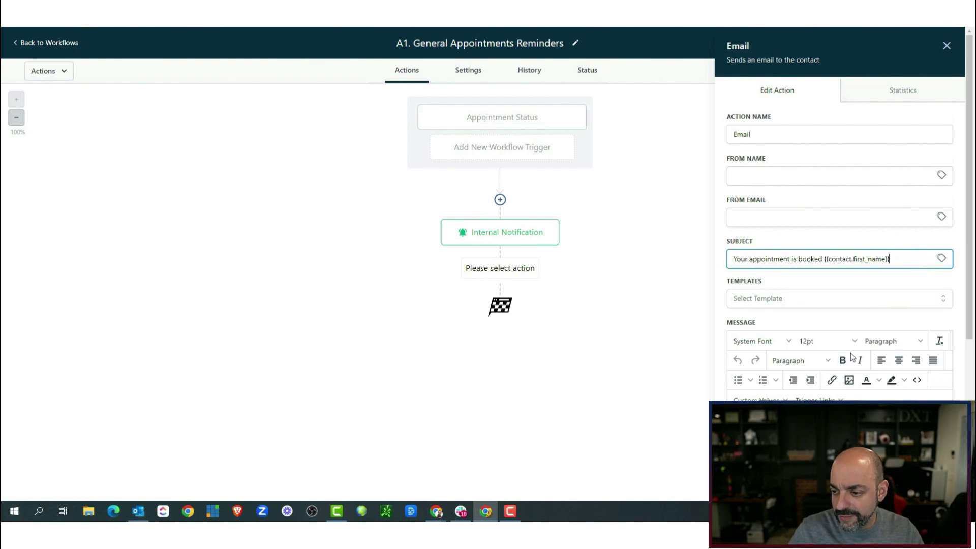
key(Tab)
right_click(66, 24)
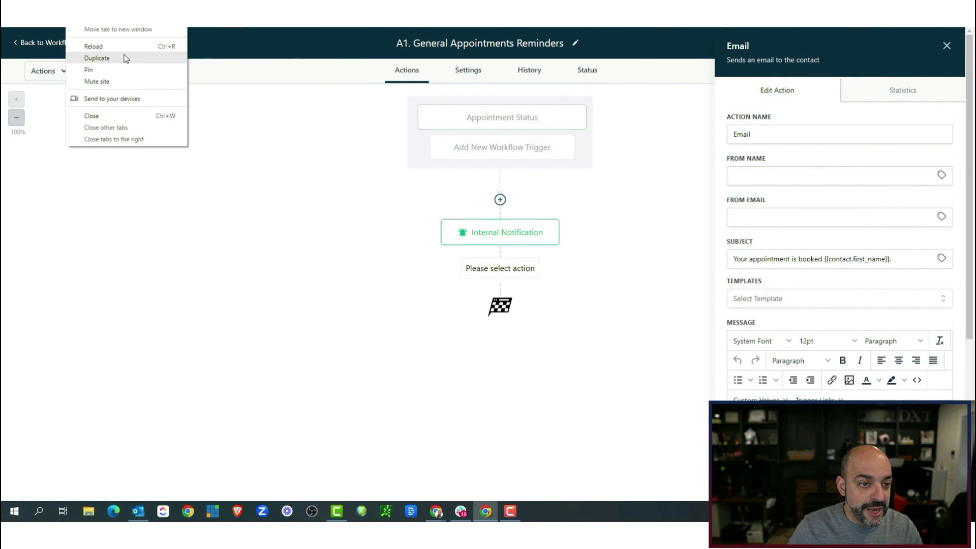
In a duplicated tab, start a new workflow from the Appointment Confirmation + Reminder recipe.
click(124, 58)
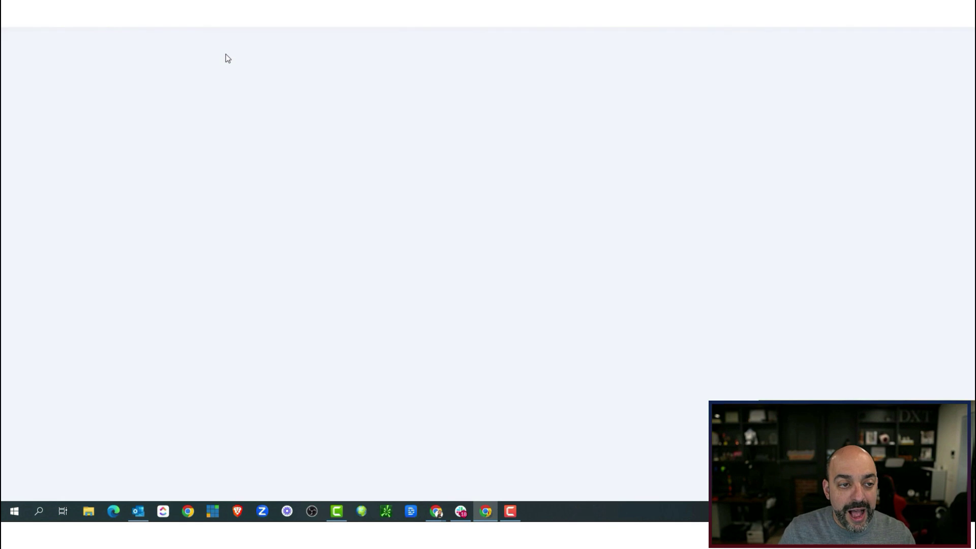
click(44, 45)
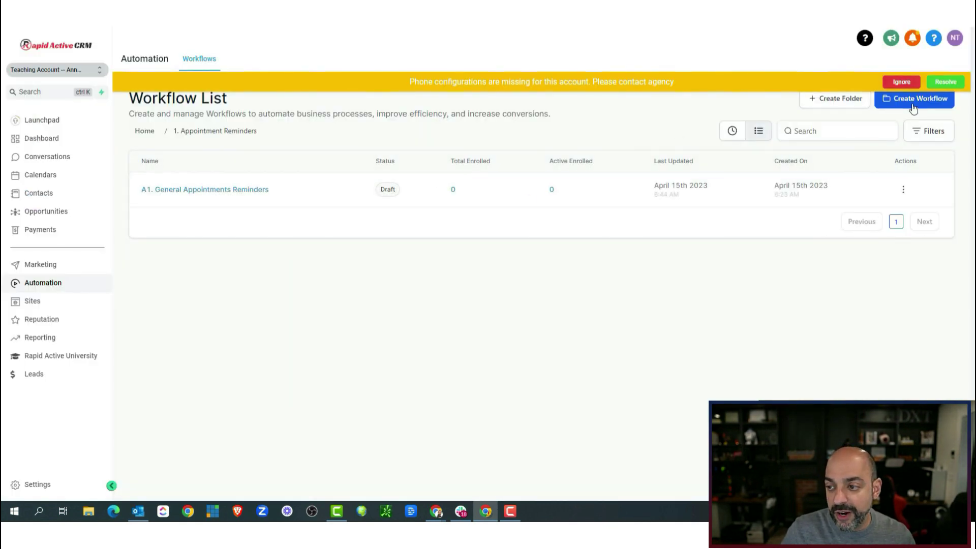
click(910, 104)
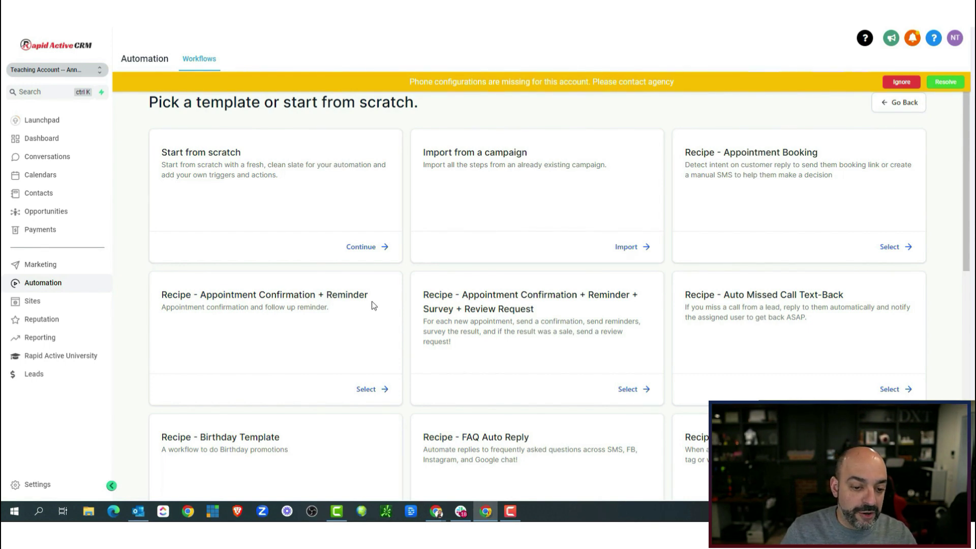
click(367, 389)
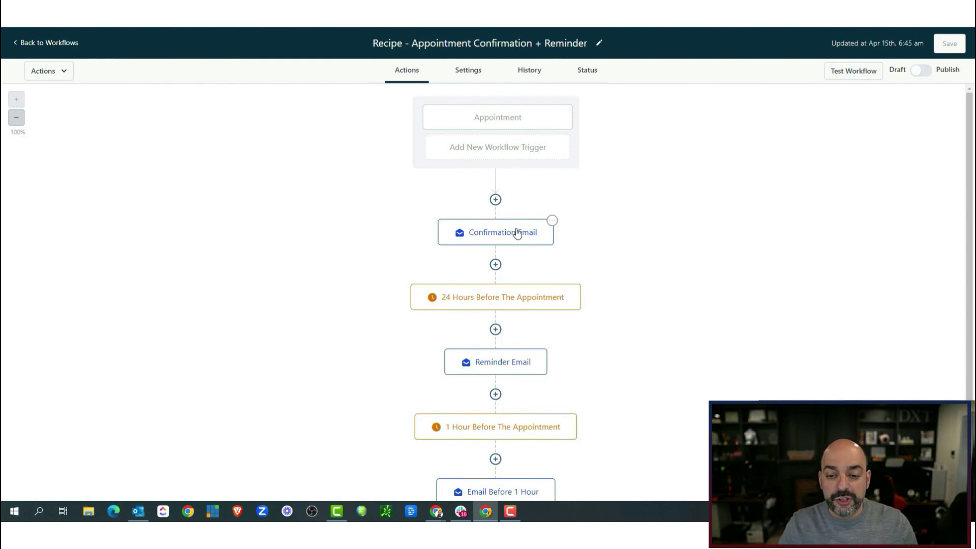
Select the recipe's Confirmation Email message text for copying.
click(513, 232)
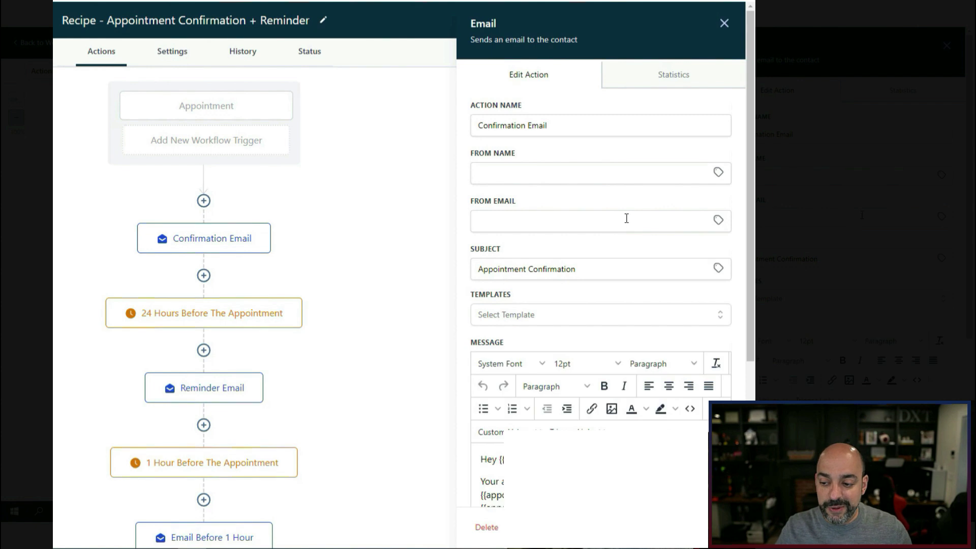
scroll(625, 218, down, 3)
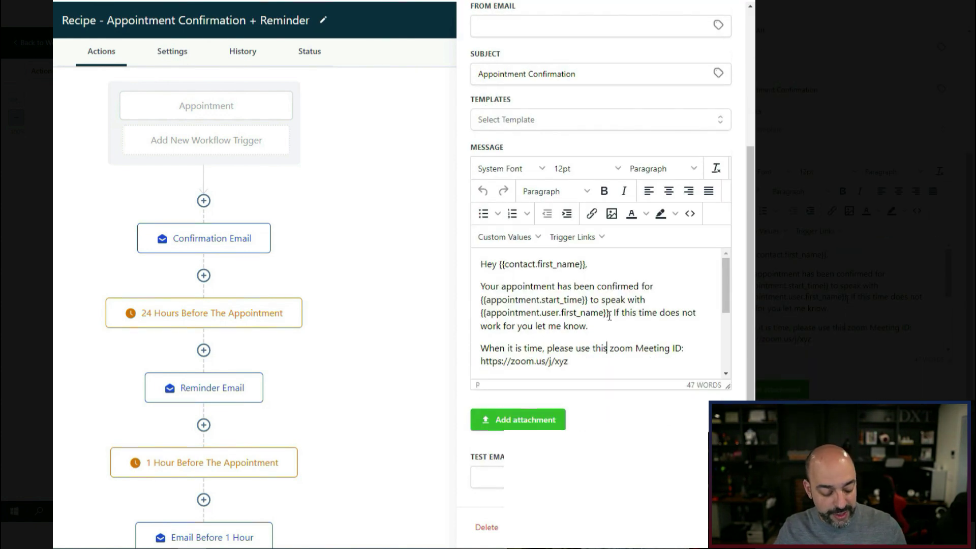
key(ctrl+a)
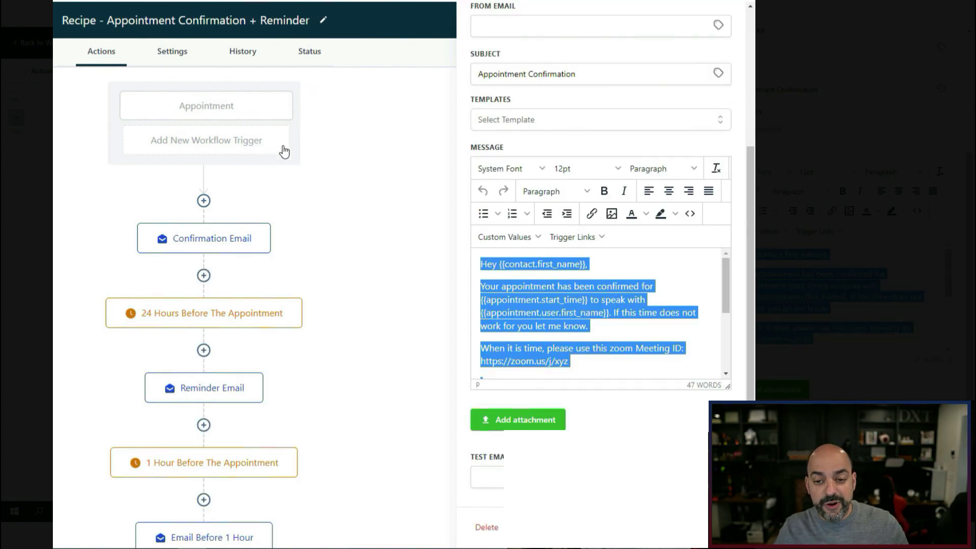
scroll(280, 172, down, 2)
scroll(261, 220, up, 2)
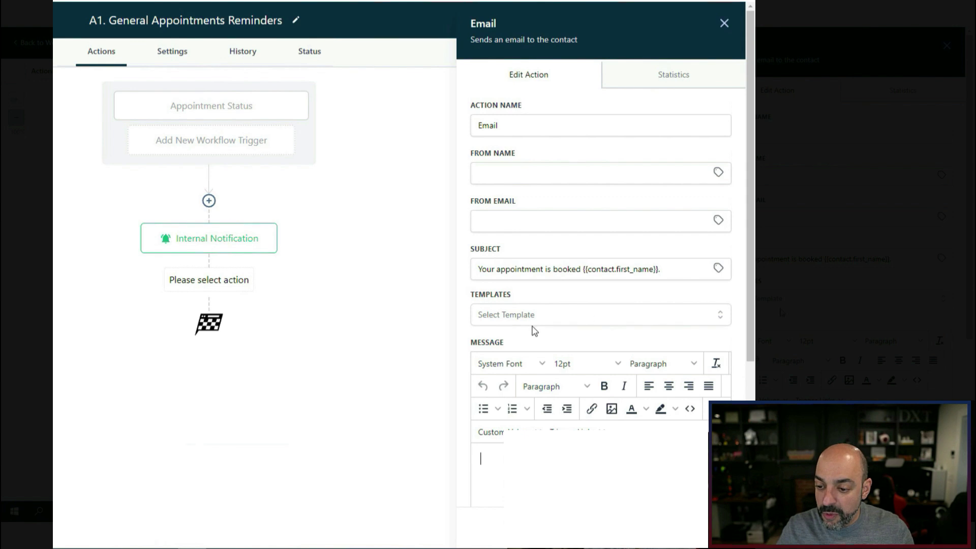
Paste the confirmation message and replace the zoom link with the Appointment Meeting Location field.
key(ctrl+v)
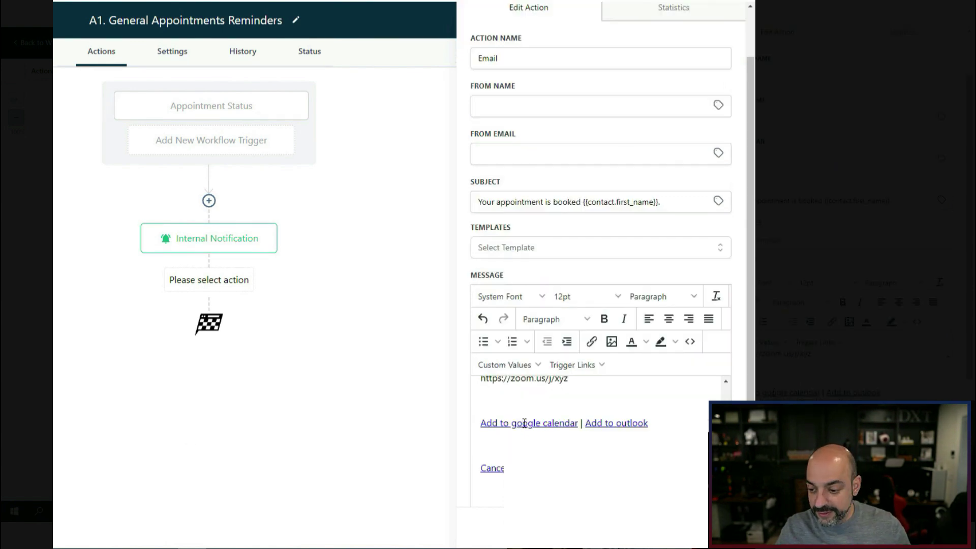
scroll(599, 437, up, 5)
scroll(599, 437, down, 1)
drag(569, 432, 475, 437)
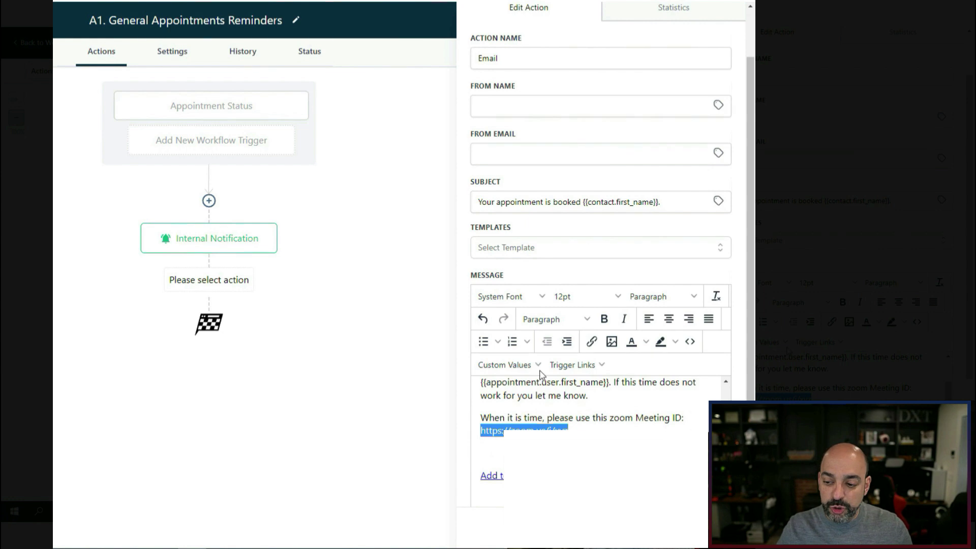
click(506, 364)
mouse_move(526, 425)
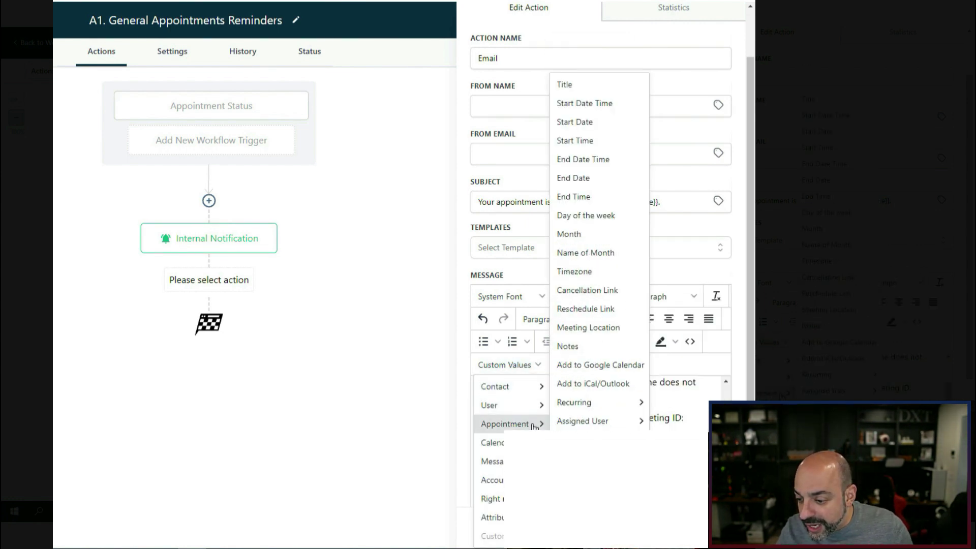
click(613, 326)
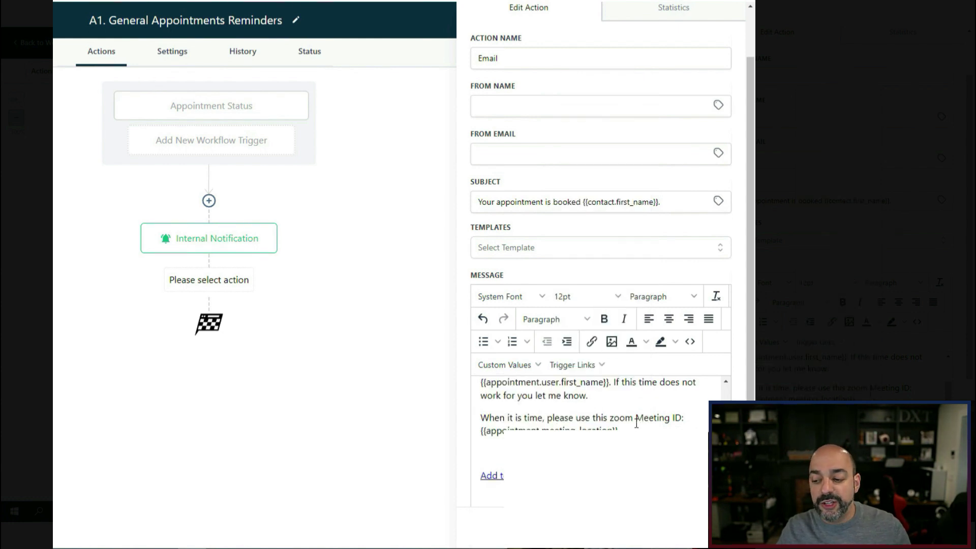
Inspect the 'Add to outlook' link settings, leaving them unchanged.
scroll(631, 428, up, 3)
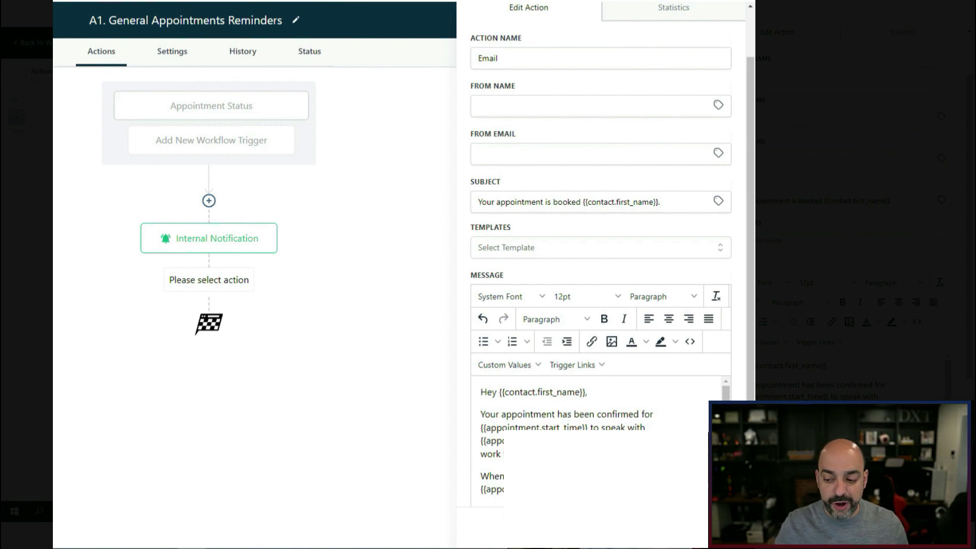
scroll(540, 272, down, 3)
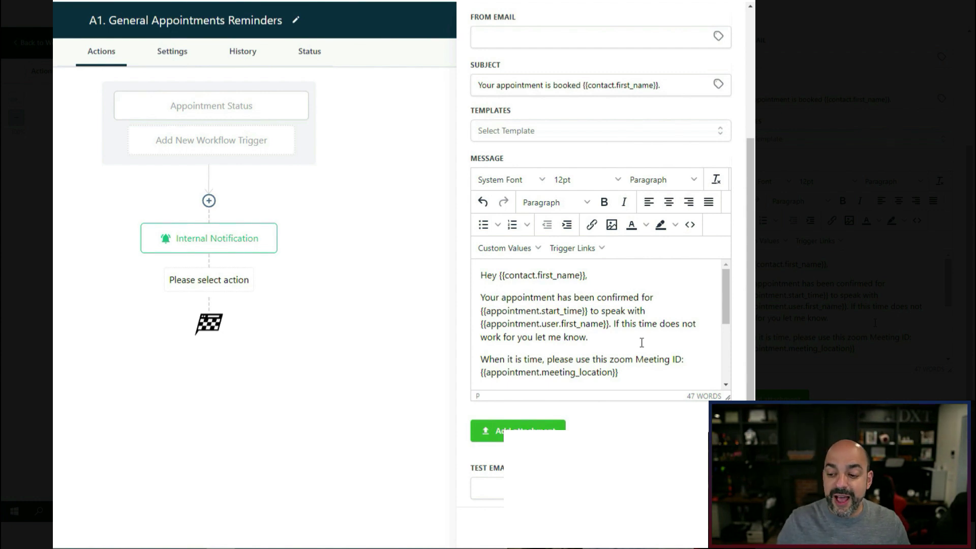
scroll(585, 355, down, 3)
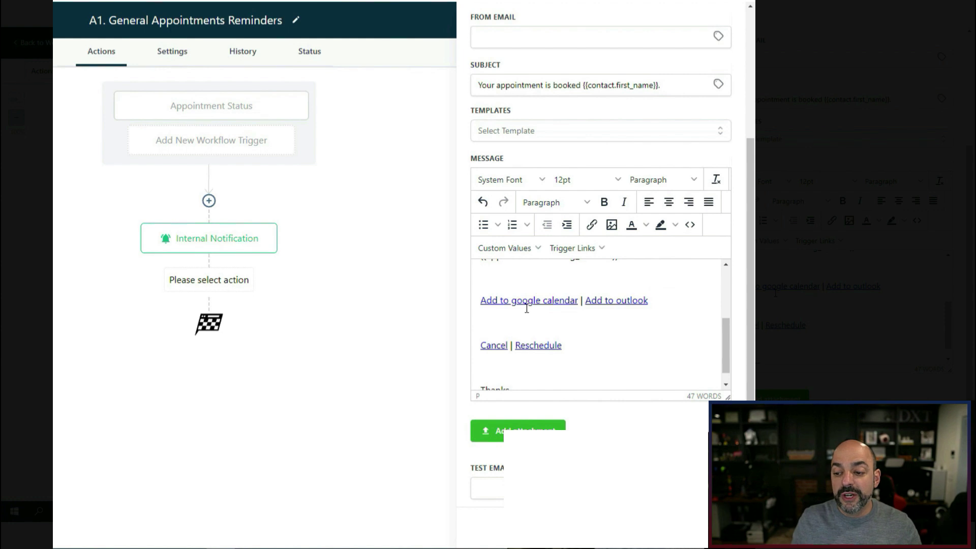
click(630, 301)
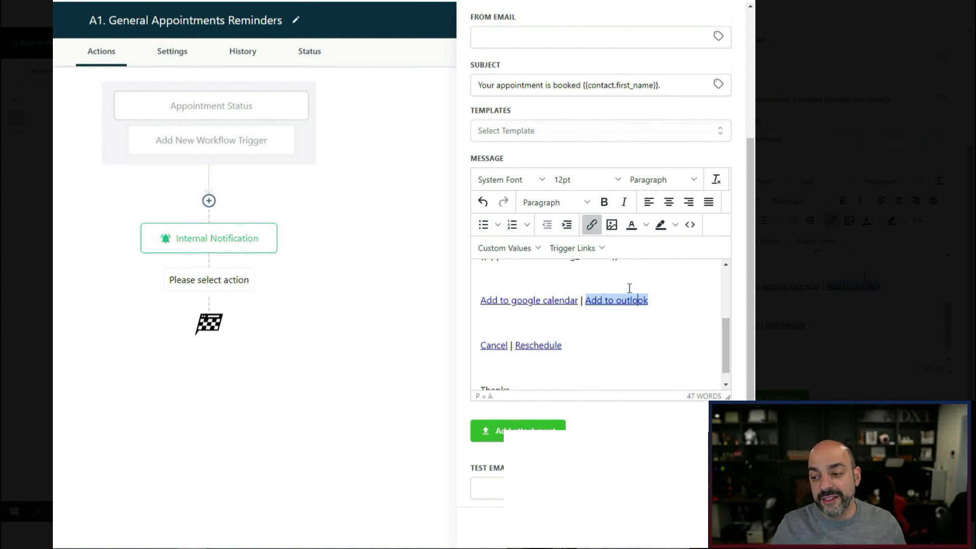
click(590, 227)
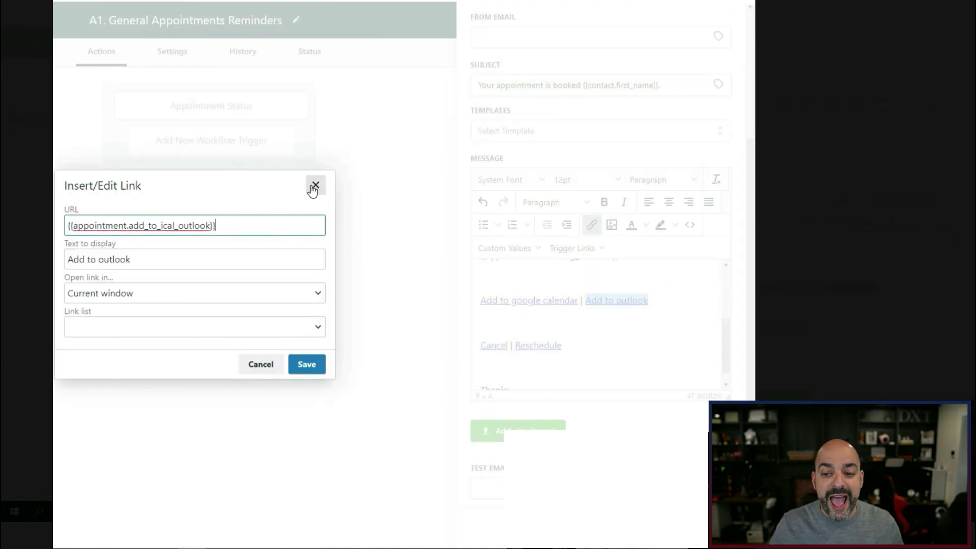
click(316, 185)
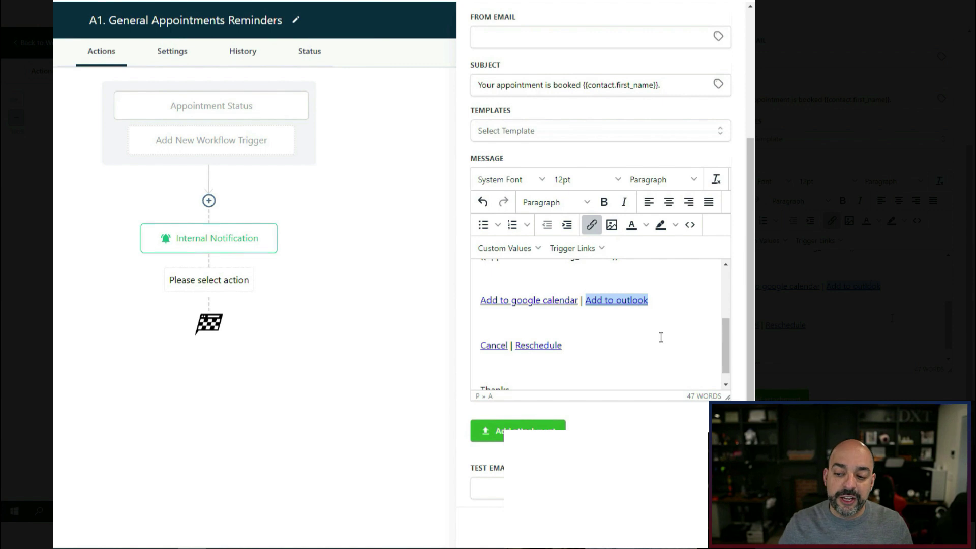
Remove the blank line above Thanks and add the User Signature field after it.
scroll(661, 338, down, 2)
click(496, 346)
key(BackSpace)
click(523, 366)
key(Return)
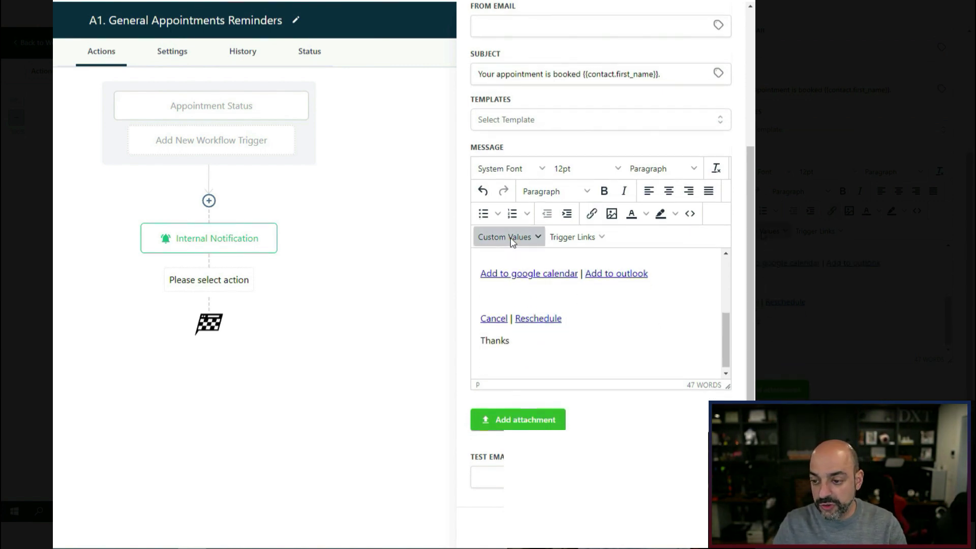
click(505, 236)
mouse_move(516, 277)
click(574, 393)
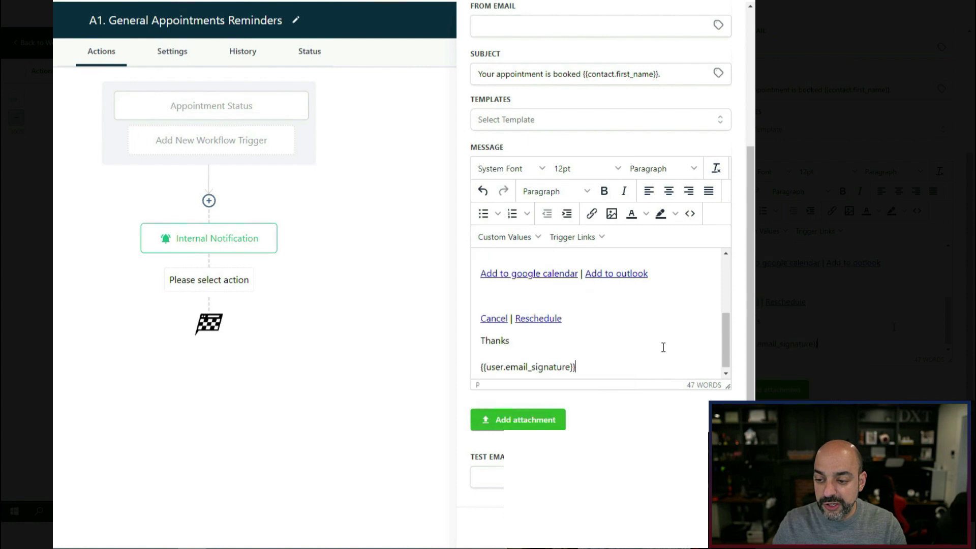
Copy the two confirmation paragraphs, close the Email step, and add a Send SMS step below it.
scroll(650, 366, up, 5)
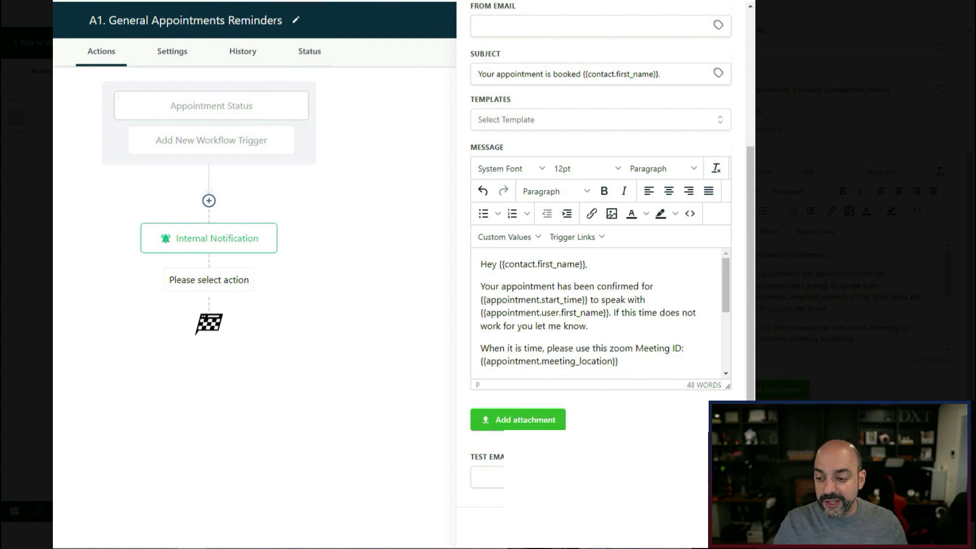
drag(638, 364, 474, 294)
key(ctrl+c)
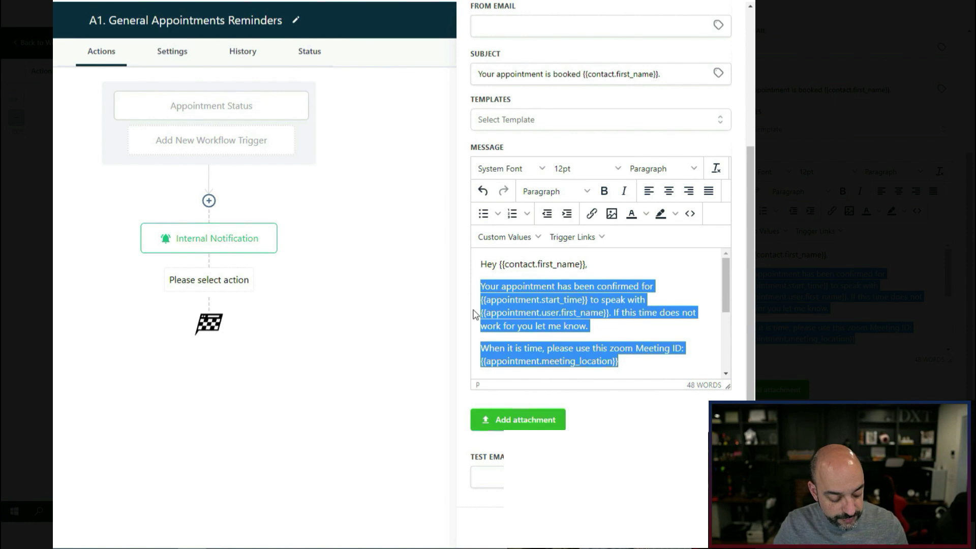
click(709, 527)
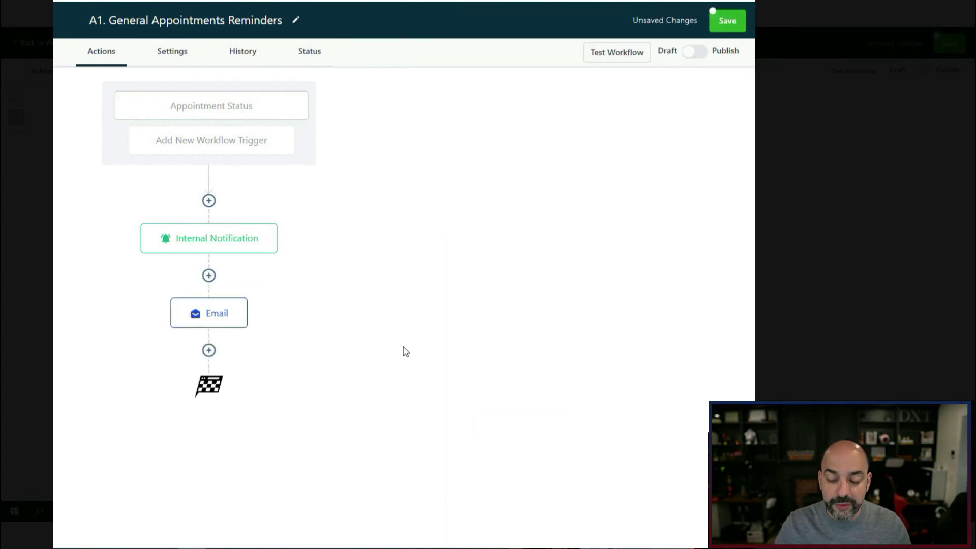
click(208, 352)
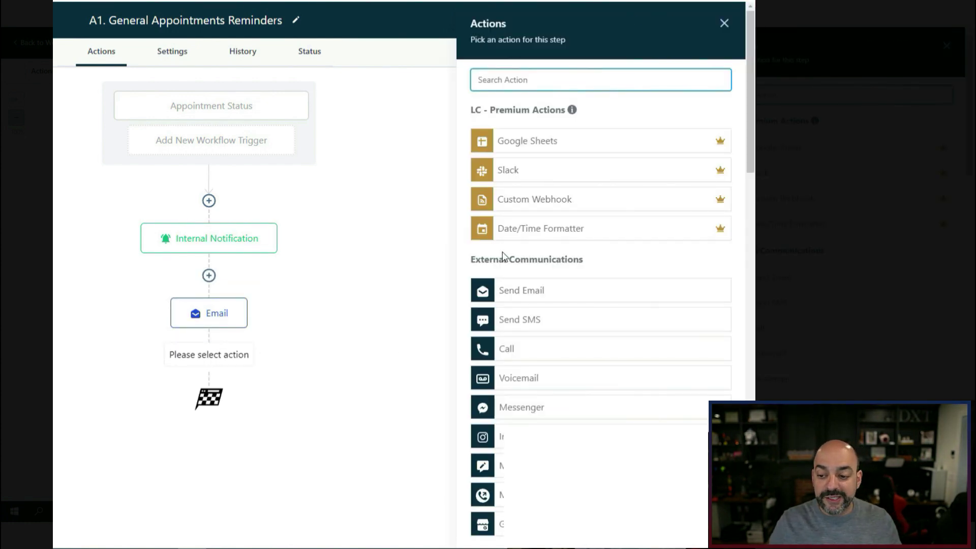
click(522, 320)
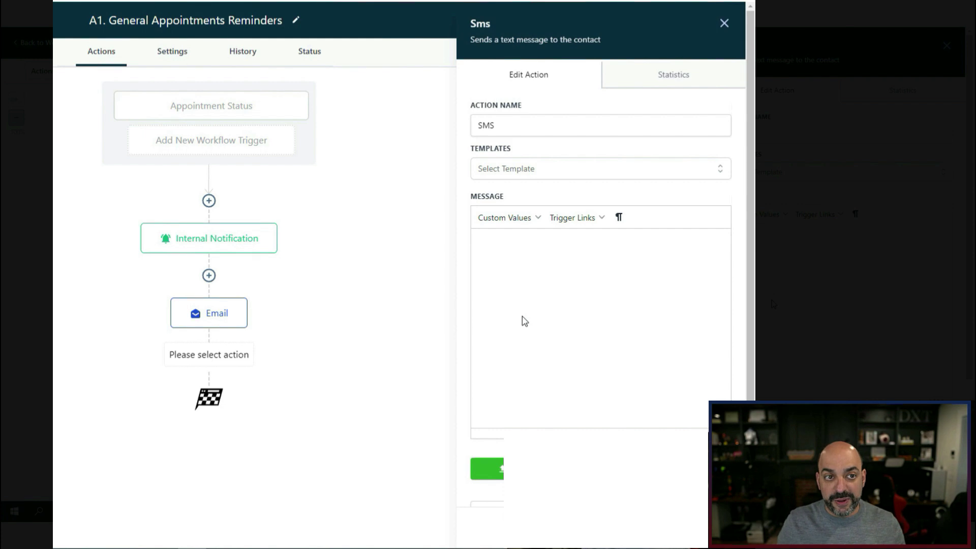
Paste the confirmation paragraphs into the SMS message and append the User First Name field.
click(506, 243)
key(ctrl+v)
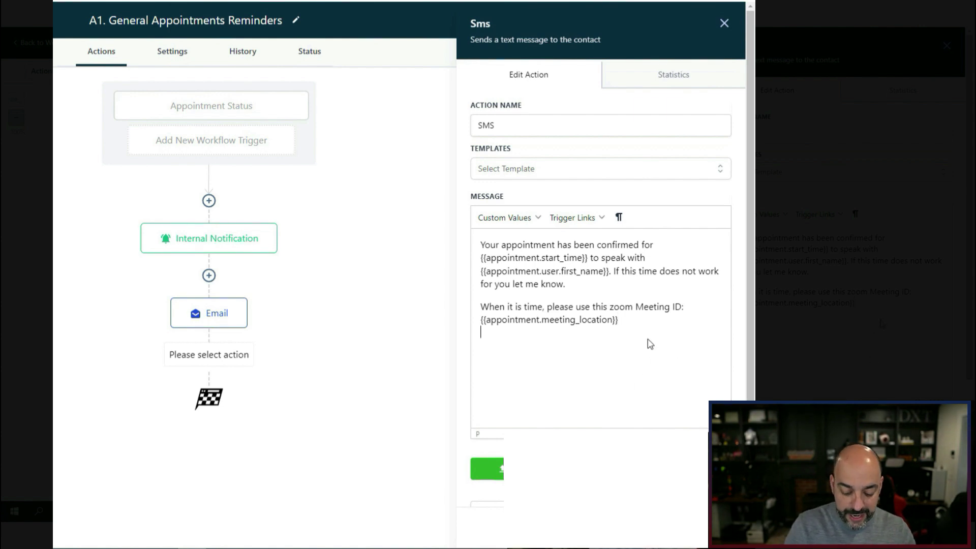
click(503, 217)
mouse_move(521, 290)
mouse_move(509, 258)
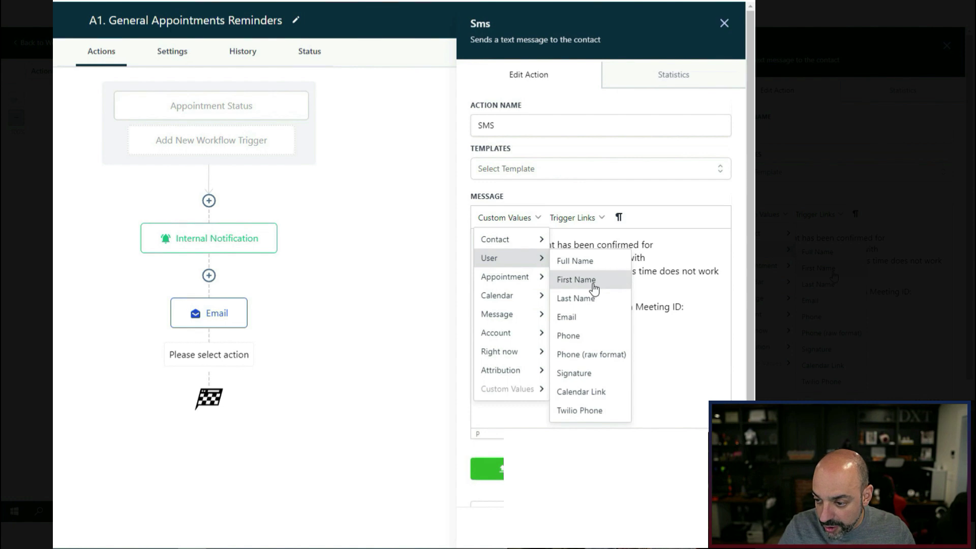
click(578, 279)
click(707, 527)
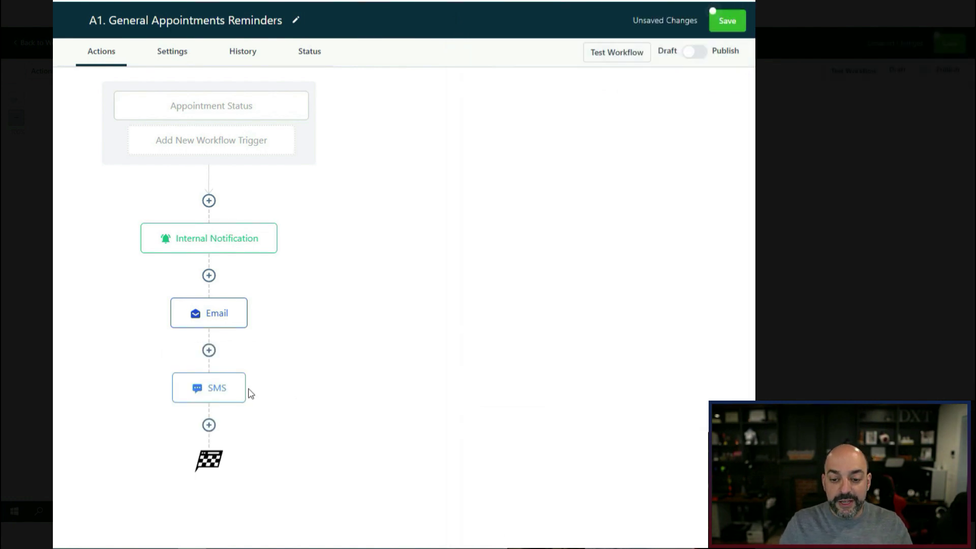
Add a Wait step below the SMS set to 24 hours before the appointment time.
click(209, 425)
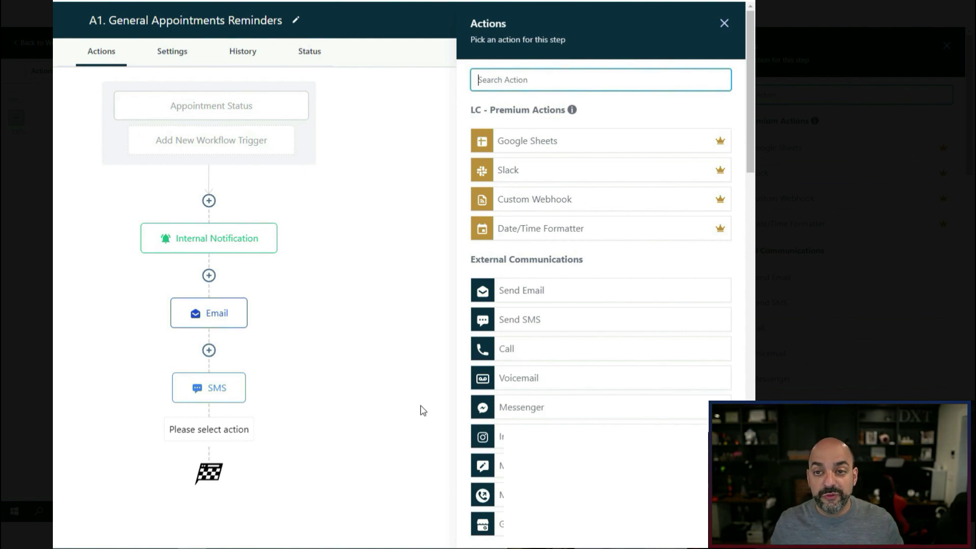
text(wait)
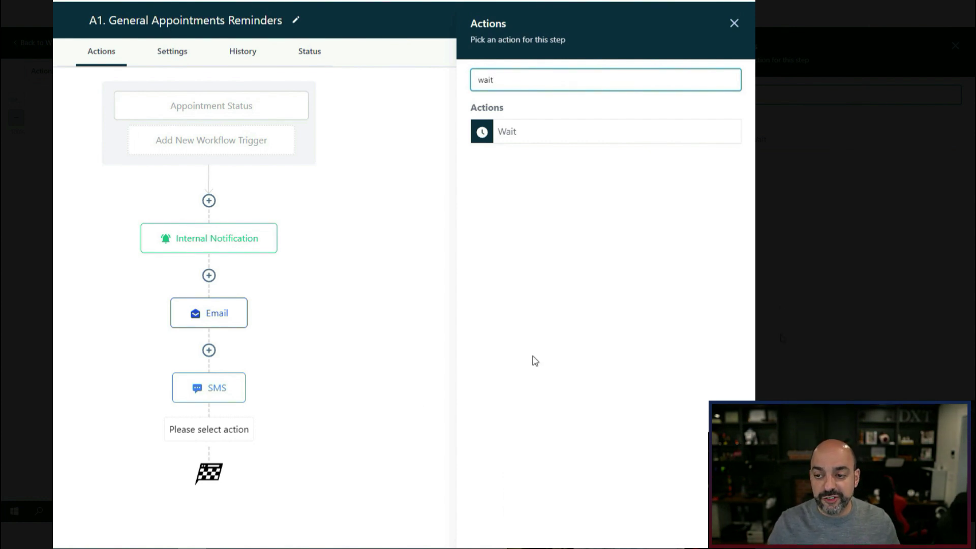
click(528, 130)
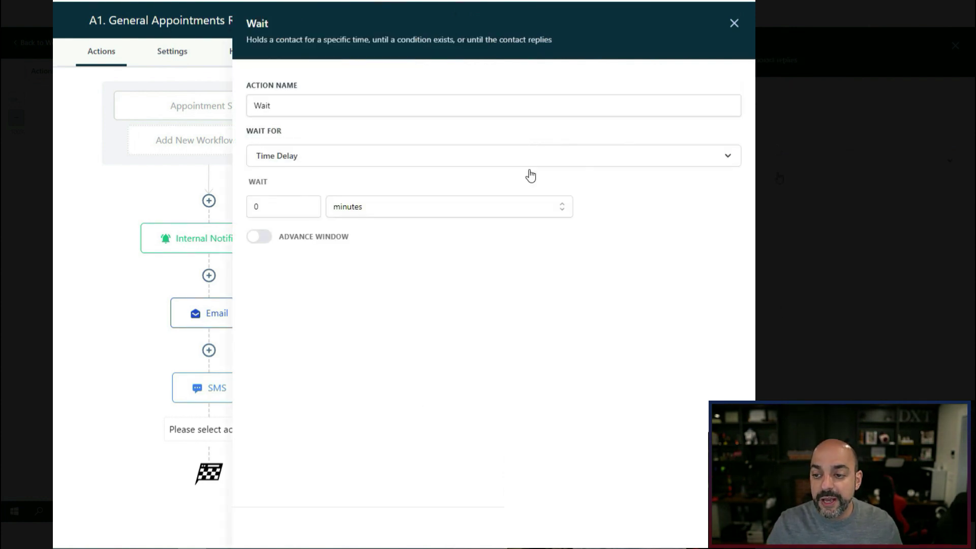
click(327, 165)
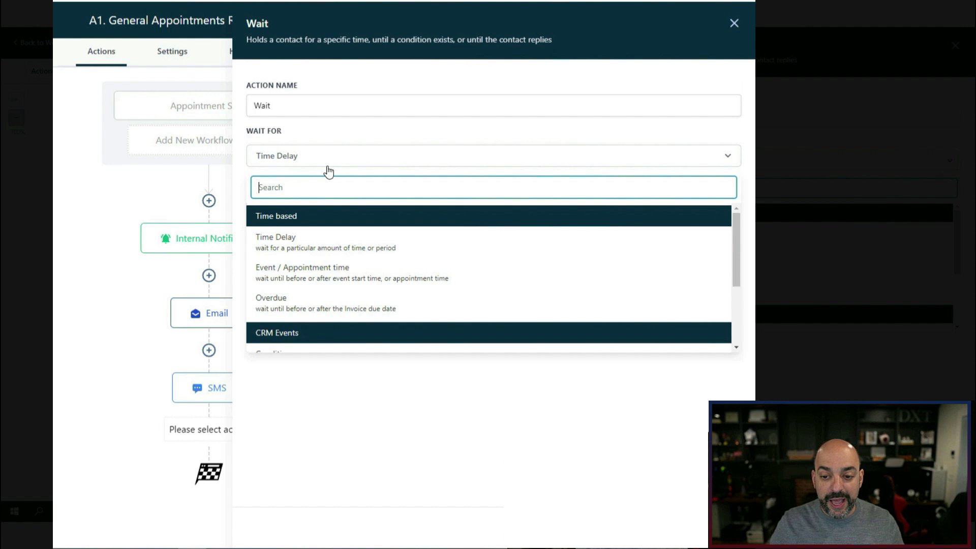
click(327, 274)
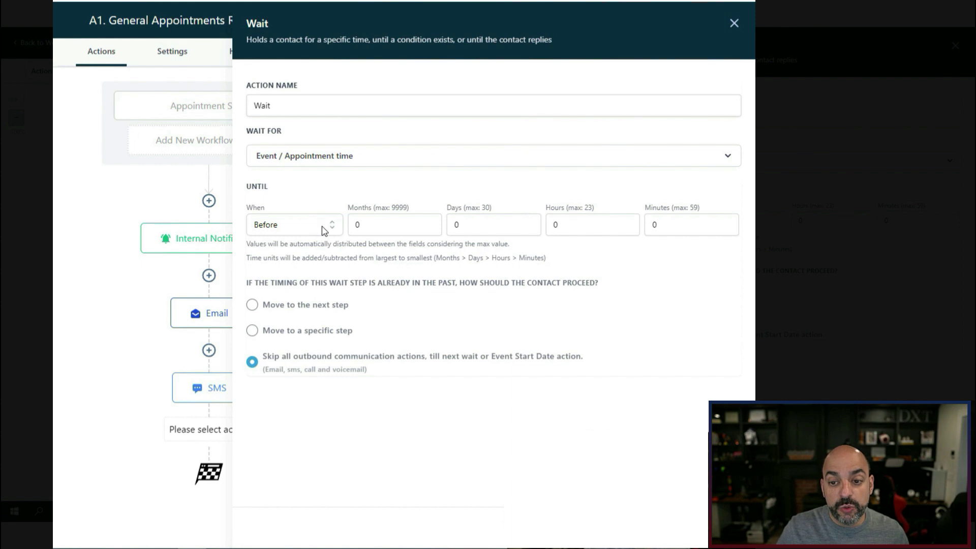
click(546, 220)
text(24)
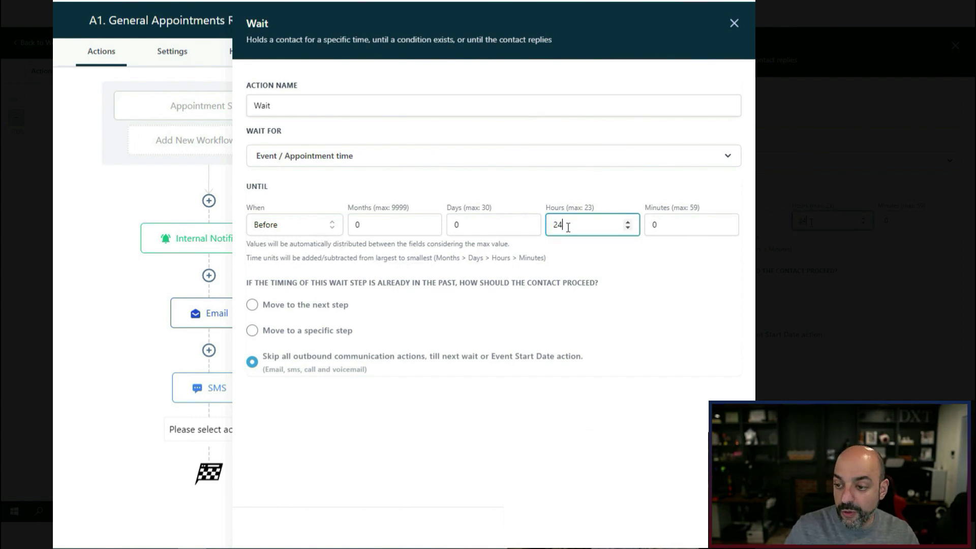
click(707, 527)
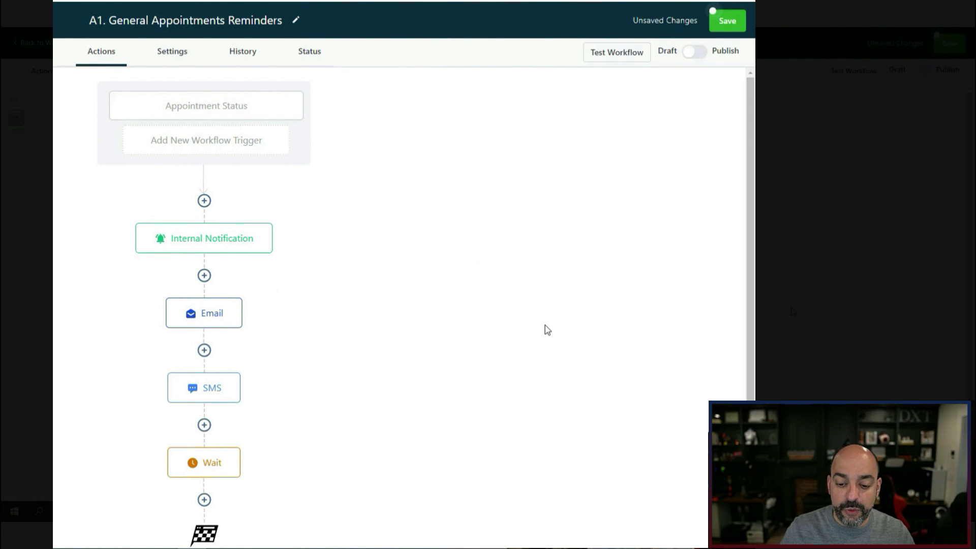
Name the wait step 'Wait 1 Day Before' and close its settings.
click(211, 470)
click(338, 105)
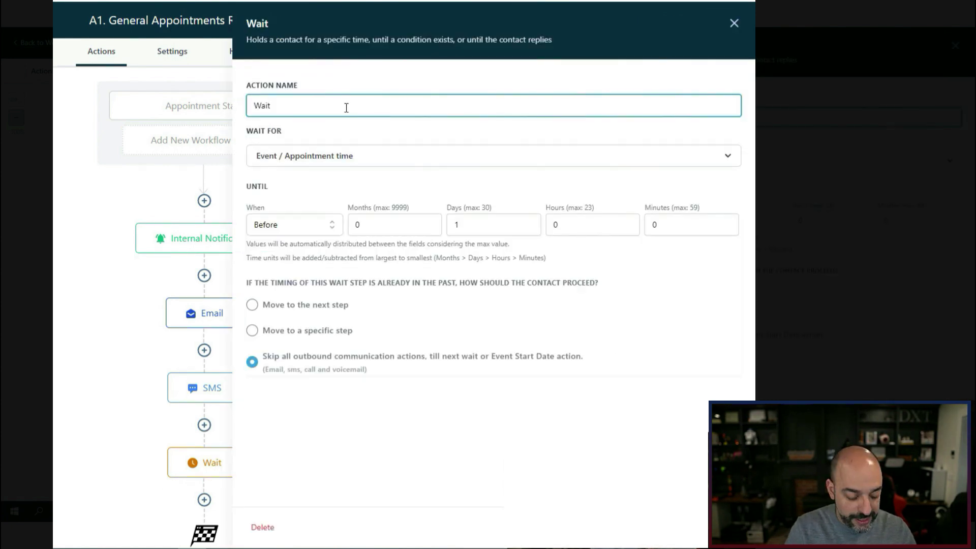
text(1 Day Before)
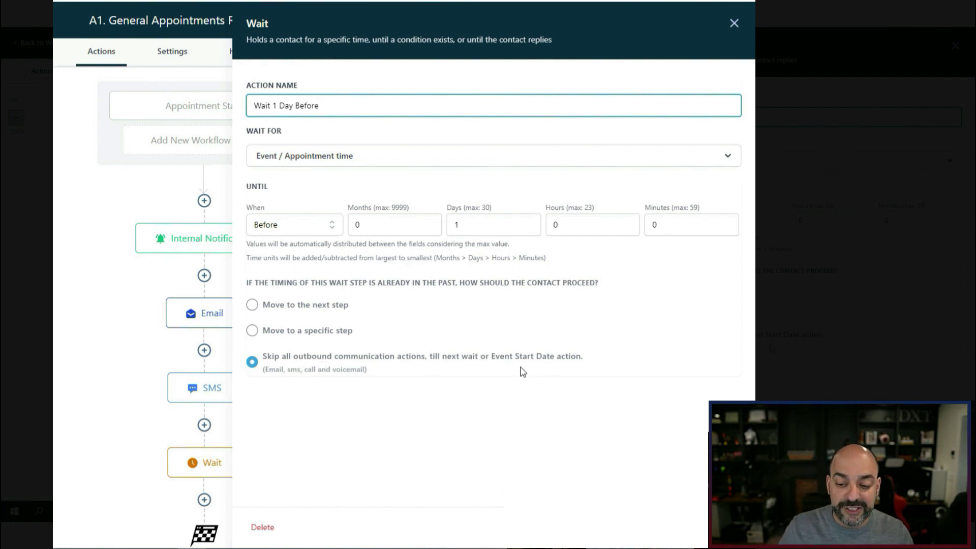
drag(392, 377, 259, 380)
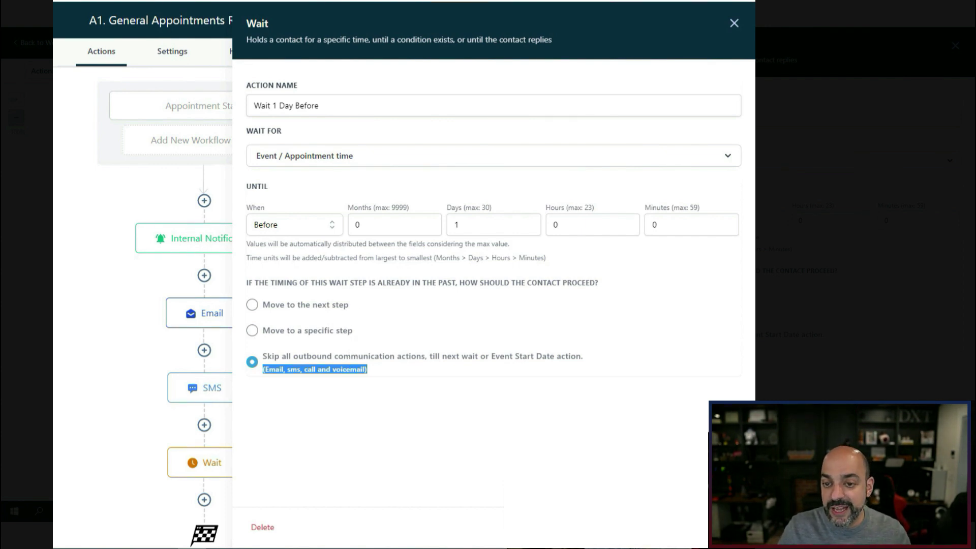
click(442, 162)
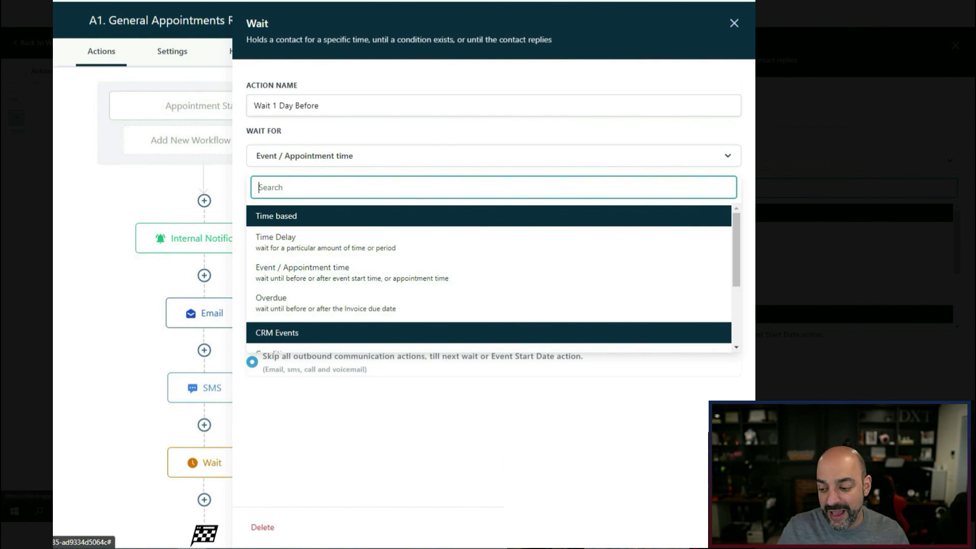
click(708, 527)
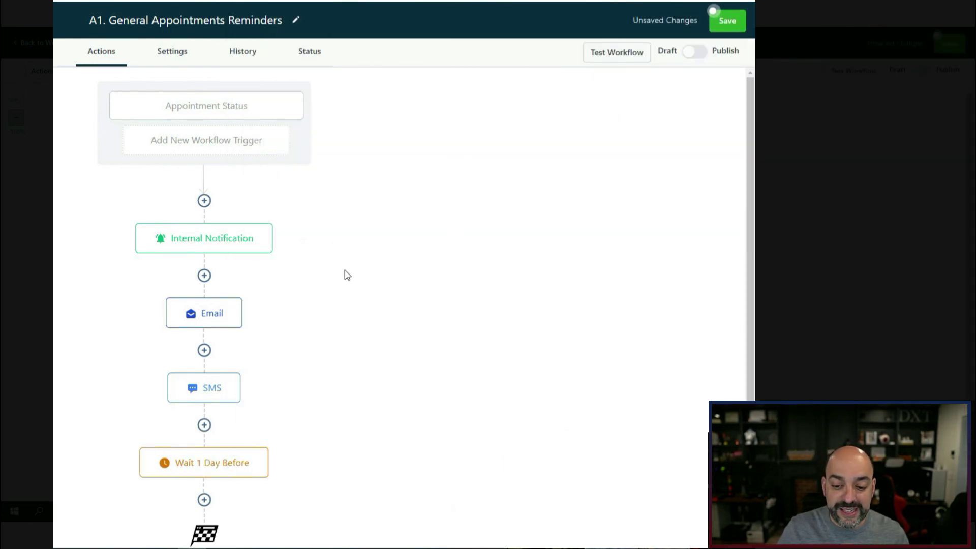
scroll(347, 275, down, 1)
Review the SMS, Email and Internal Notification steps, then save the workflow.
click(202, 366)
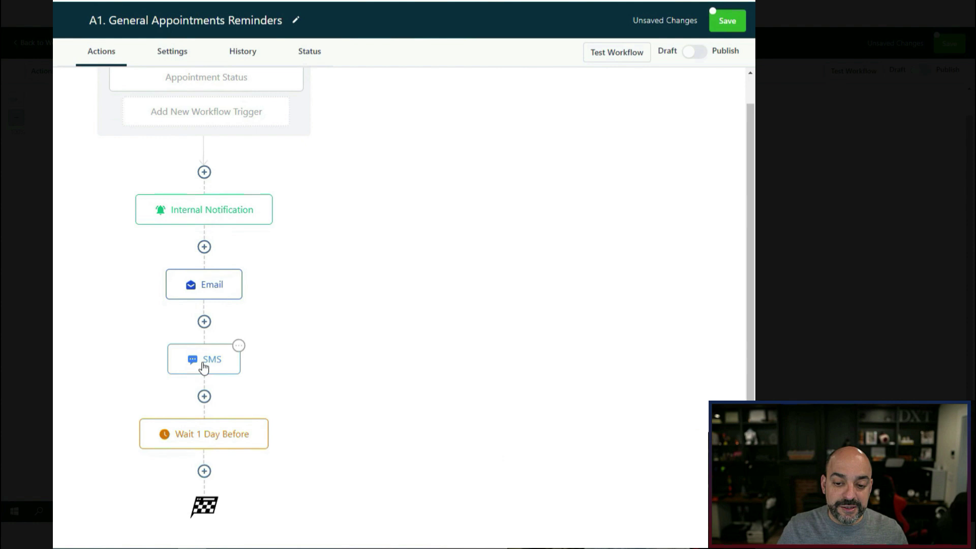
click(197, 288)
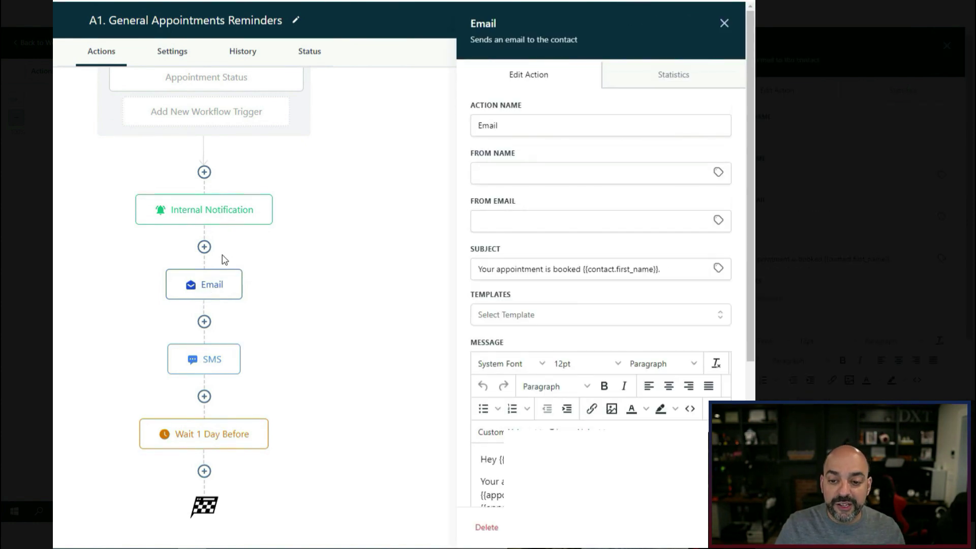
click(218, 220)
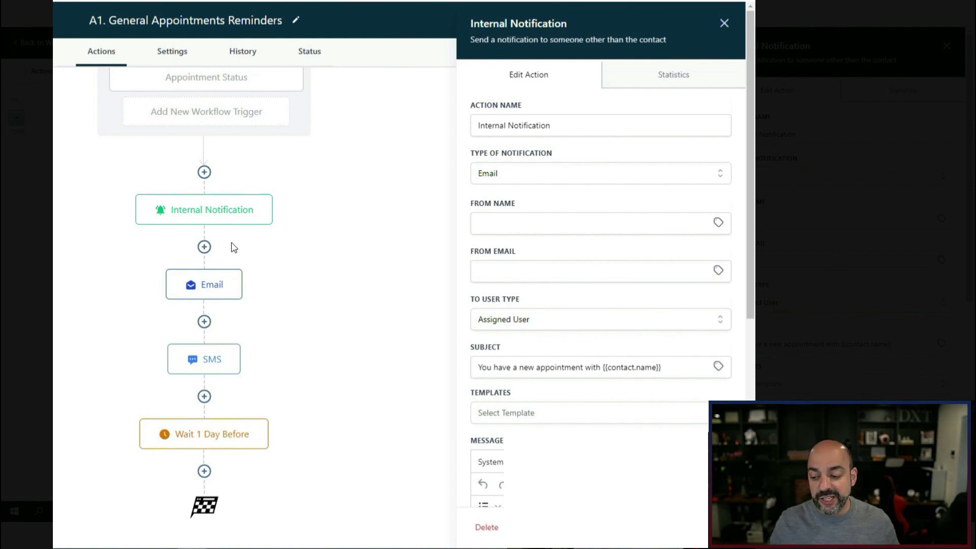
click(697, 526)
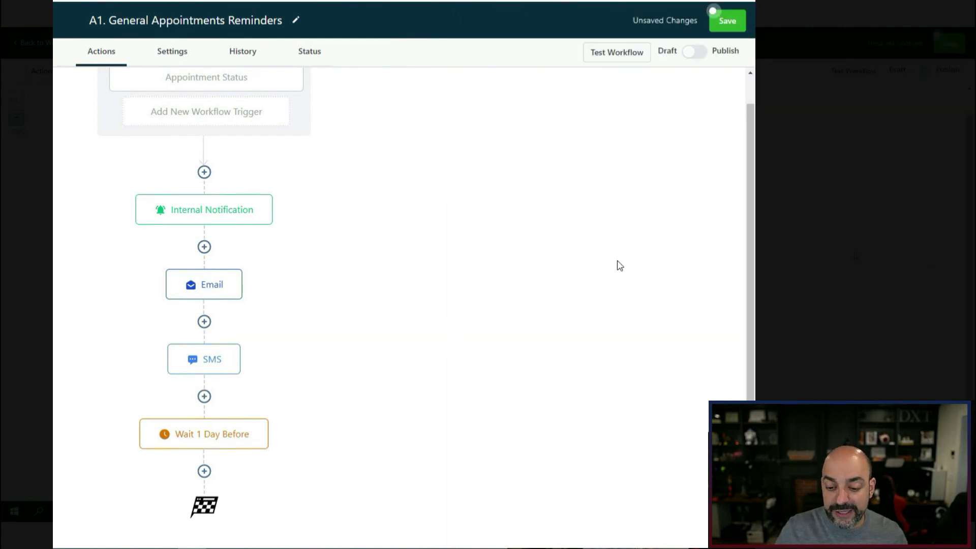
click(724, 25)
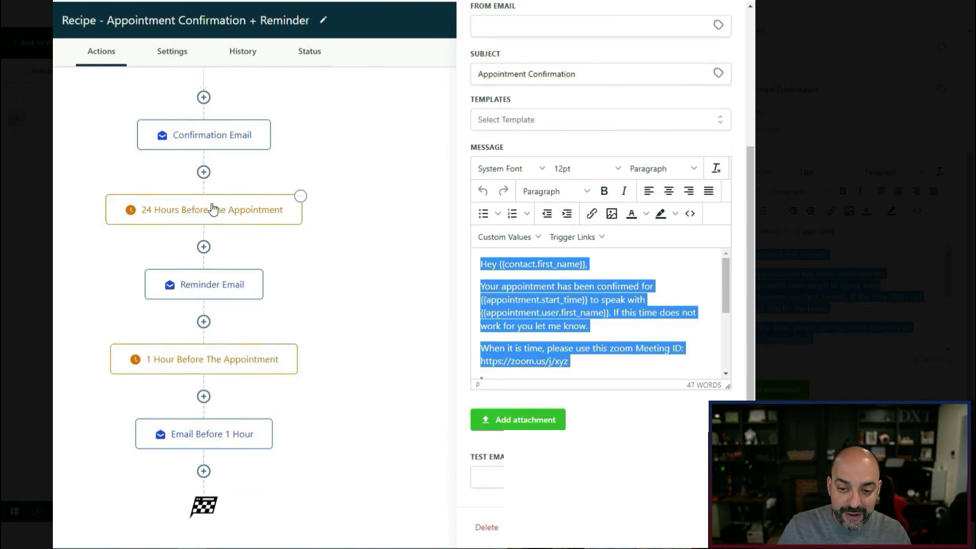
Select the recipe's Reminder Email message text for copying.
click(209, 286)
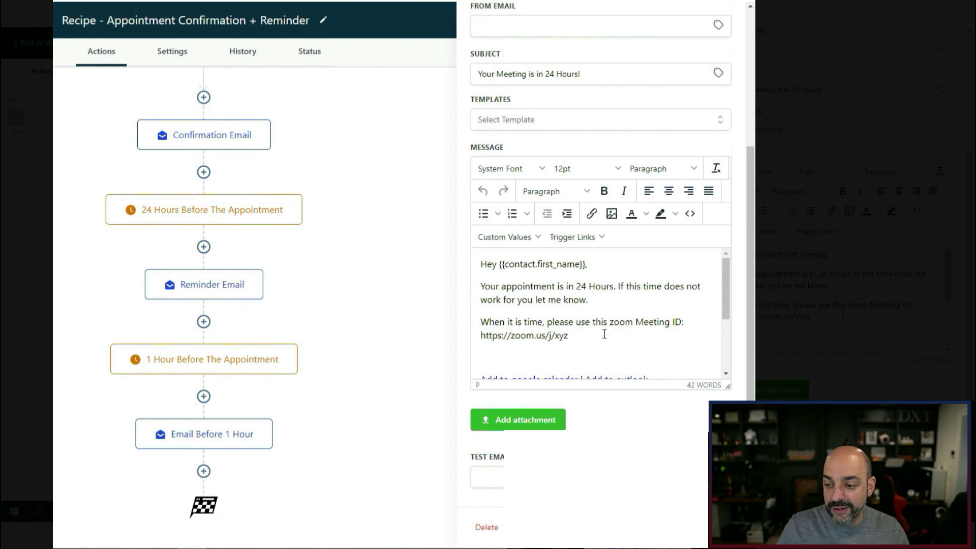
key(ctrl+a)
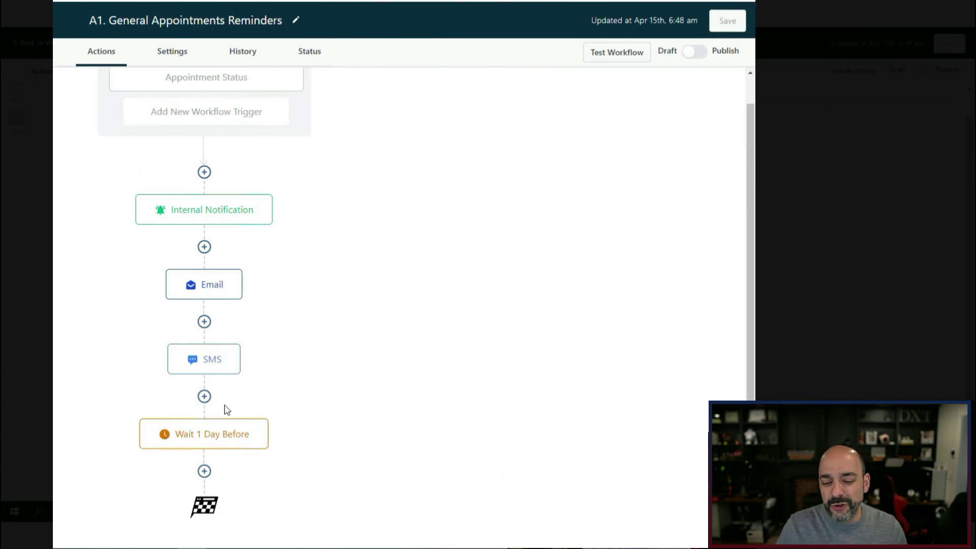
click(203, 471)
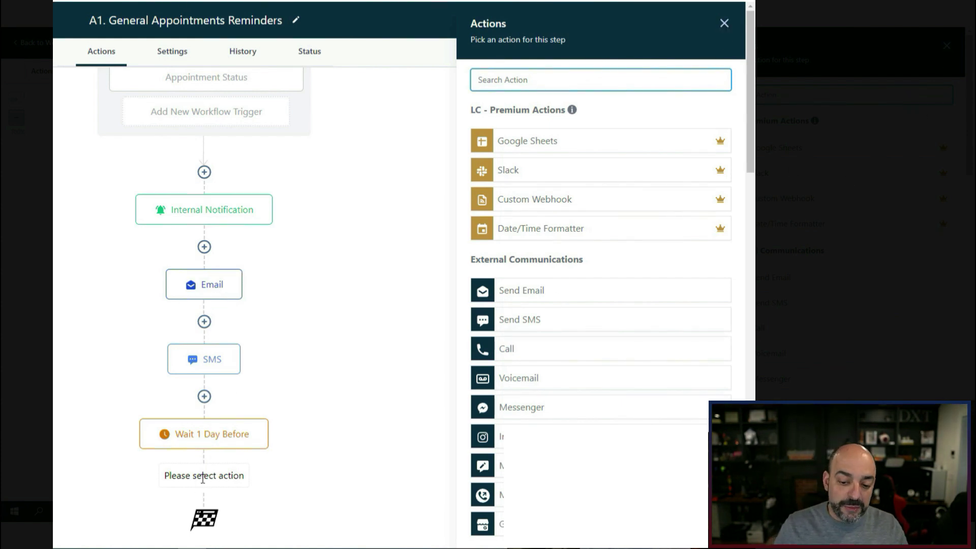
click(724, 23)
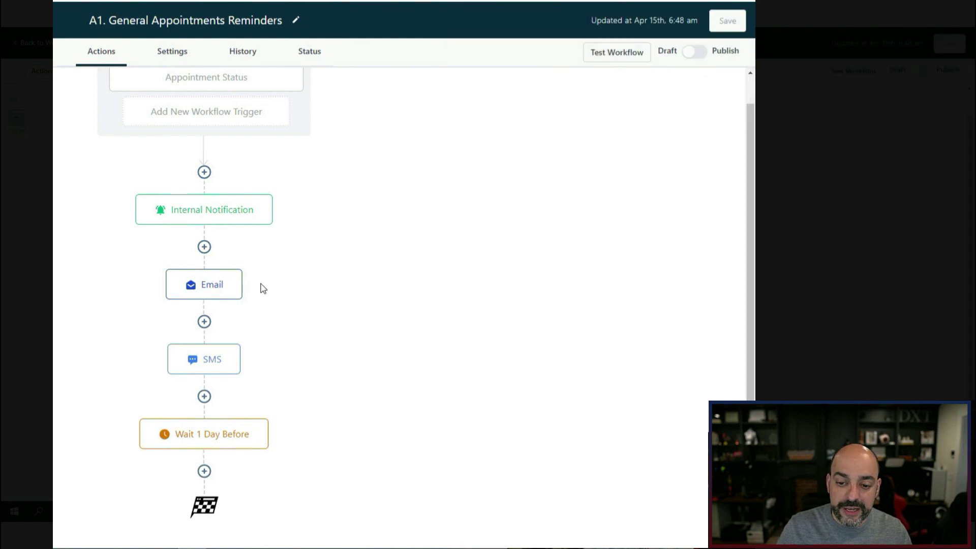
Copy the Email step to follow Wait 1 Day Before and open the copy.
click(240, 271)
click(279, 331)
click(348, 311)
scroll(294, 386, down, 2)
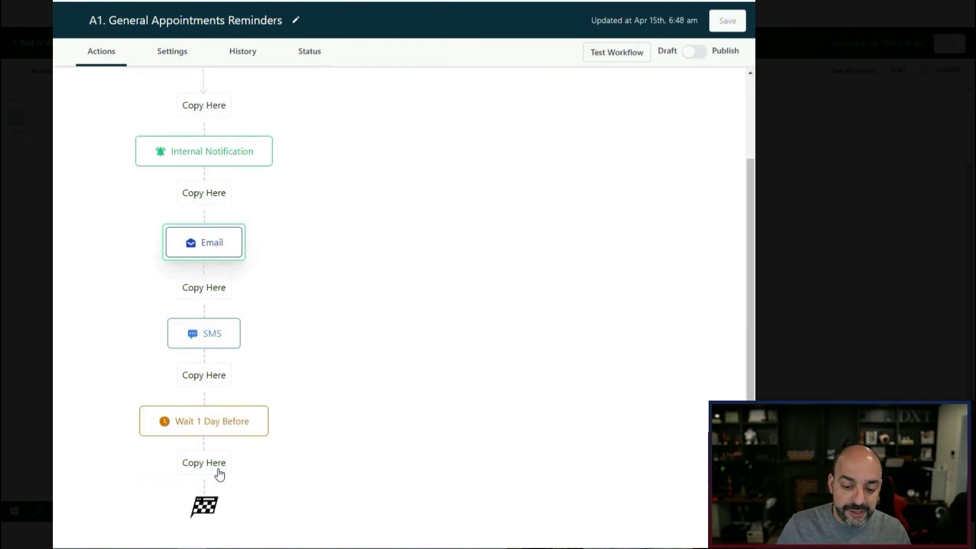
click(238, 464)
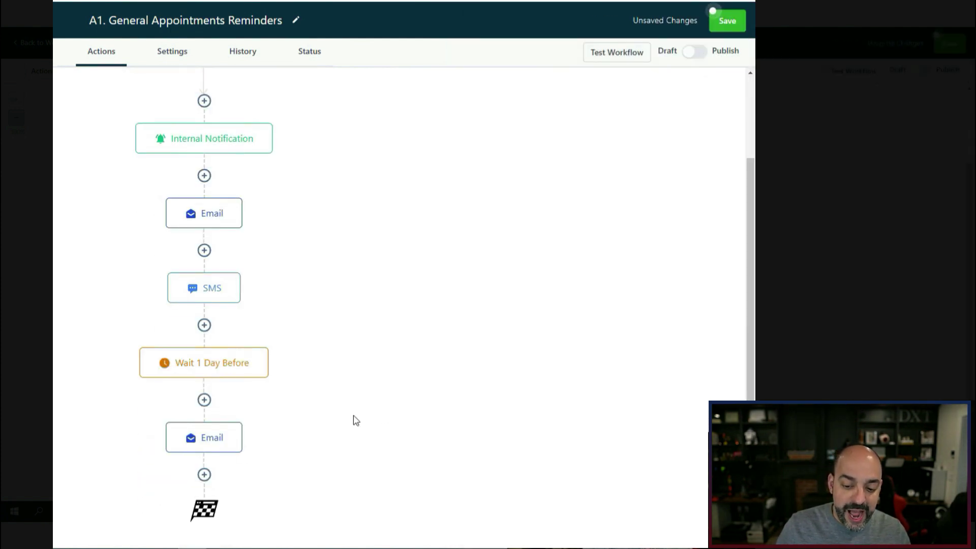
click(211, 440)
Paste the 24-hour reminder message and replace the zoom link with Appointment Meeting Location.
scroll(601, 386, down, 4)
click(593, 320)
key(ctrl+End)
scroll(595, 307, up, 6)
scroll(564, 325, down, 3)
drag(583, 340, 481, 335)
click(531, 236)
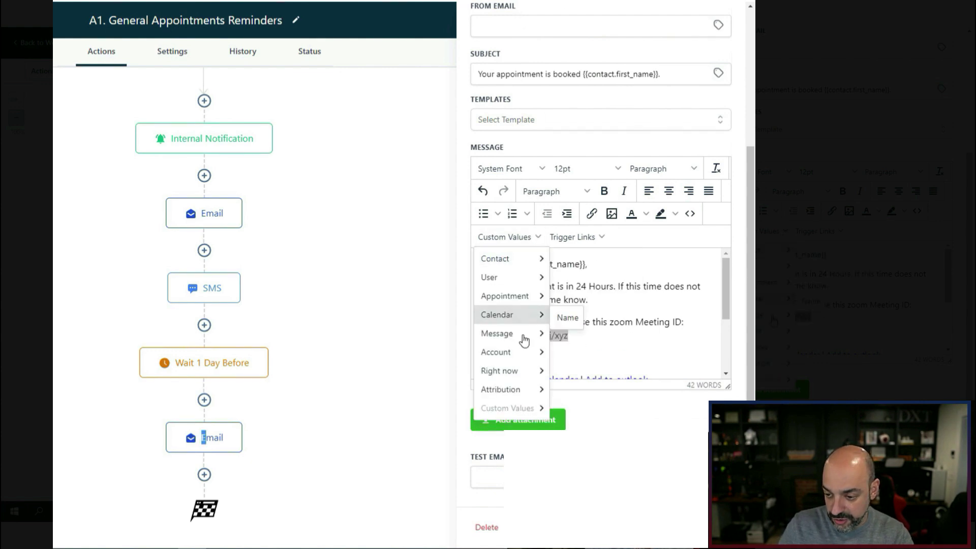
mouse_move(526, 296)
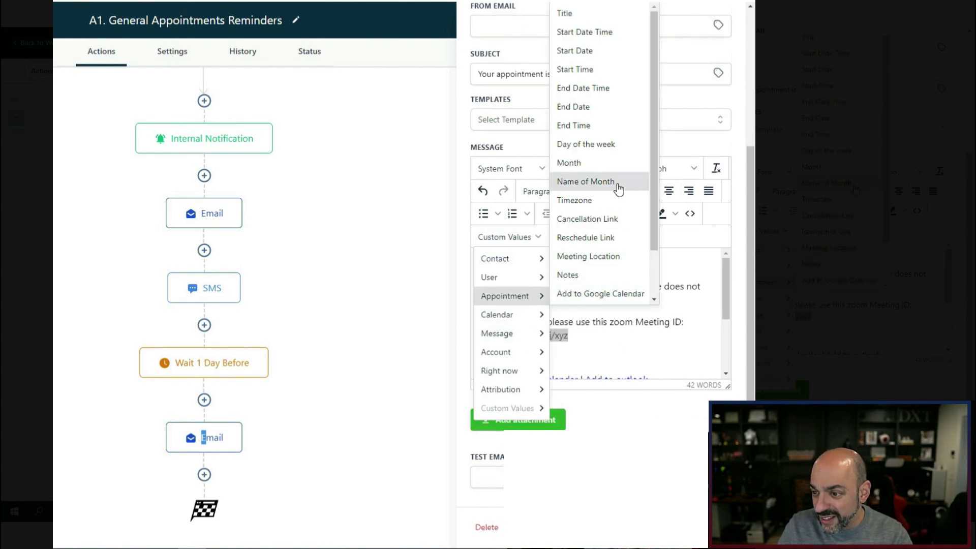
scroll(617, 175, down, 2)
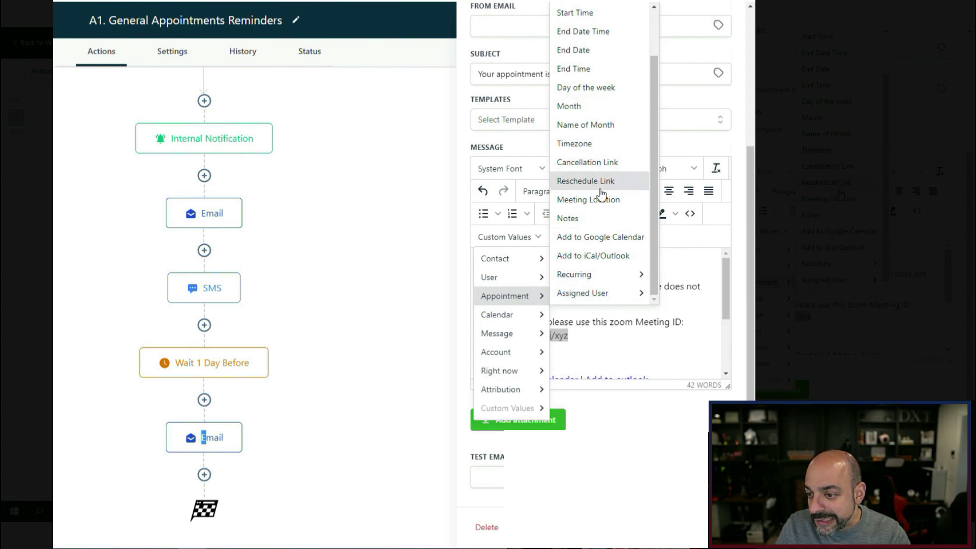
click(588, 200)
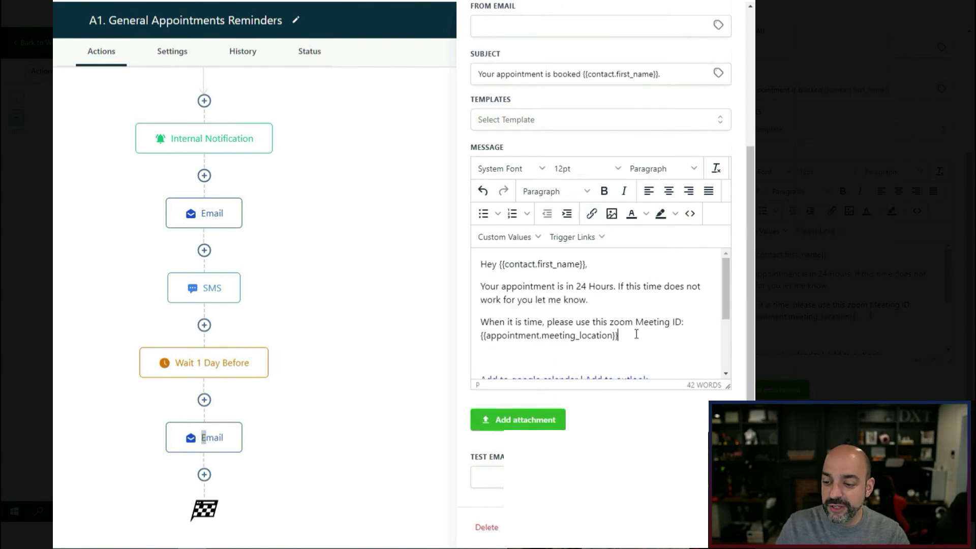
Remove the extra blank lines around Cancel | Reschedule and close the reminder Email step.
scroll(618, 347, down, 2)
key(BackSpace)
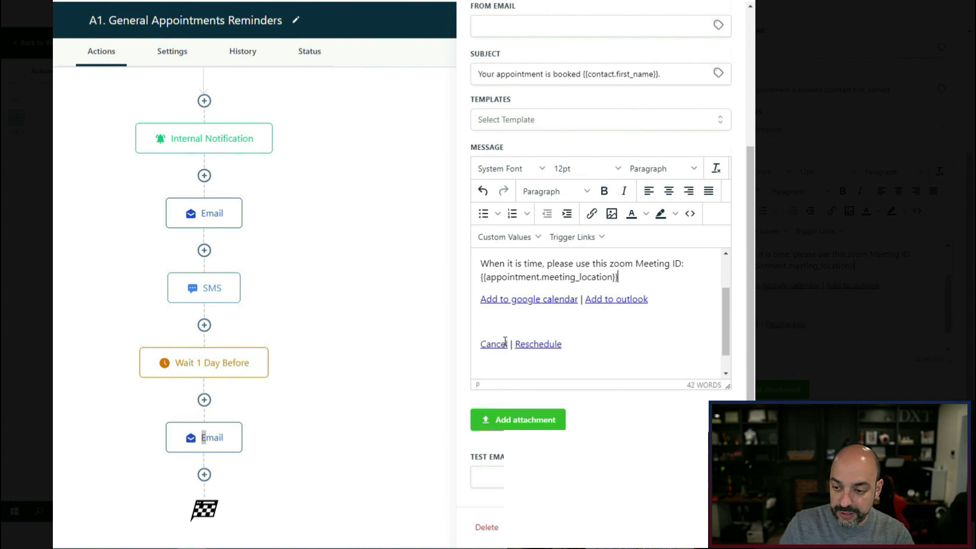
key(BackSpace)
click(500, 350)
key(BackSpace)
scroll(619, 339, up, 2)
scroll(622, 328, up, 4)
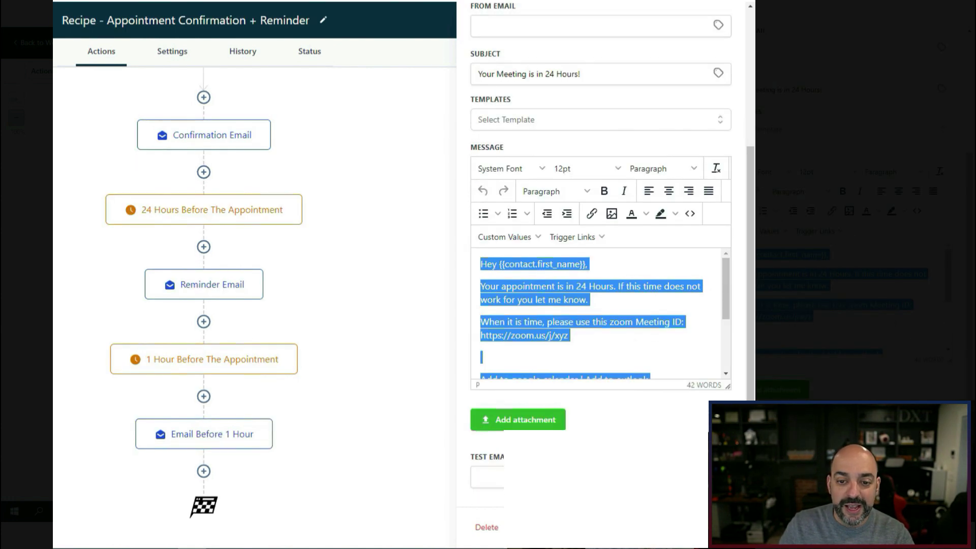
drag(596, 76, 370, 107)
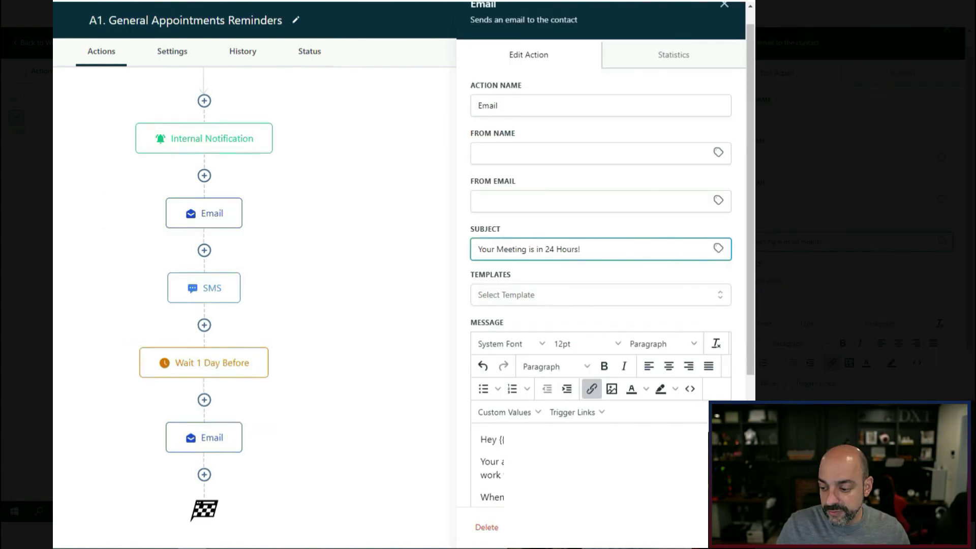
click(412, 326)
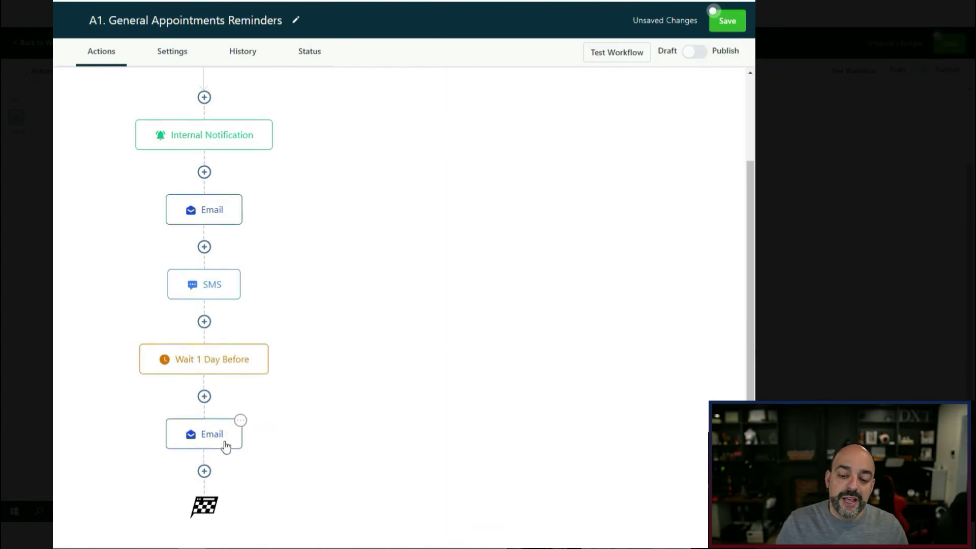
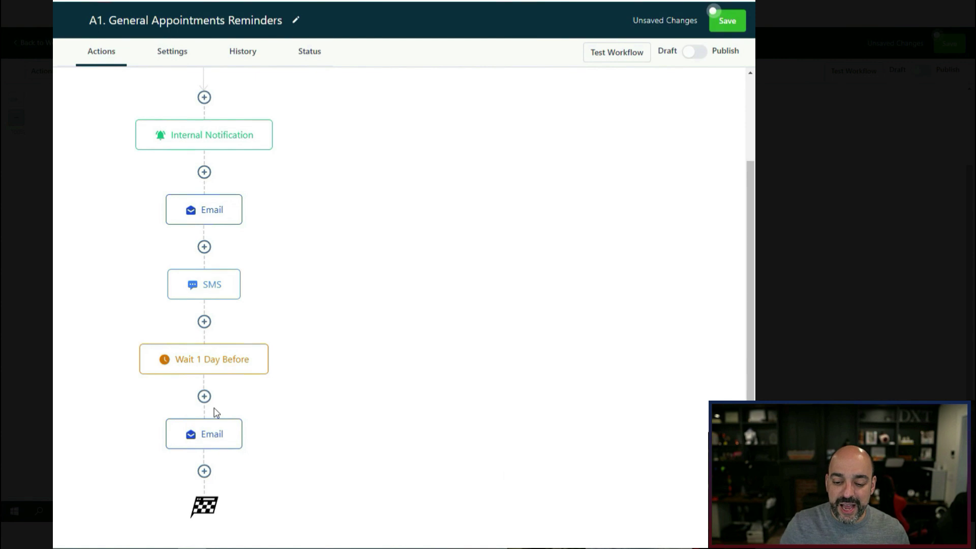
Add a Wait step after the last email, timed 15 minutes before the appointment.
click(204, 471)
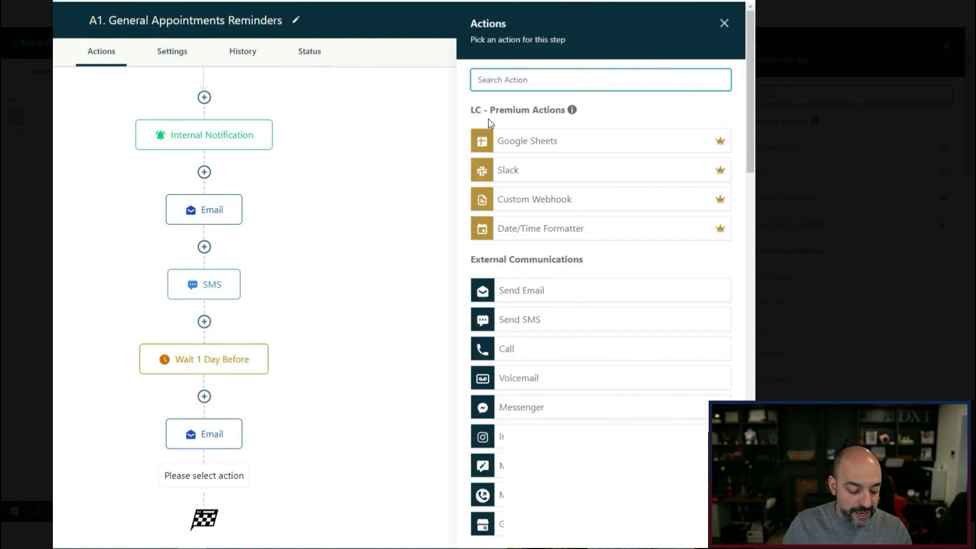
text(wait)
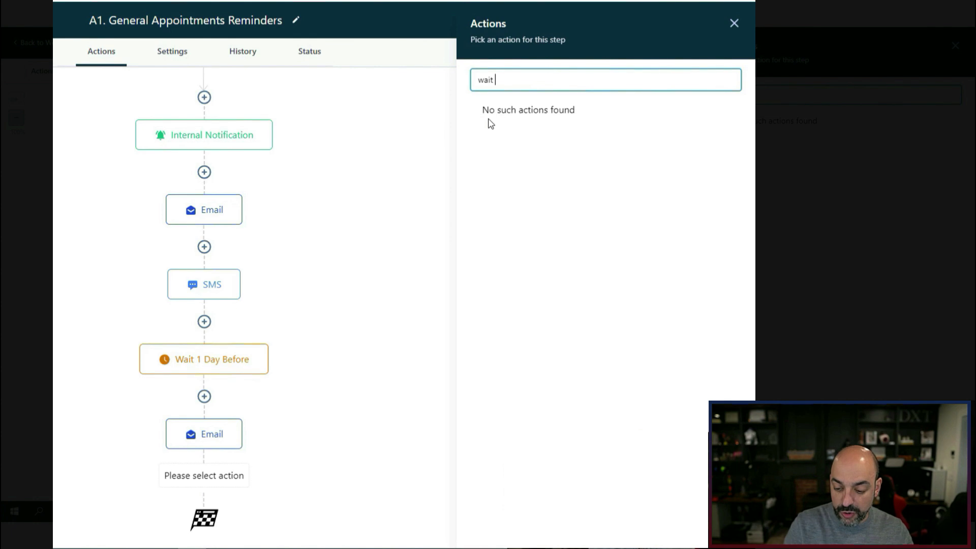
key(BackSpace)
click(523, 139)
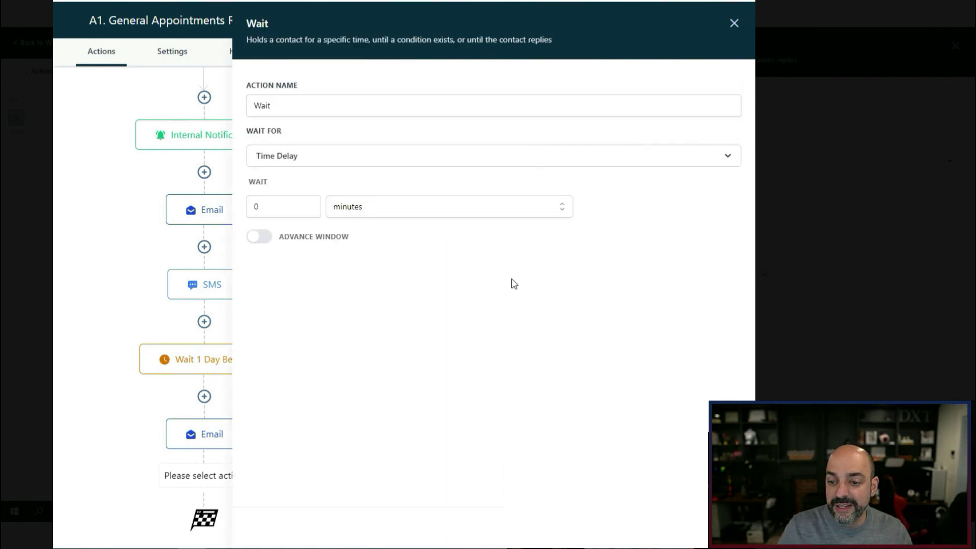
click(317, 159)
click(314, 277)
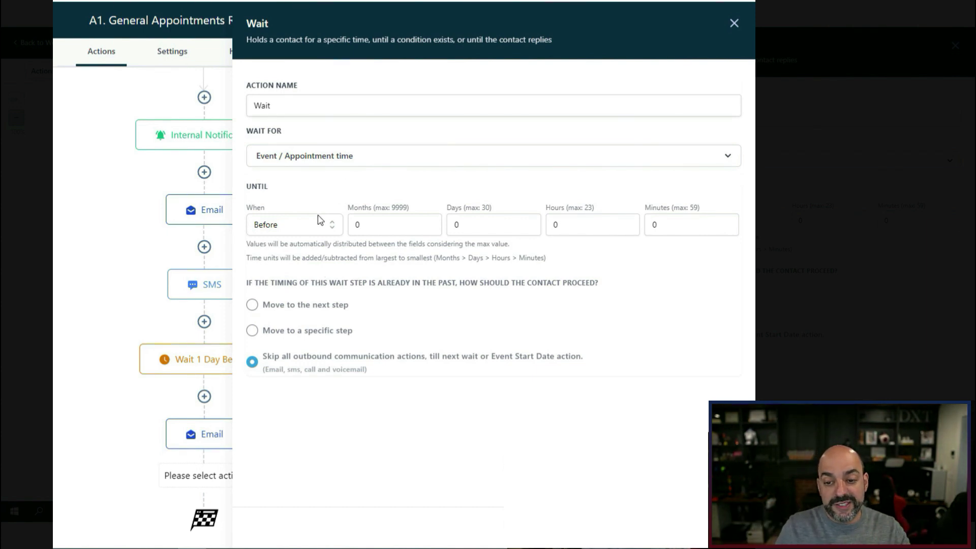
key(Tab)
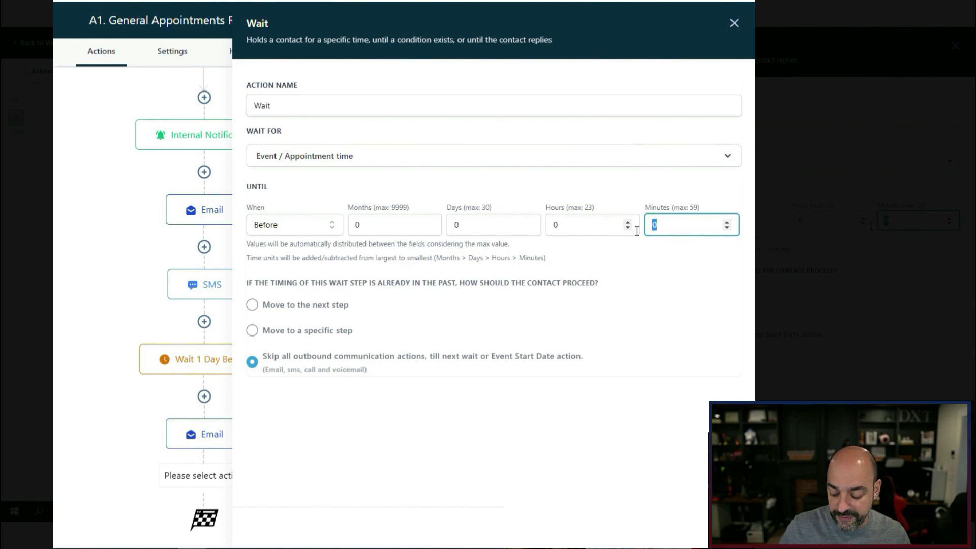
click(711, 527)
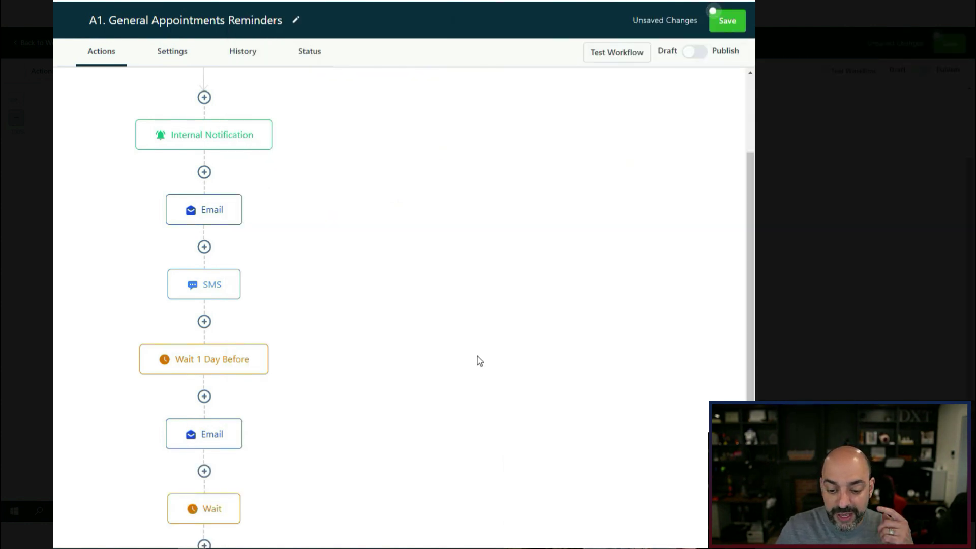
Copy the last Email action and paste it below the new wait.
scroll(297, 353, down, 1)
click(240, 346)
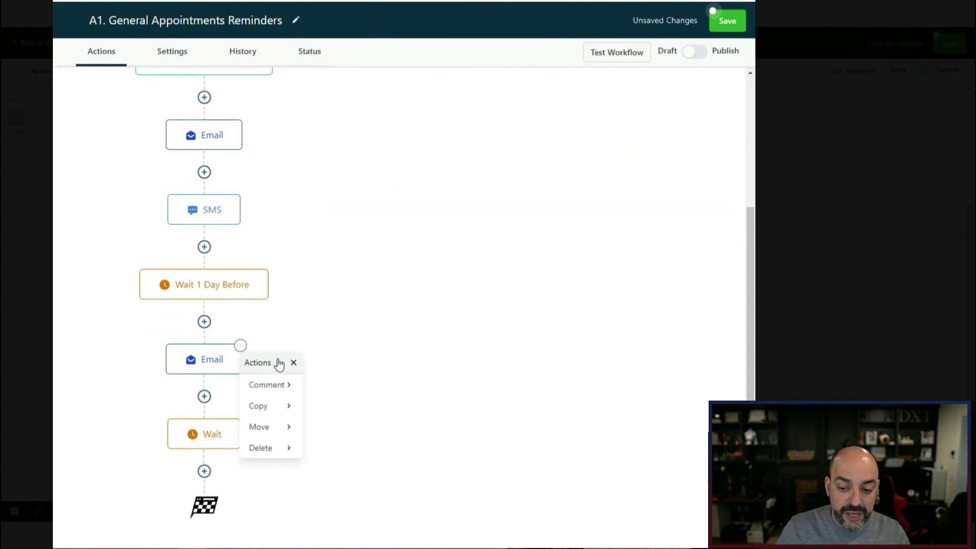
click(269, 409)
click(337, 388)
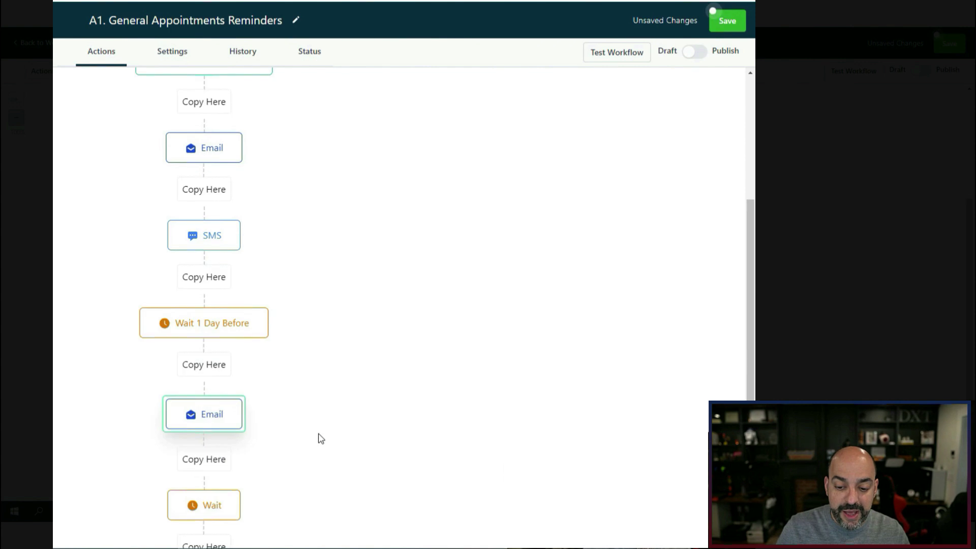
click(207, 466)
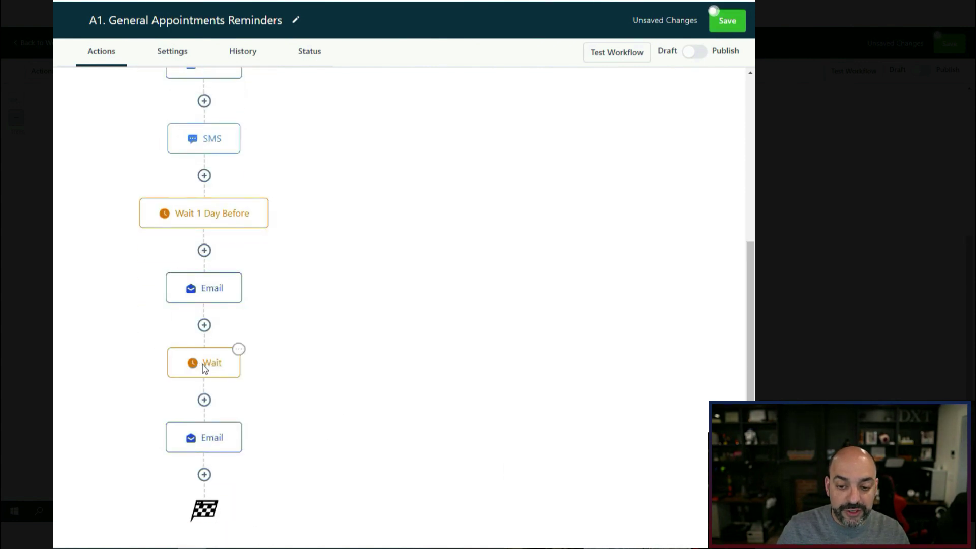
Rename the new wait step to 'Wait 15 Minutes Before'.
click(203, 366)
click(337, 112)
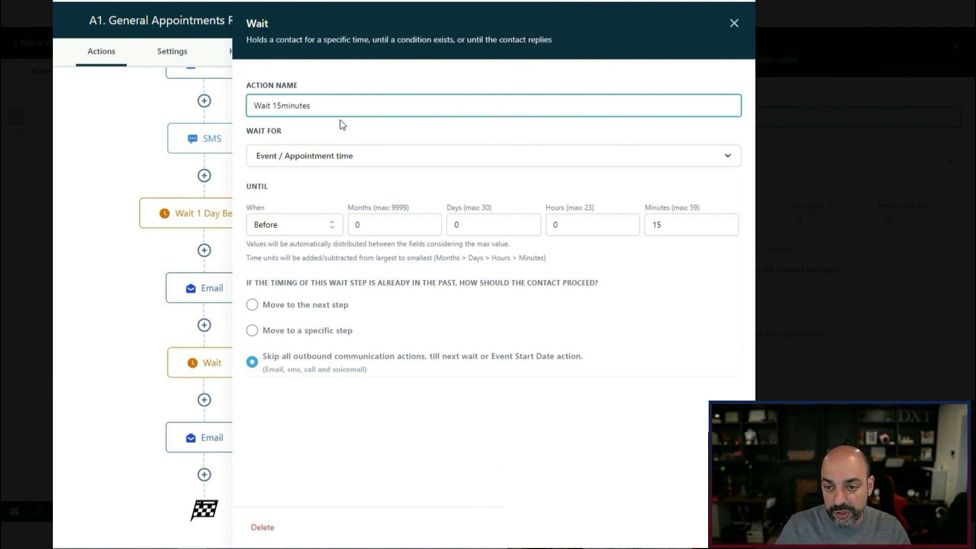
click(283, 105)
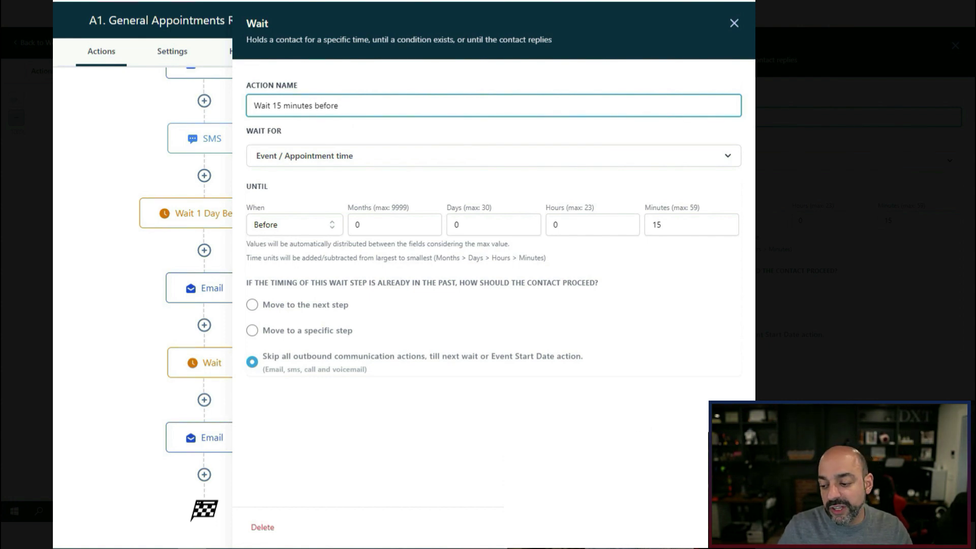
click(710, 527)
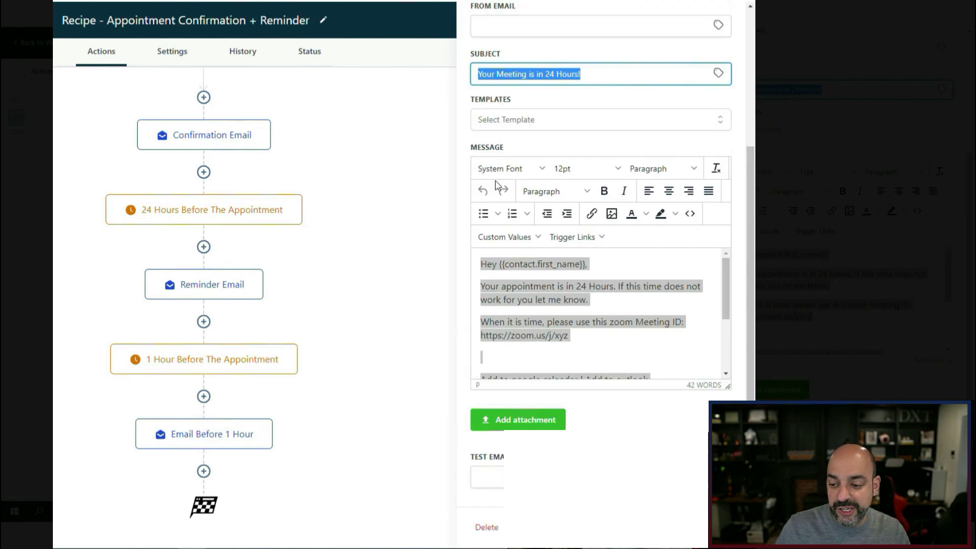
Select the Email Before 1 Hour message text for reference.
scroll(490, 262, down, 1)
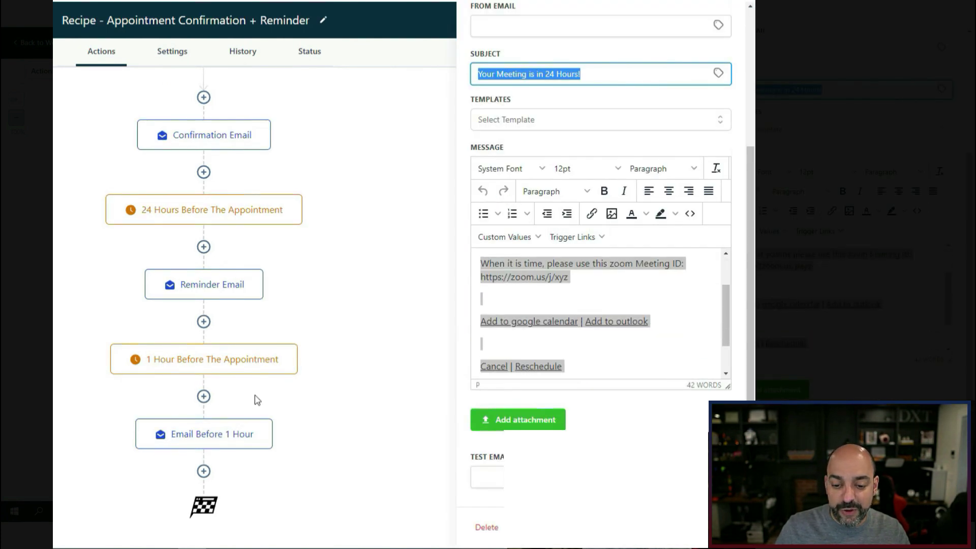
scroll(691, 319, down, 1)
click(220, 434)
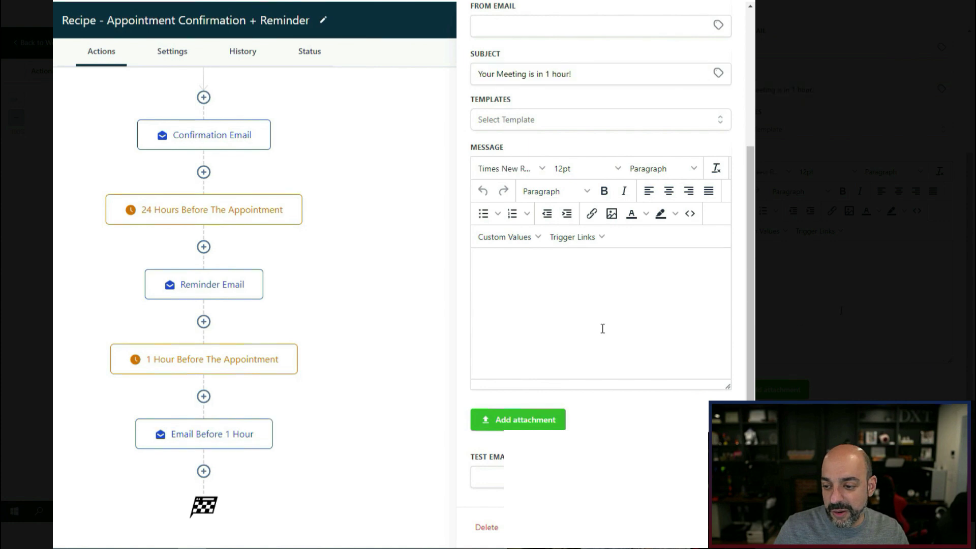
key(ctrl+a)
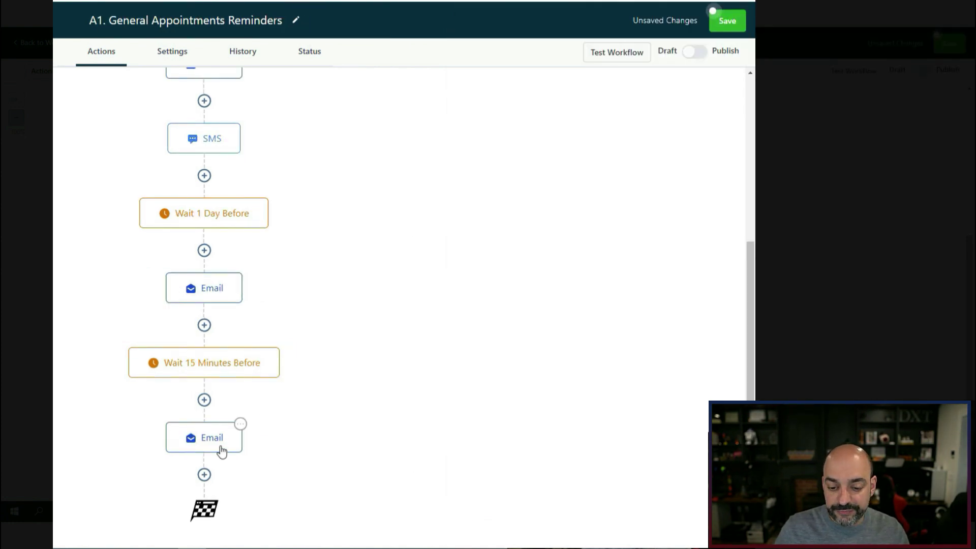
Set the last email's subject to 'Your appointment is in 15 minutes'.
click(219, 448)
triple_click(586, 268)
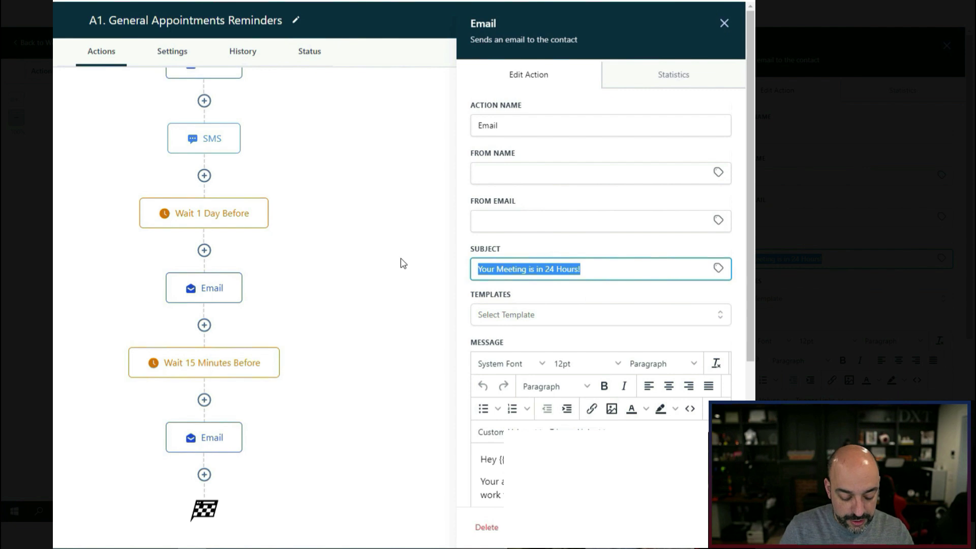
text(Your appointment)
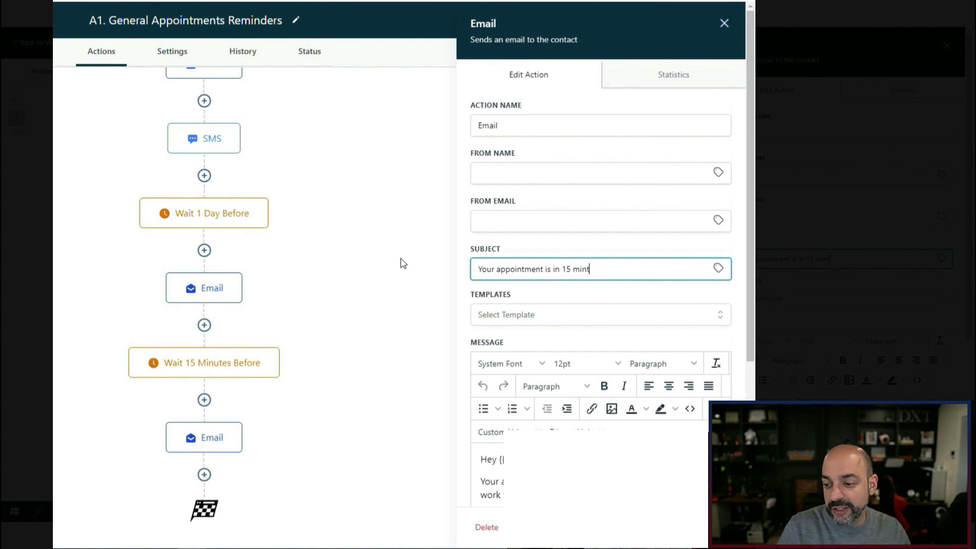
text(ites)
right_click(585, 269)
click(617, 281)
Change '24 Hours' to '15 minutes' in the email body.
scroll(593, 325, down, 4)
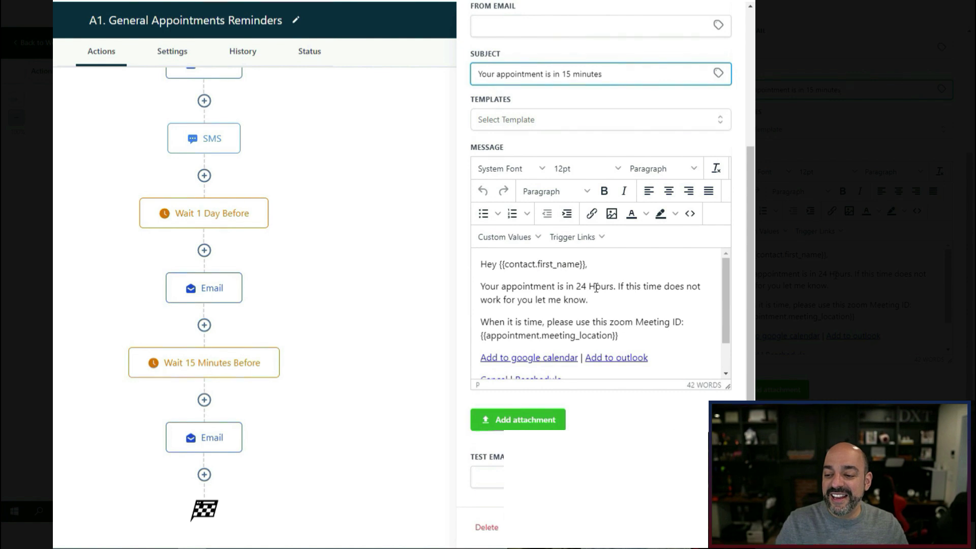
drag(612, 286, 576, 286)
text(15 minutes)
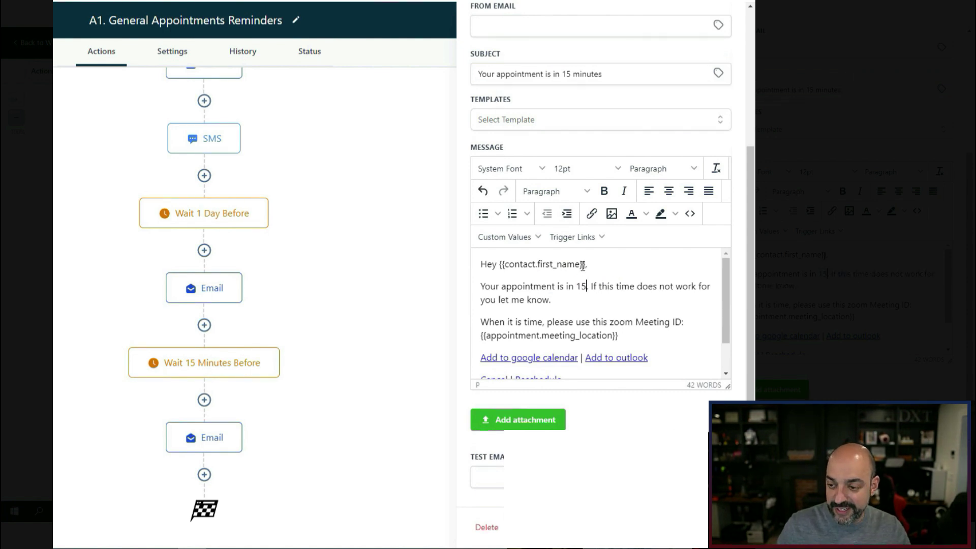
Select the two main body paragraphs for copying and close the email settings.
scroll(624, 314, down, 1)
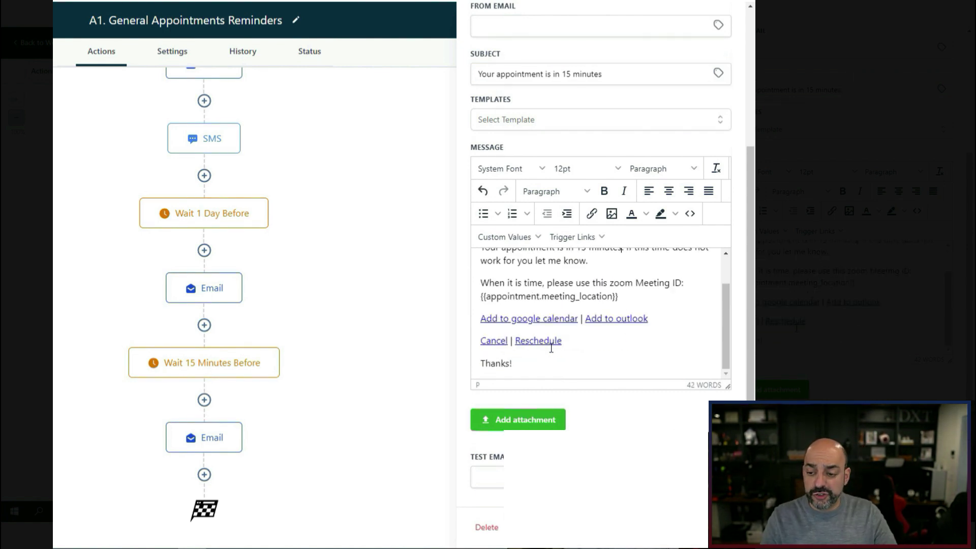
scroll(551, 348, up, 1)
scroll(564, 348, down, 1)
drag(645, 303, 475, 279)
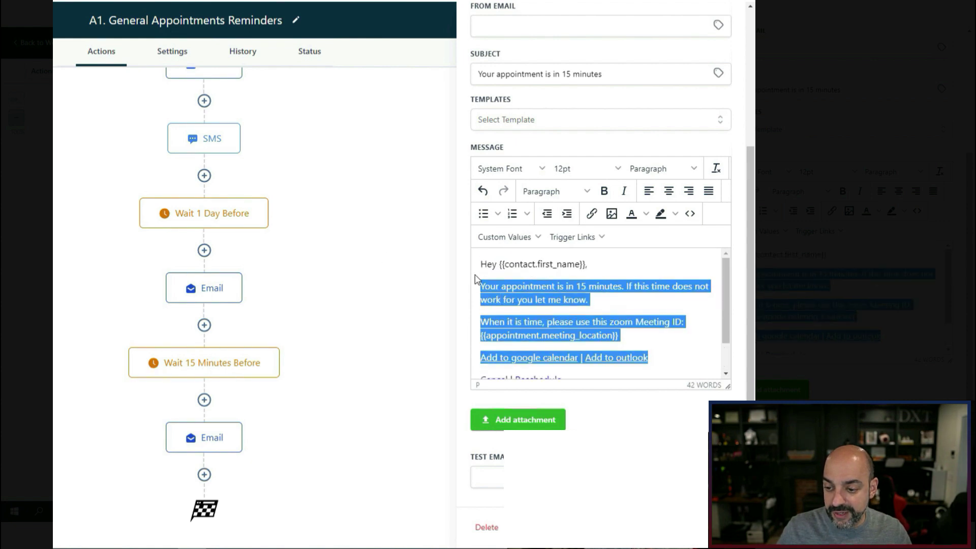
click(655, 329)
drag(625, 333, 449, 284)
key(ctrl+c)
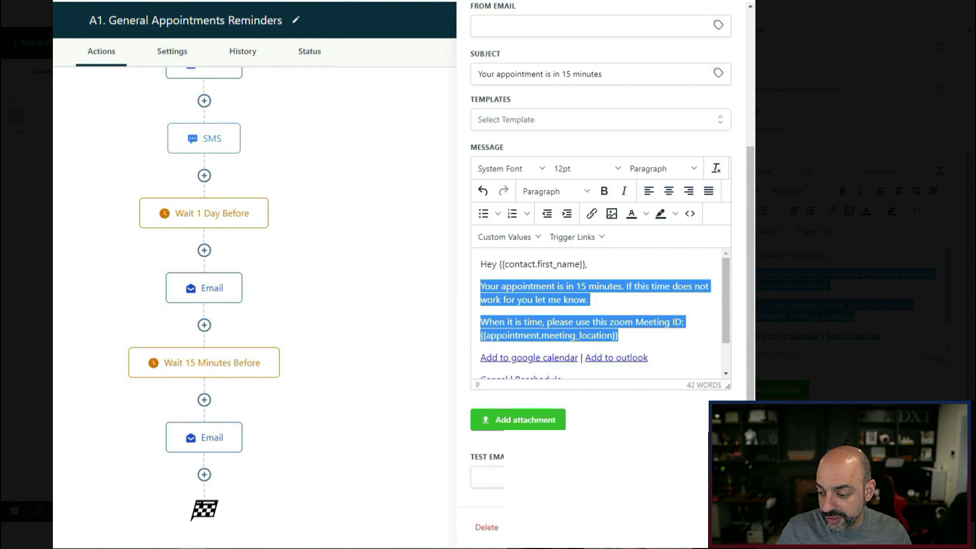
click(701, 527)
scroll(409, 322, down, 1)
Add a final SMS step containing the pasted 15-minute reminder paragraphs.
click(205, 472)
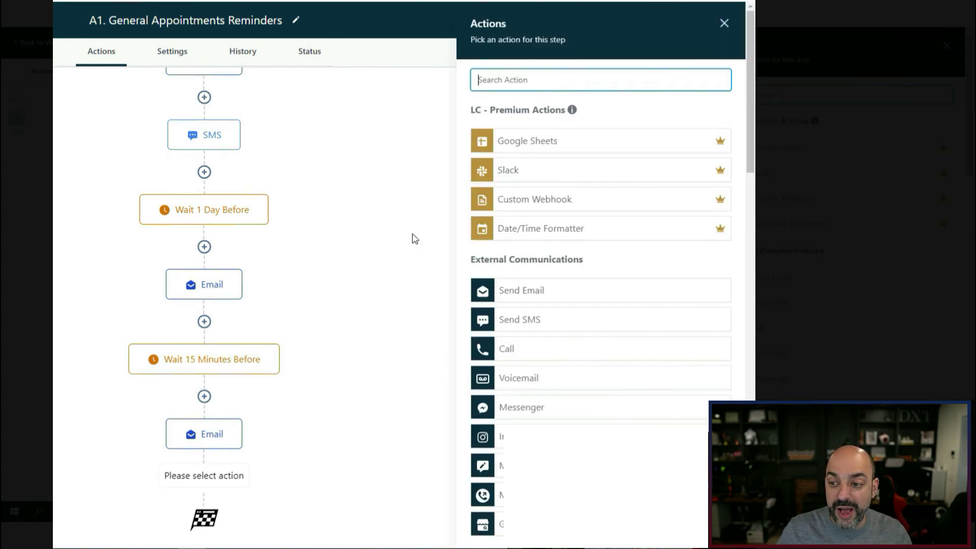
scroll(513, 198, down, 3)
click(539, 203)
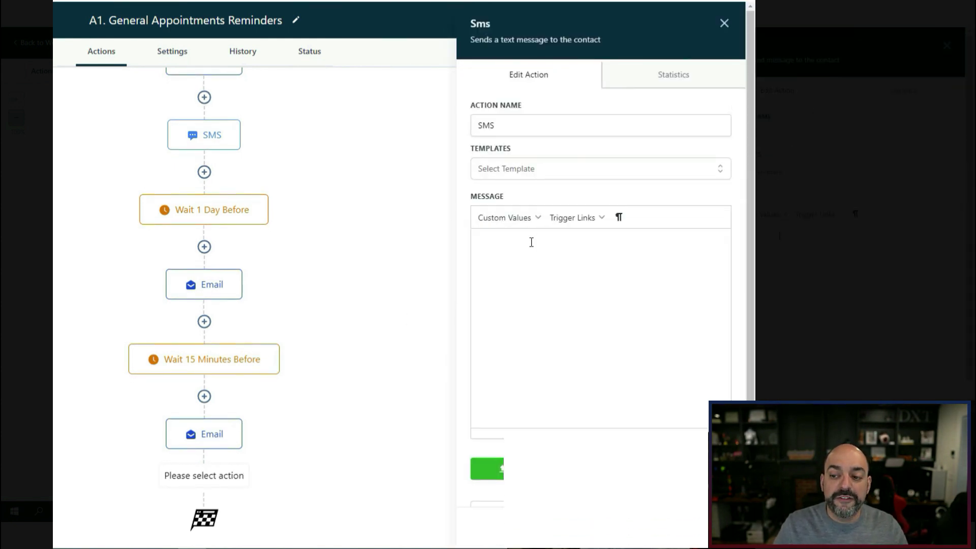
key(ctrl+v)
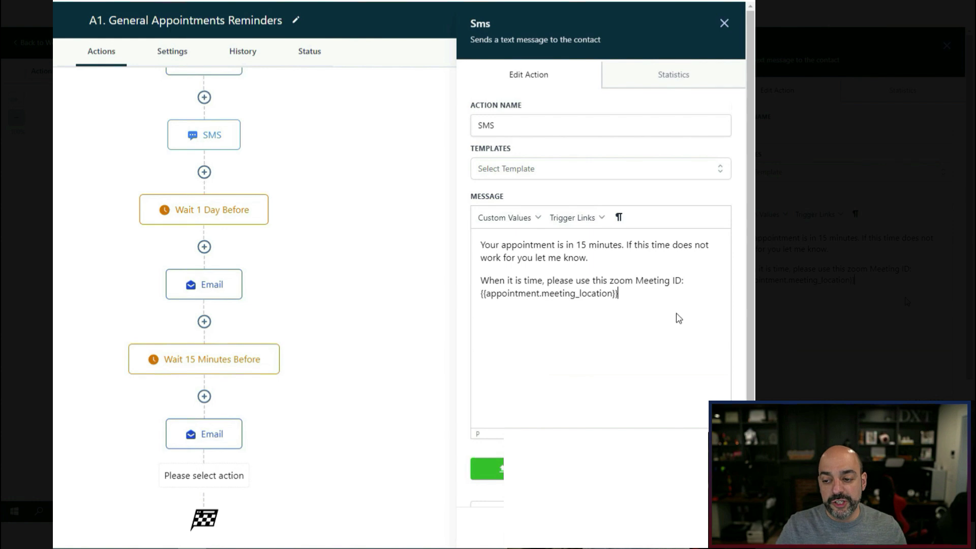
click(673, 468)
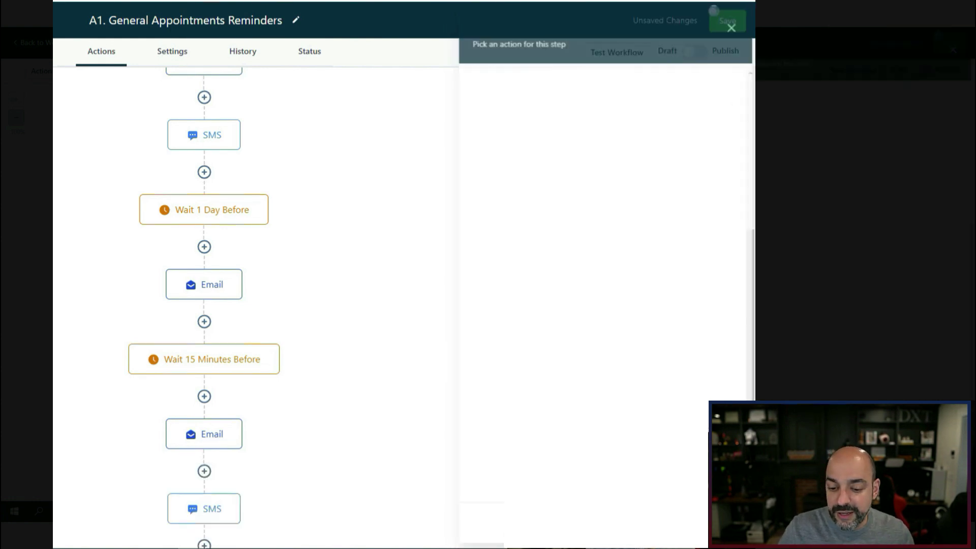
mouse_move(220, 377)
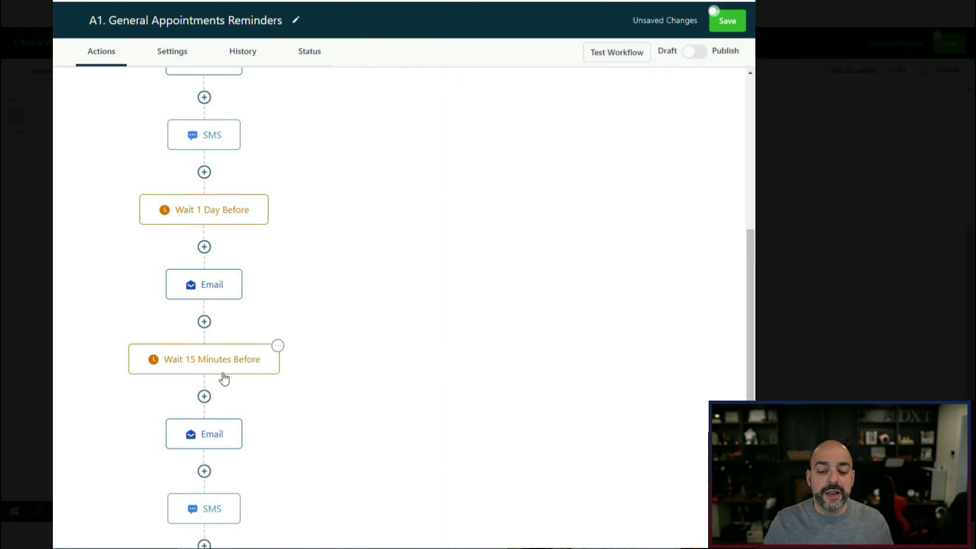
scroll(251, 345, up, 5)
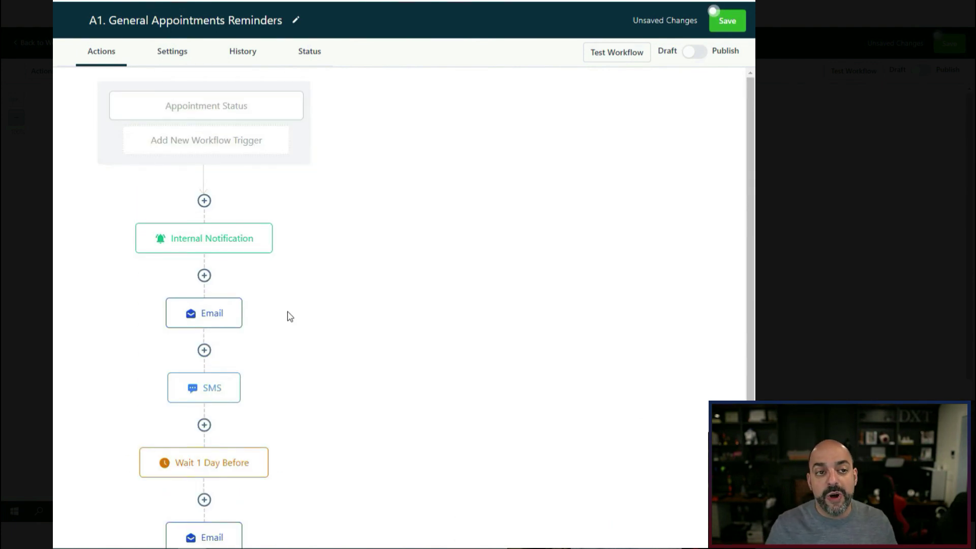
Insert a Create/Update Opportunity action right after the trigger.
click(205, 201)
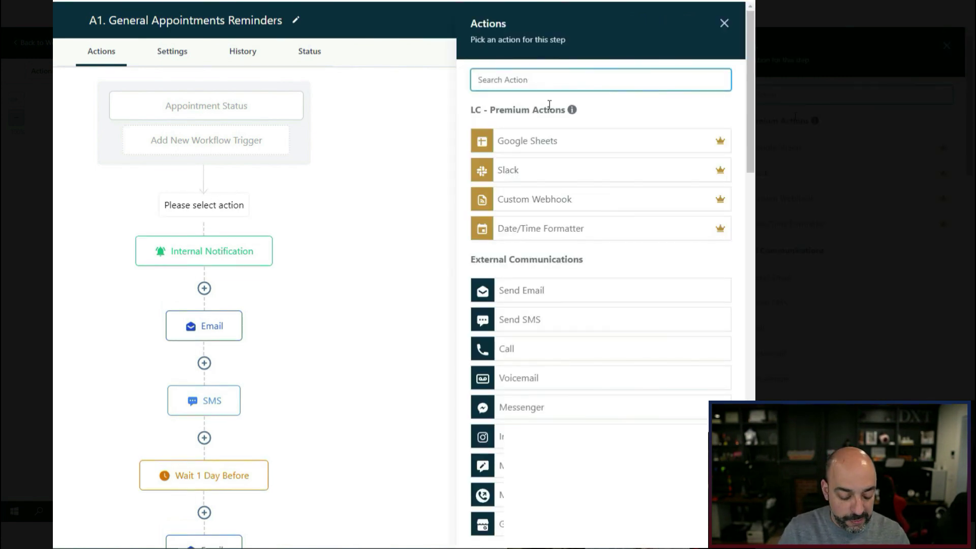
text(pip)
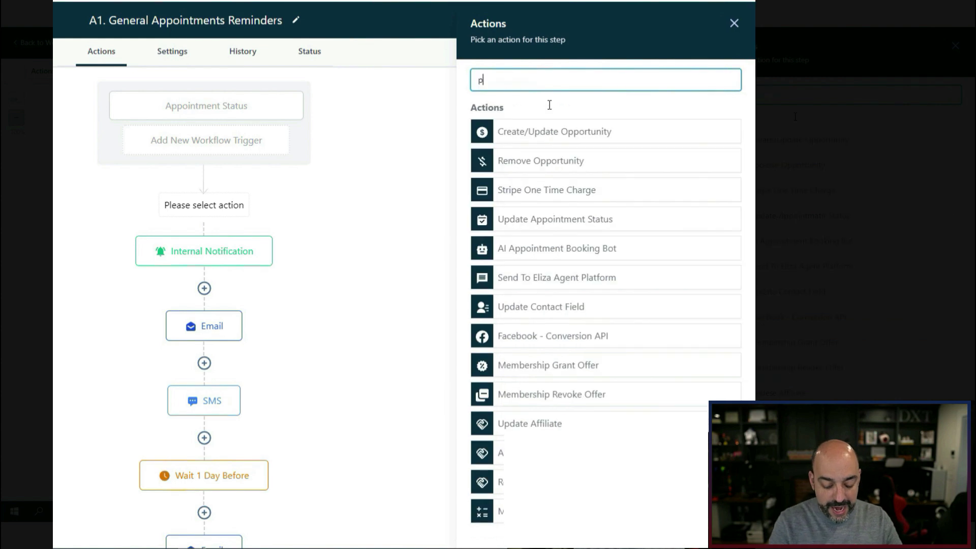
key(BackSpace)
key(BackSpace)
key(BackSpace)
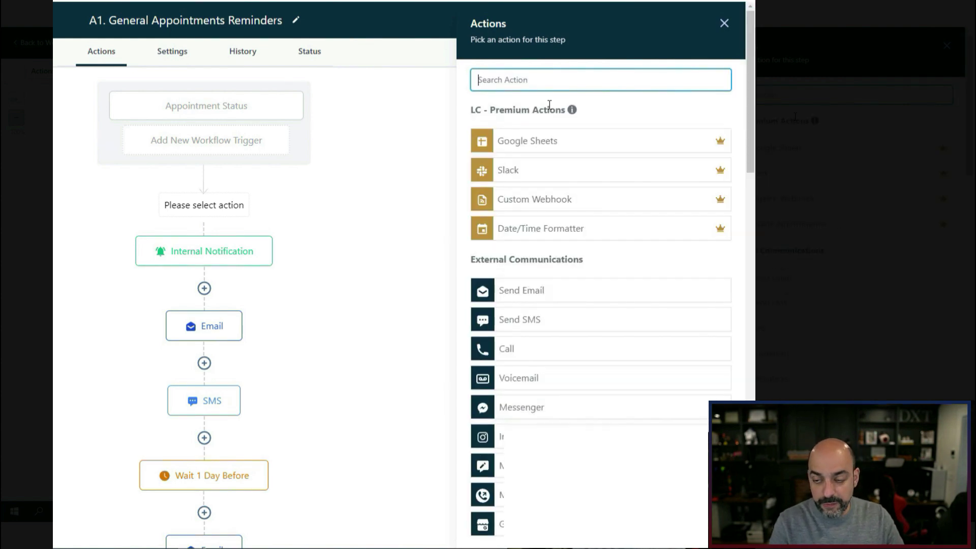
text(opp)
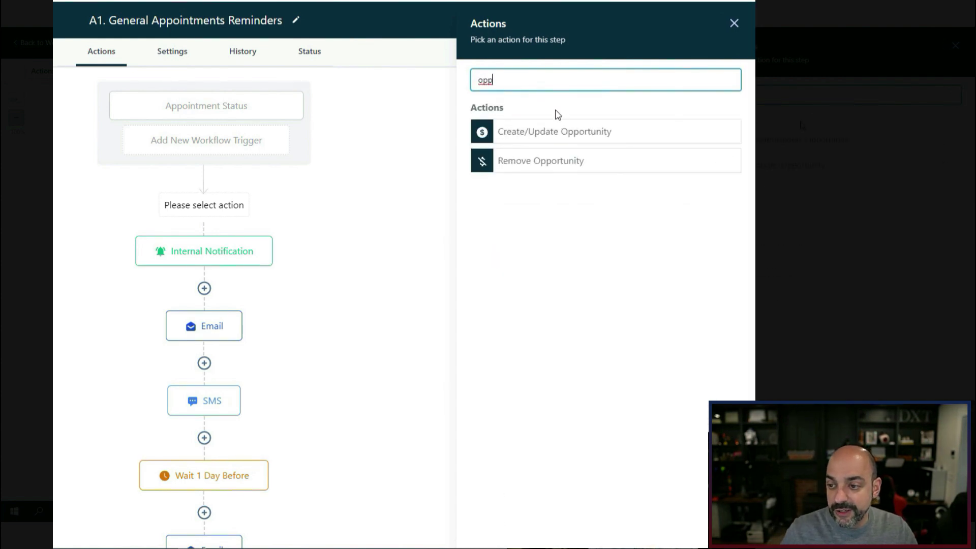
click(565, 131)
Find no pipeline available, close the opportunity settings, and save the workflow.
click(803, 157)
click(803, 161)
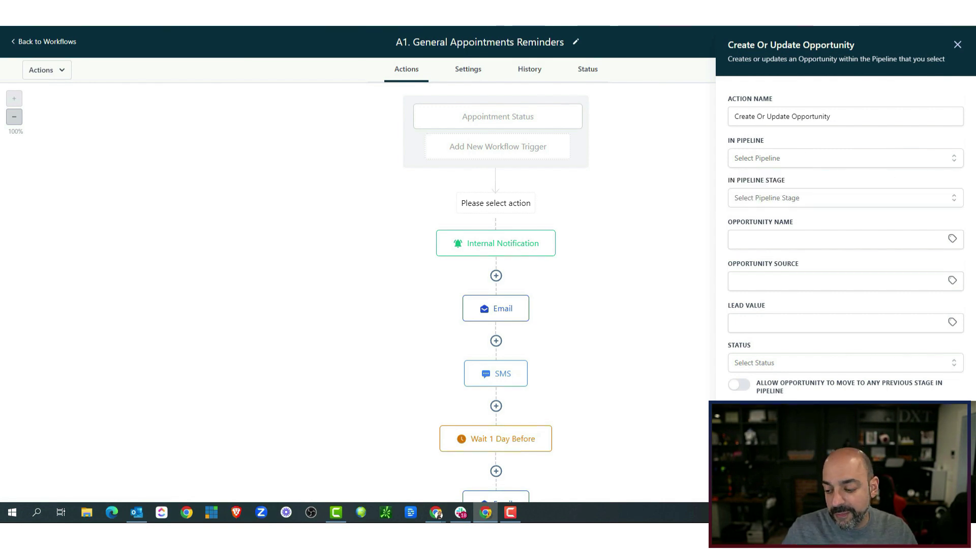
click(957, 44)
click(940, 41)
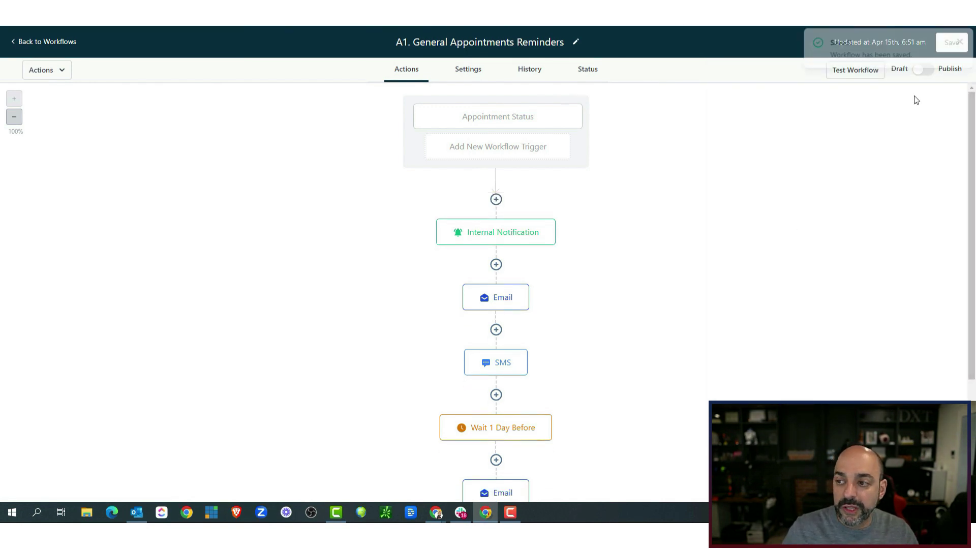
Start a new pipeline under Opportunities > Pipelines with first stage 'Form Submitted'.
click(56, 44)
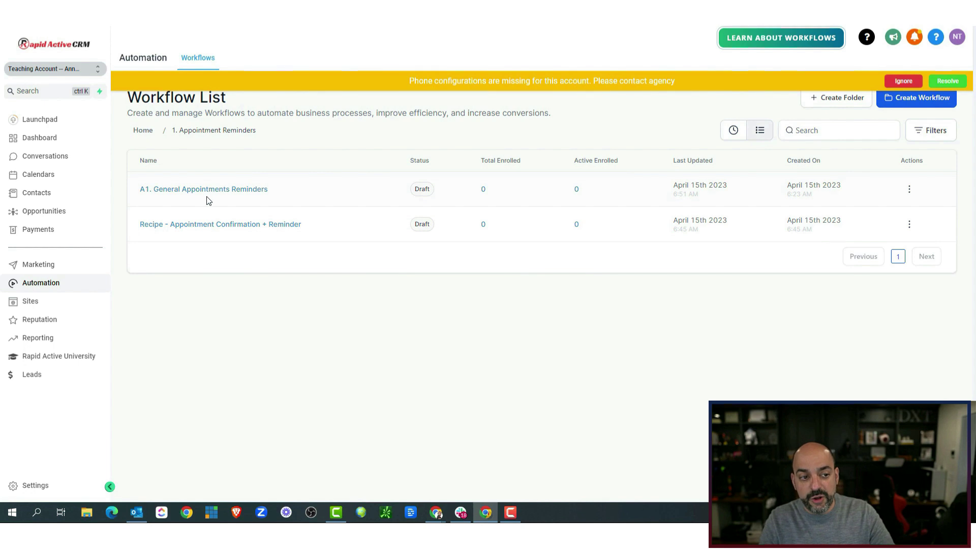
click(62, 218)
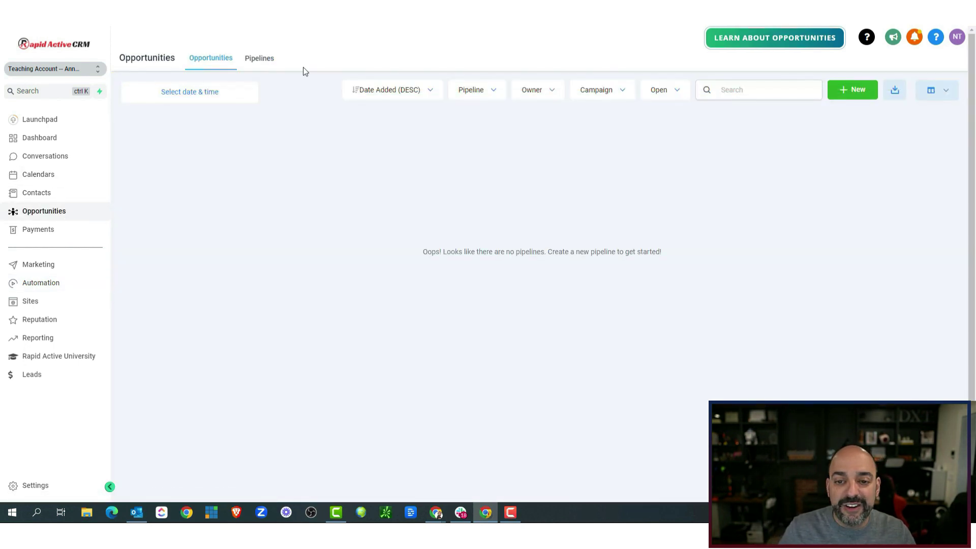
click(264, 61)
click(889, 104)
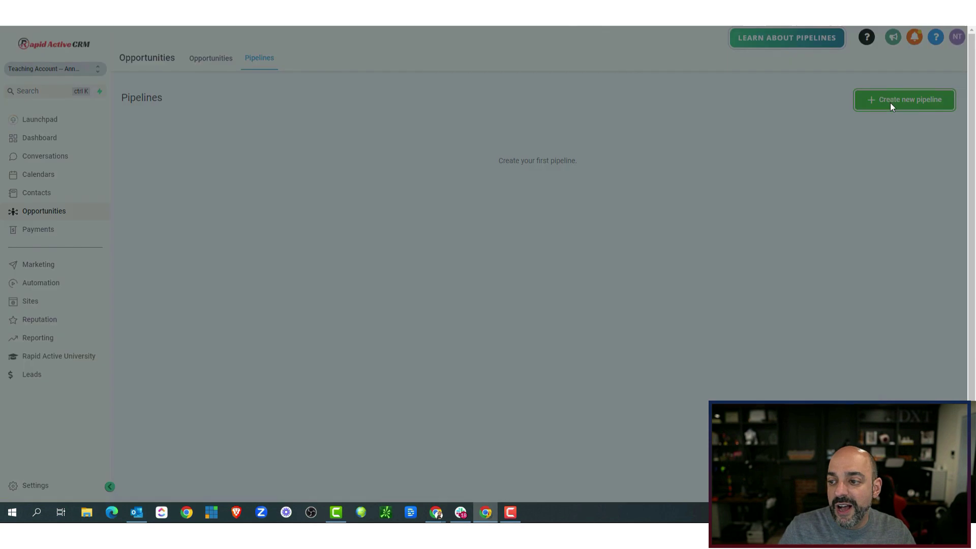
click(424, 145)
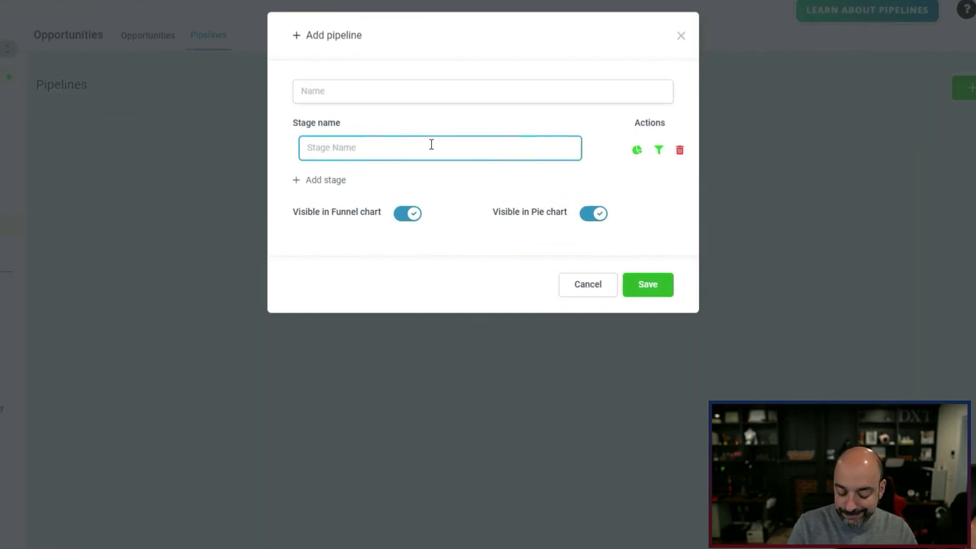
text(Form Sub)
key(BackSpace)
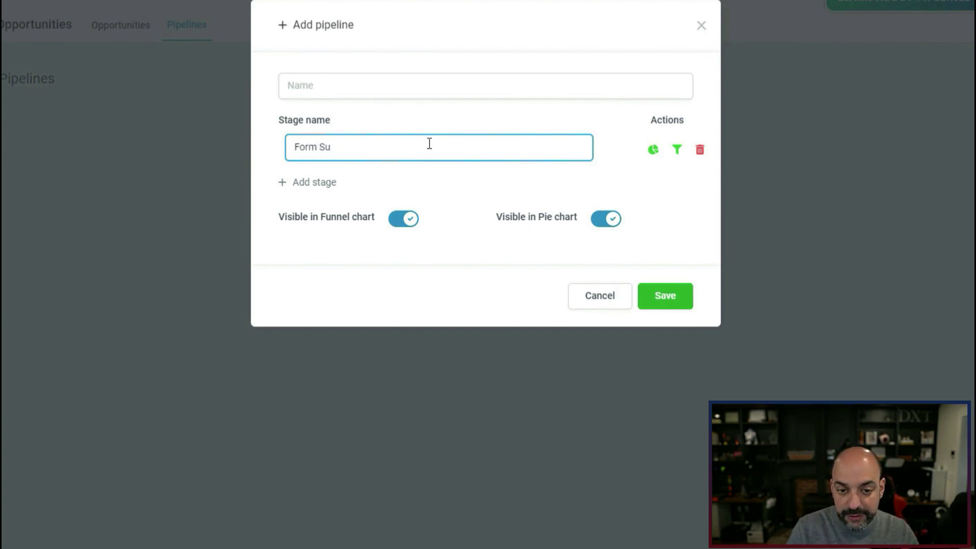
text(bmitted)
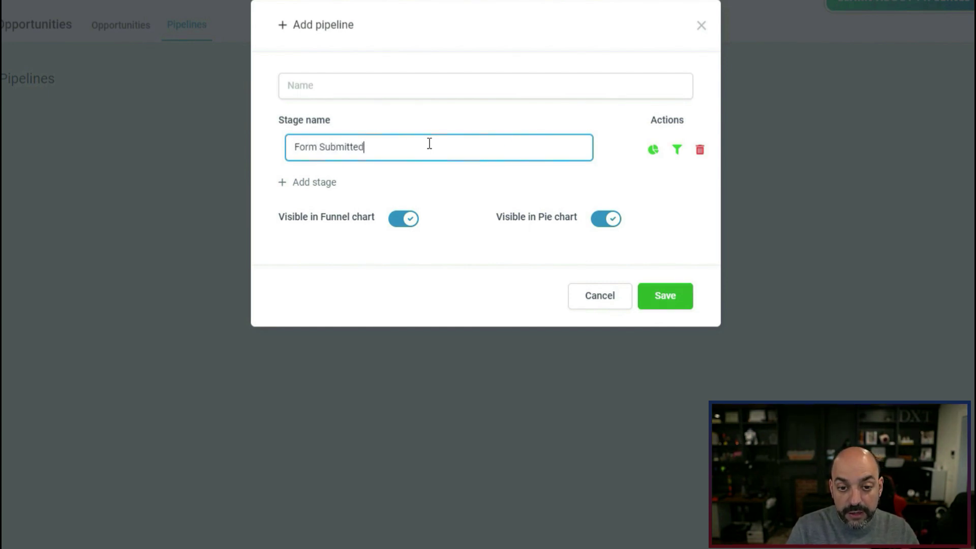
Add stages 'Appointment Booked', 'Customer Bought' and 'Customer Lost'.
click(313, 182)
click(338, 185)
text(Ao)
text(poin)
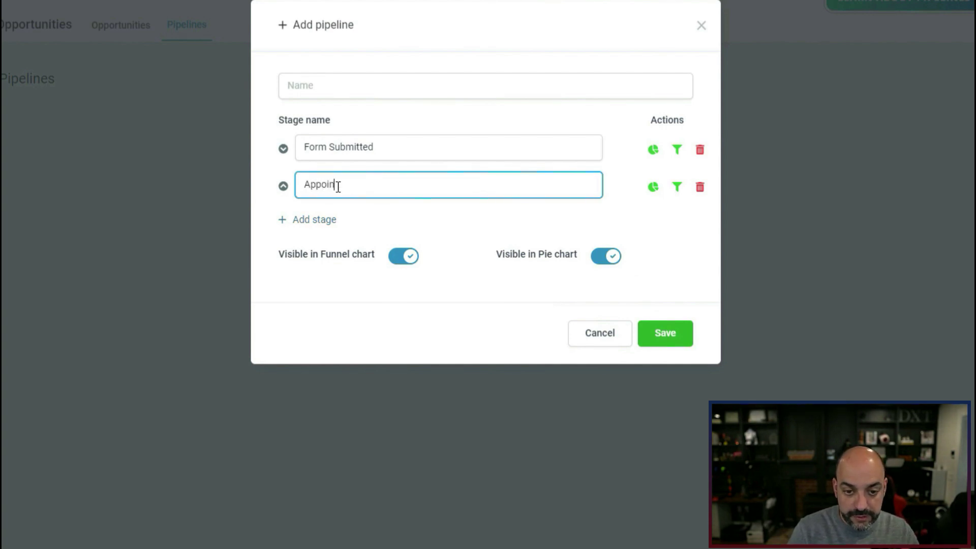
text(tment)
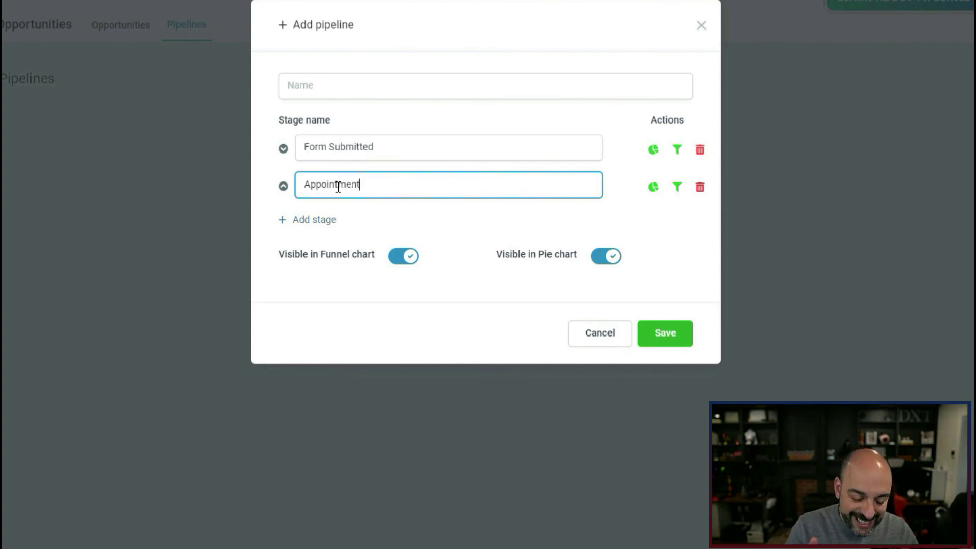
text( Booked)
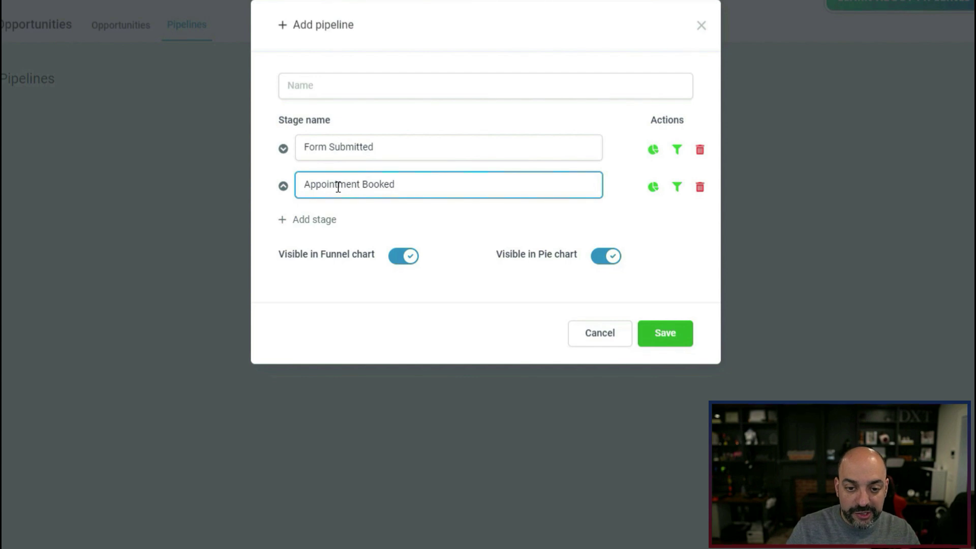
click(319, 217)
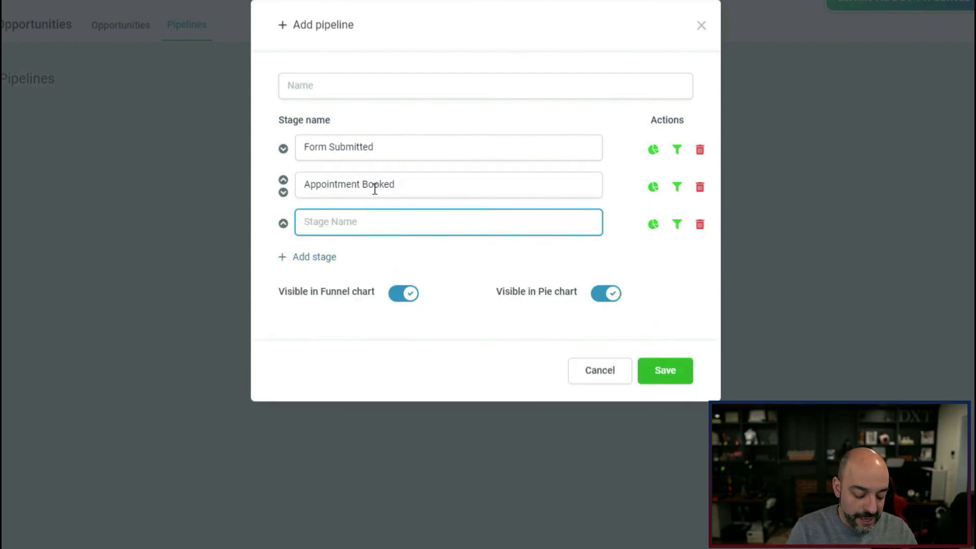
text(Customer Bouiht)
click(307, 256)
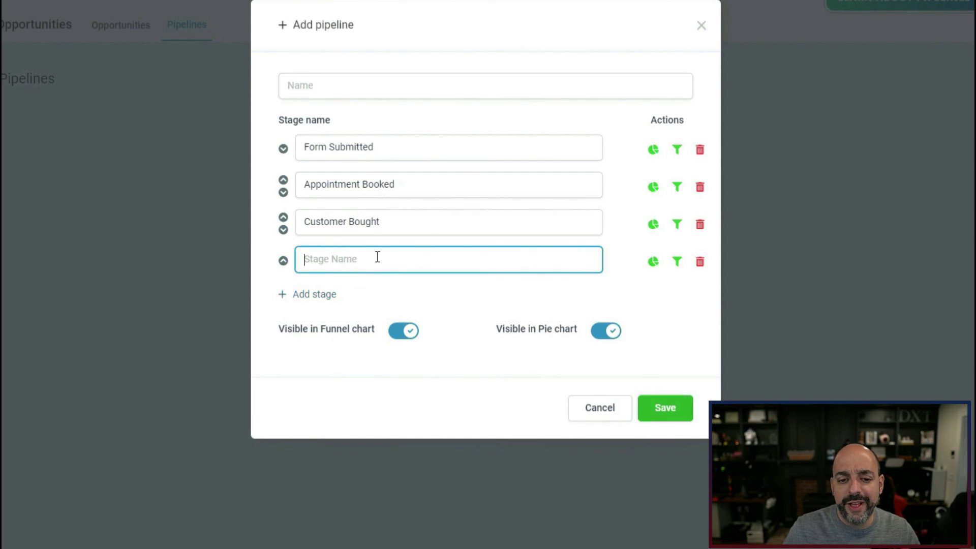
text(Customer Lost)
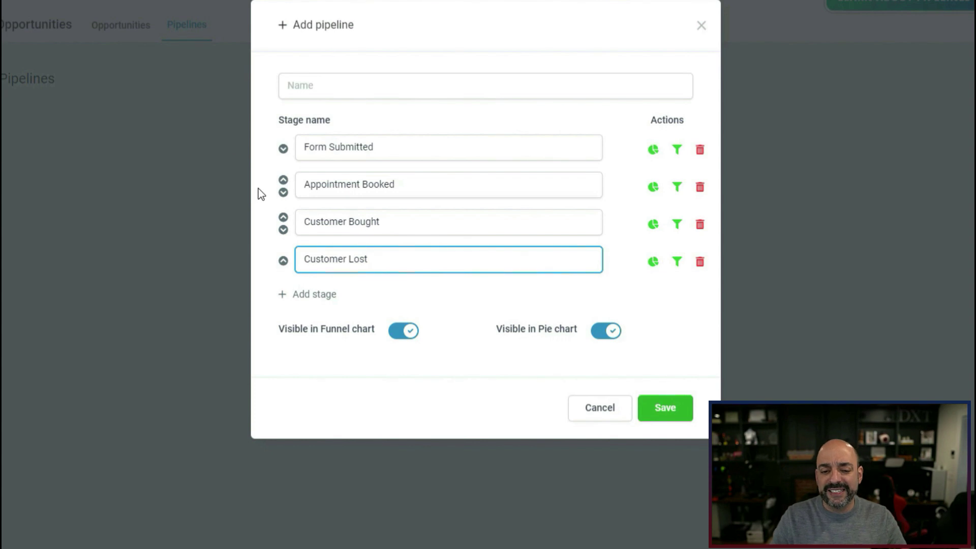
Name the pipeline 'Test Pipeline' and save it.
click(330, 82)
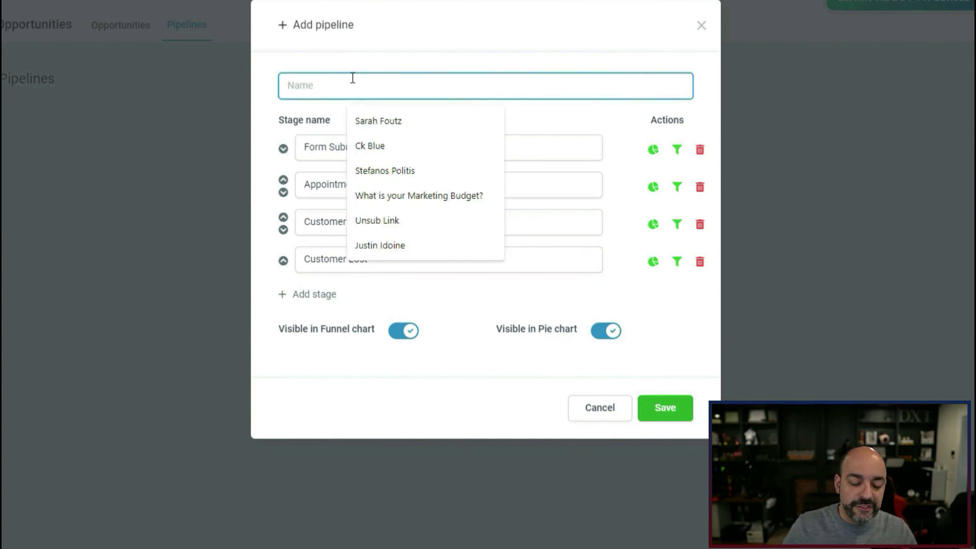
text(Test Pipe)
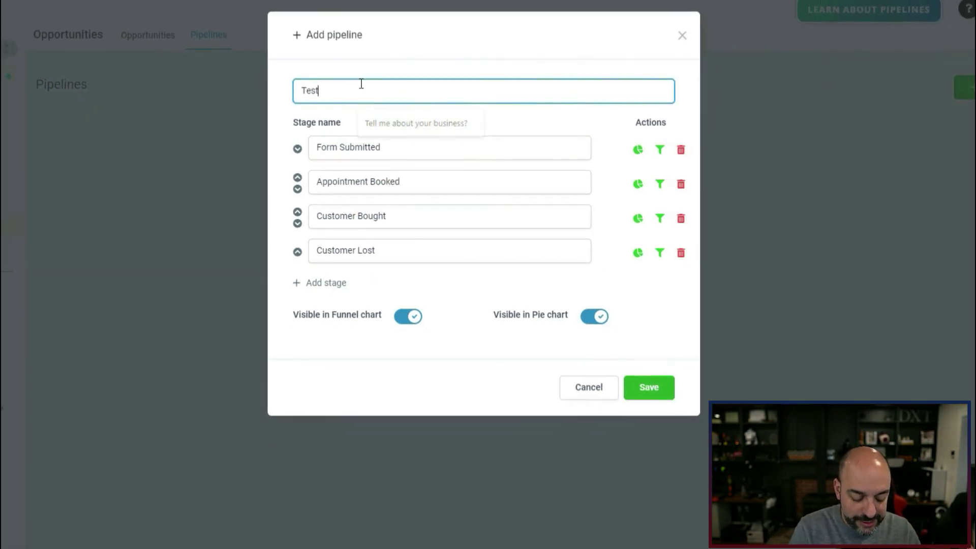
text(line)
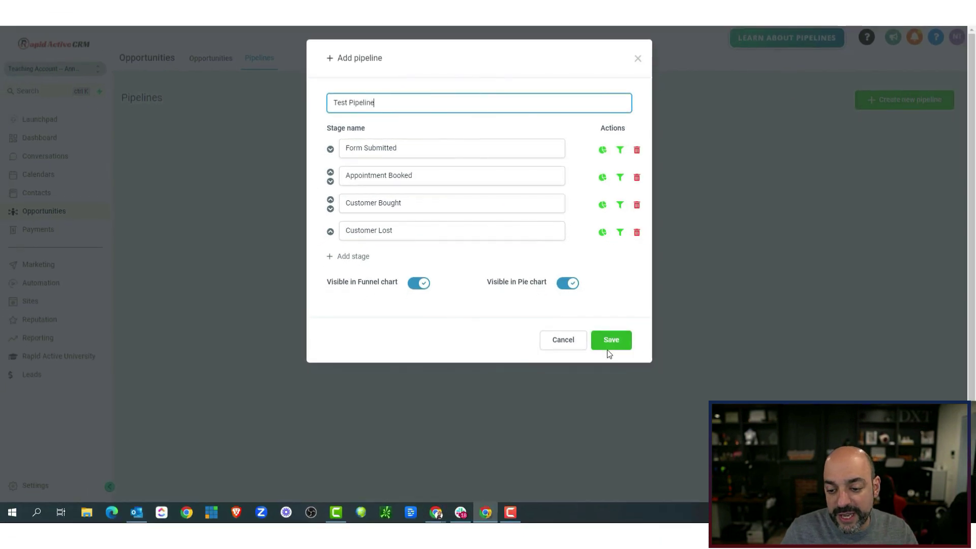
click(608, 349)
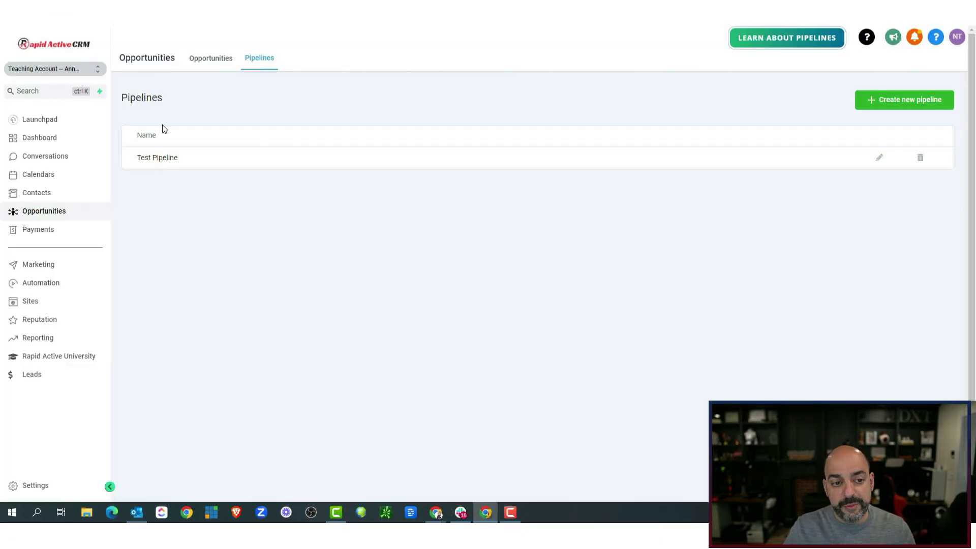
Open A1. General Appointments Reminders from the 1. Appointment Reminders folder and add a step after Internal Notification.
click(203, 57)
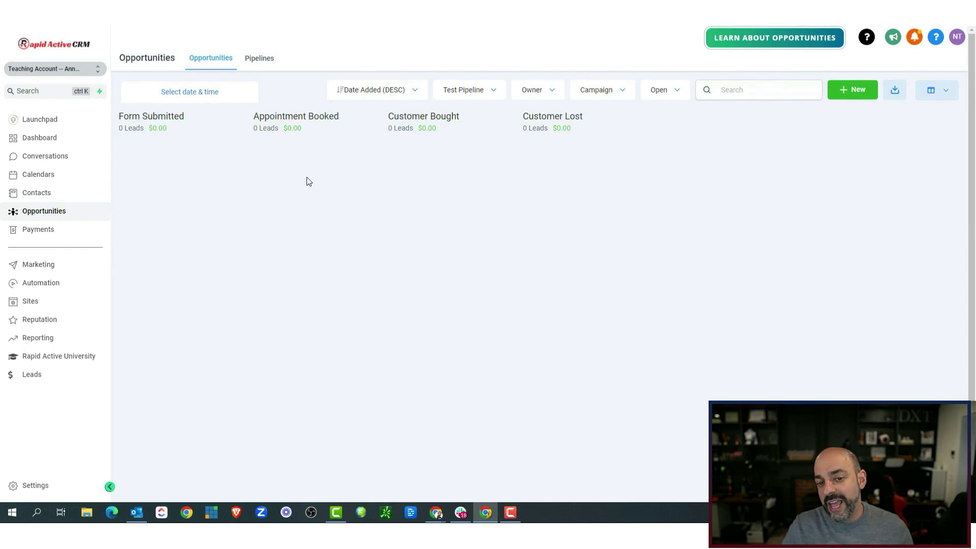
click(46, 284)
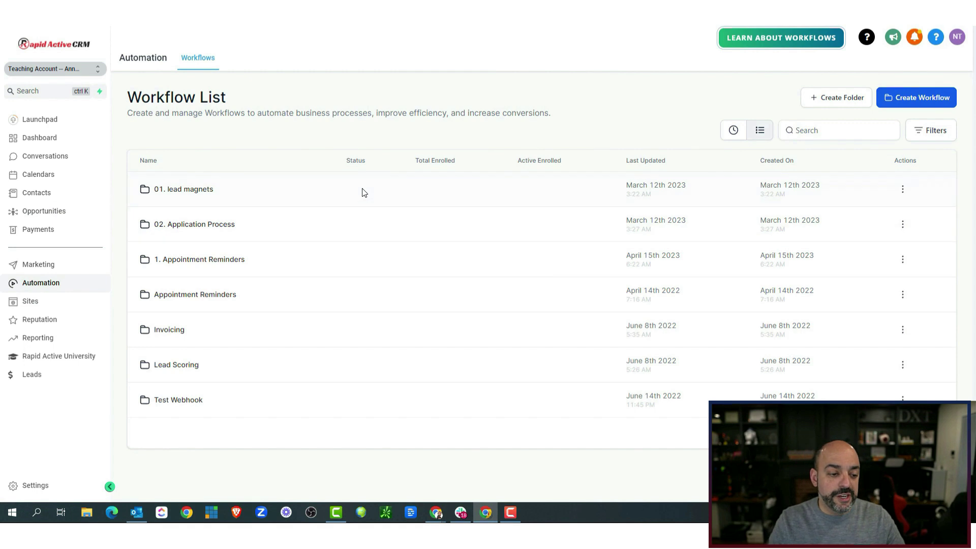
click(196, 259)
click(224, 191)
scroll(489, 148, down, 4)
scroll(490, 153, up, 4)
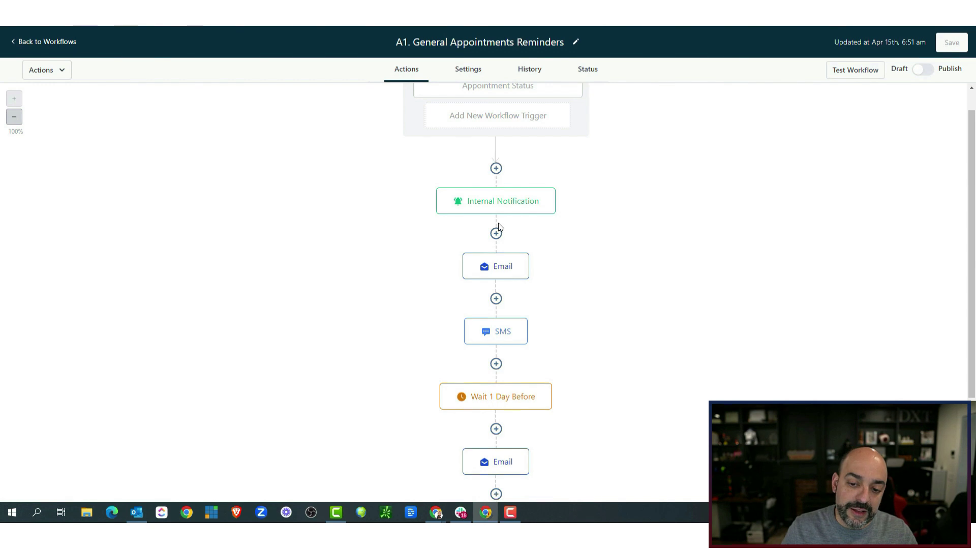
click(496, 233)
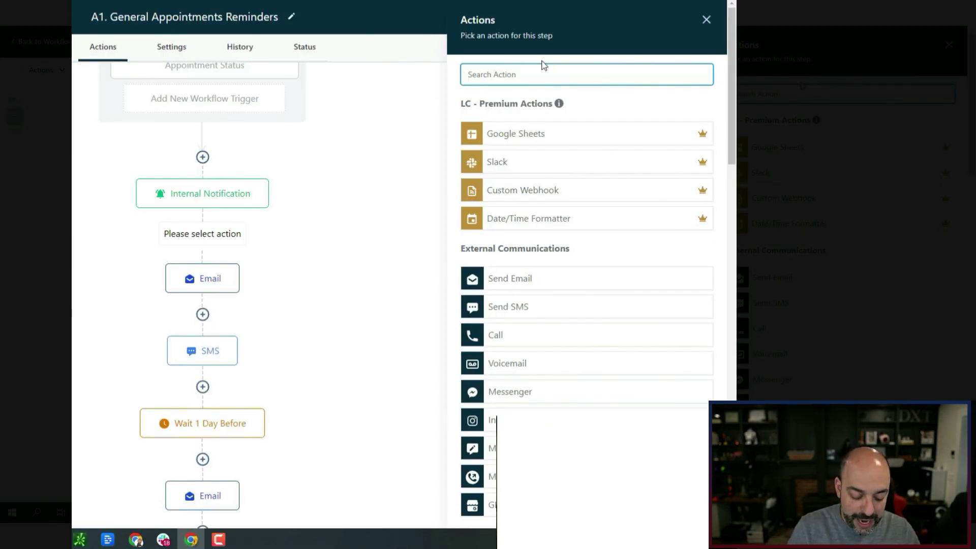
Add a Create/Update Opportunity action in Test Pipeline's Appointment Booked stage.
text(opp)
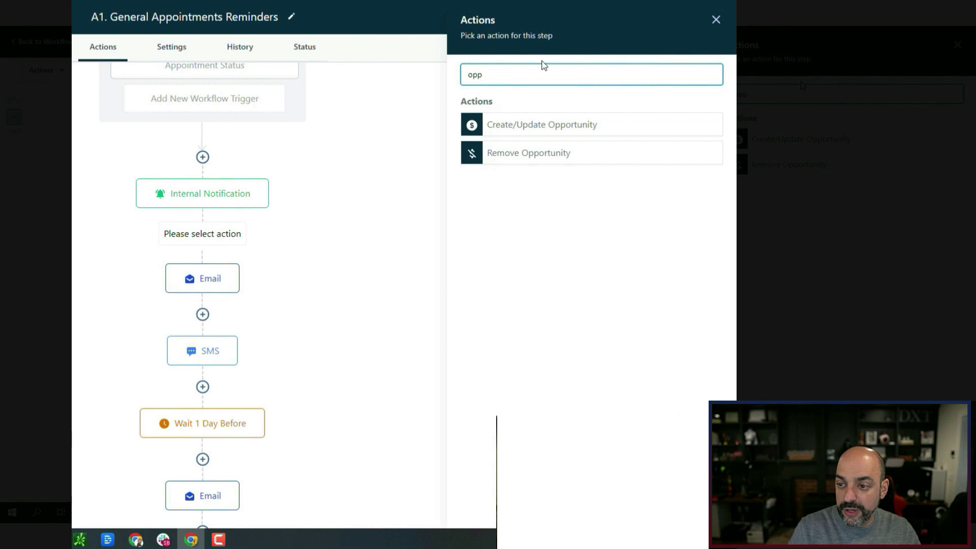
click(592, 124)
click(523, 149)
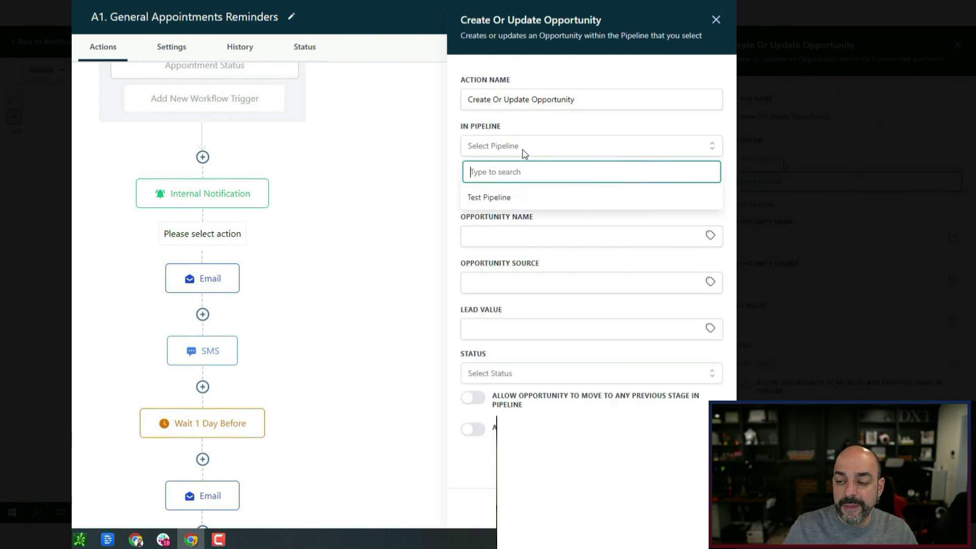
click(518, 197)
click(524, 192)
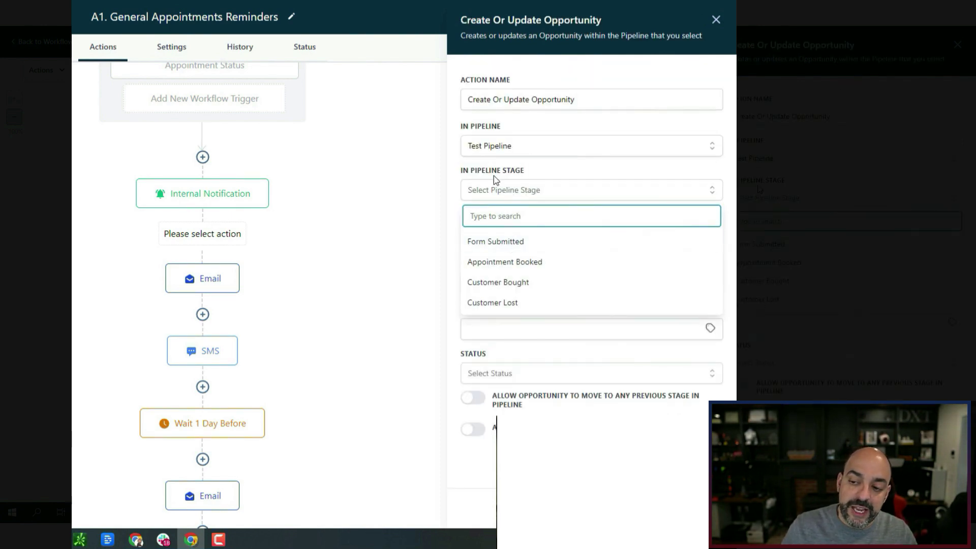
click(512, 263)
Name the opportunity with the contact's Full Name, a dash, and Phone custom values.
click(713, 236)
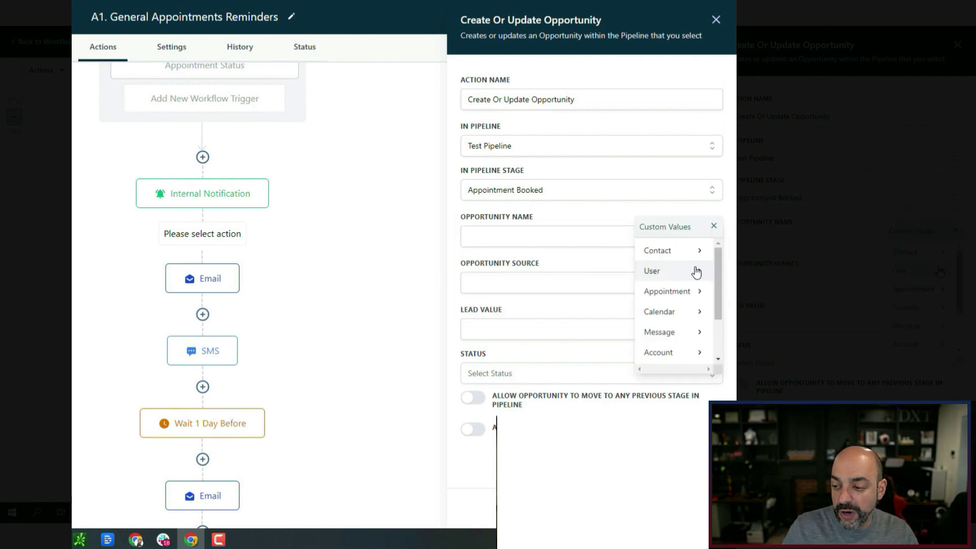
click(696, 250)
click(693, 258)
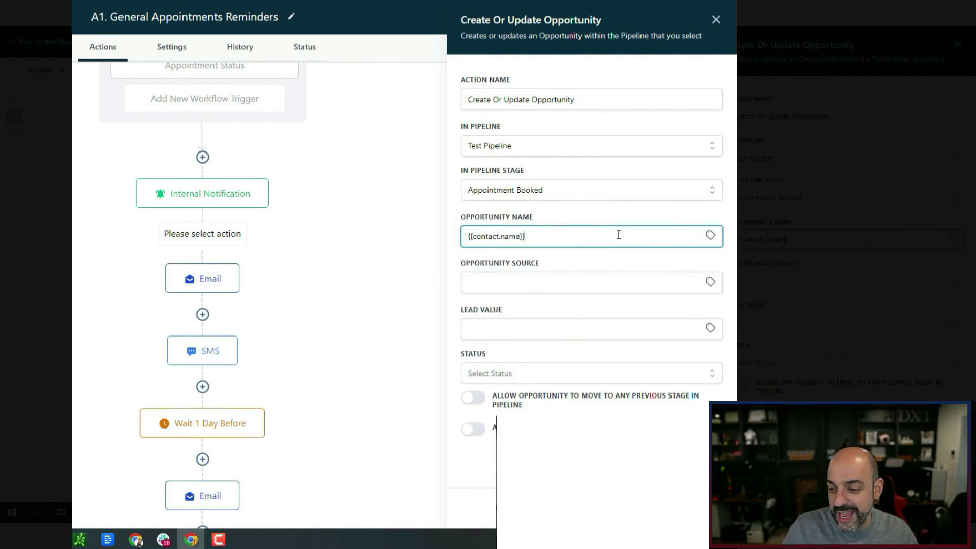
text(-)
click(710, 235)
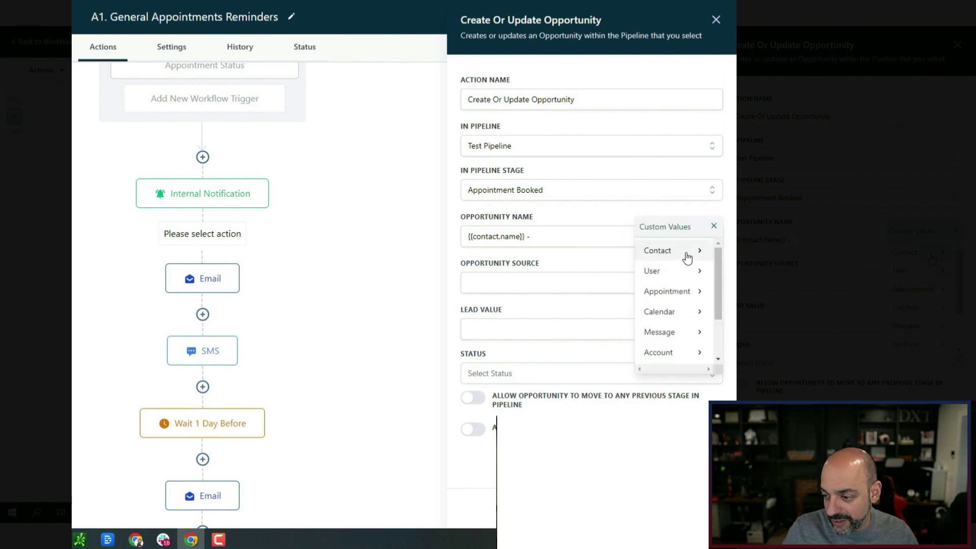
click(687, 256)
click(660, 330)
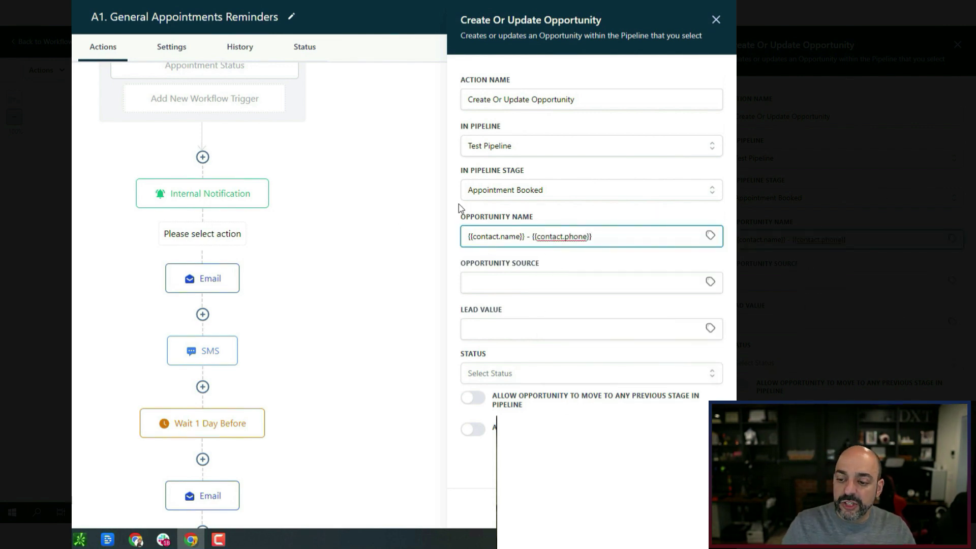
Allow moving the opportunity to previous stages and save the step.
click(474, 399)
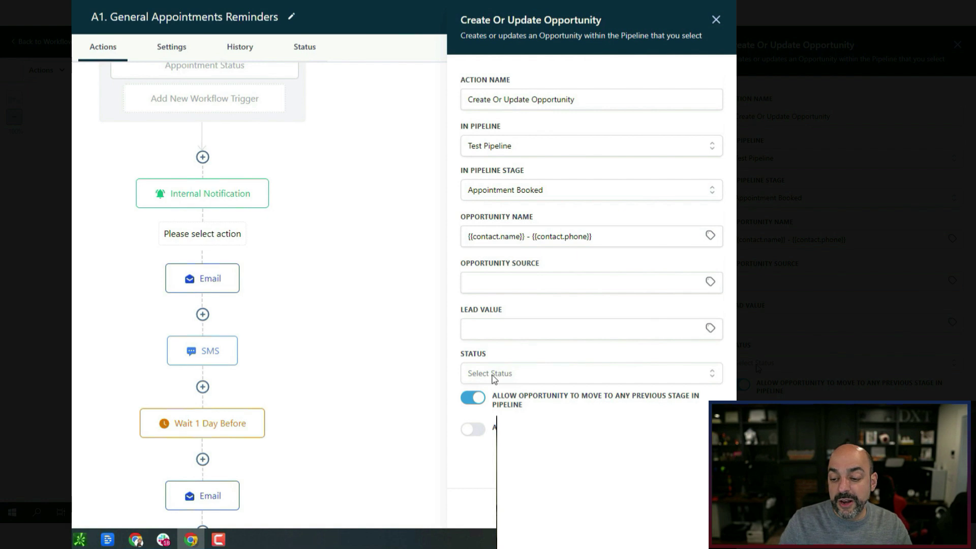
click(516, 375)
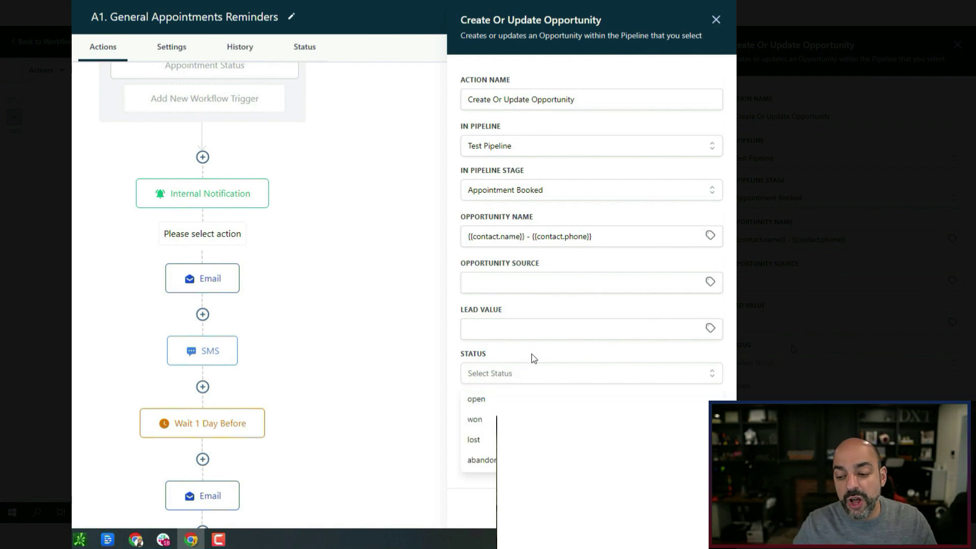
click(457, 301)
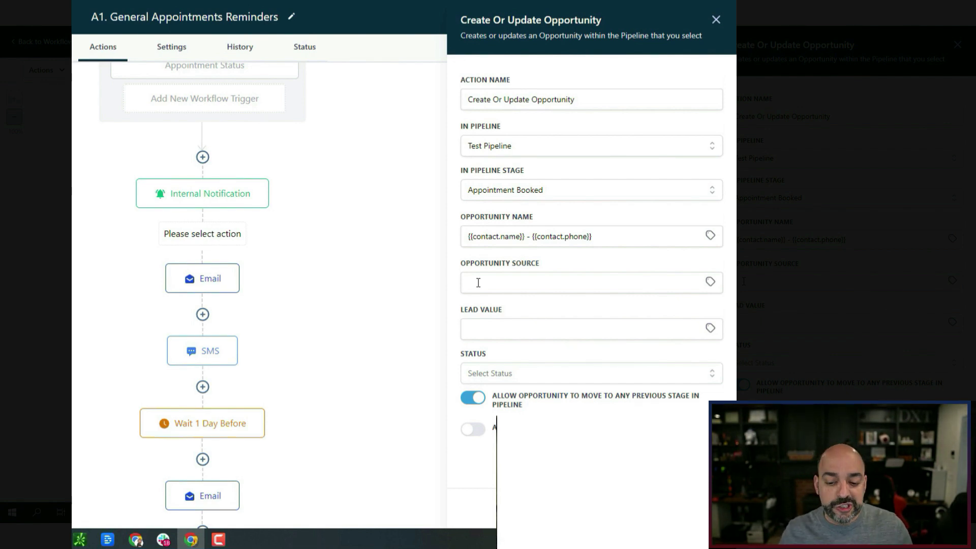
click(692, 508)
click(203, 302)
Add an Add Contact Tag step applying a new 'appointment booked' tag.
text(tag)
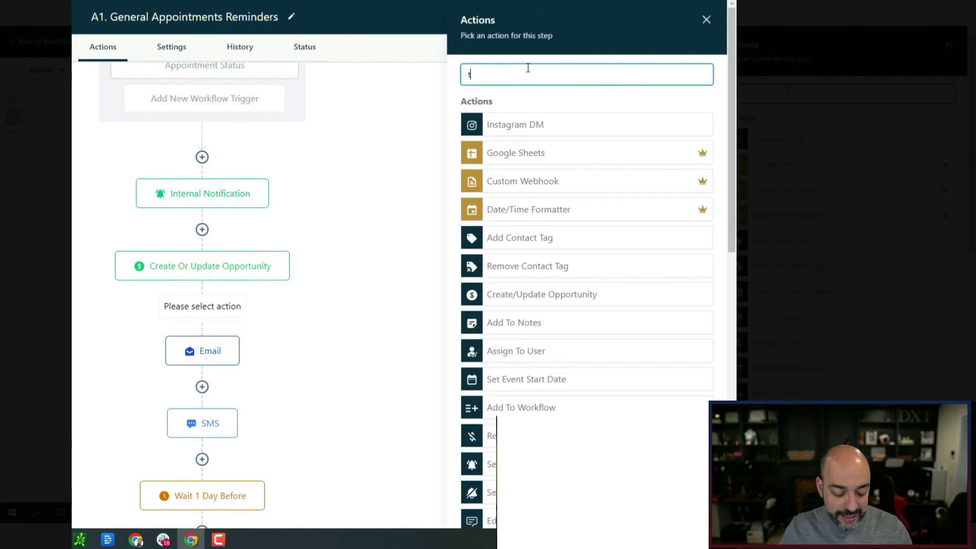
click(544, 153)
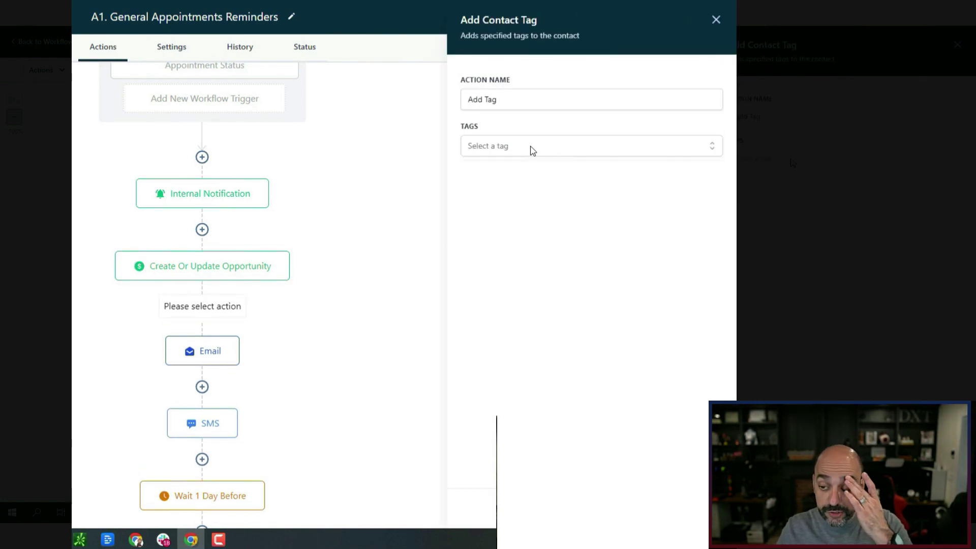
click(529, 148)
scroll(510, 224, down, 1)
scroll(513, 237, up, 1)
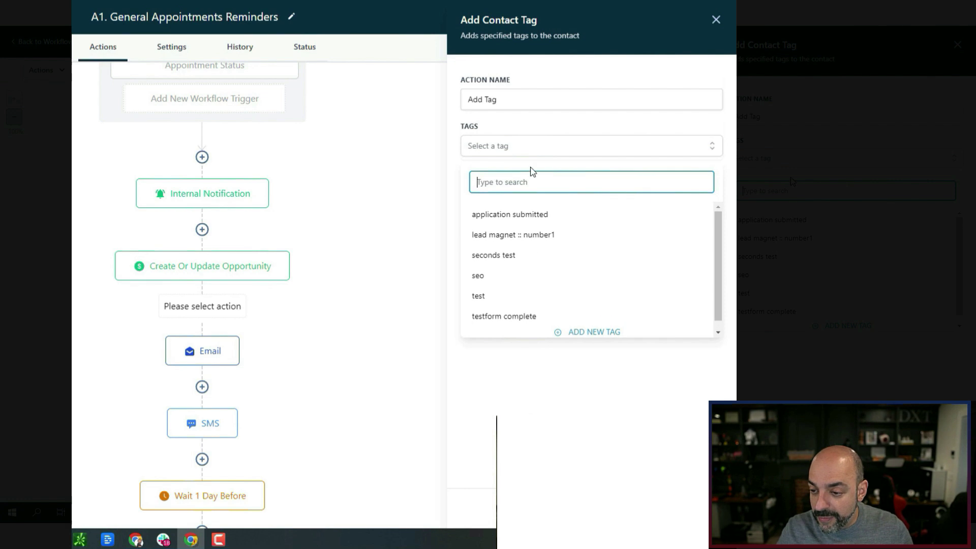
text(appointment booked)
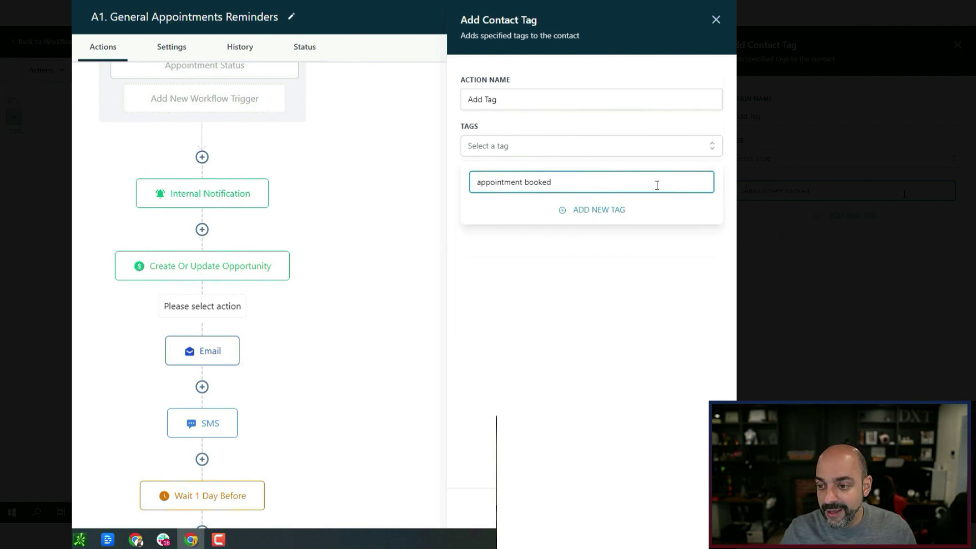
click(584, 209)
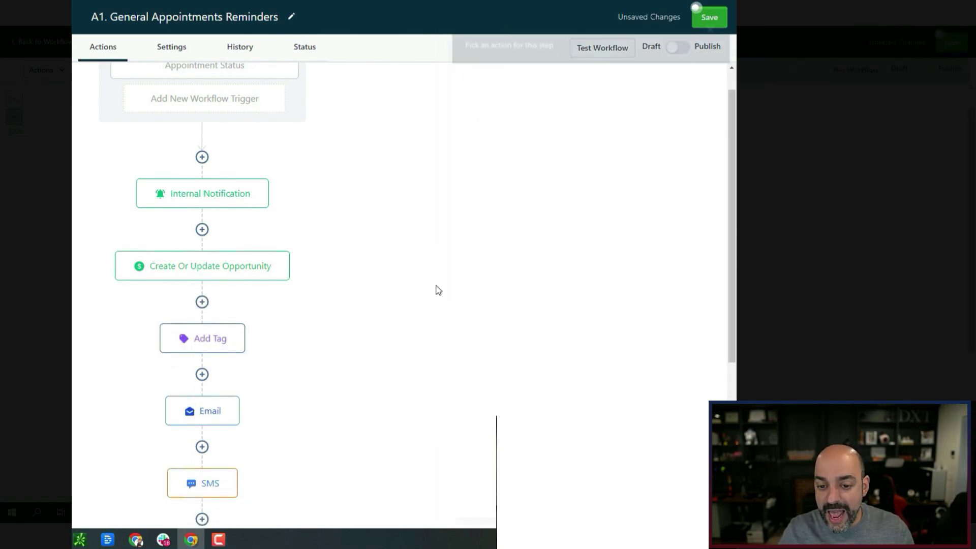
Rename the opportunity step to 'Create Or Update Opportunity - Appointment Booked'.
click(250, 278)
click(616, 97)
text(- Appoinemt)
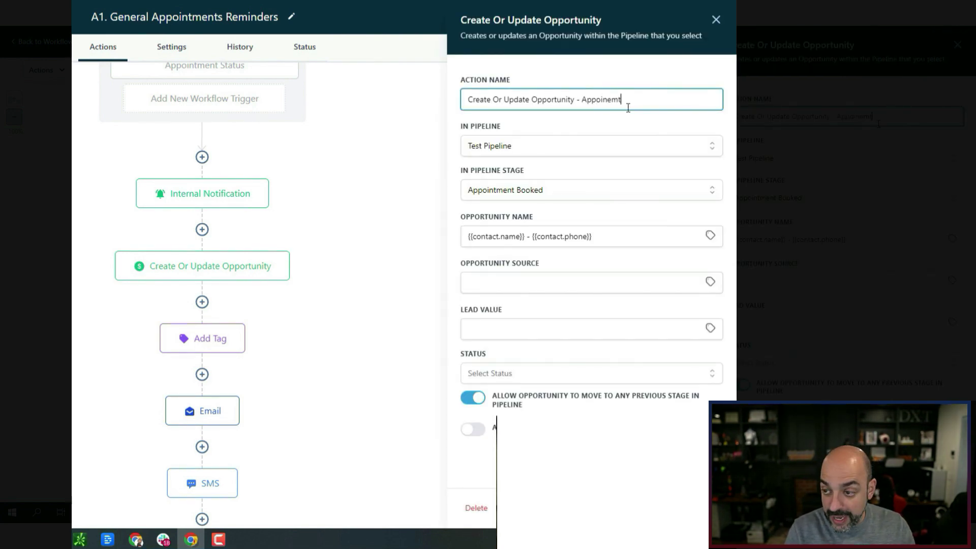
key(BackSpace)
key(BackSpace)
text(tment Booked)
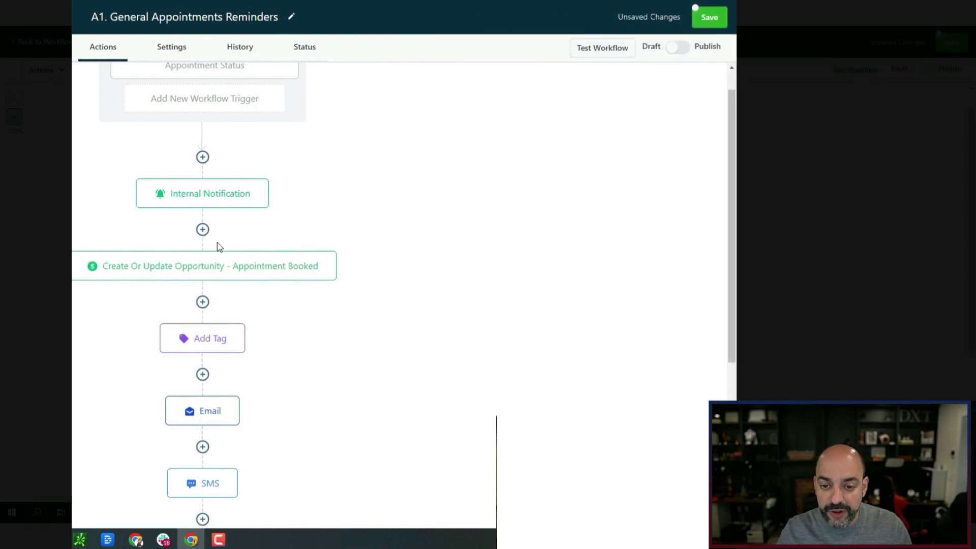
Rename the tag step to 'Add Tag - Appointment Booked Tag' and save.
click(216, 338)
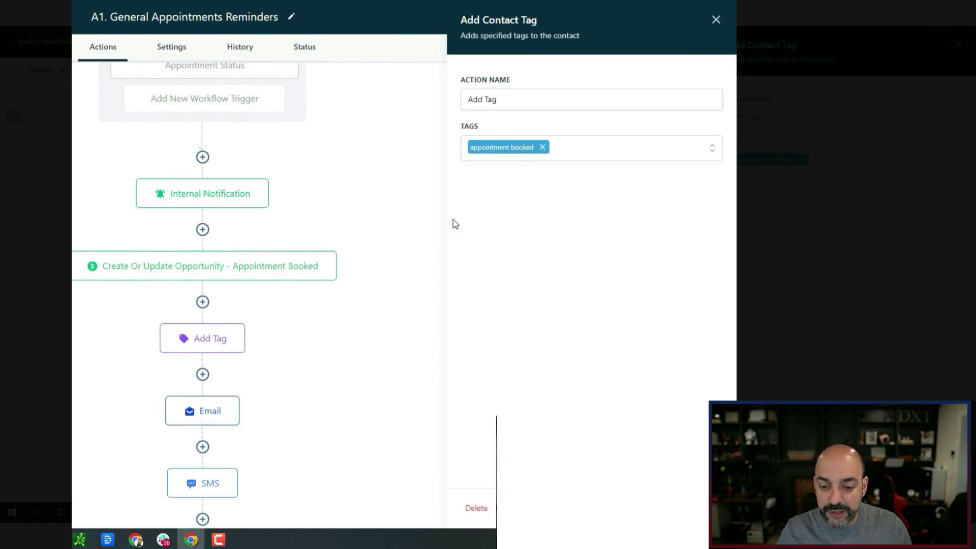
click(529, 99)
text(- appointment )
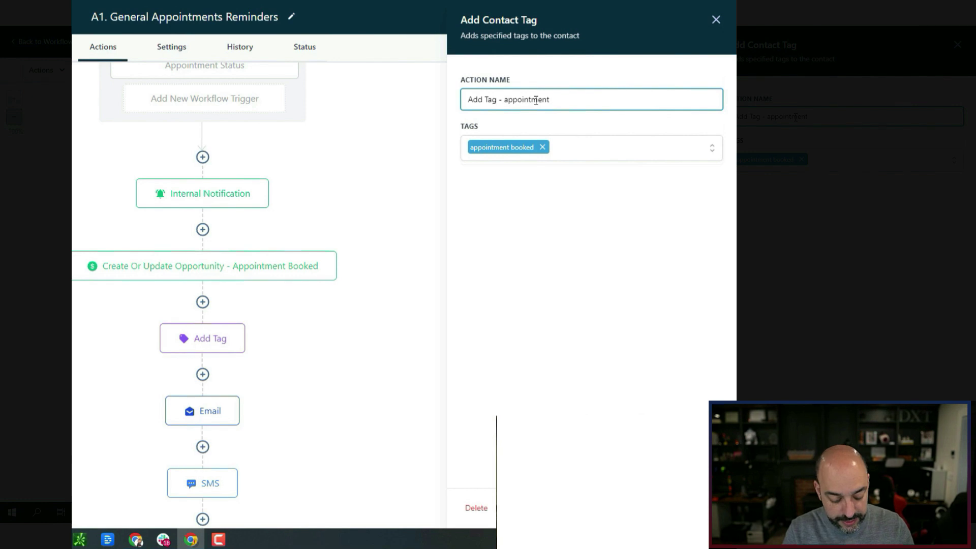
text(Booked Tag)
key(BackSpace)
text(A)
click(693, 507)
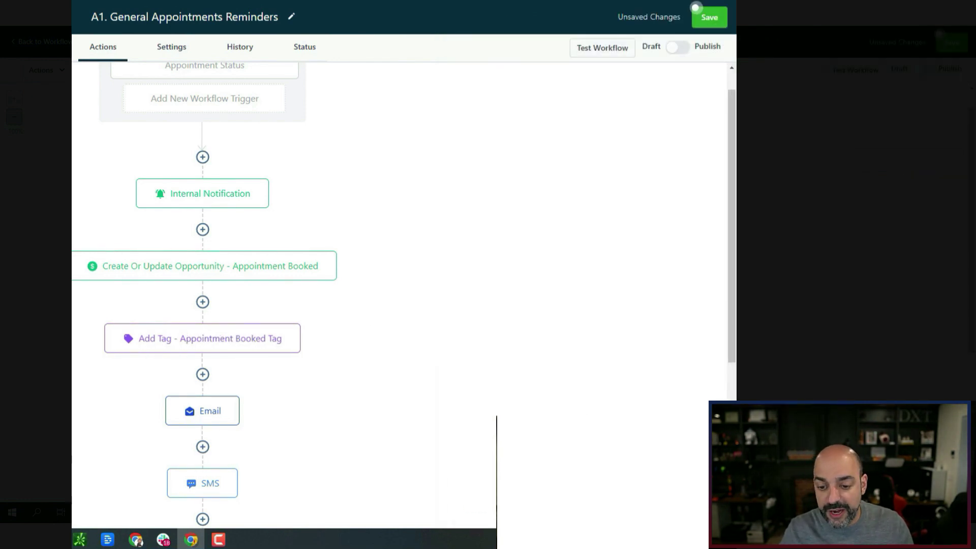
scroll(223, 276, down, 5)
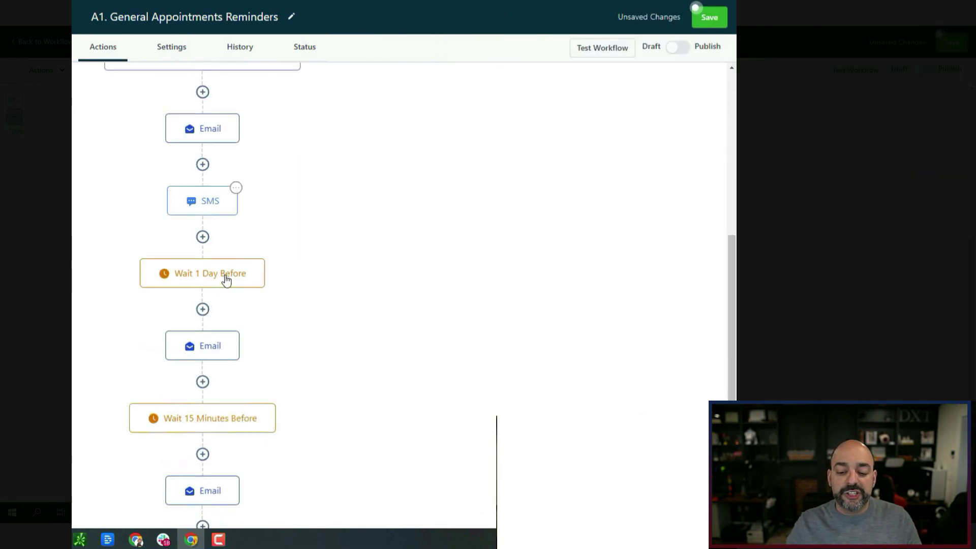
Rename the first email step to 'Email Confirmation'.
click(220, 139)
click(501, 124)
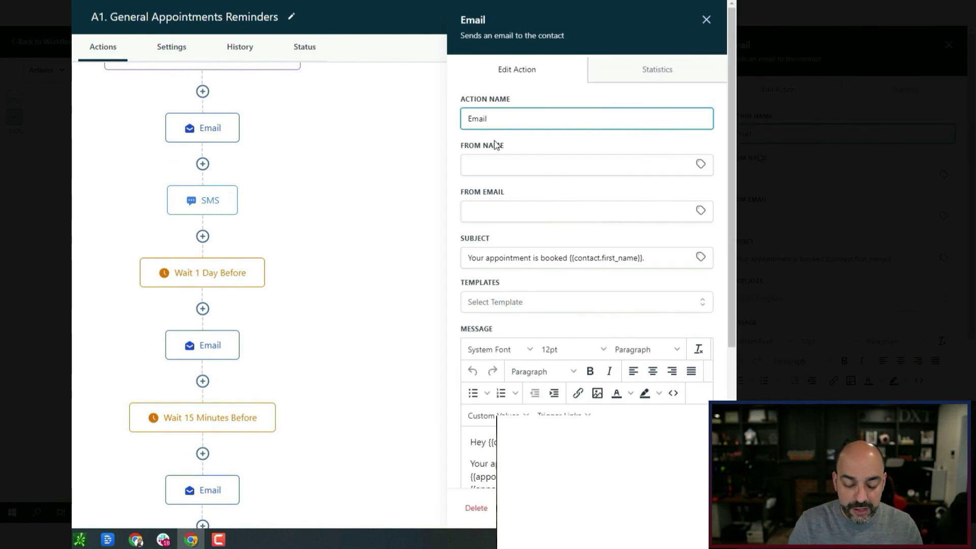
text(Confirmation)
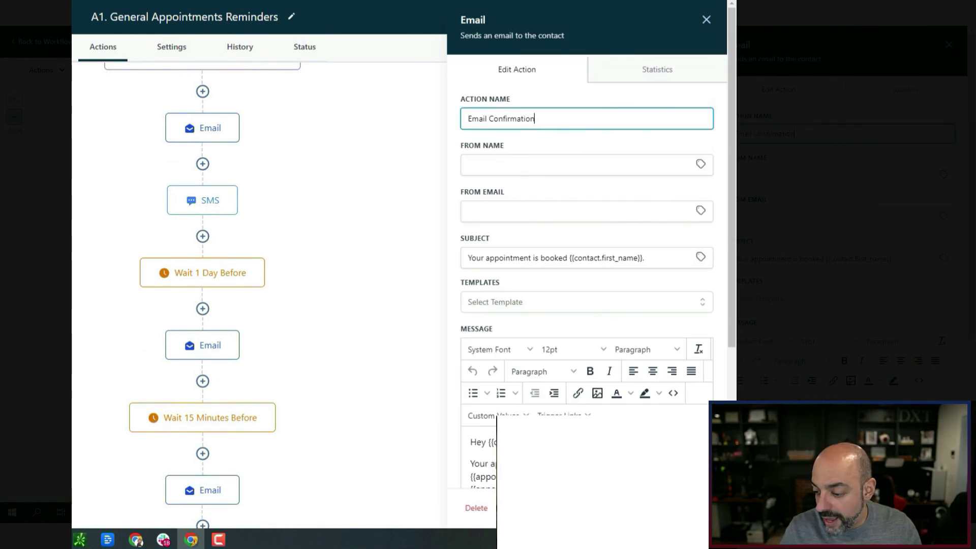
click(351, 288)
Rename the SMS step to 'SMS Confirmation' and review the workflow.
click(202, 200)
click(569, 113)
text(Confirmation)
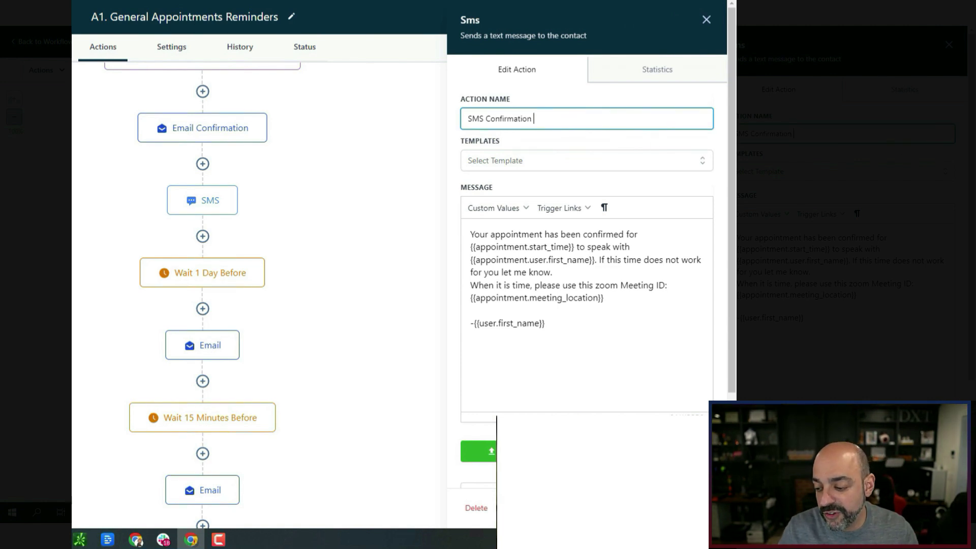
click(682, 507)
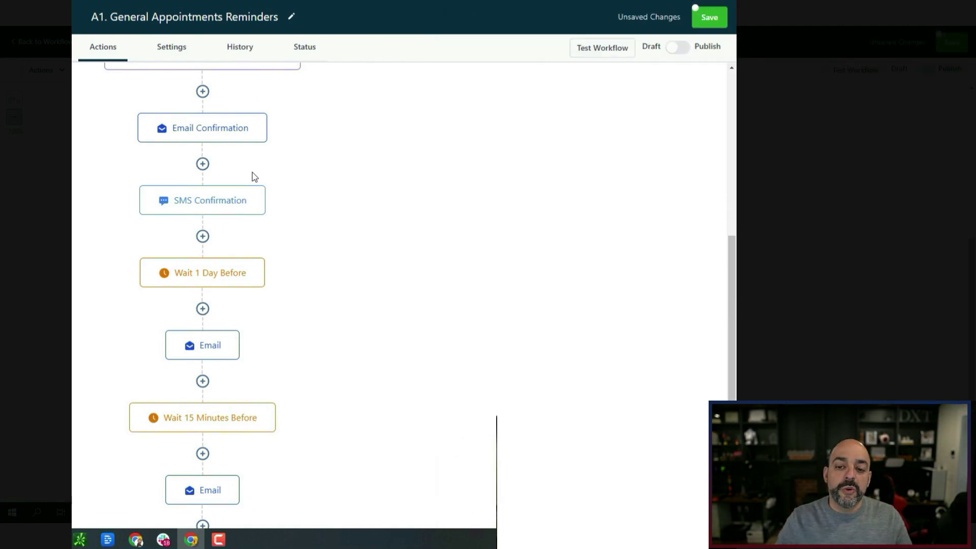
scroll(252, 176, up, 4)
scroll(259, 215, down, 3)
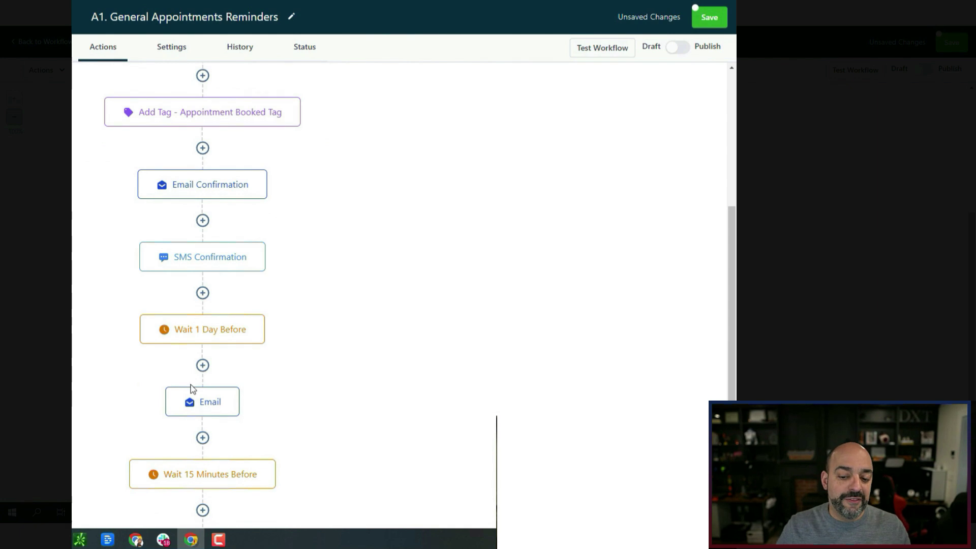
scroll(193, 384, down, 2)
scroll(201, 376, down, 2)
scroll(220, 364, up, 4)
scroll(220, 370, down, 4)
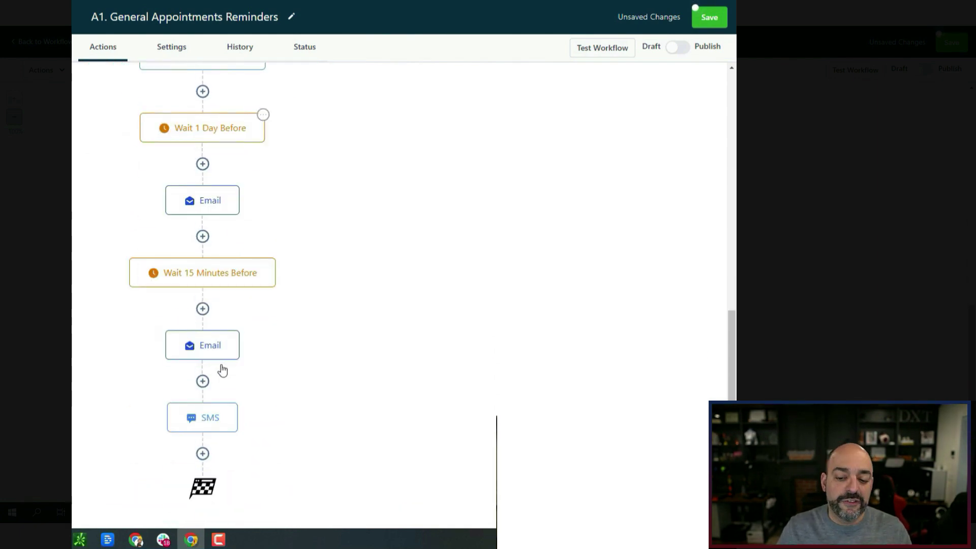
scroll(523, 305, up, 8)
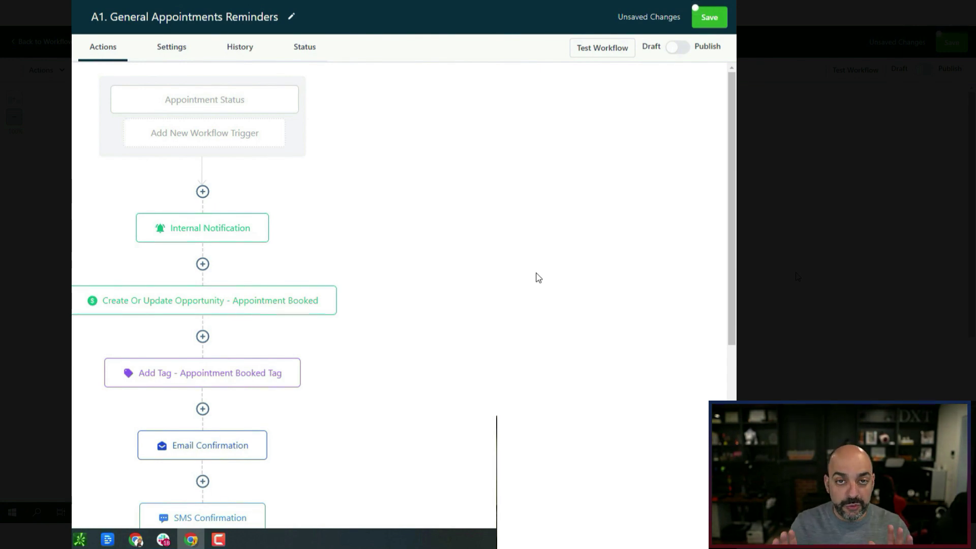
Open the Appointment Status trigger settings to check its Normal event and confirmed filters.
click(219, 94)
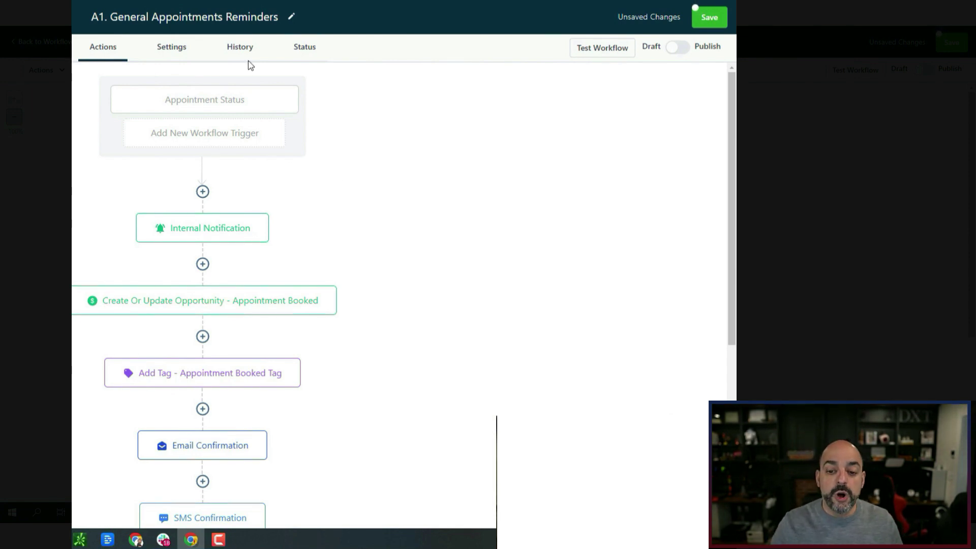
Add a Remove From Workflow action below the opportunity step.
click(206, 337)
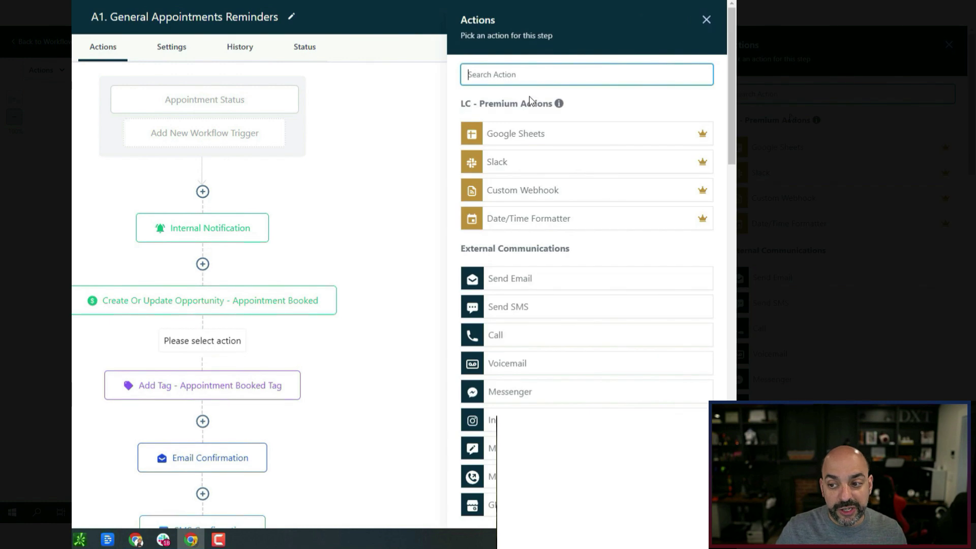
text(r)
text(ove)
key(BackSpace)
click(568, 184)
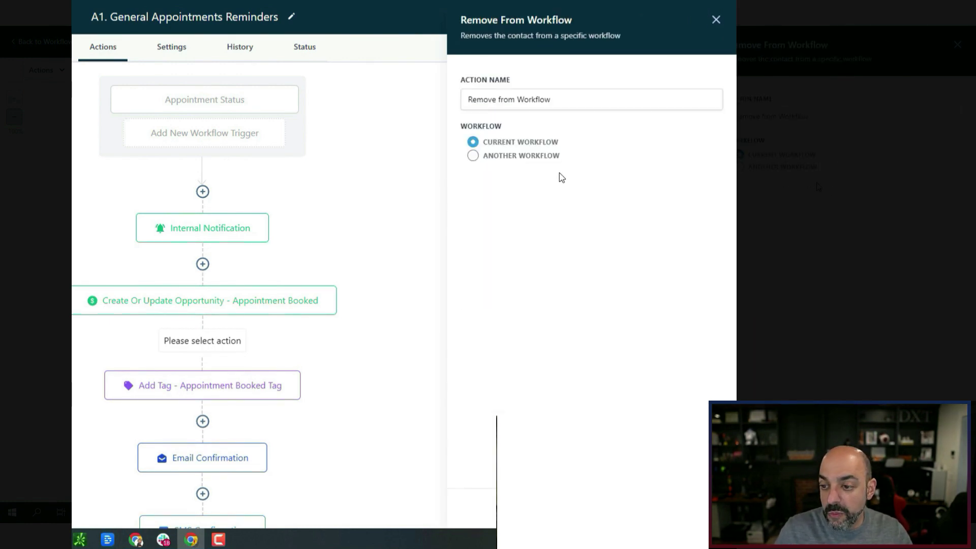
Browse other workflows as its target, then publish and save the A1 workflow.
click(487, 157)
click(558, 189)
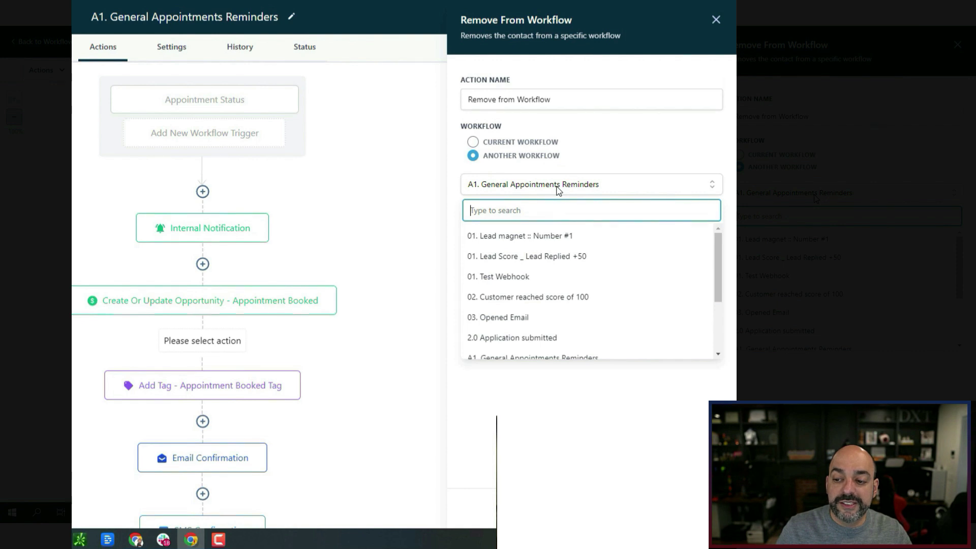
scroll(580, 254, down, 3)
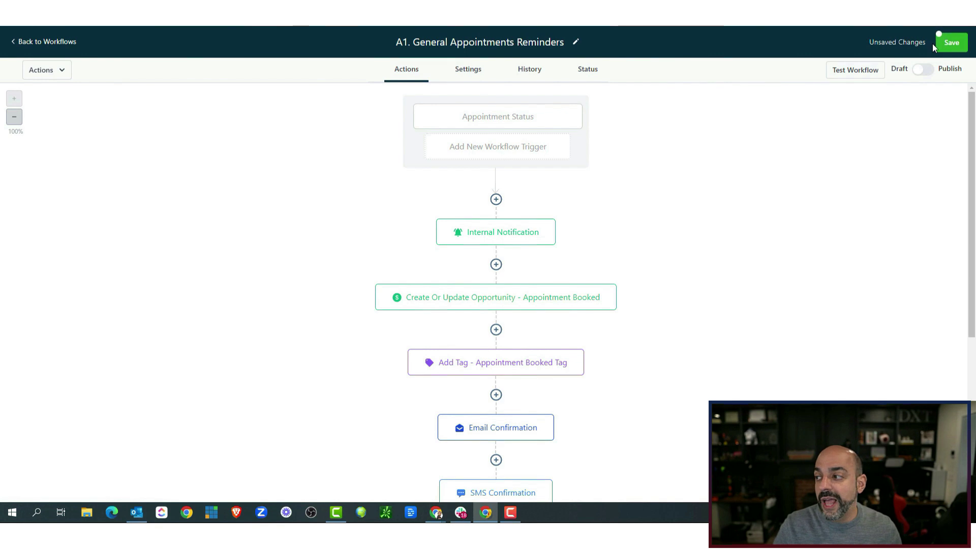
click(923, 70)
click(951, 42)
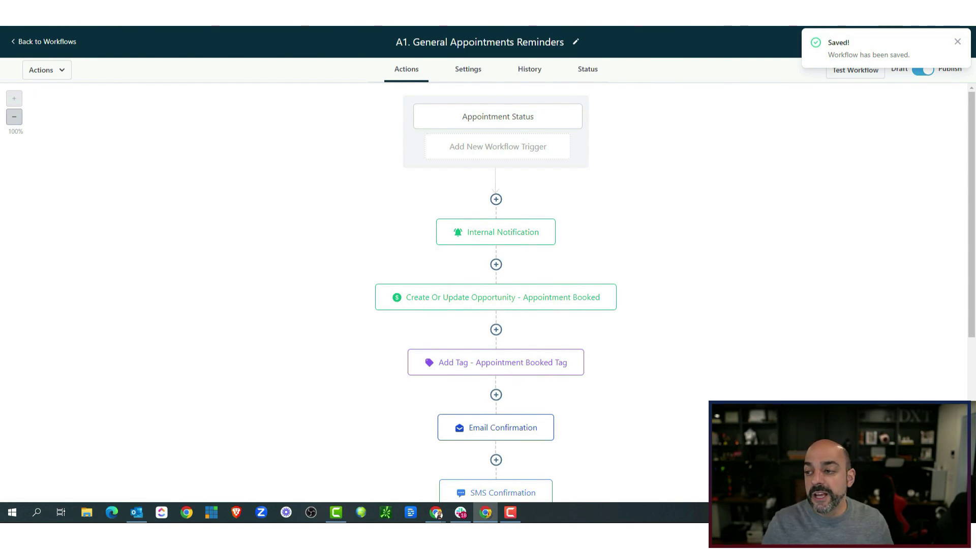
Open the Squeeze Page Funnel's squeeze page in the editor and verify its opt-in form is Squeeze Page Form.
click(955, 42)
click(56, 42)
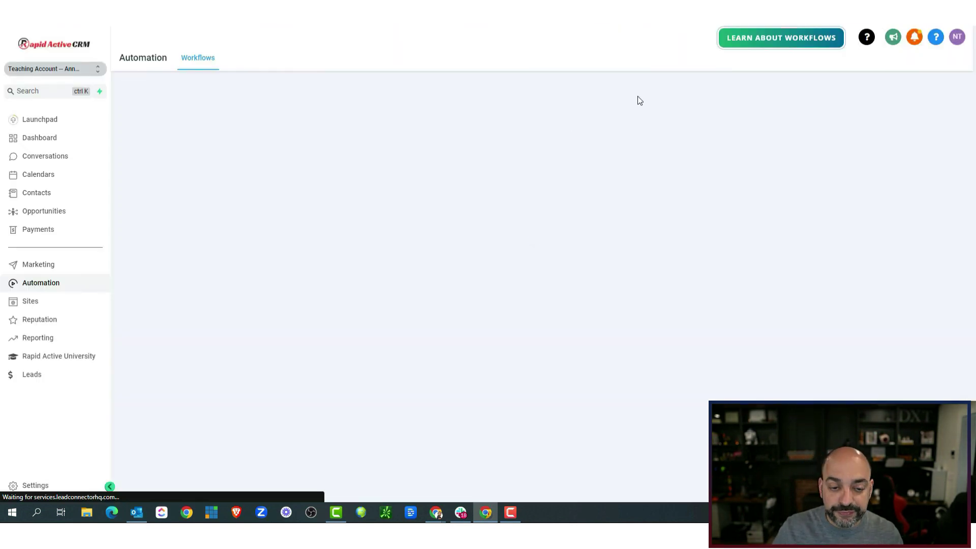
click(27, 302)
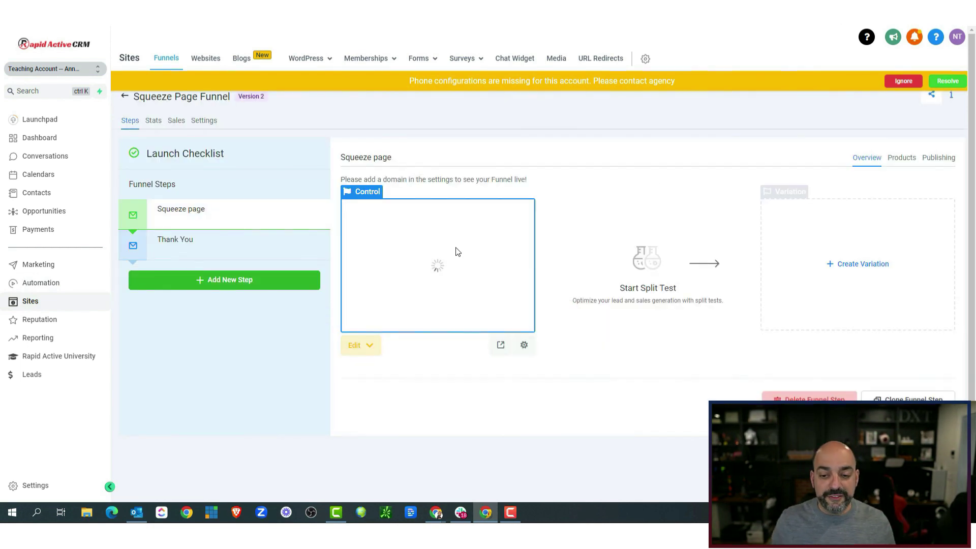
click(354, 349)
click(392, 371)
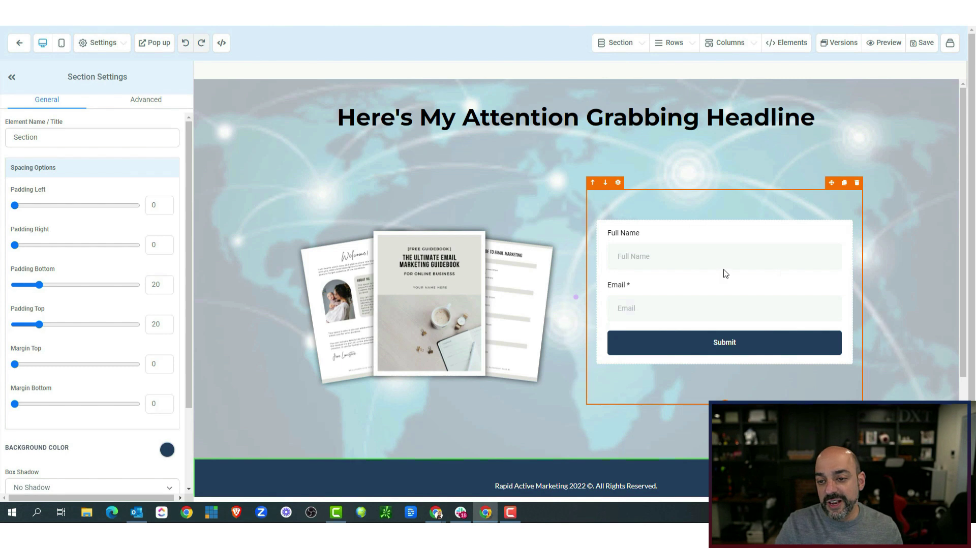
click(719, 270)
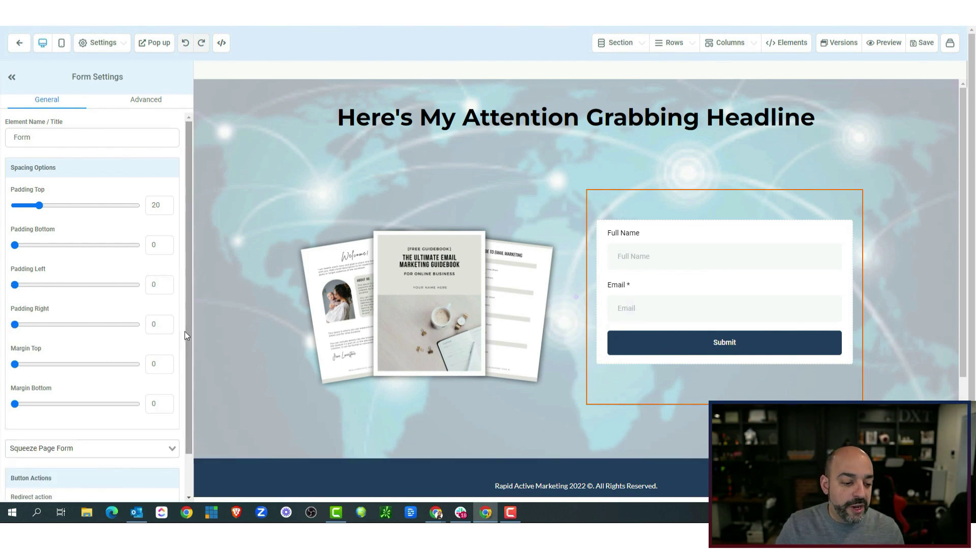
scroll(29, 402, down, 1)
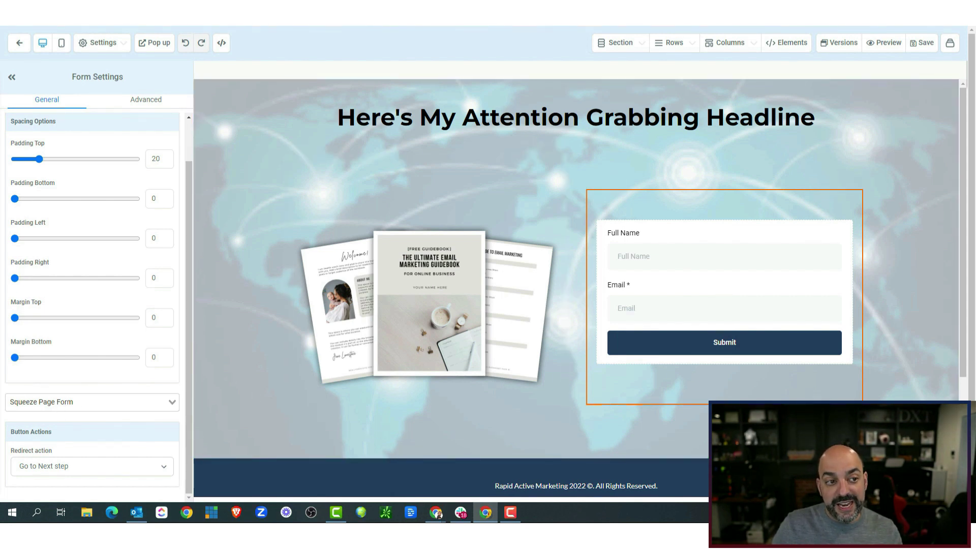
click(19, 44)
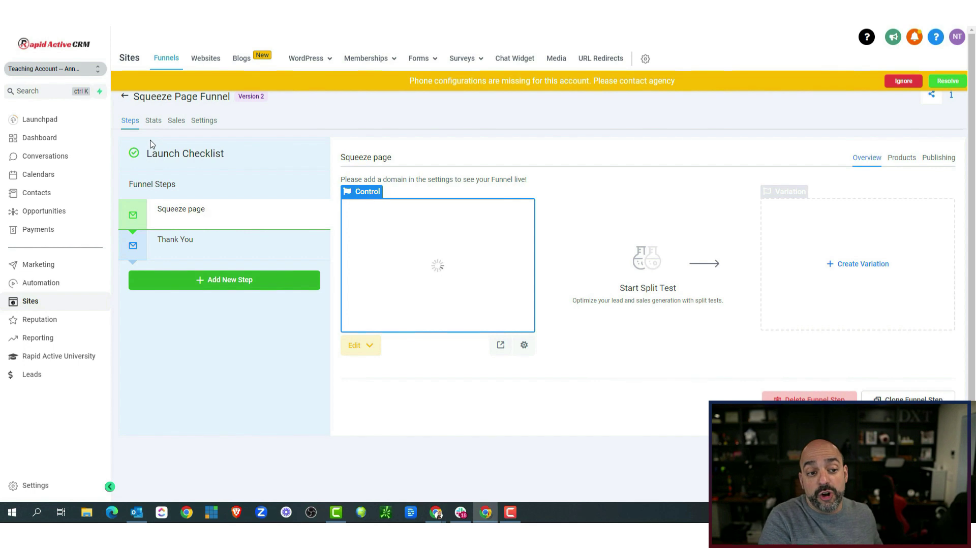
Inspect the Form Submitted trigger of Squeeze Page Workflow in the 01. lead magnets folder.
click(57, 284)
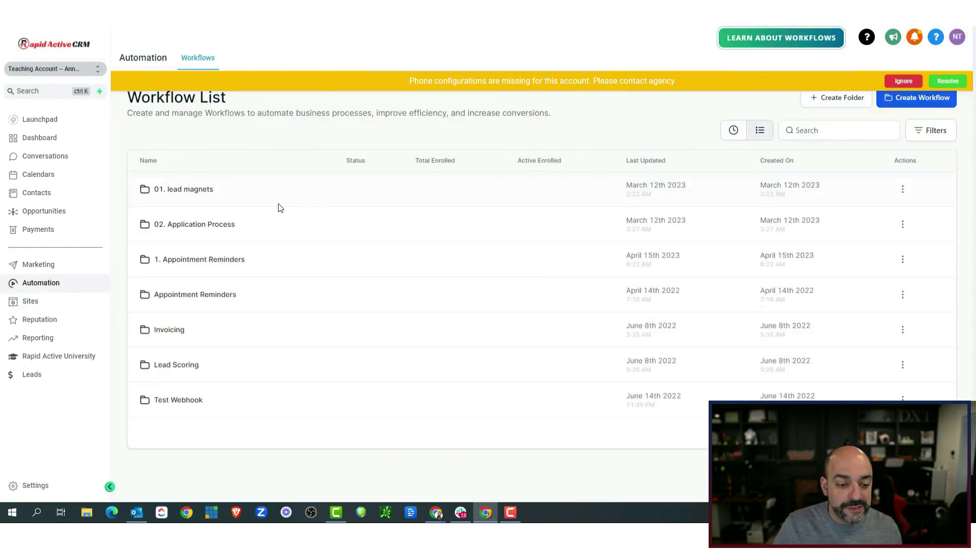
click(195, 201)
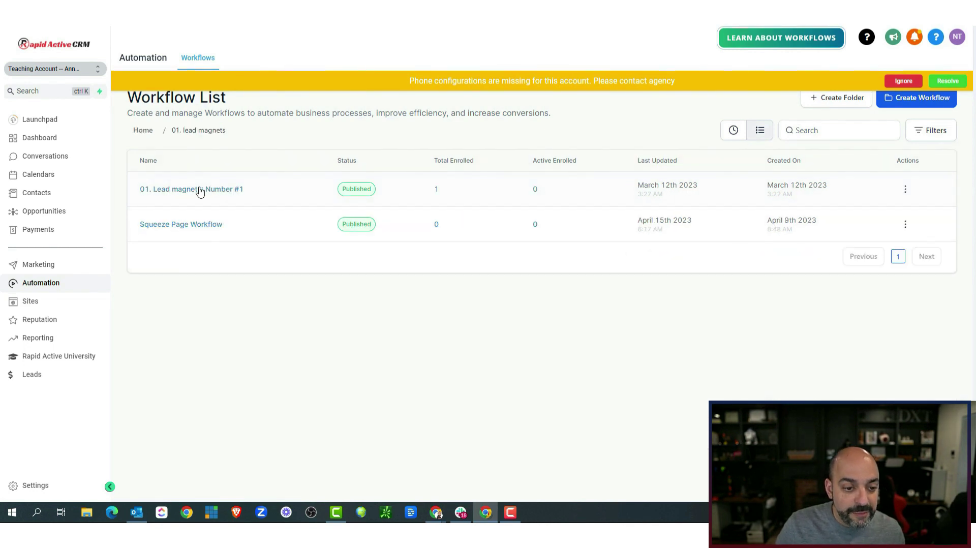
click(203, 225)
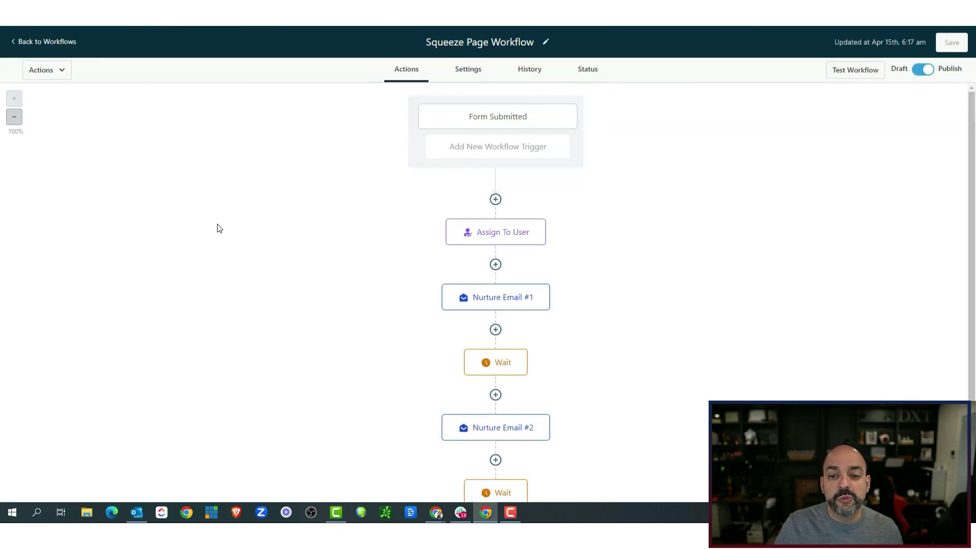
click(500, 116)
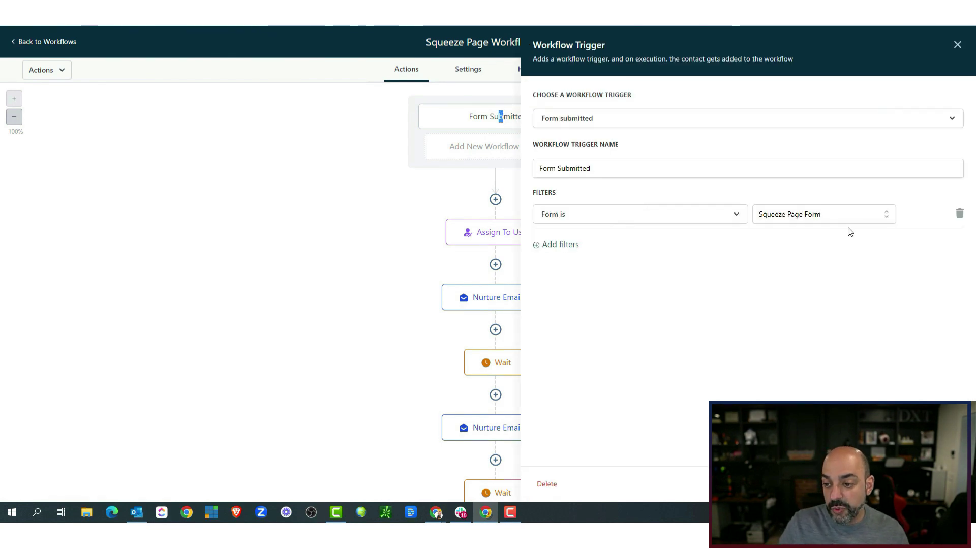
click(68, 42)
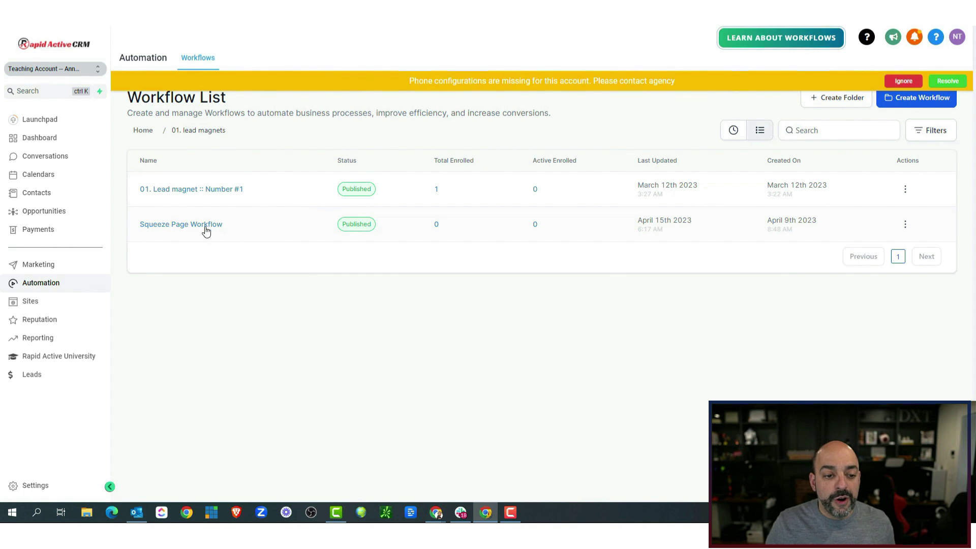
Create a new workflow named L1. Squeeze Page Form Submission.
click(915, 107)
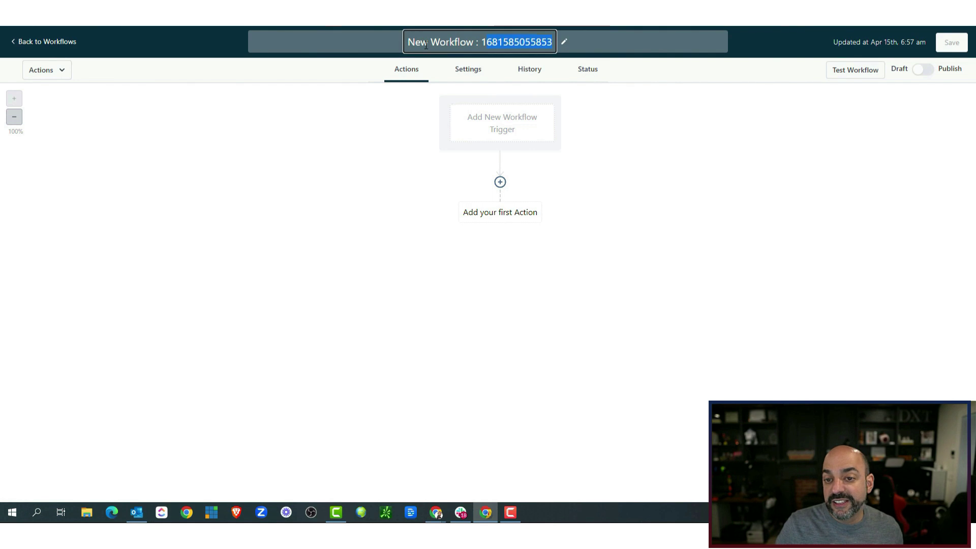
text(L1)
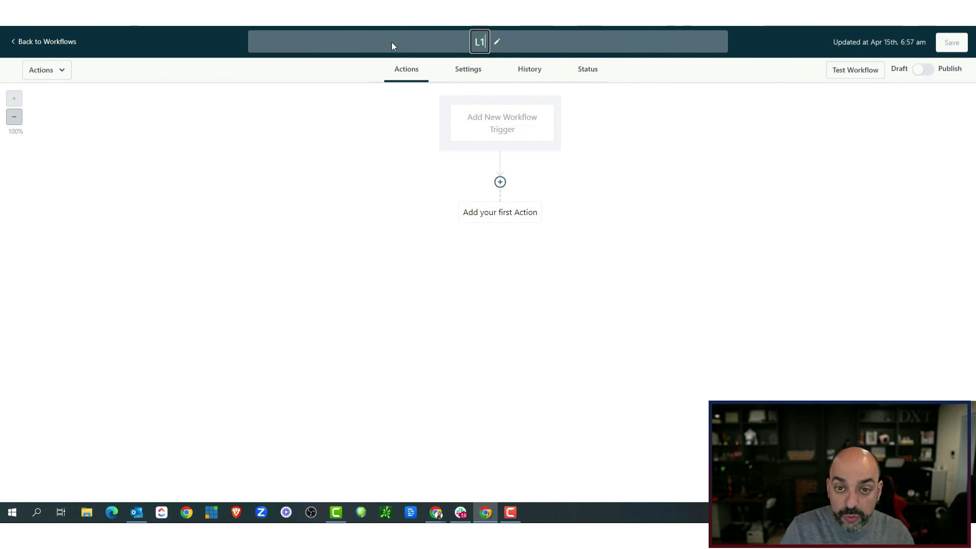
text(. )
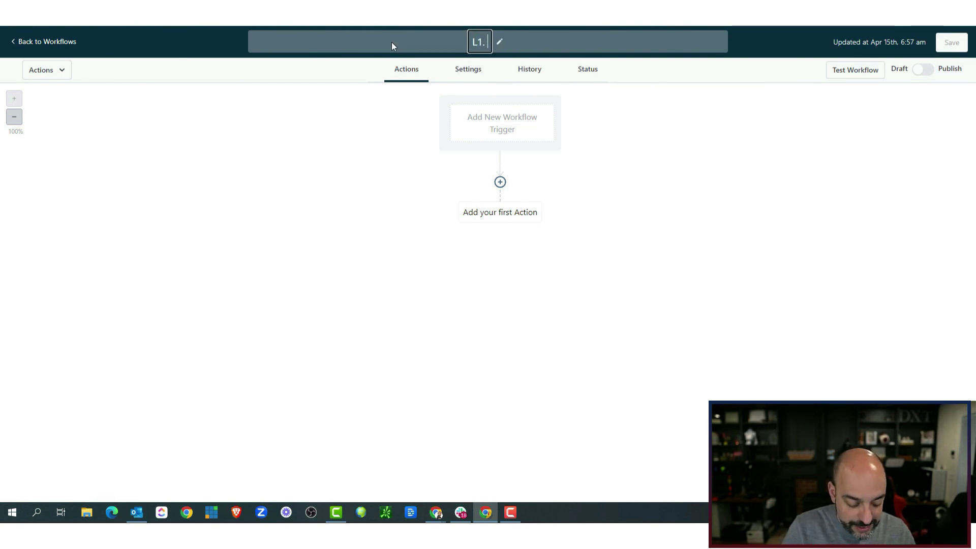
text(Squeze)
right_click(479, 46)
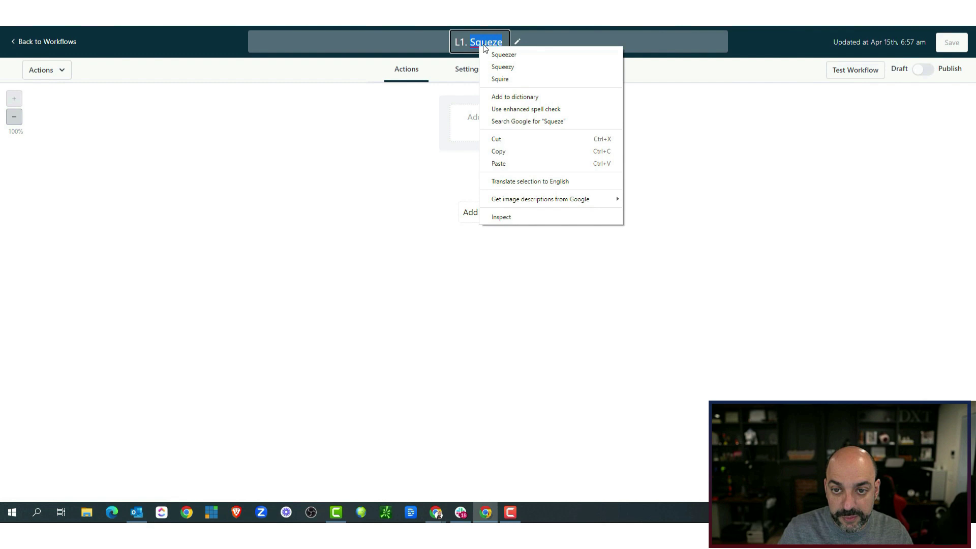
click(514, 67)
key(BackSpace)
text(e page for)
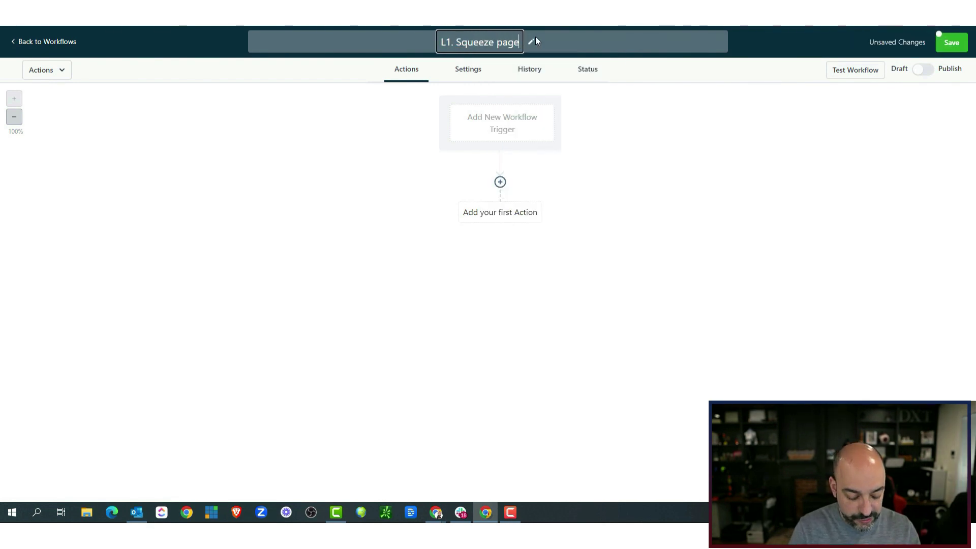
text(m Submission)
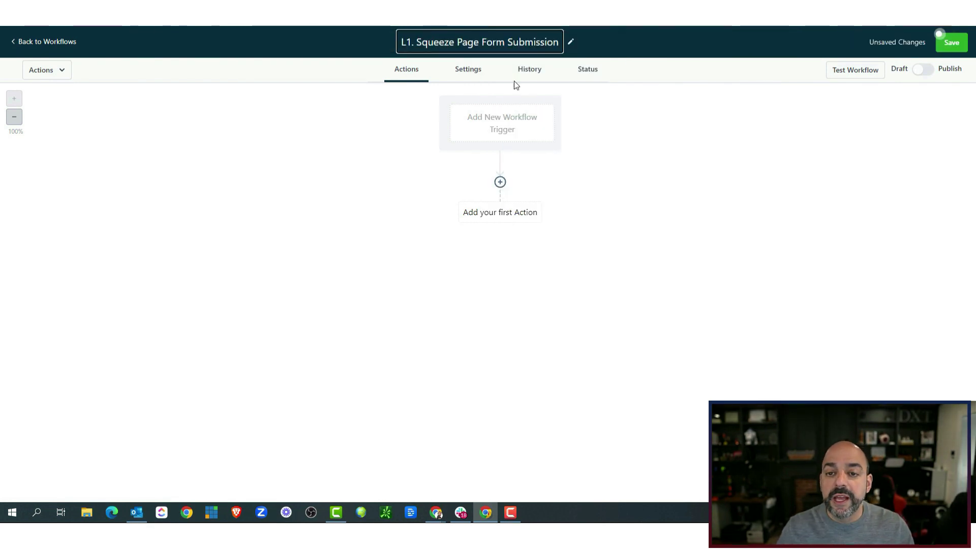
Add a Form Submitted trigger filtered to Form is Squeeze Page Form.
double_click(490, 120)
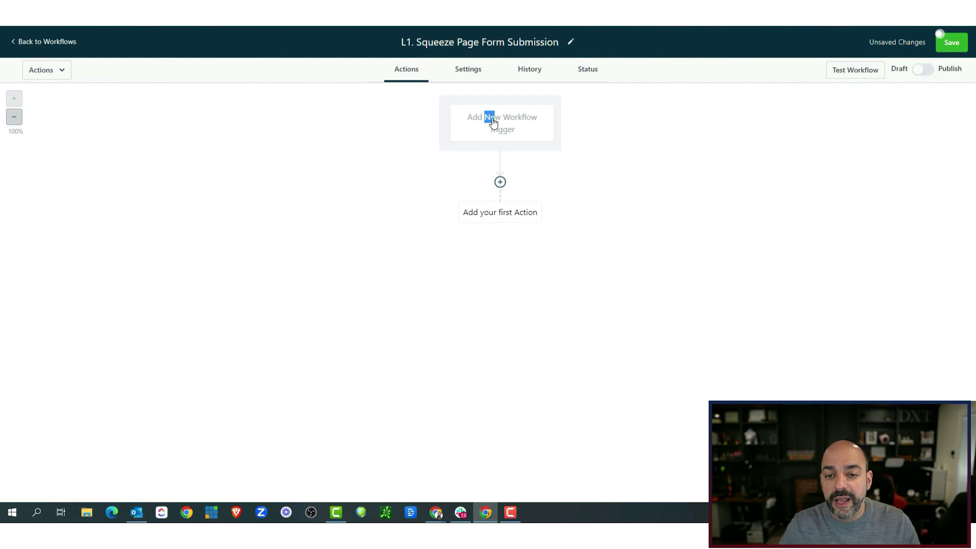
text(form)
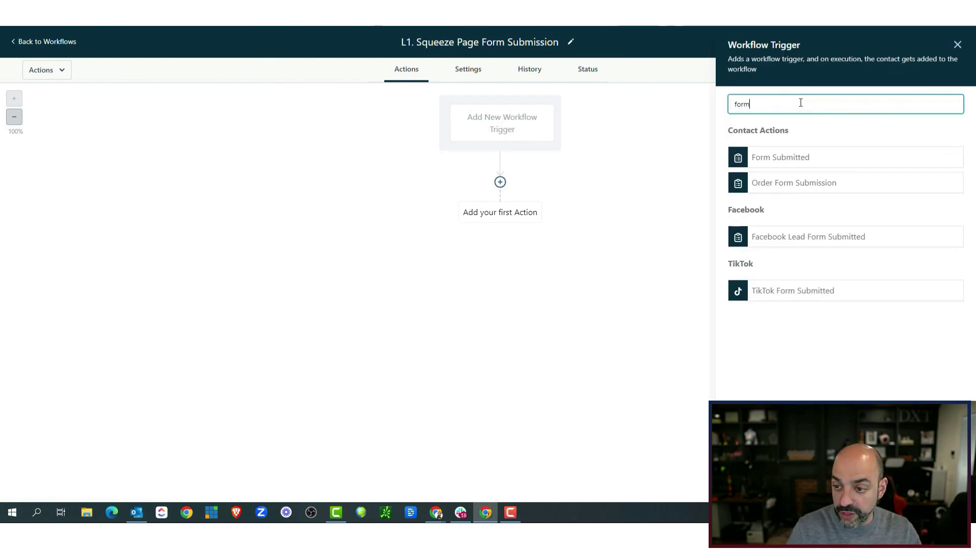
click(825, 154)
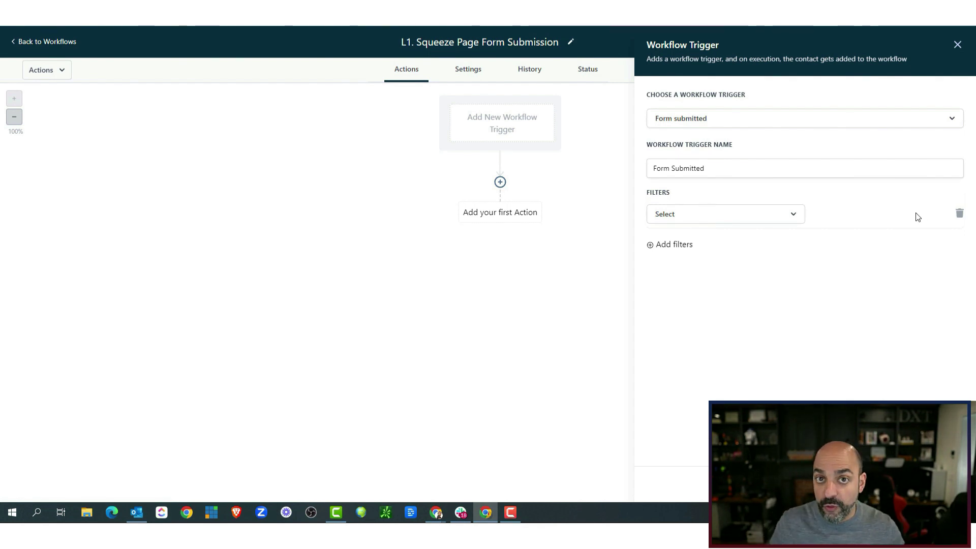
click(711, 214)
click(709, 285)
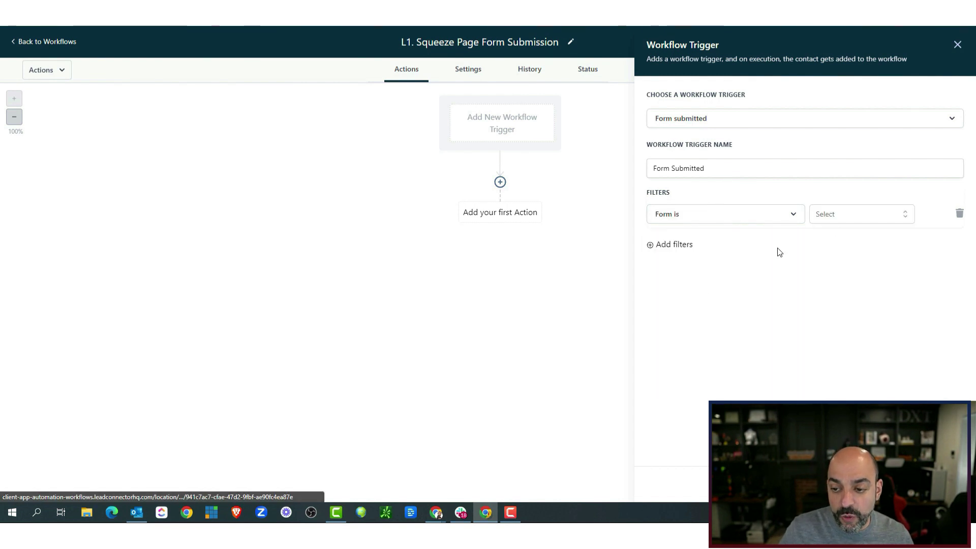
click(845, 220)
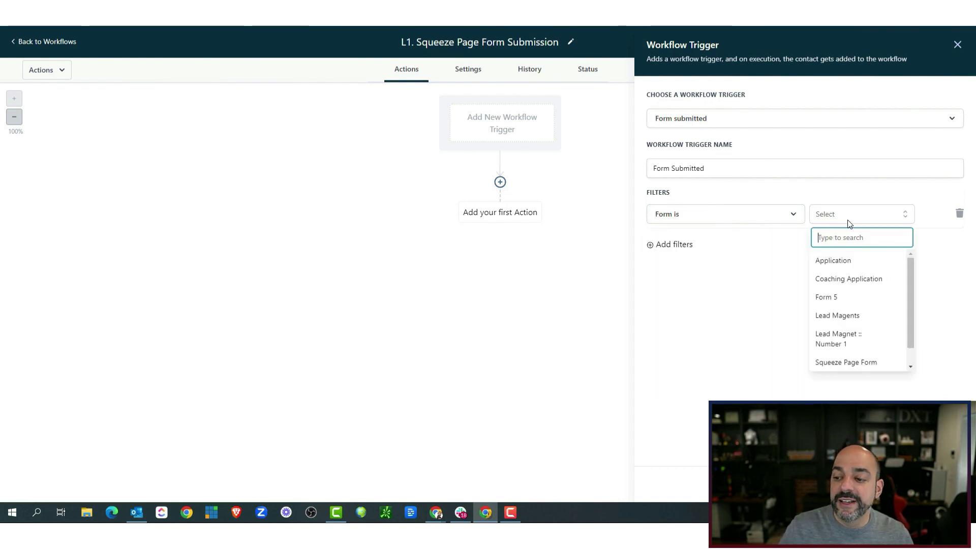
click(870, 363)
click(930, 484)
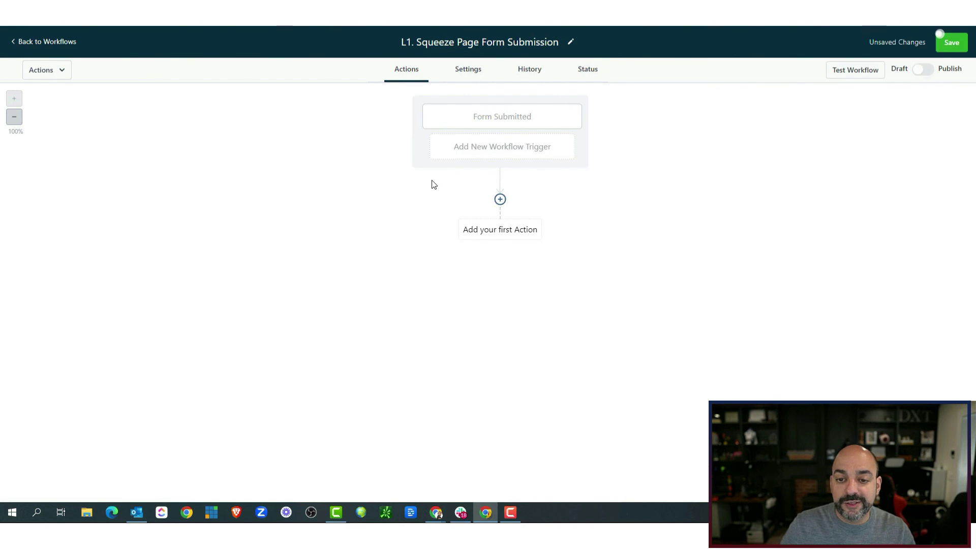
click(500, 200)
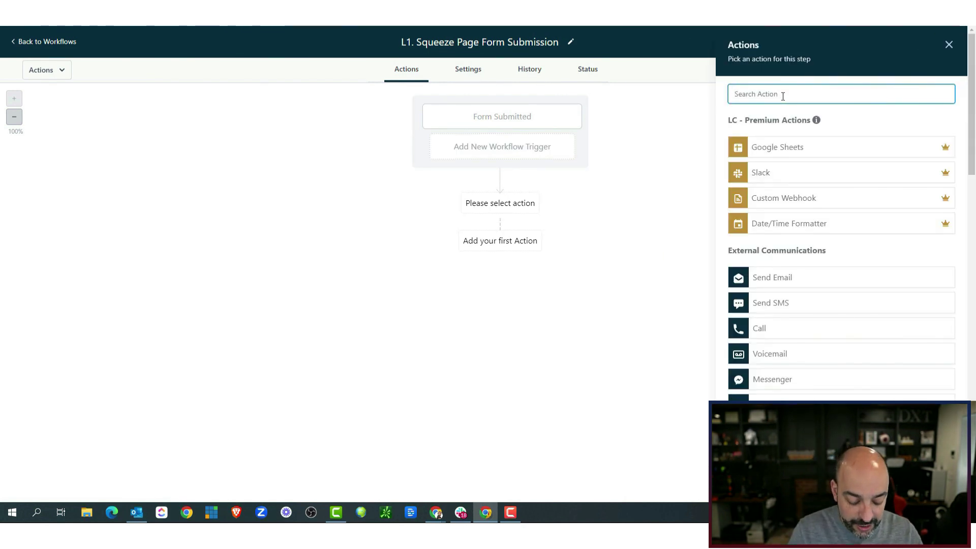
Add a Create Or Update Opportunity action in Test Pipeline's Form Submitted stage.
text(opp)
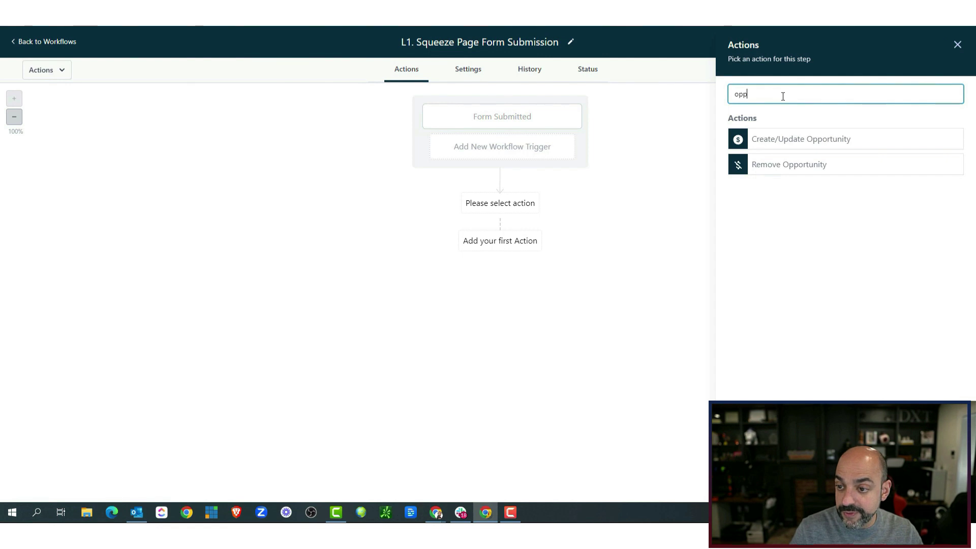
click(796, 146)
click(797, 160)
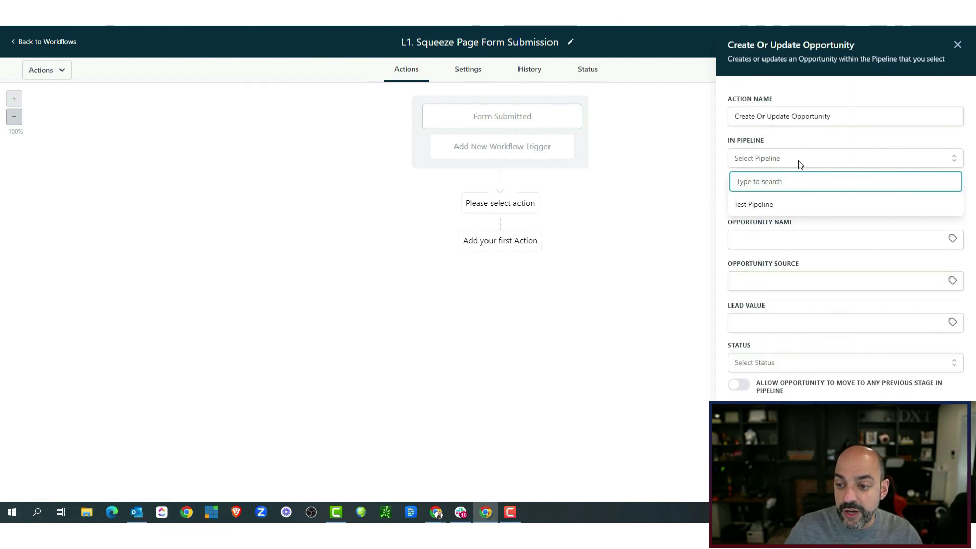
click(794, 204)
click(797, 198)
click(784, 245)
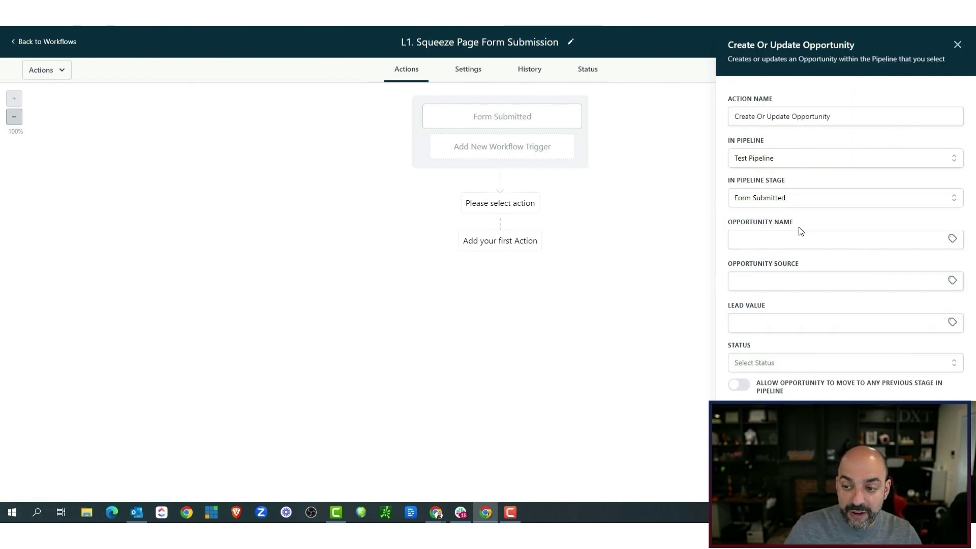
Name opportunities {{contact.name}} - {{contact.phone}} and allow them to move back to earlier stages.
click(798, 238)
click(951, 239)
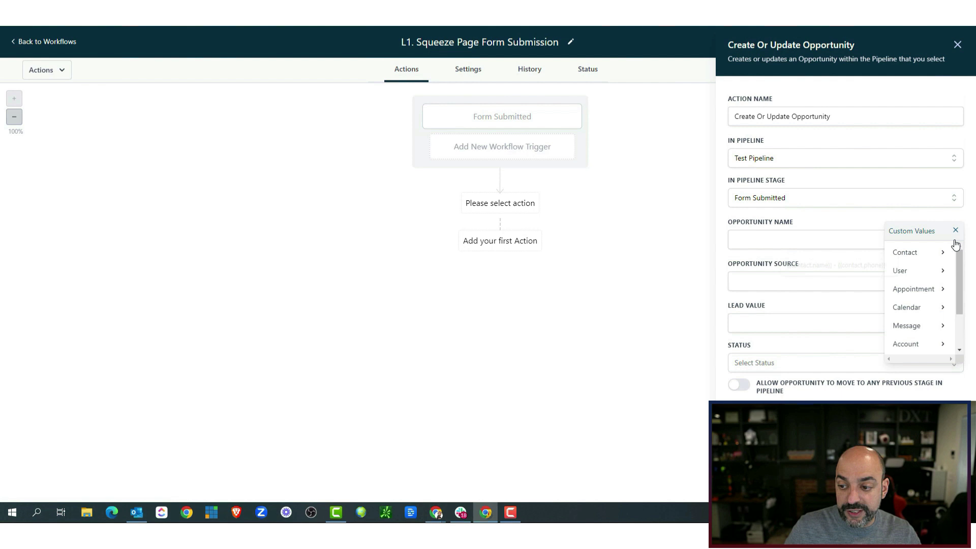
click(894, 253)
click(948, 255)
click(857, 265)
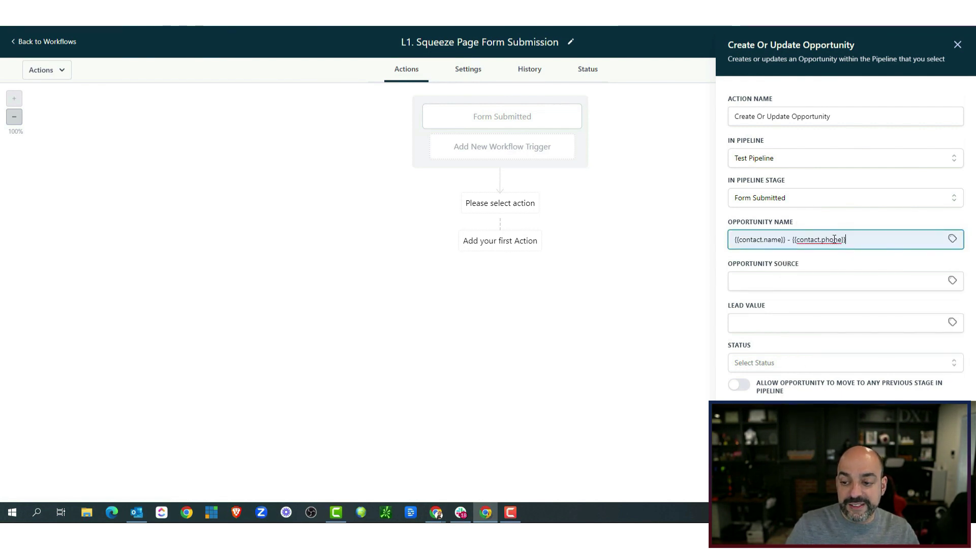
click(749, 392)
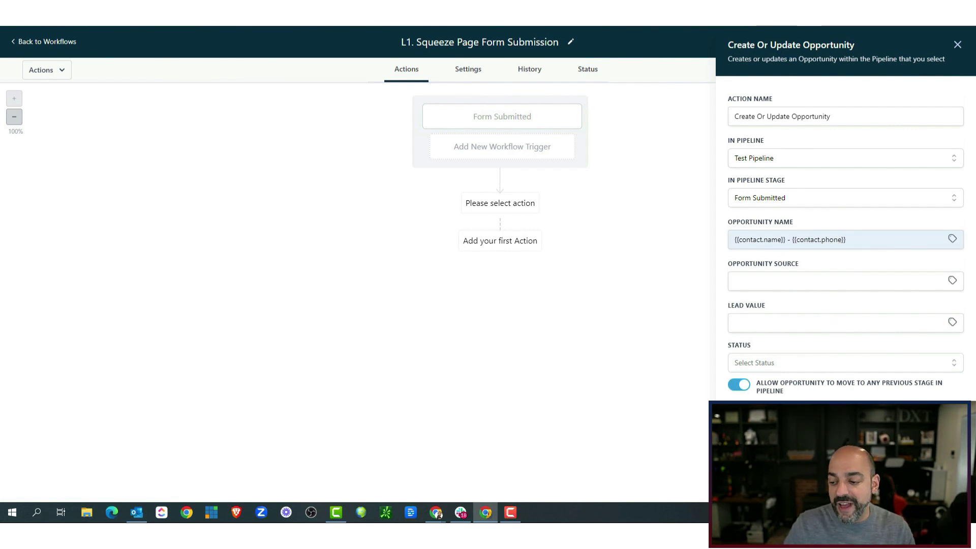
click(497, 230)
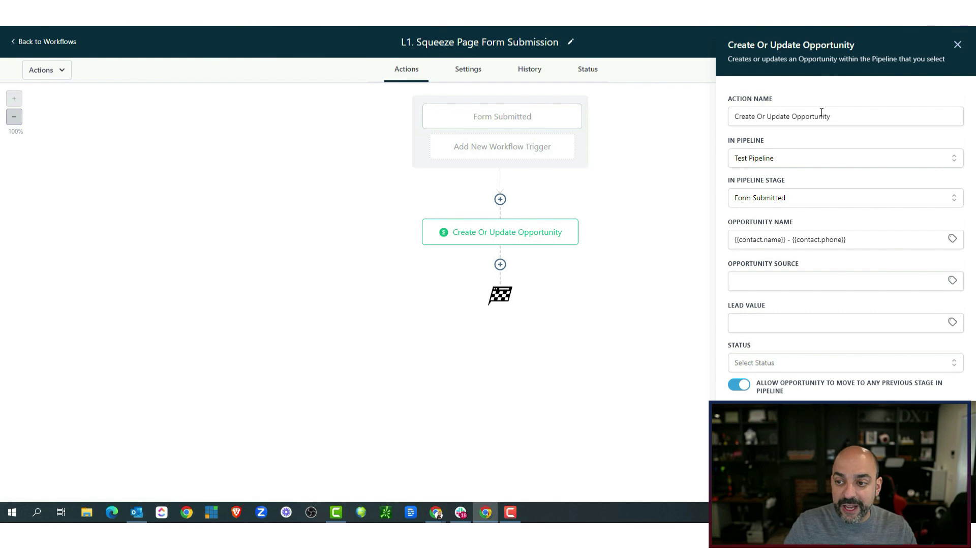
Rename the opportunity step with 'Form Submitted' and save it.
click(849, 116)
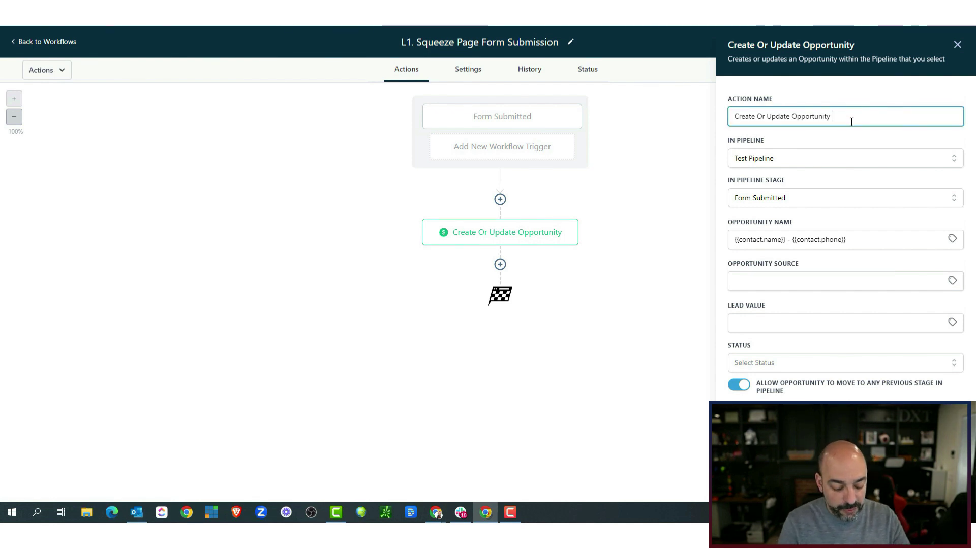
text(Form Subm)
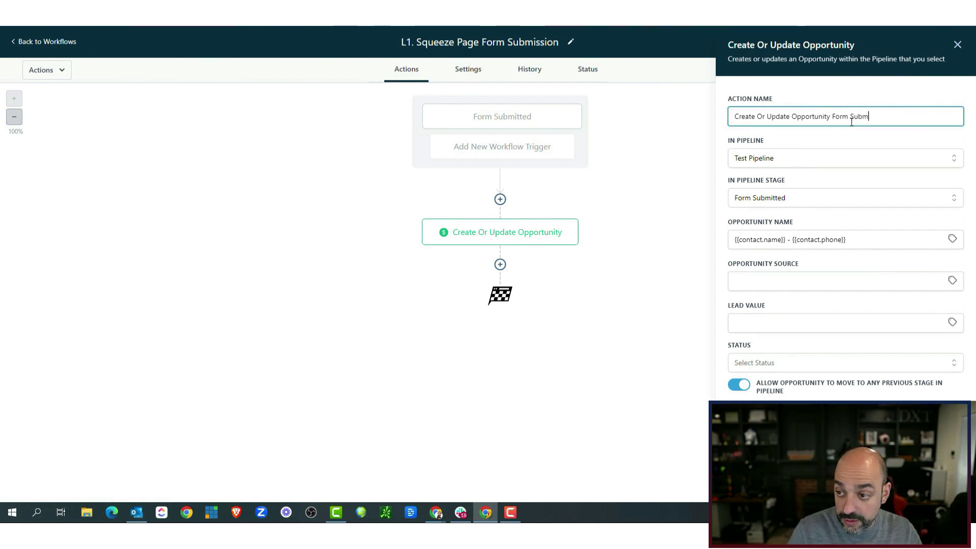
text(itted)
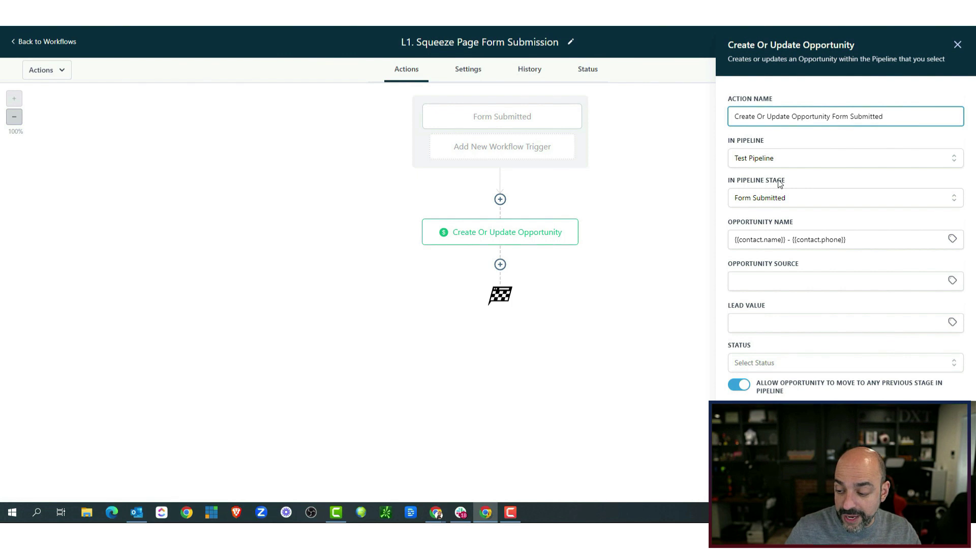
click(933, 486)
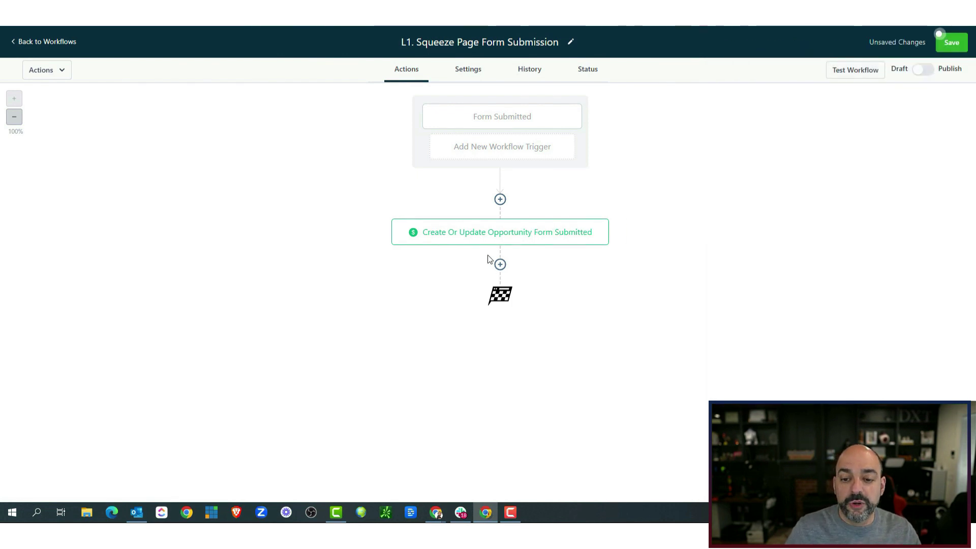
click(500, 264)
Add an Add Contact Tag step applying the lead magnet :: number1 tag.
text(contact)
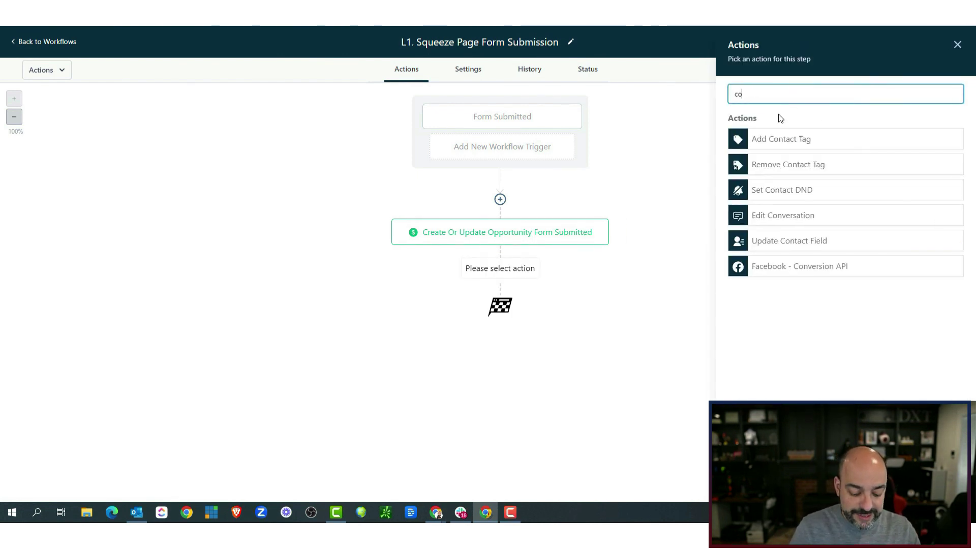
click(763, 144)
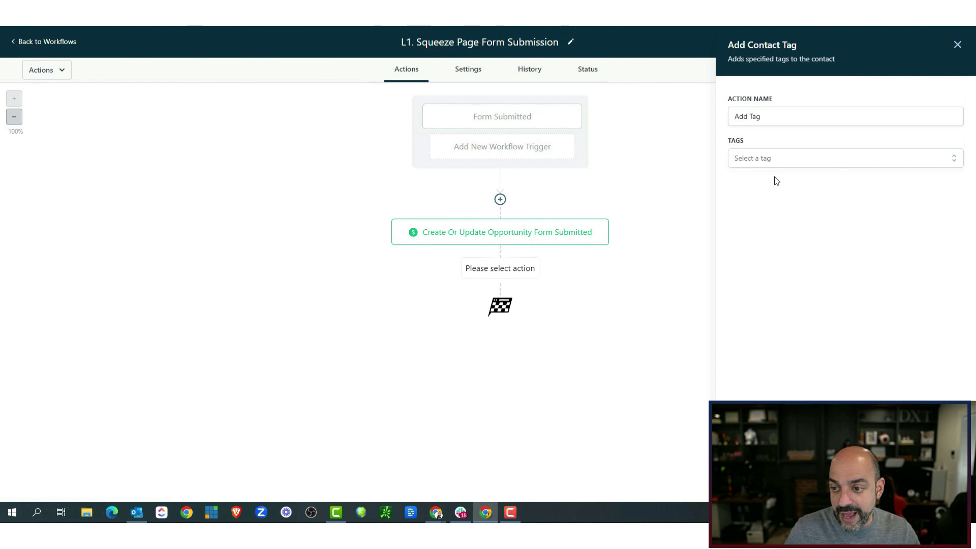
click(764, 159)
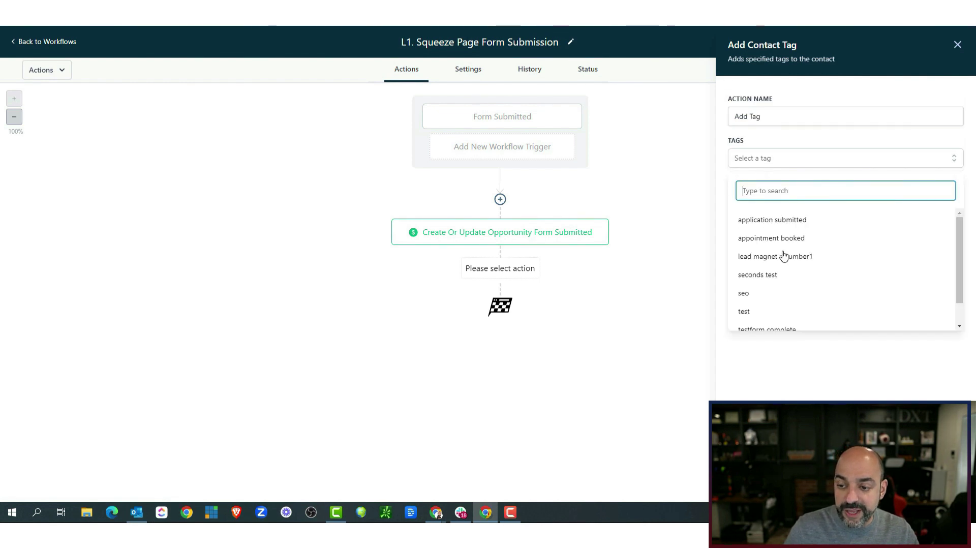
scroll(783, 257, down, 2)
scroll(785, 235, up, 1)
scroll(785, 236, down, 2)
scroll(814, 264, up, 1)
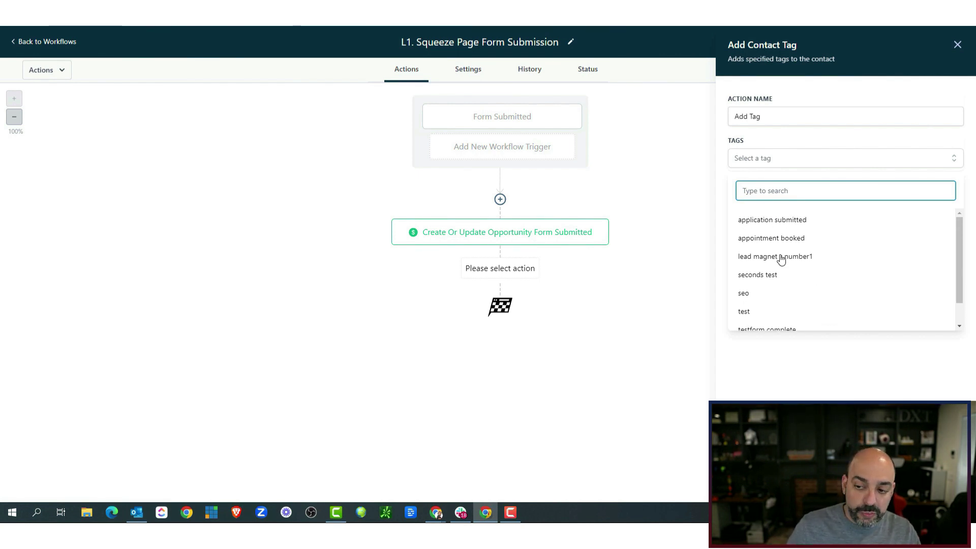
click(787, 258)
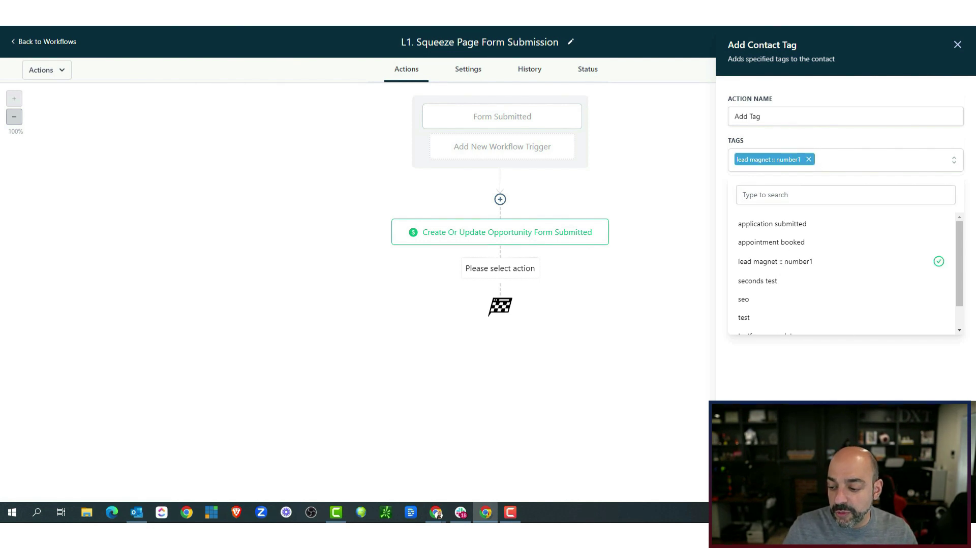
click(936, 484)
Rename the tag step to 'Add Tag - Lead Magnet Tag'.
click(529, 299)
click(790, 114)
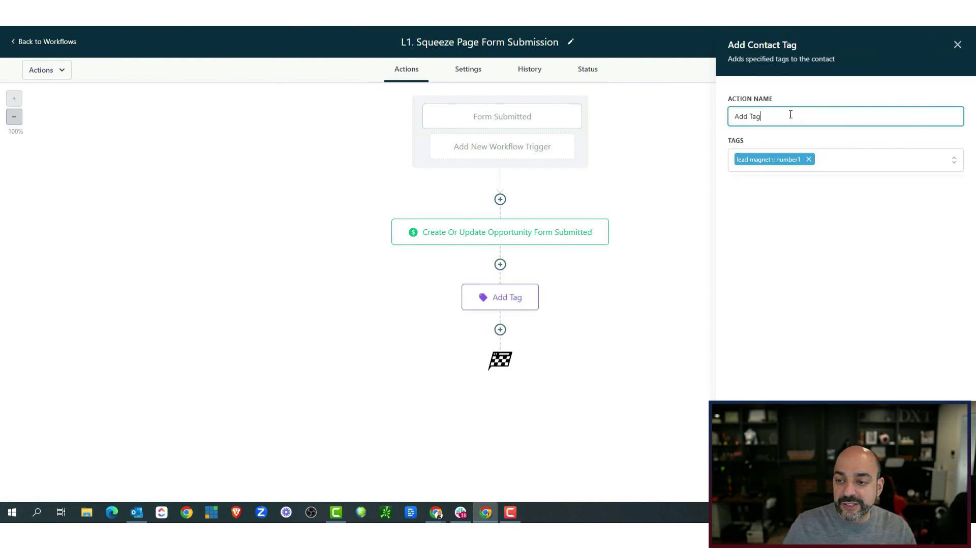
text(- Lead )
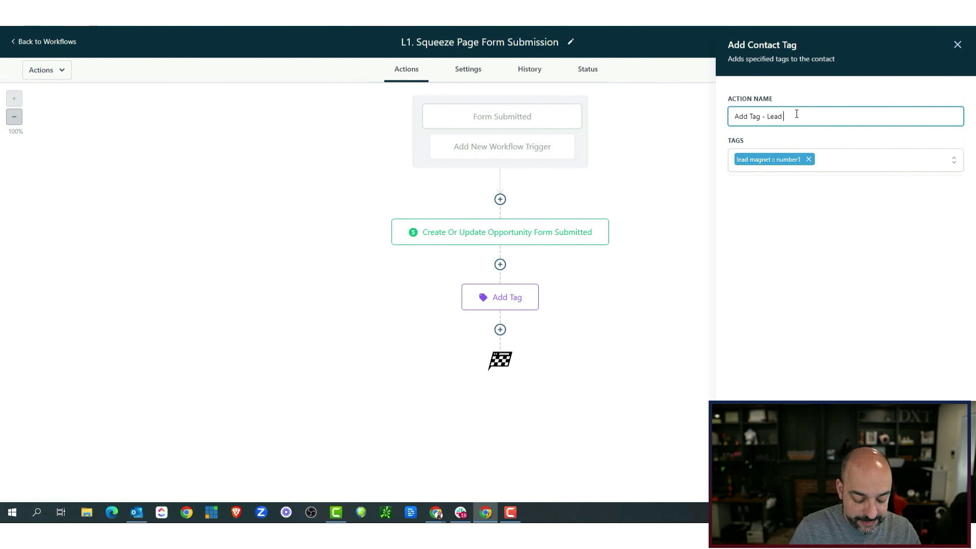
text(magnet tag)
key(Return)
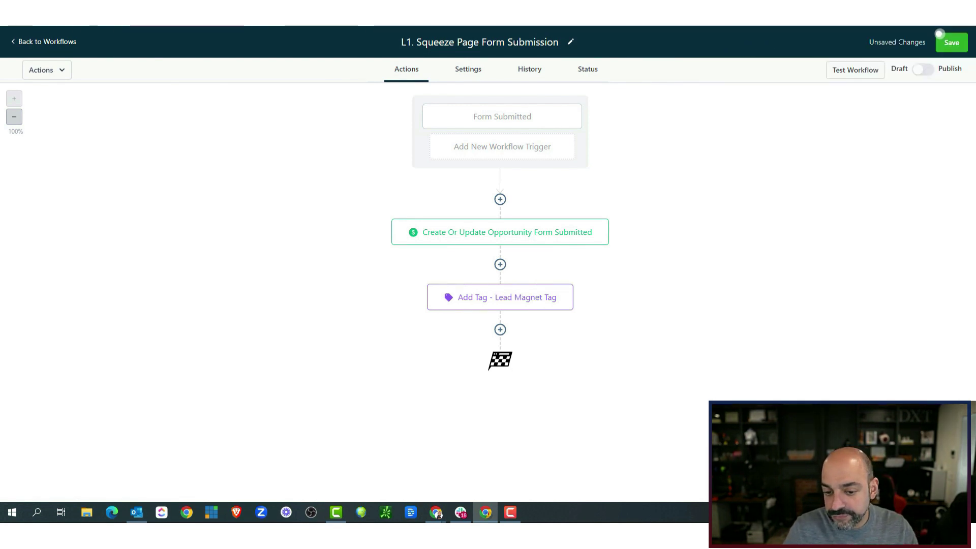
Abandon the unfinished email step and save the workflow.
click(499, 331)
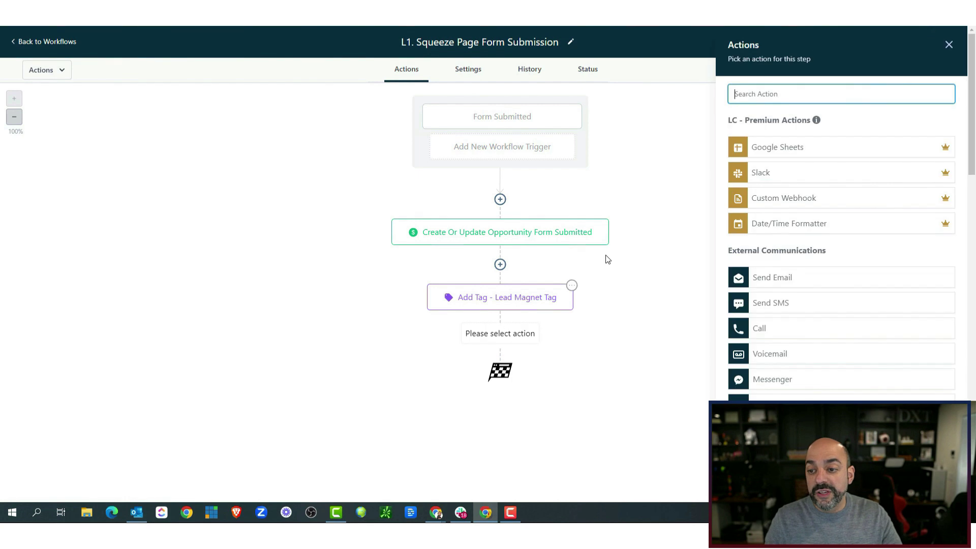
click(790, 281)
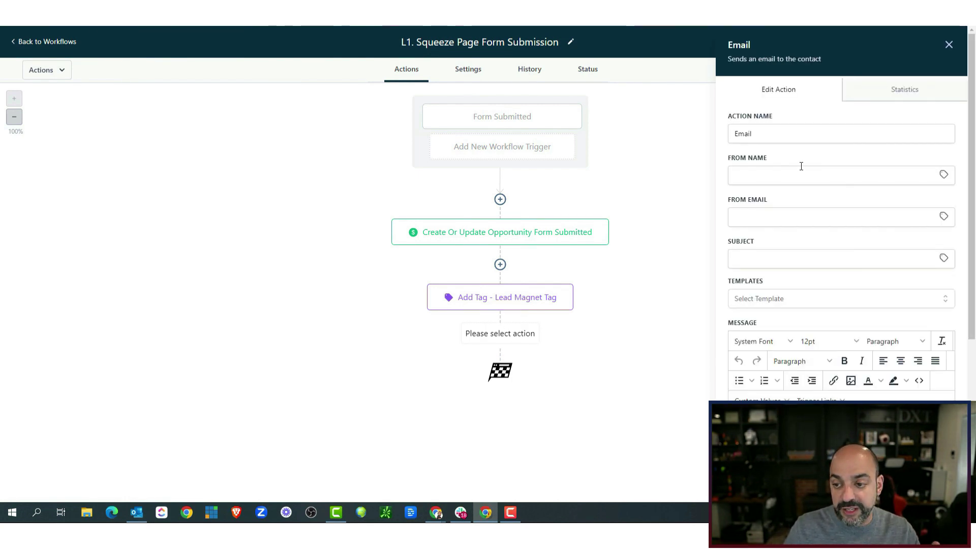
click(948, 44)
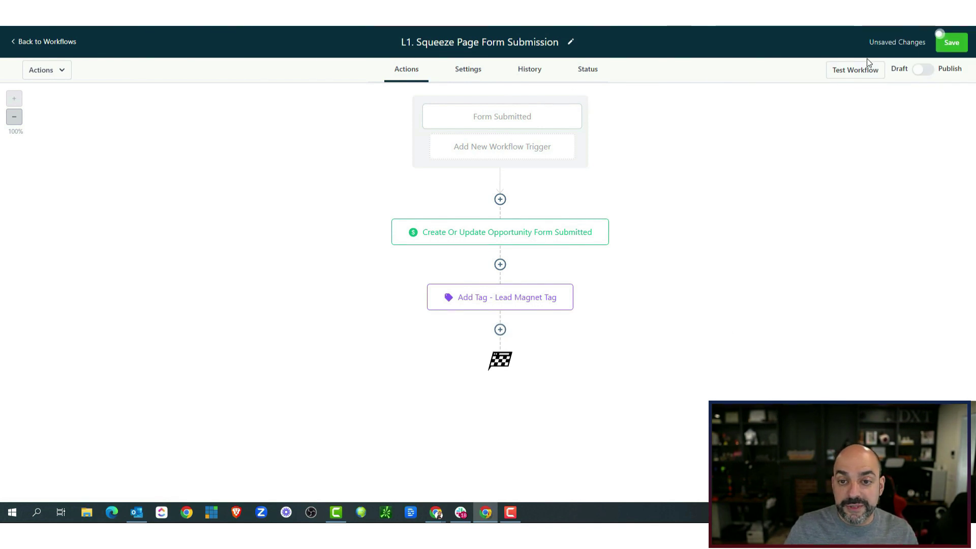
click(951, 43)
Set the workflow's default From Name and From Email from the suggested values.
click(473, 71)
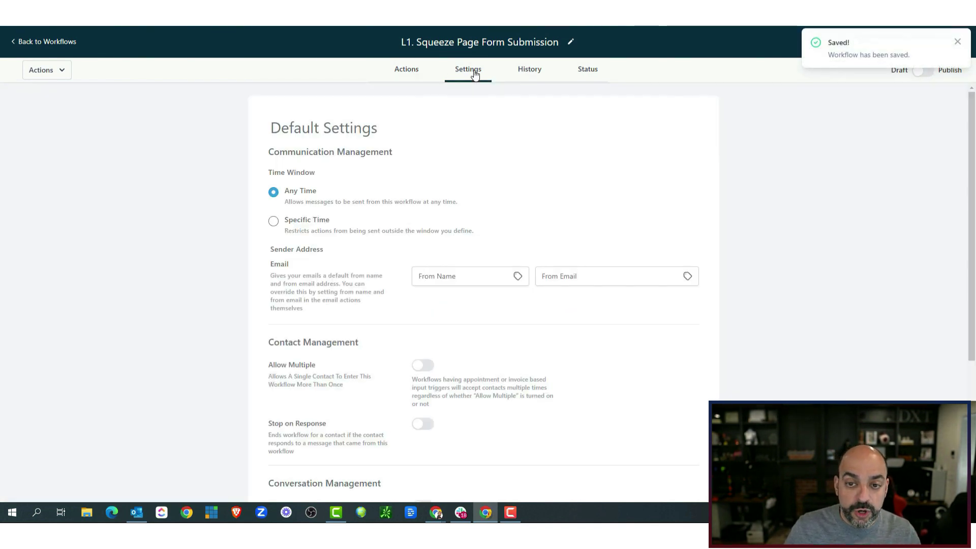
scroll(394, 259, down, 3)
scroll(444, 234, up, 2)
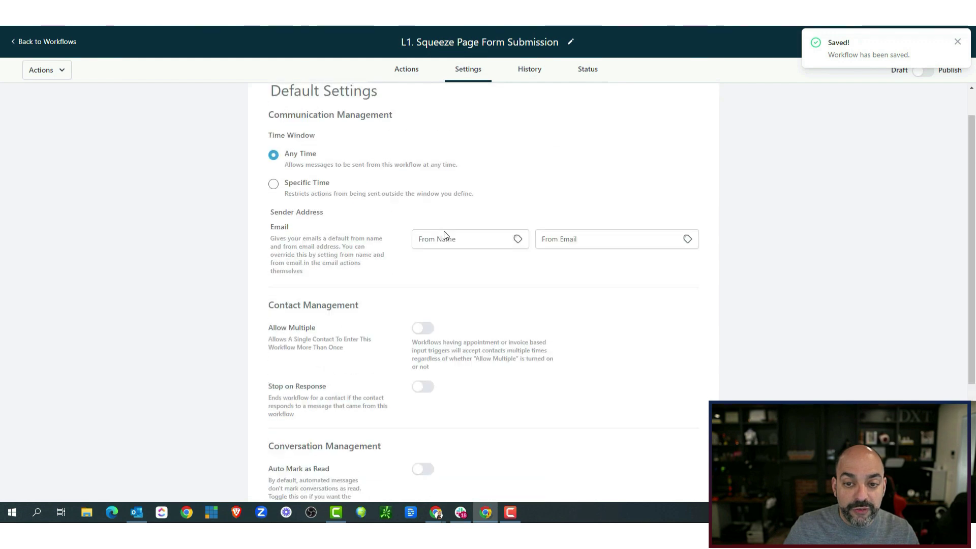
click(488, 278)
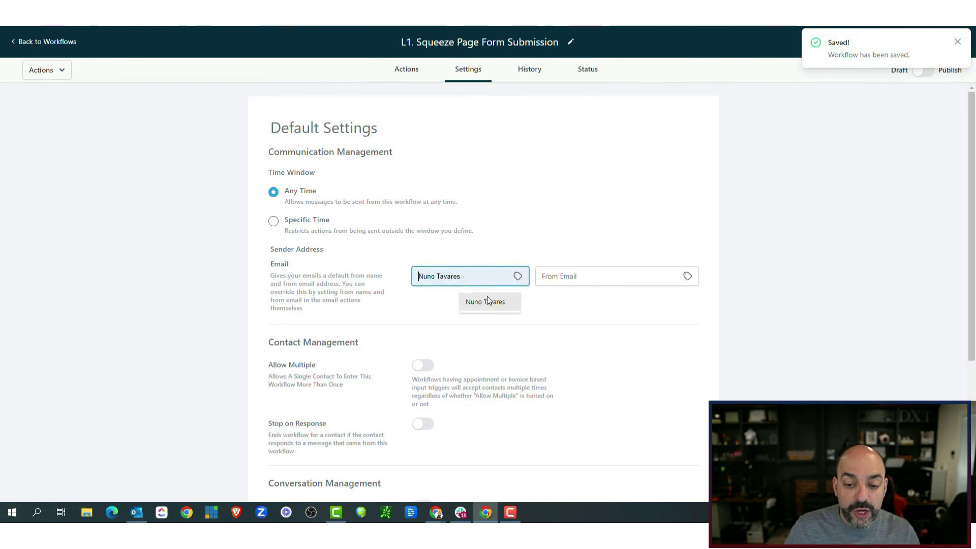
click(609, 276)
click(654, 302)
click(461, 282)
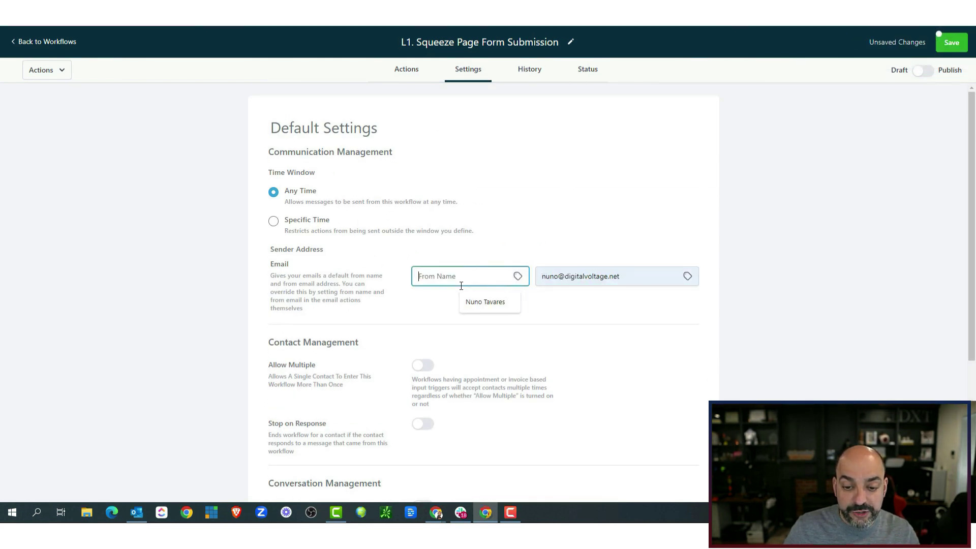
click(483, 302)
Turn on Auto Mark as Read, leaving stop-on-reply off.
click(425, 424)
click(422, 424)
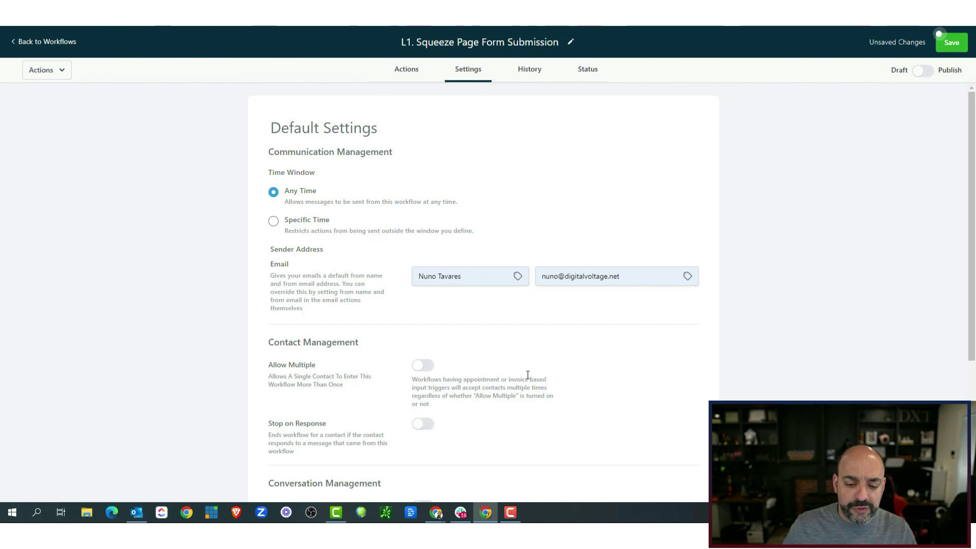
scroll(513, 373, down, 4)
scroll(463, 323, up, 2)
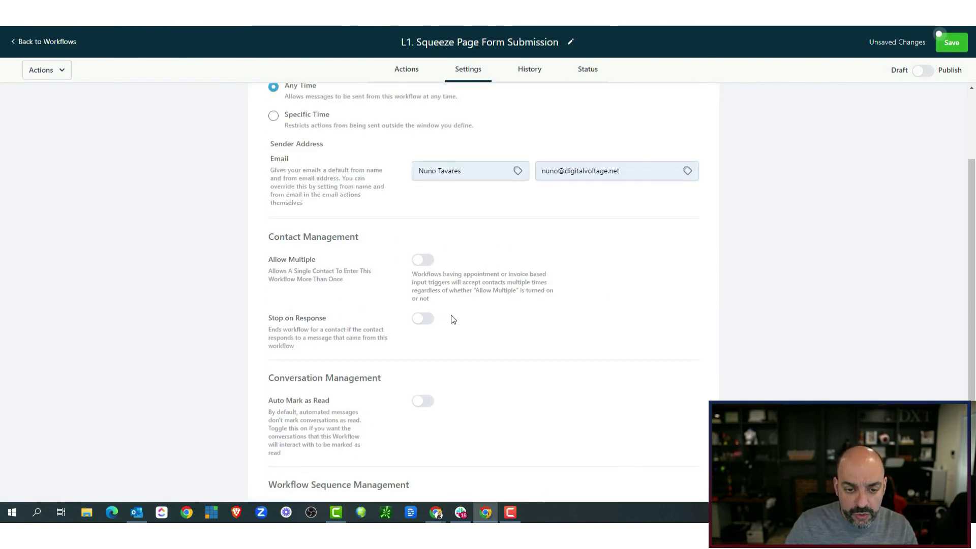
click(425, 405)
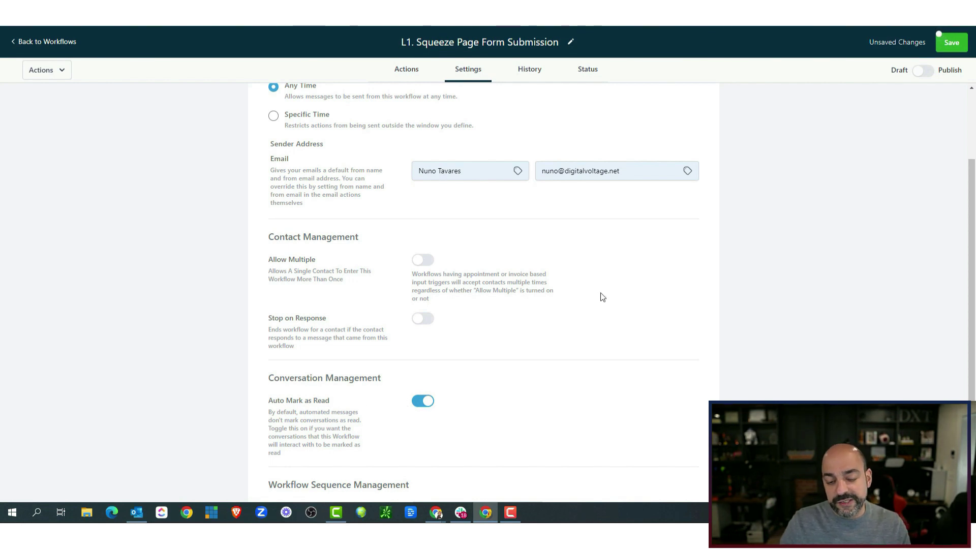
click(407, 77)
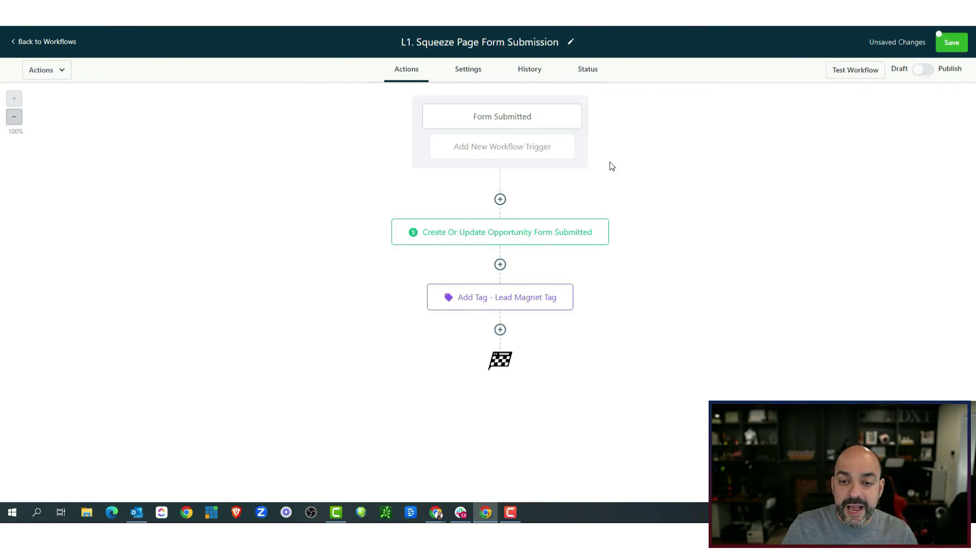
Add a Send Email step after the tag step.
click(500, 329)
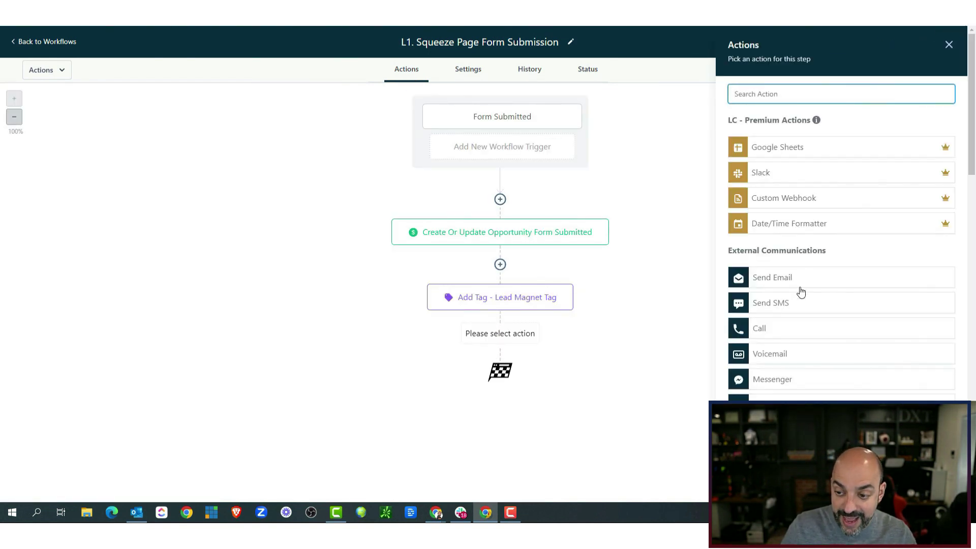
text(email)
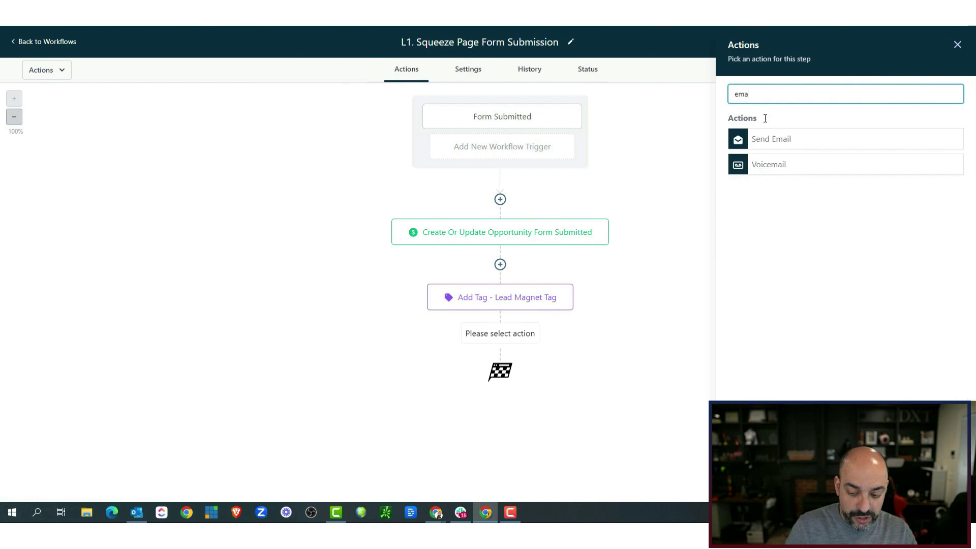
click(827, 142)
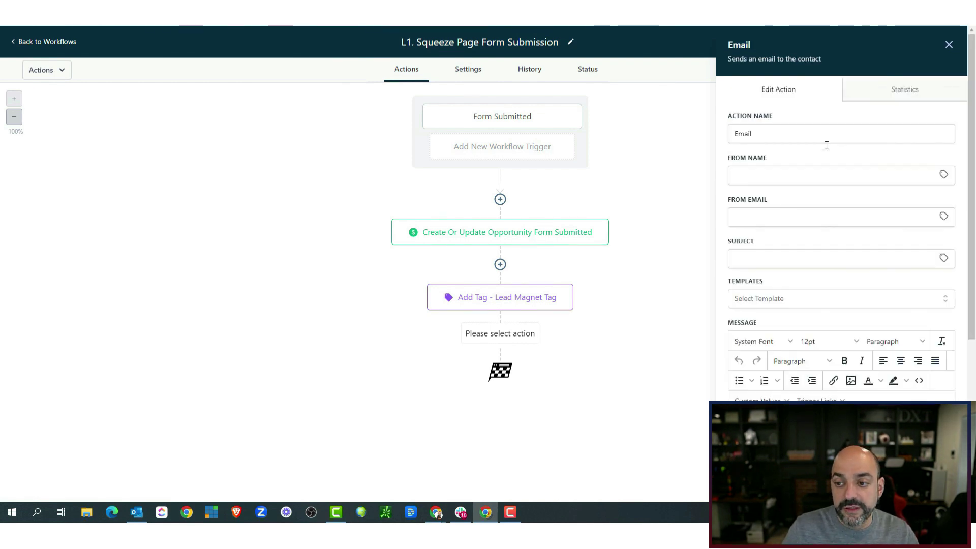
click(944, 176)
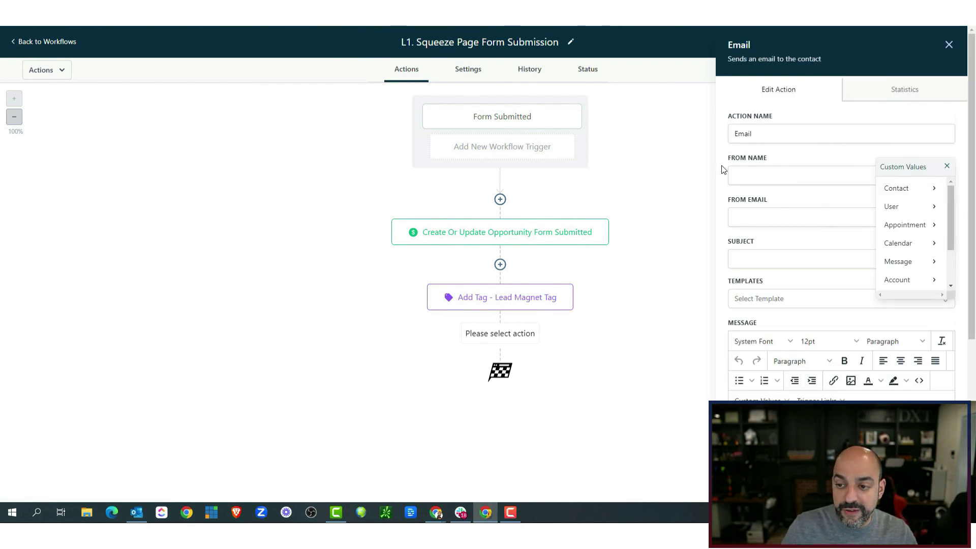
click(947, 168)
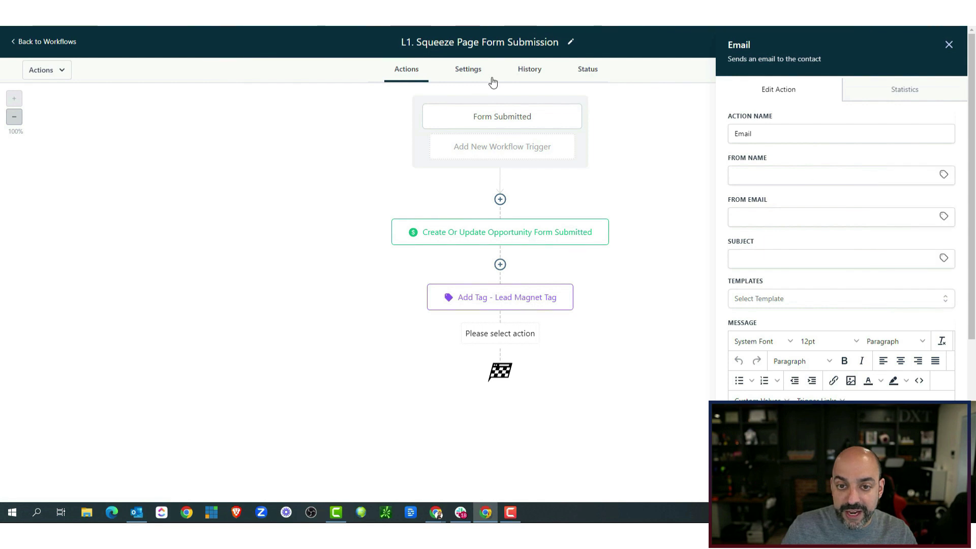
Enter the email subject 'here is your lead magnet'.
click(773, 255)
text(h)
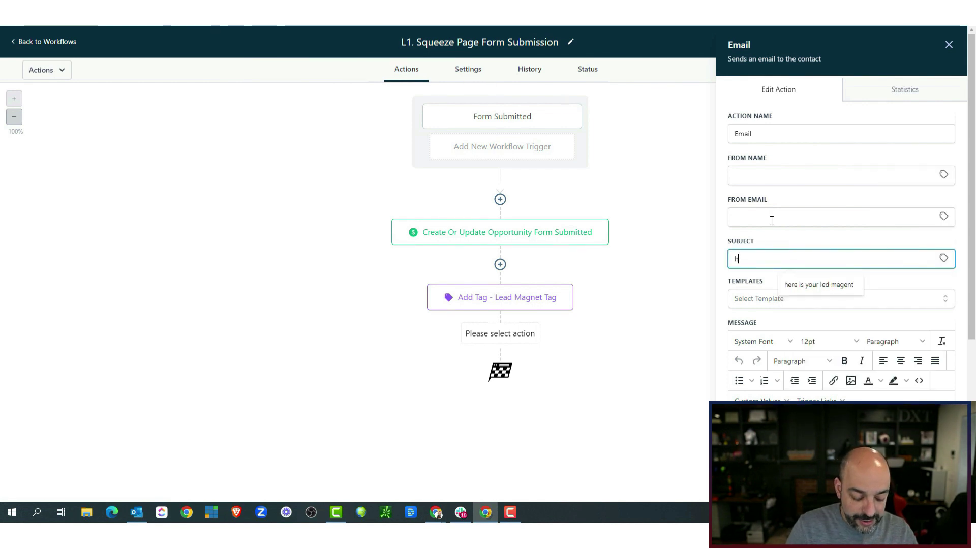
text(ere ios your lead)
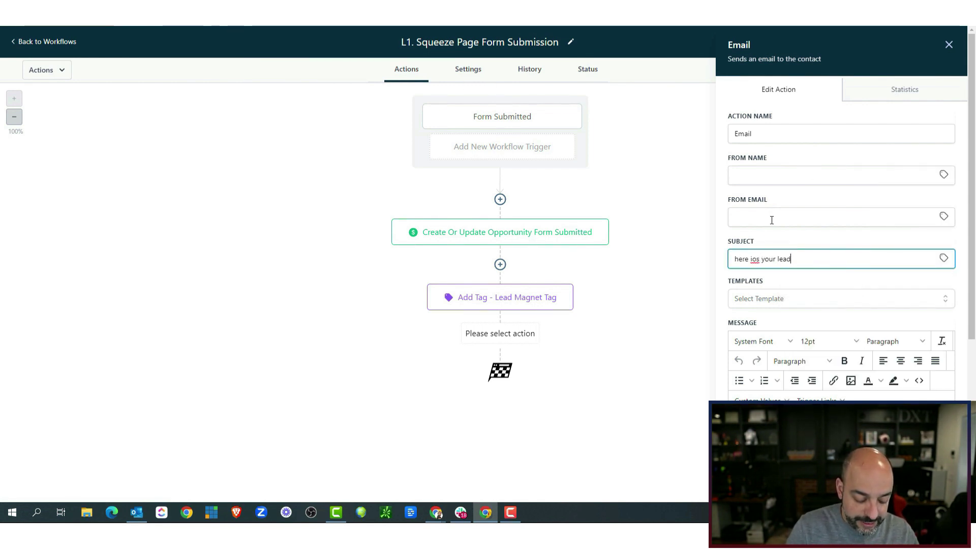
text( magnet)
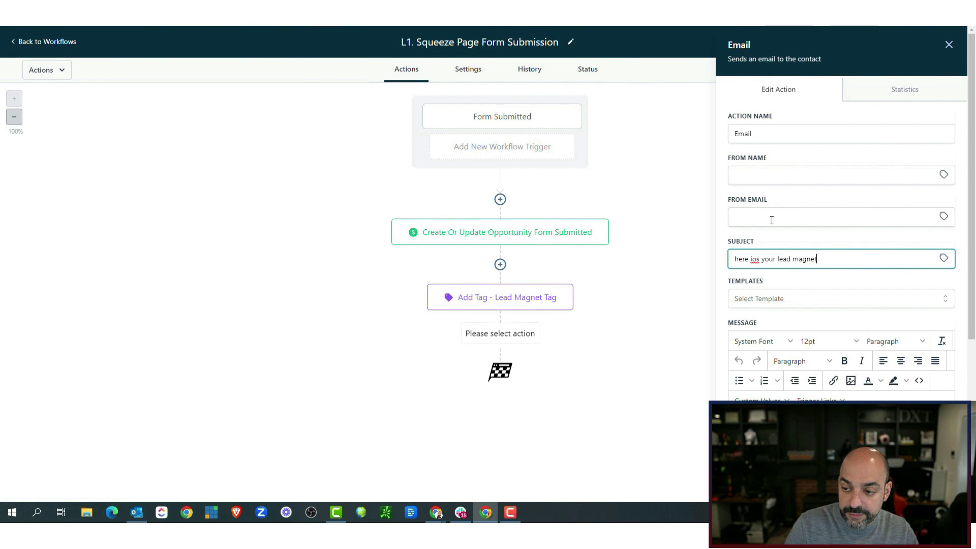
click(757, 259)
key(BackSpace)
drag(813, 258, 730, 267)
key(ctrl+c)
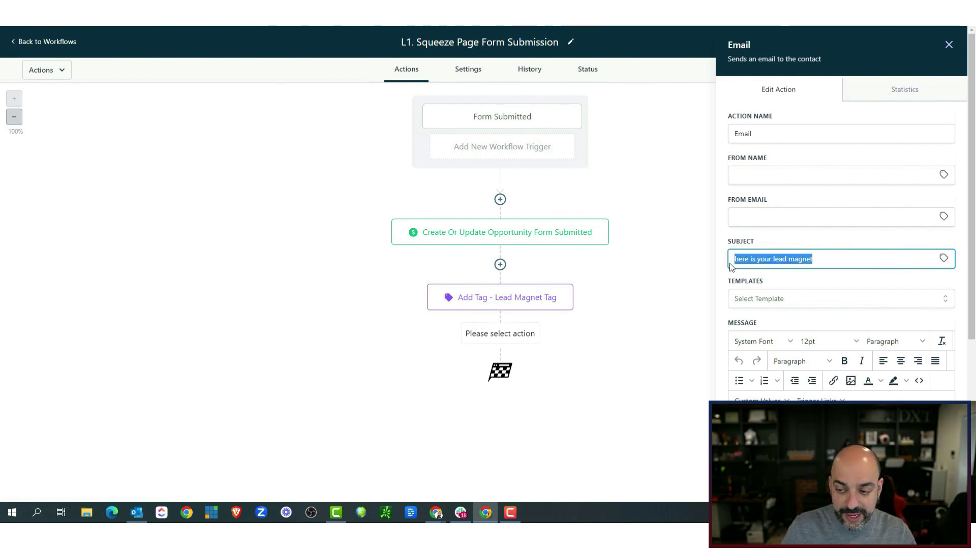
Write a message greeting {{contact.first_name}}, repeating the subject line, ending with the user's email signature.
scroll(781, 277, down, 3)
click(772, 231)
mouse_move(771, 259)
click(839, 269)
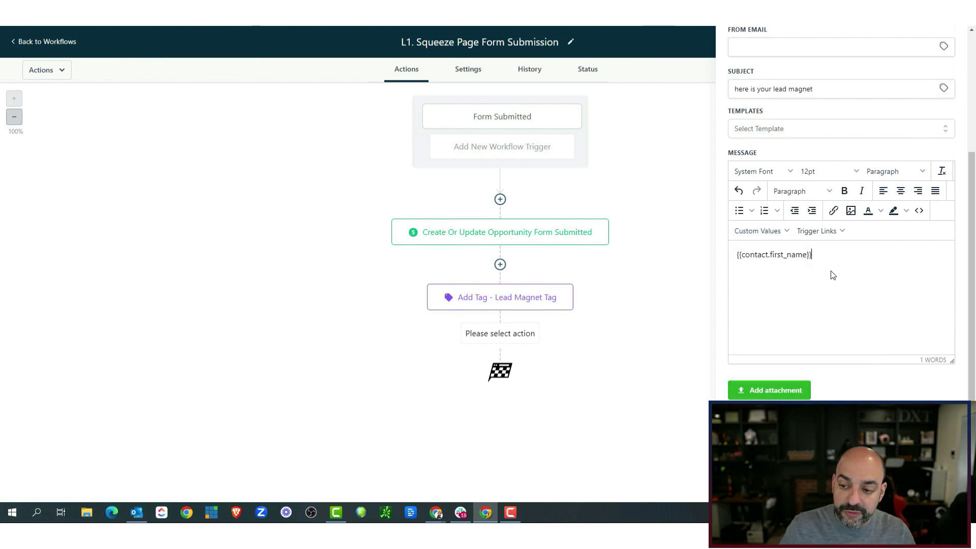
key(ctrl+v)
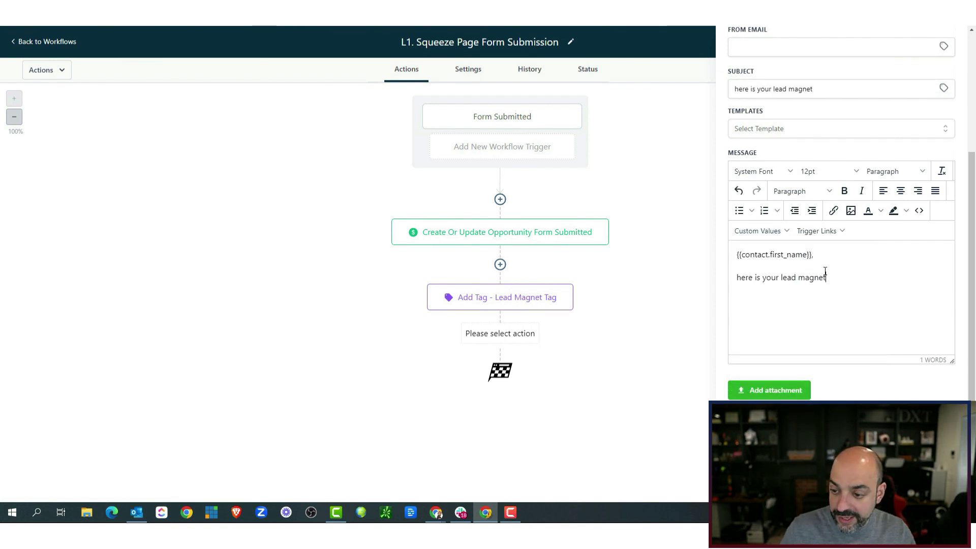
click(760, 231)
mouse_move(775, 266)
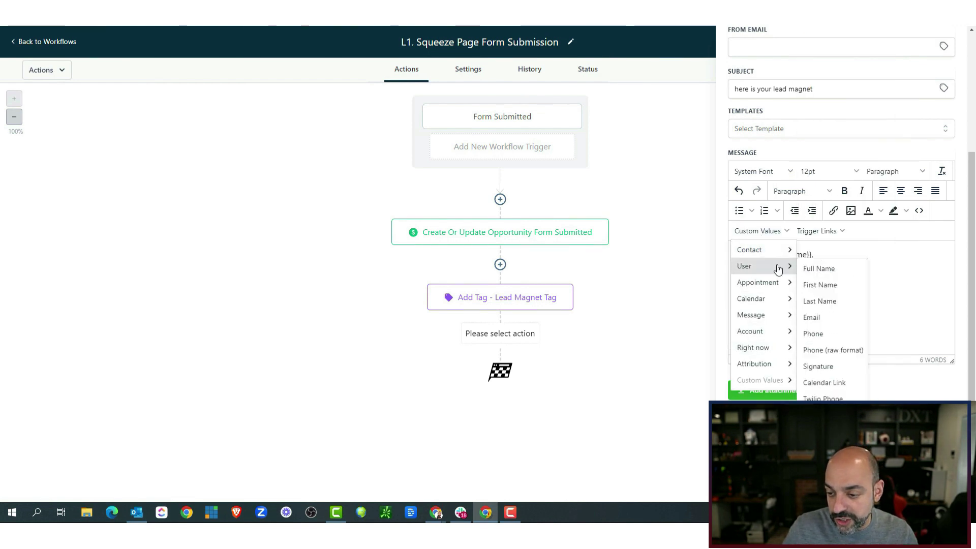
click(822, 316)
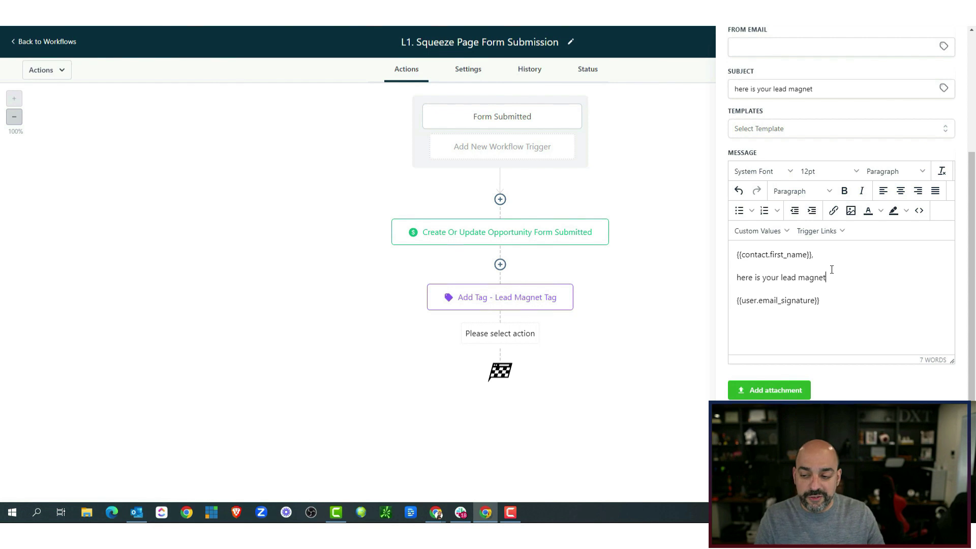
Save the Email step, then start and cancel an Add To Workflow step after it.
click(928, 484)
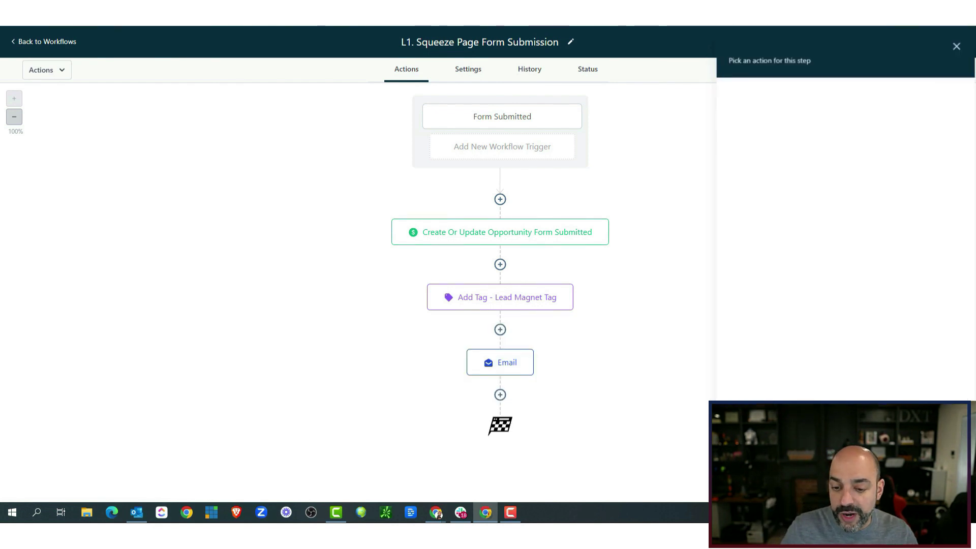
click(500, 394)
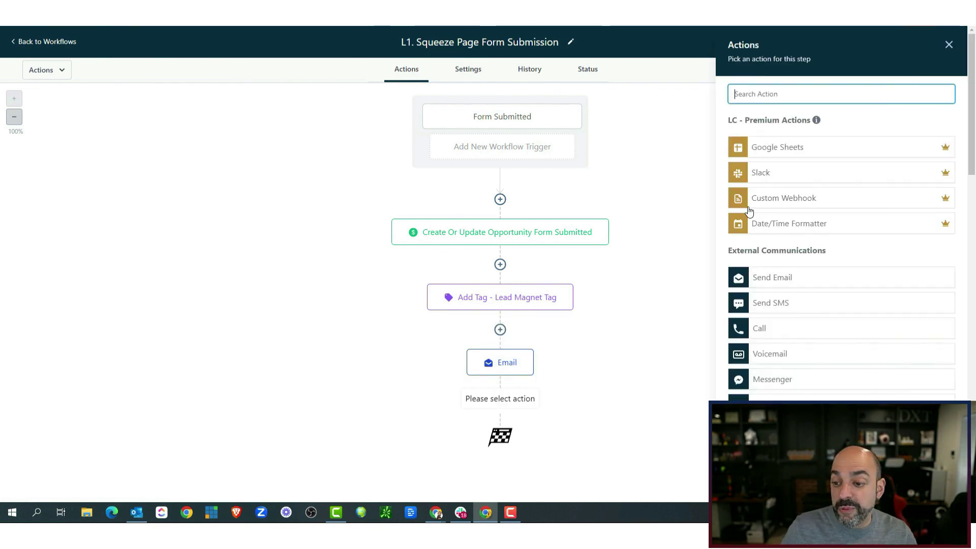
scroll(808, 255, down, 2)
scroll(810, 255, up, 2)
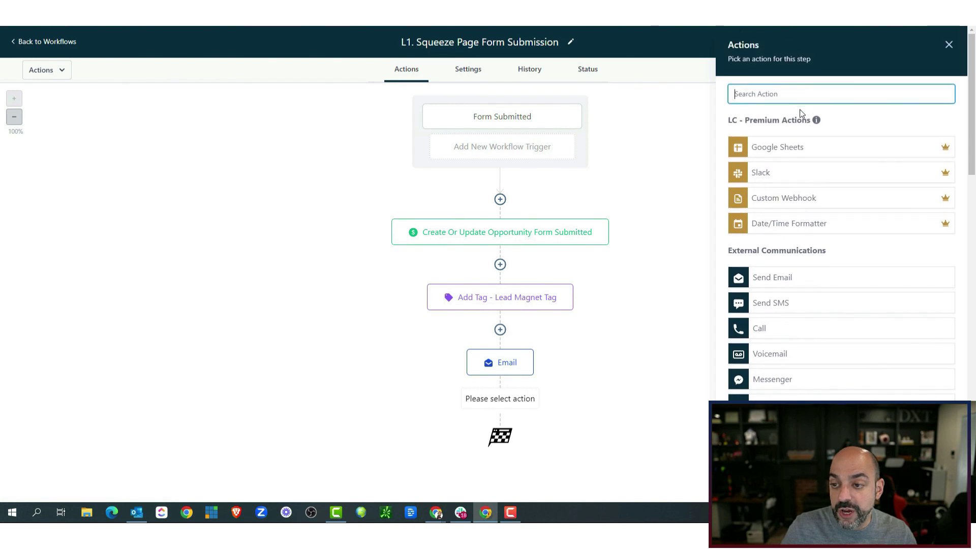
text(add)
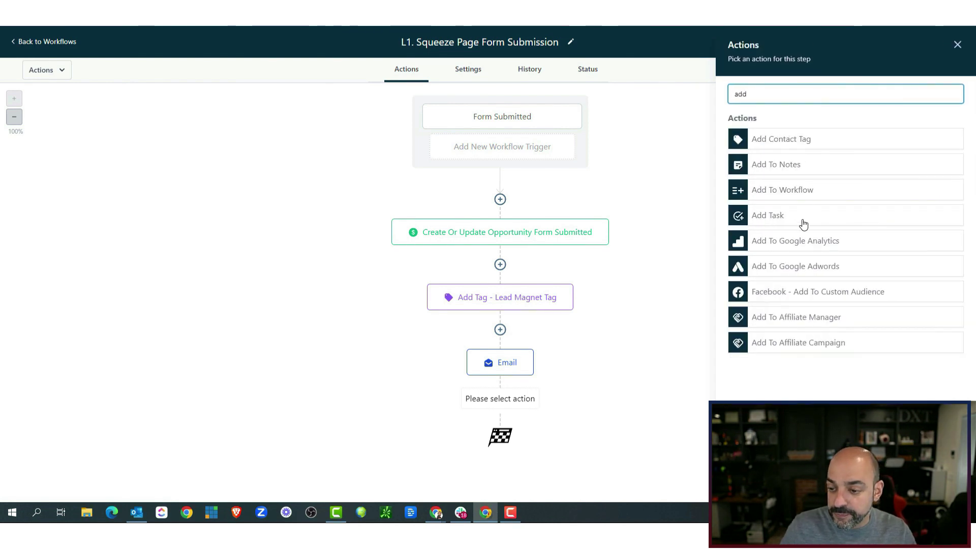
click(789, 195)
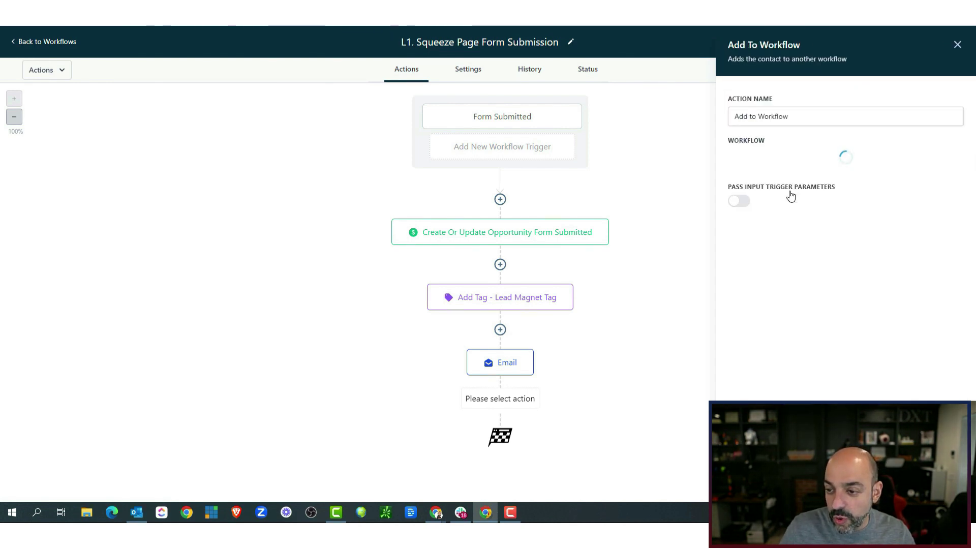
click(773, 168)
scroll(782, 249, down, 2)
scroll(797, 226, up, 2)
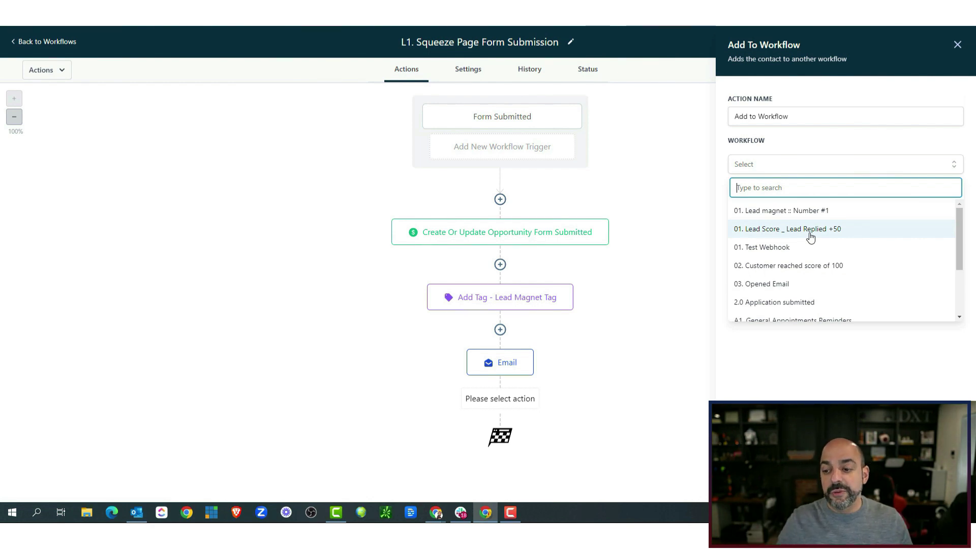
click(612, 343)
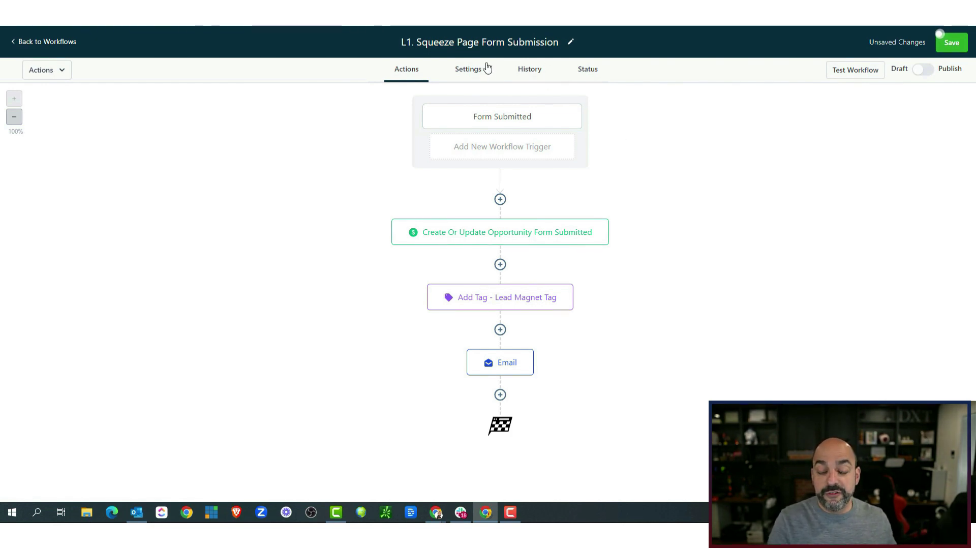
mouse_move(603, 227)
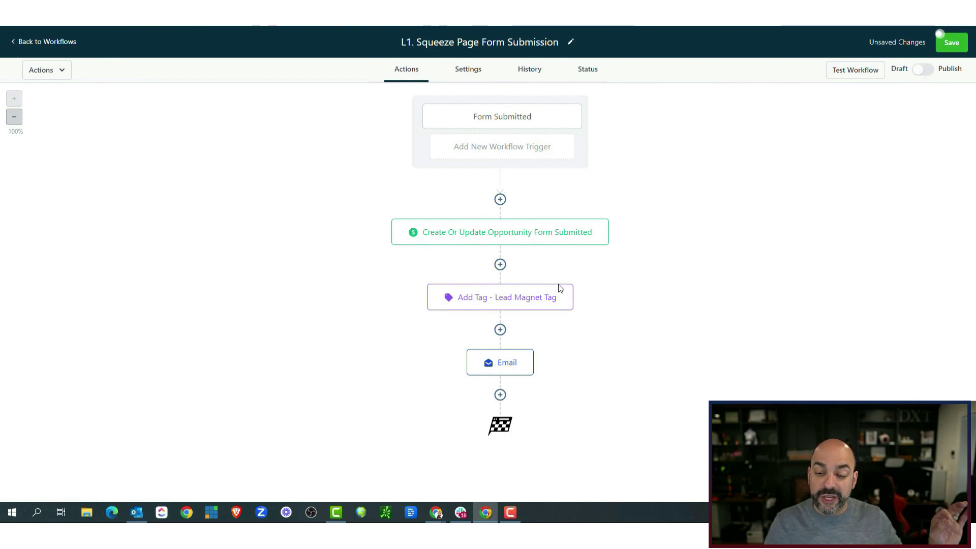
click(500, 395)
text(add)
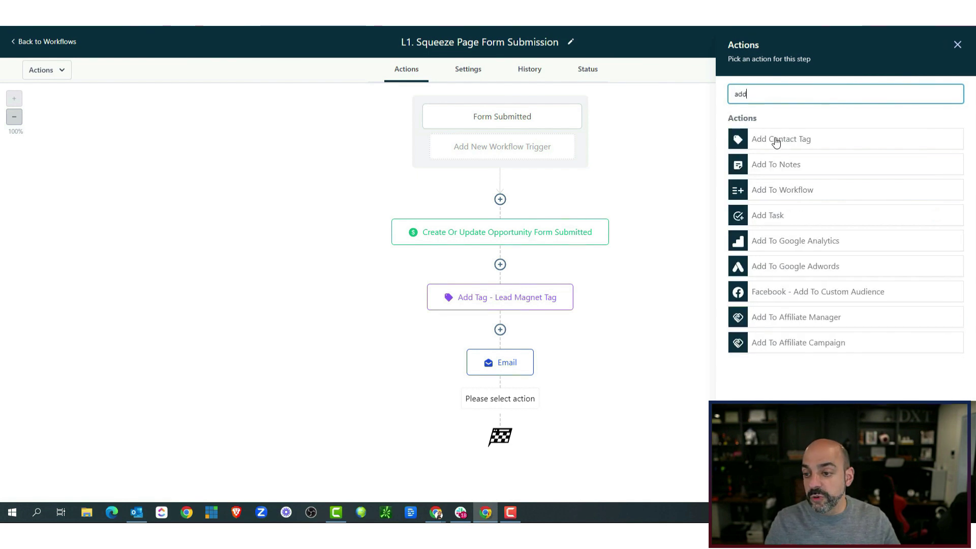
click(793, 191)
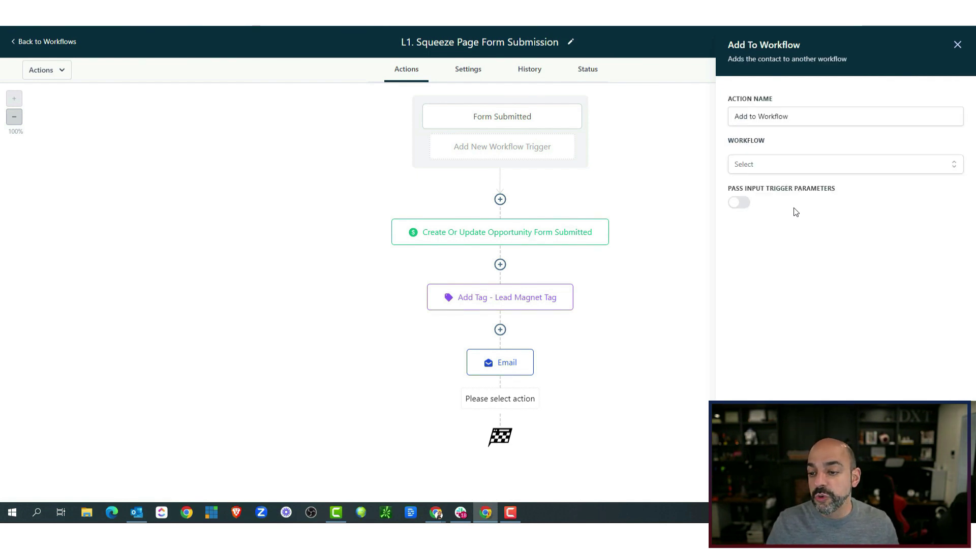
click(768, 168)
scroll(778, 264, down, 2)
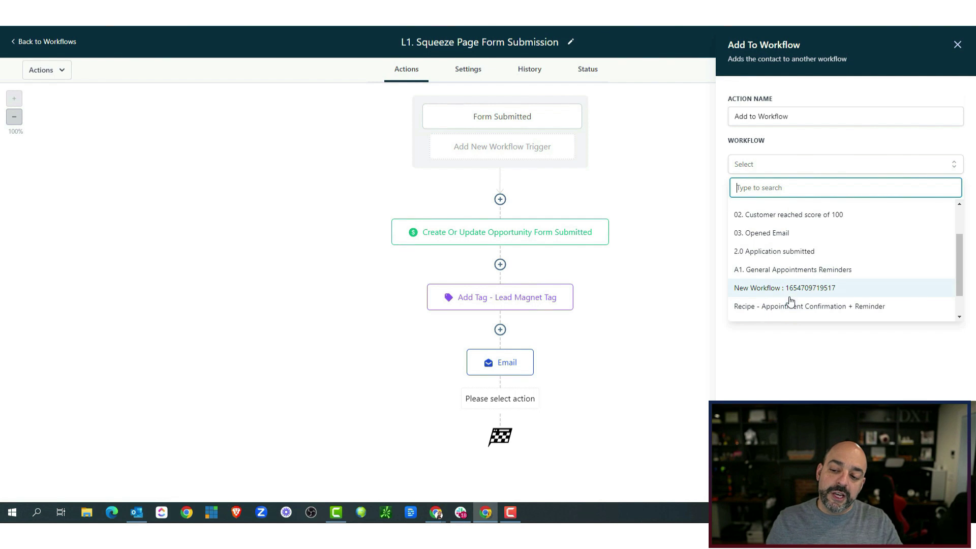
click(786, 289)
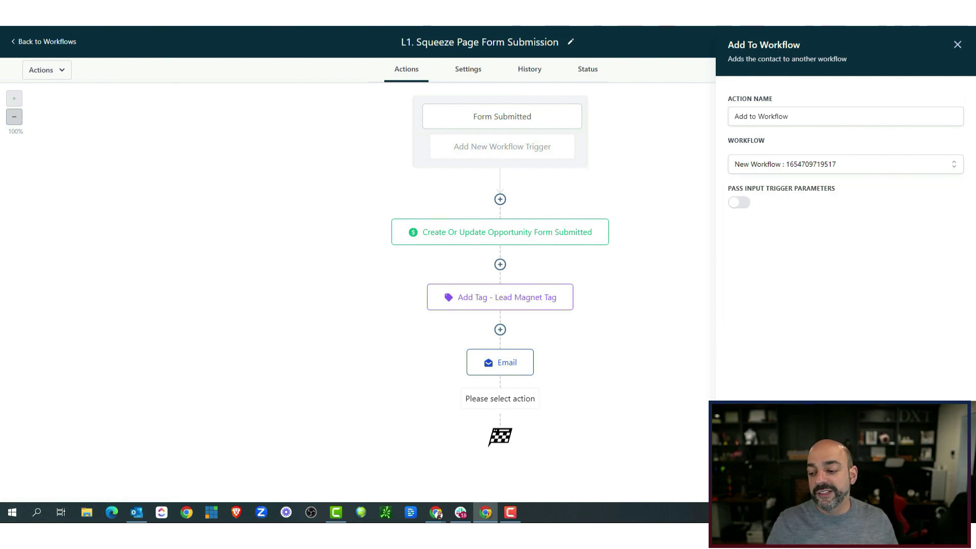
click(503, 427)
Rename the step to 'Add To Workflow Nurture Sequence' and save it.
click(836, 112)
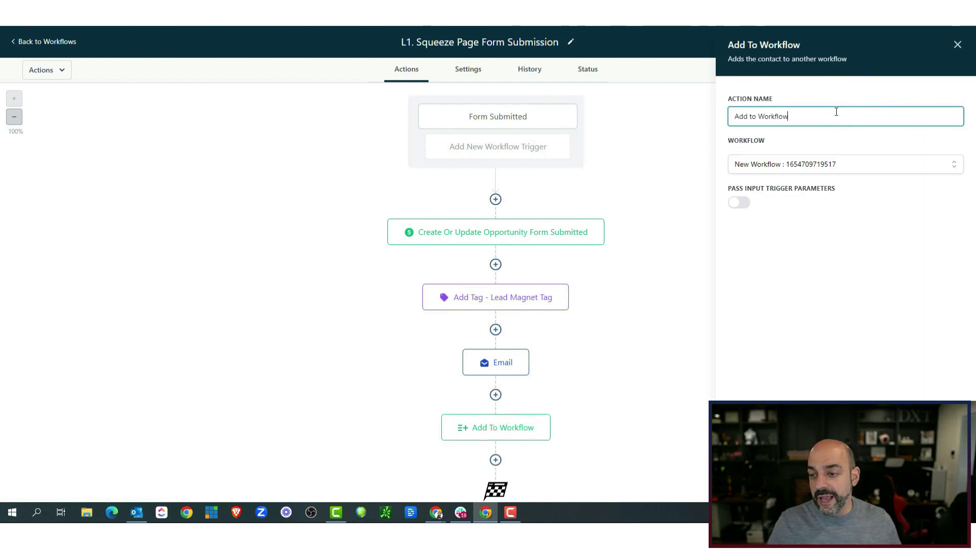
text(nurture seqeunce)
right_click(835, 117)
click(853, 127)
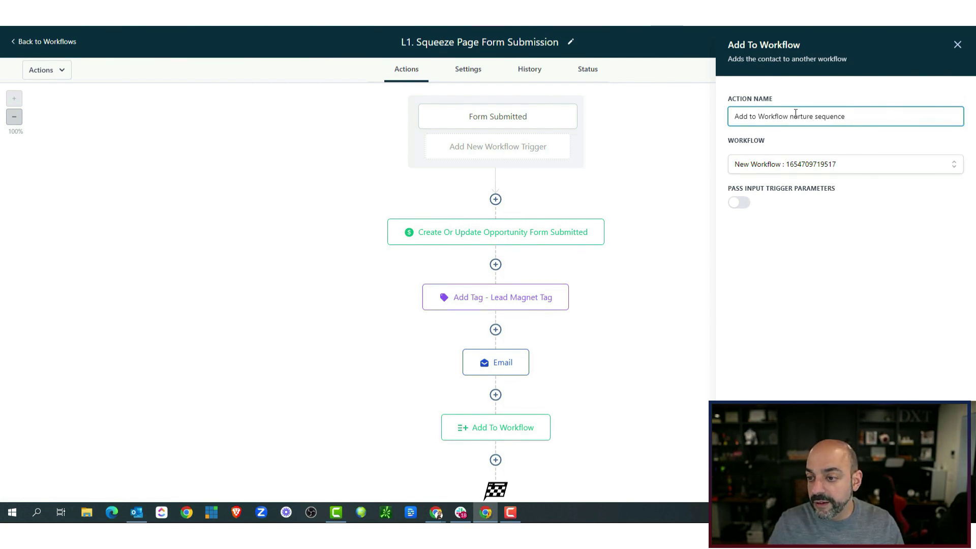
key(BackSpace)
text(N)
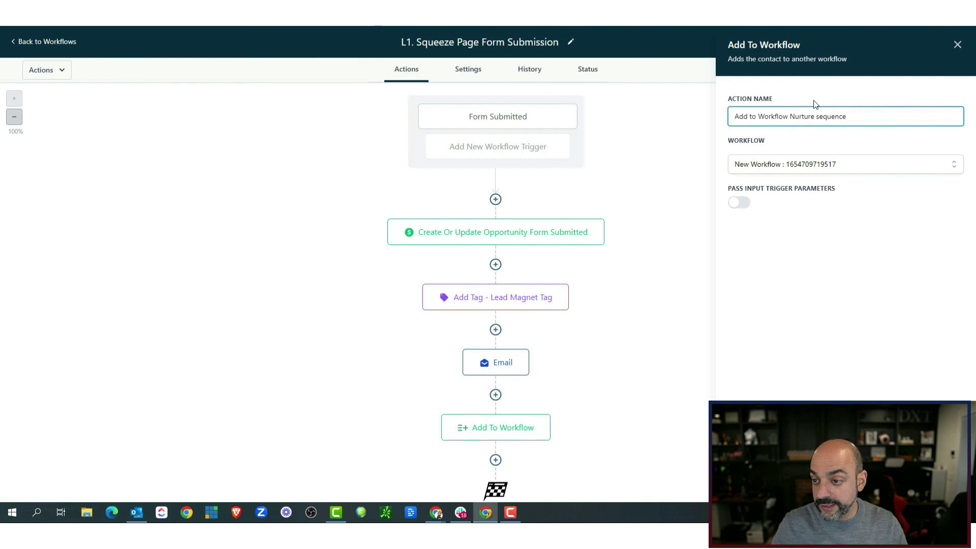
key(BackSpace)
text(S)
click(934, 486)
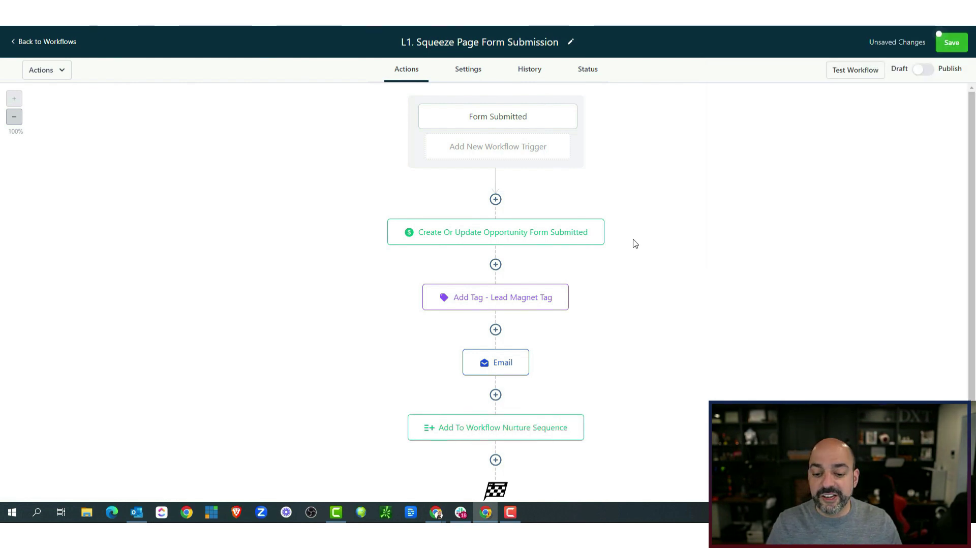